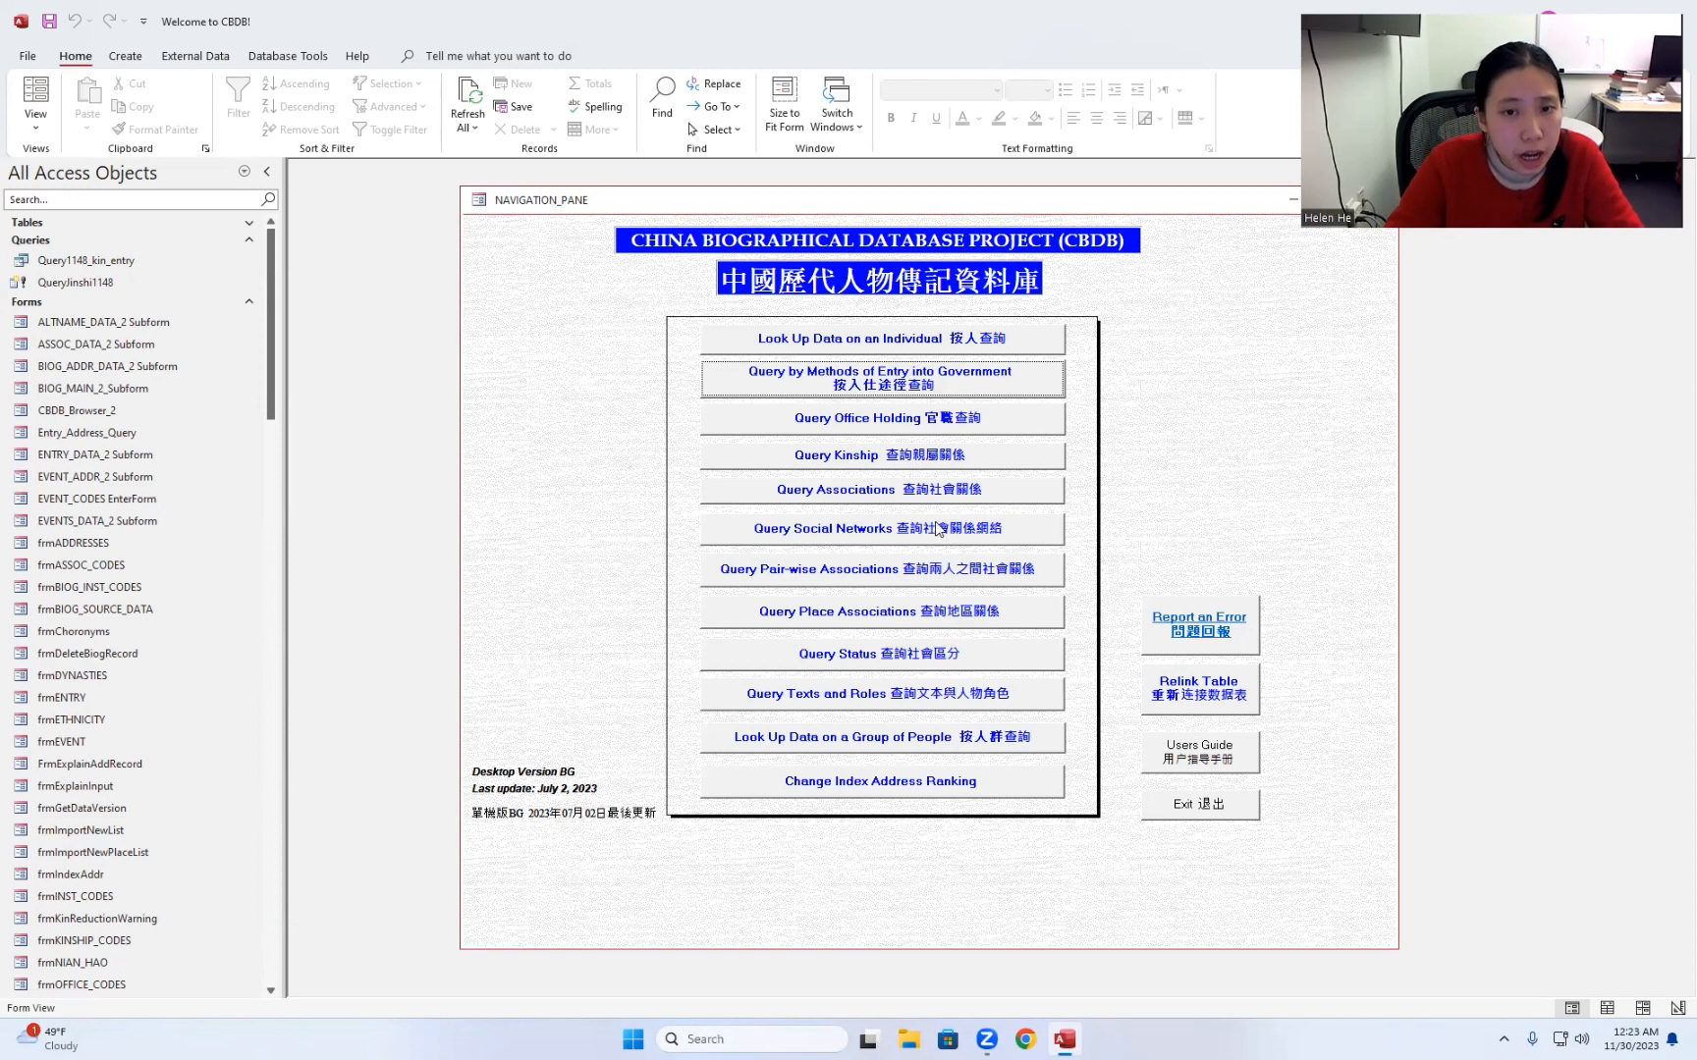
Step: Open the social networks query and choose Wang Anshi (王安石) as the person by searching for "wang anshi"
{"action": "left_click", "coordinate": [939, 530]}
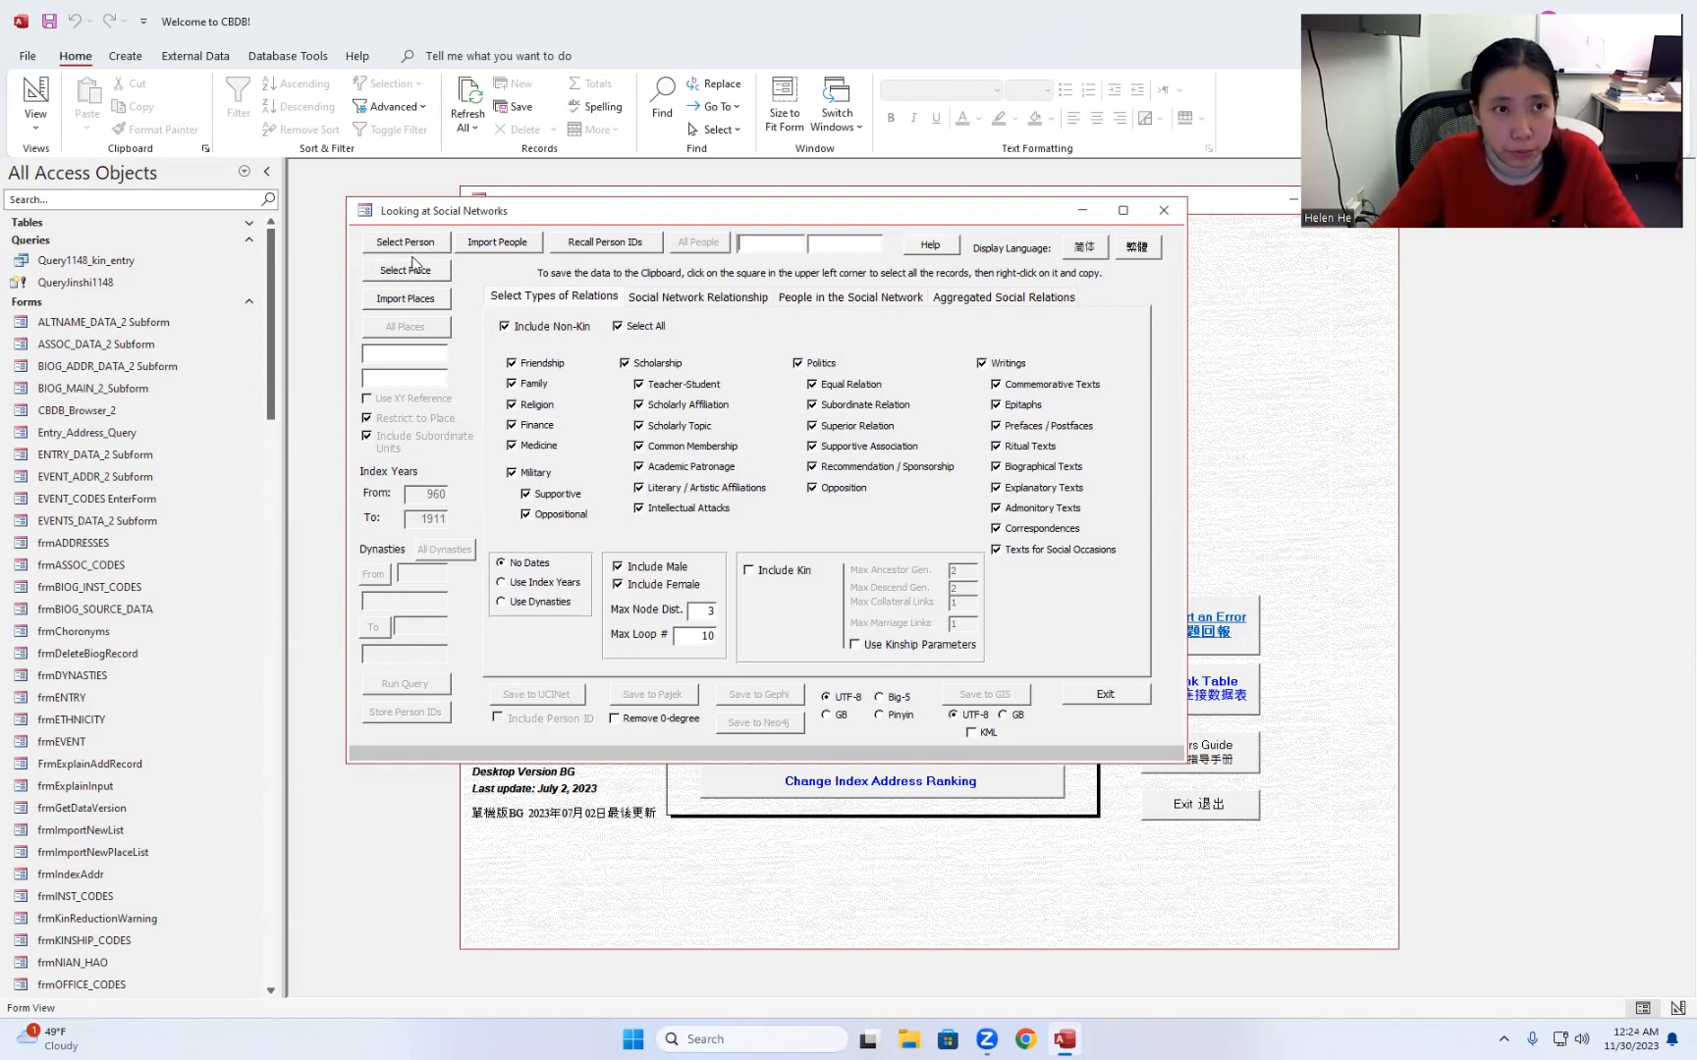
{"action": "left_click", "coordinate": [406, 241]}
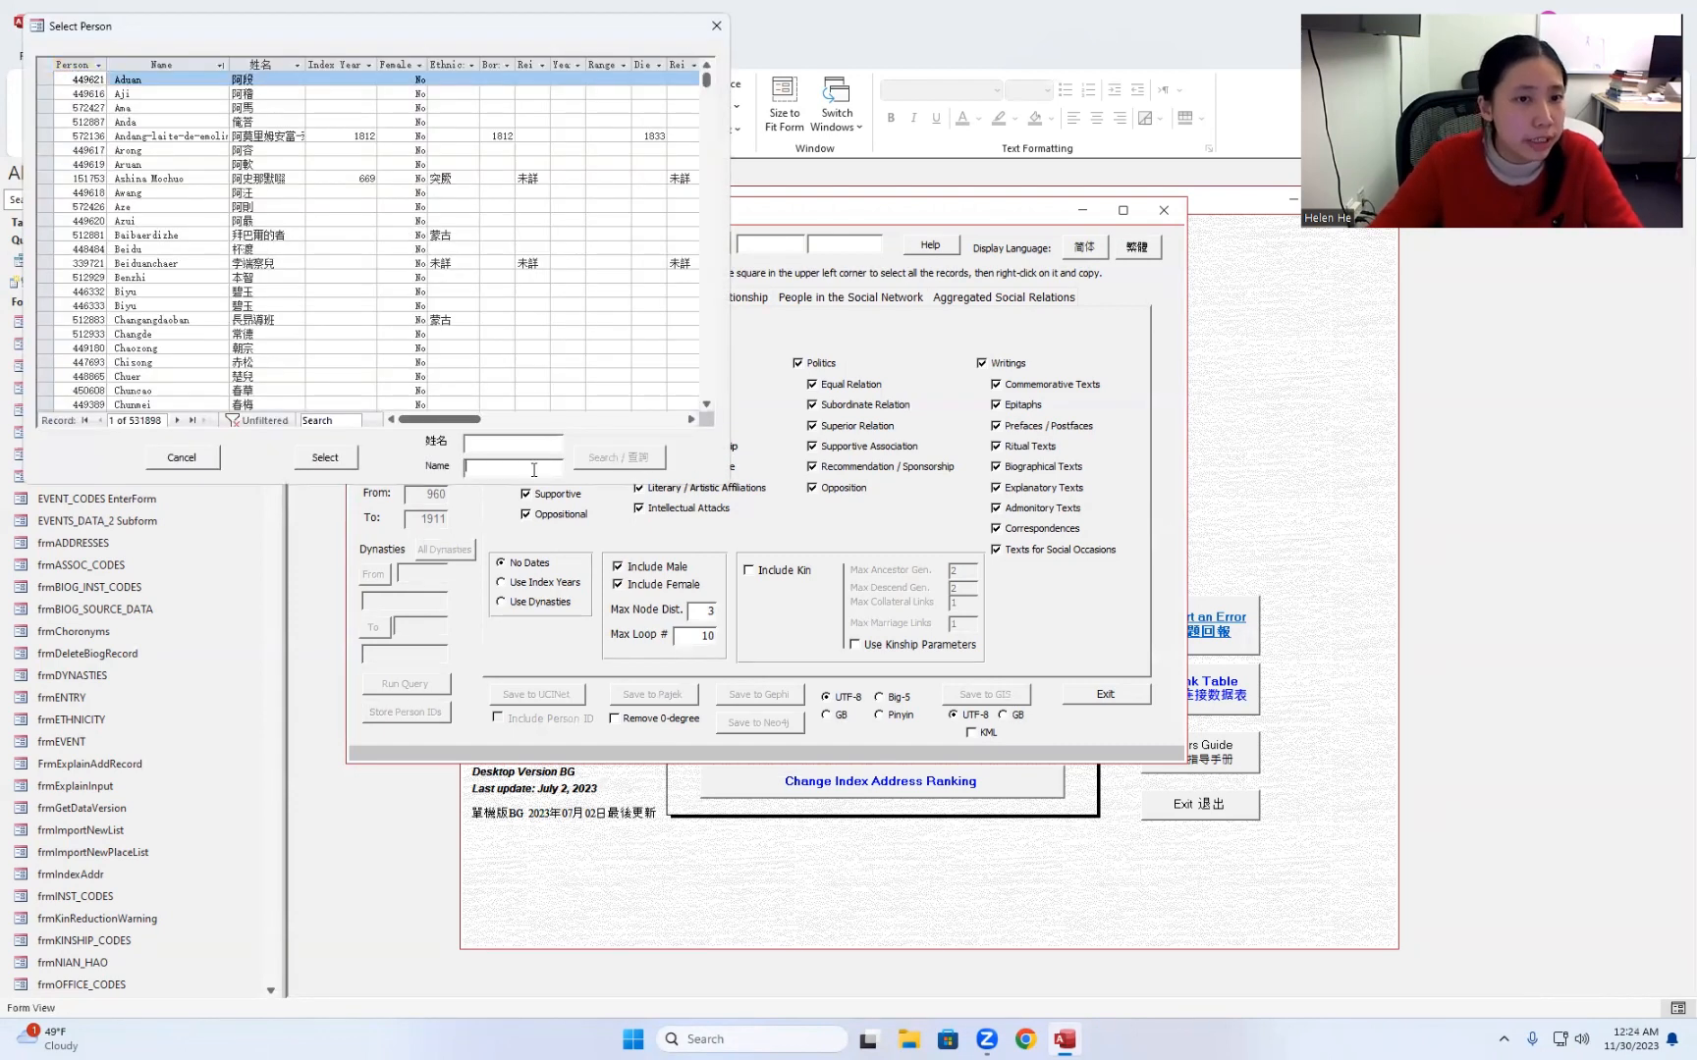
{"action": "left_click", "coordinate": [534, 469]}
{"action": "type", "text": "we"}
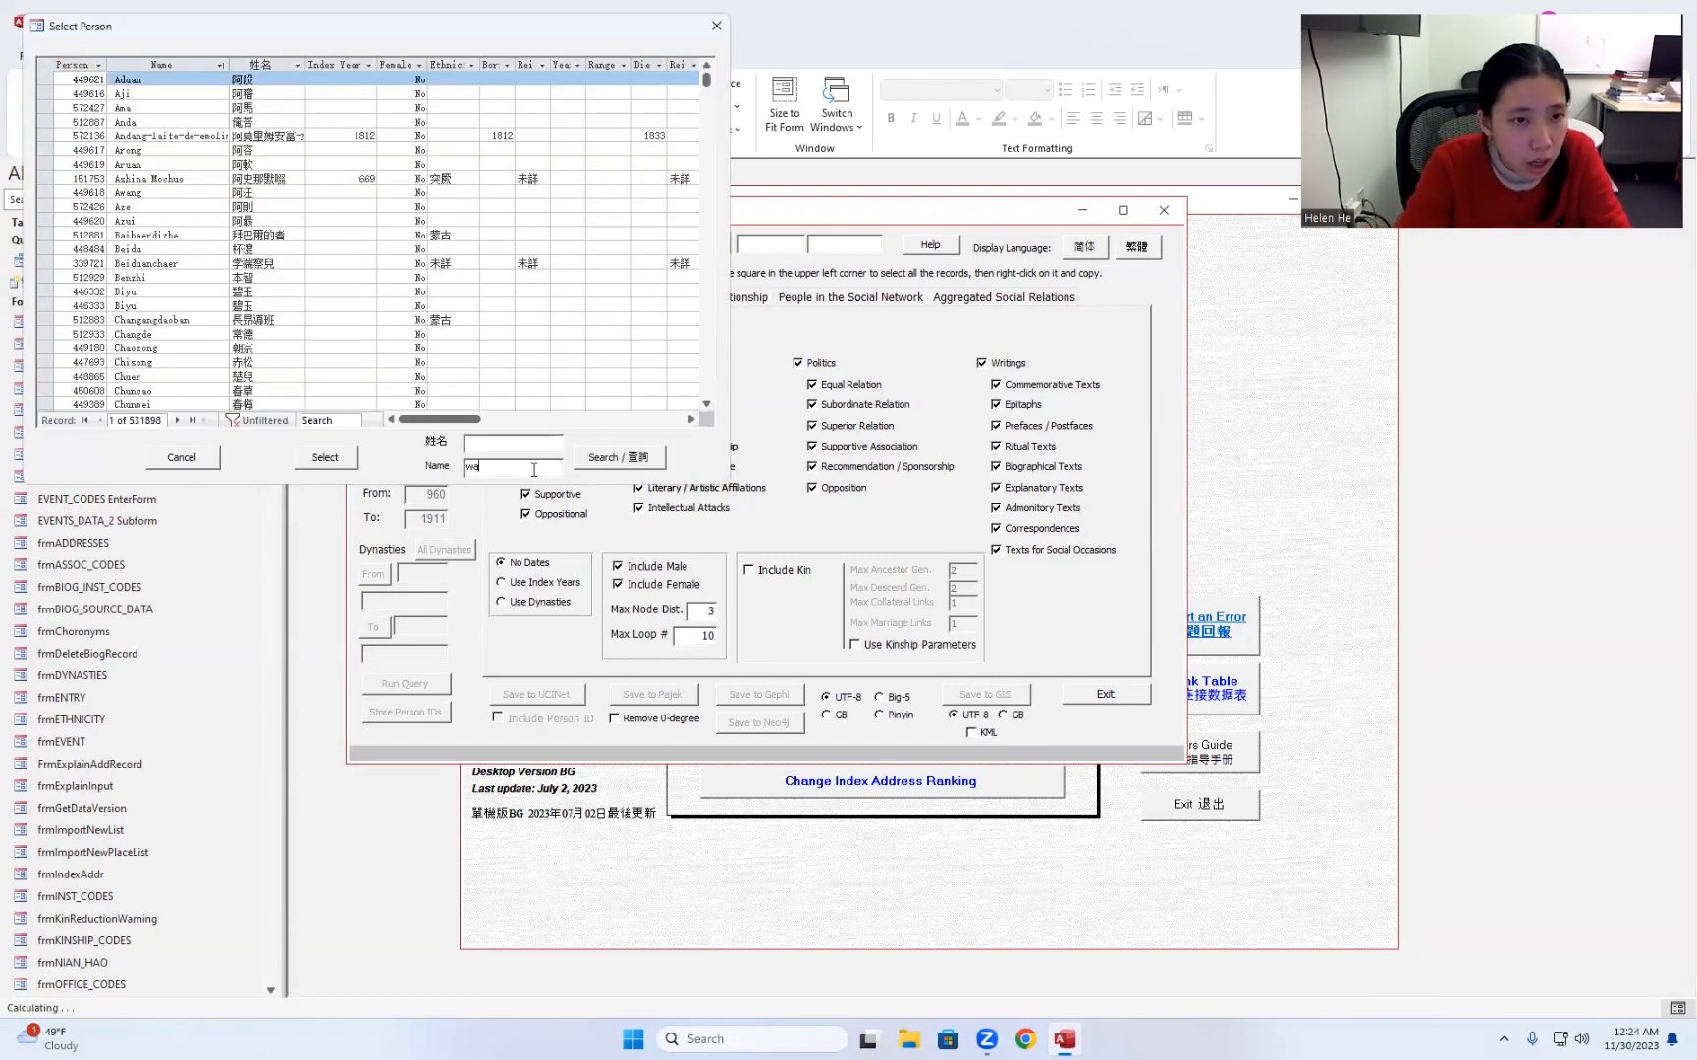
{"action": "type", "text": "ng anshi"}
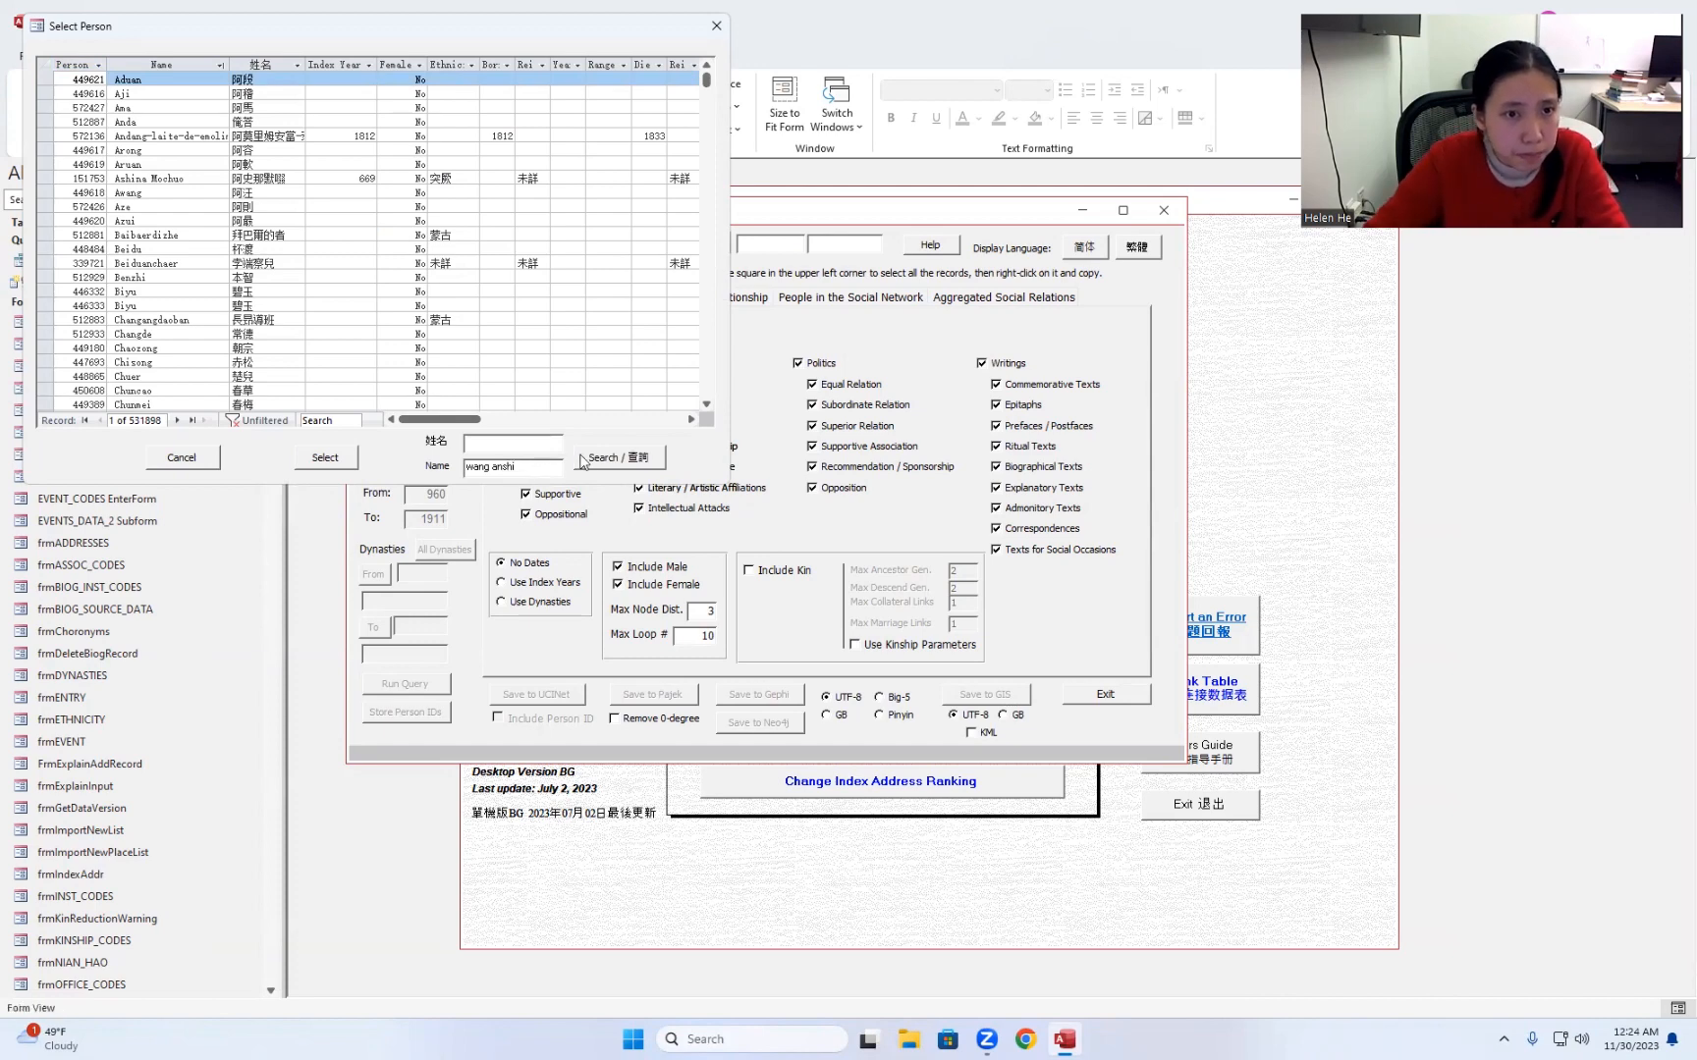
{"action": "left_click", "coordinate": [605, 453]}
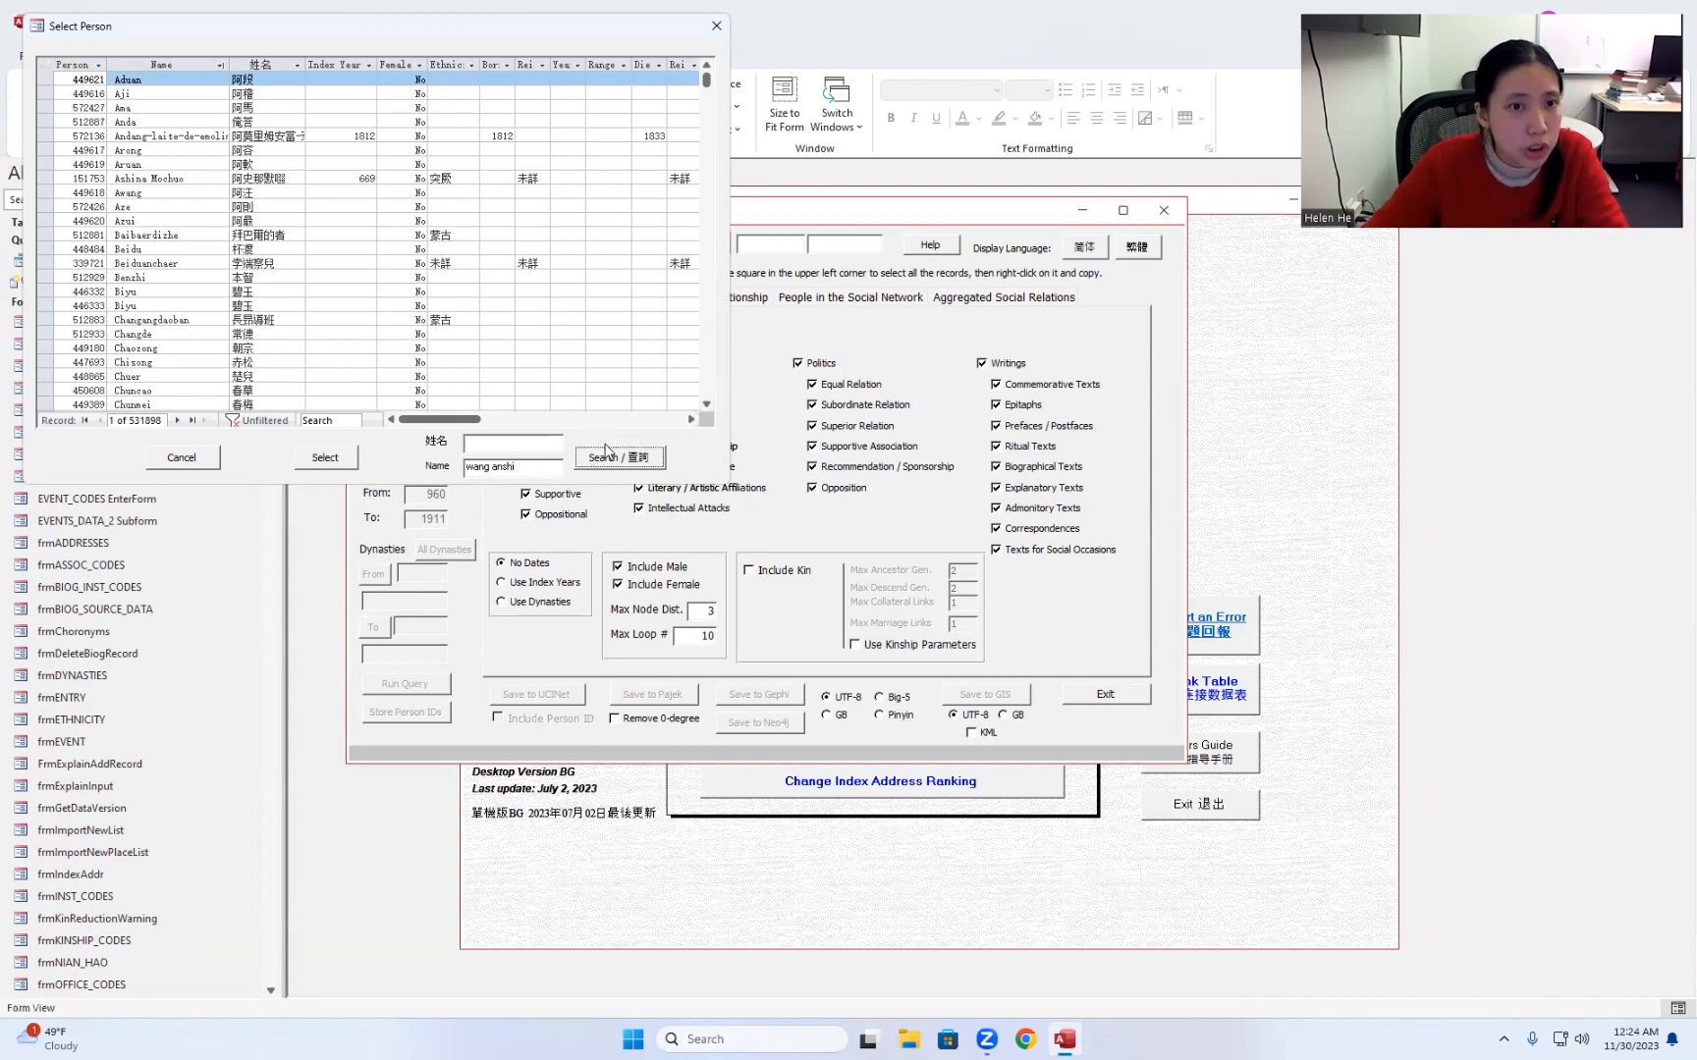
{"action": "left_click", "coordinate": [617, 458]}
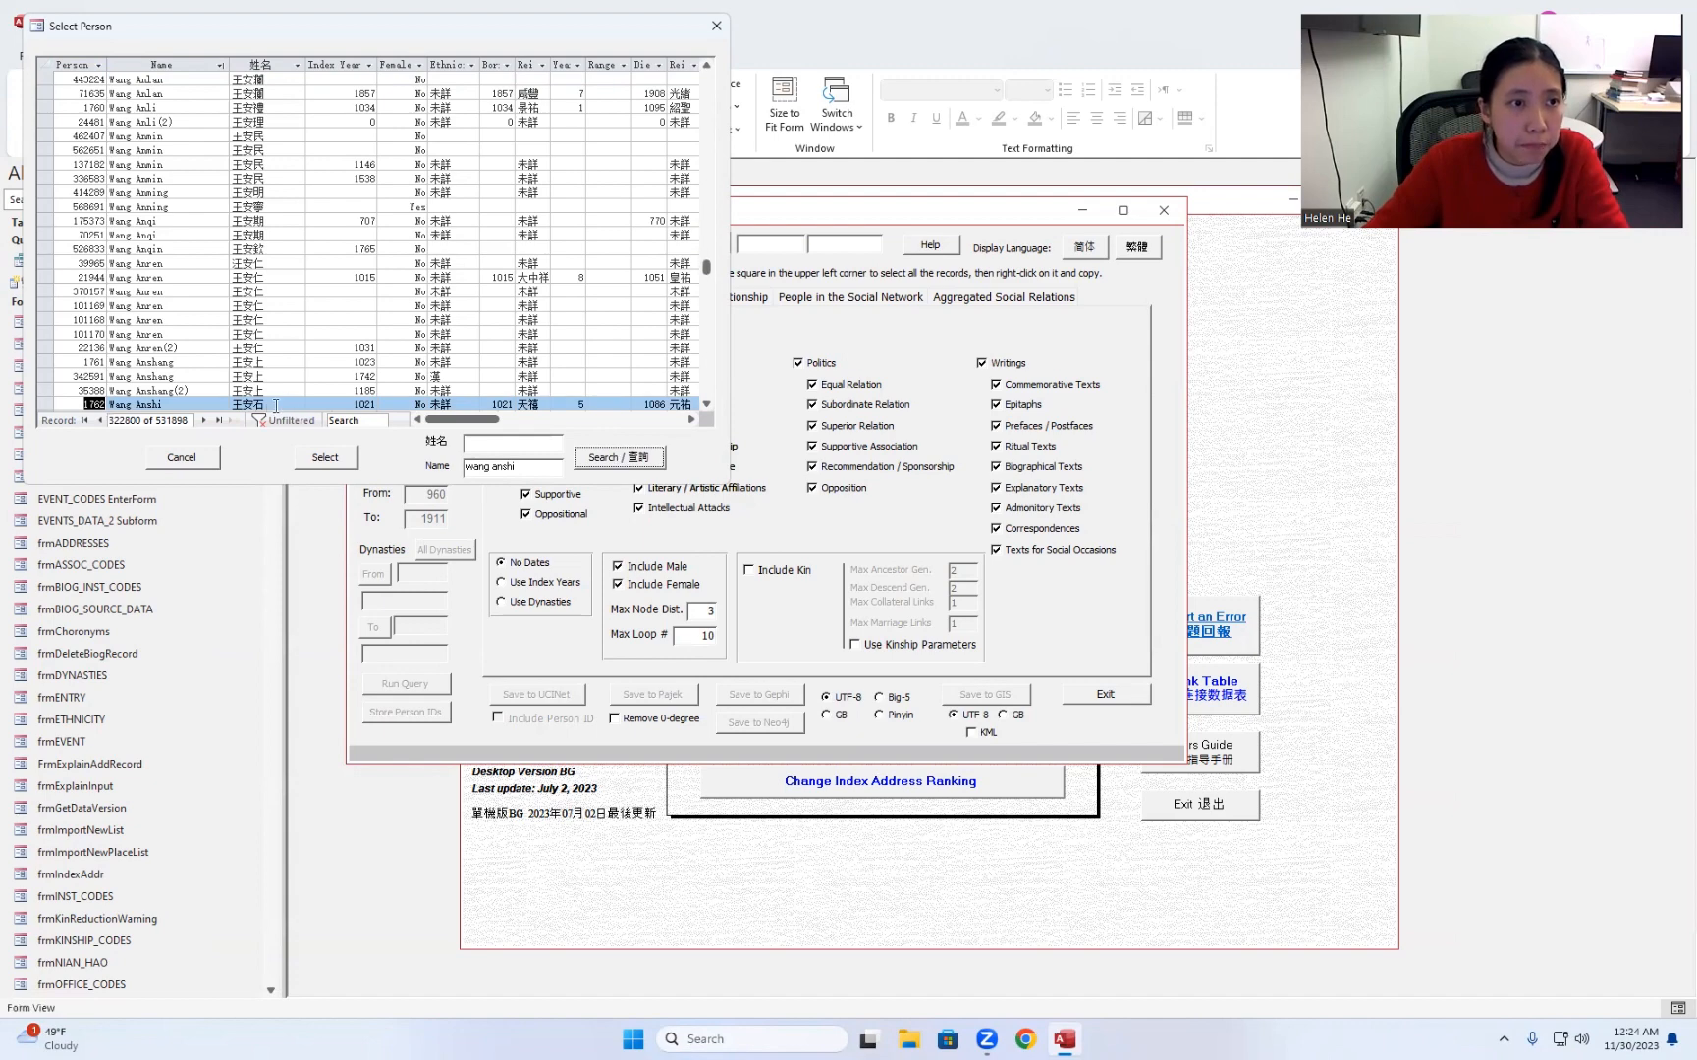
{"action": "left_click", "coordinate": [349, 460]}
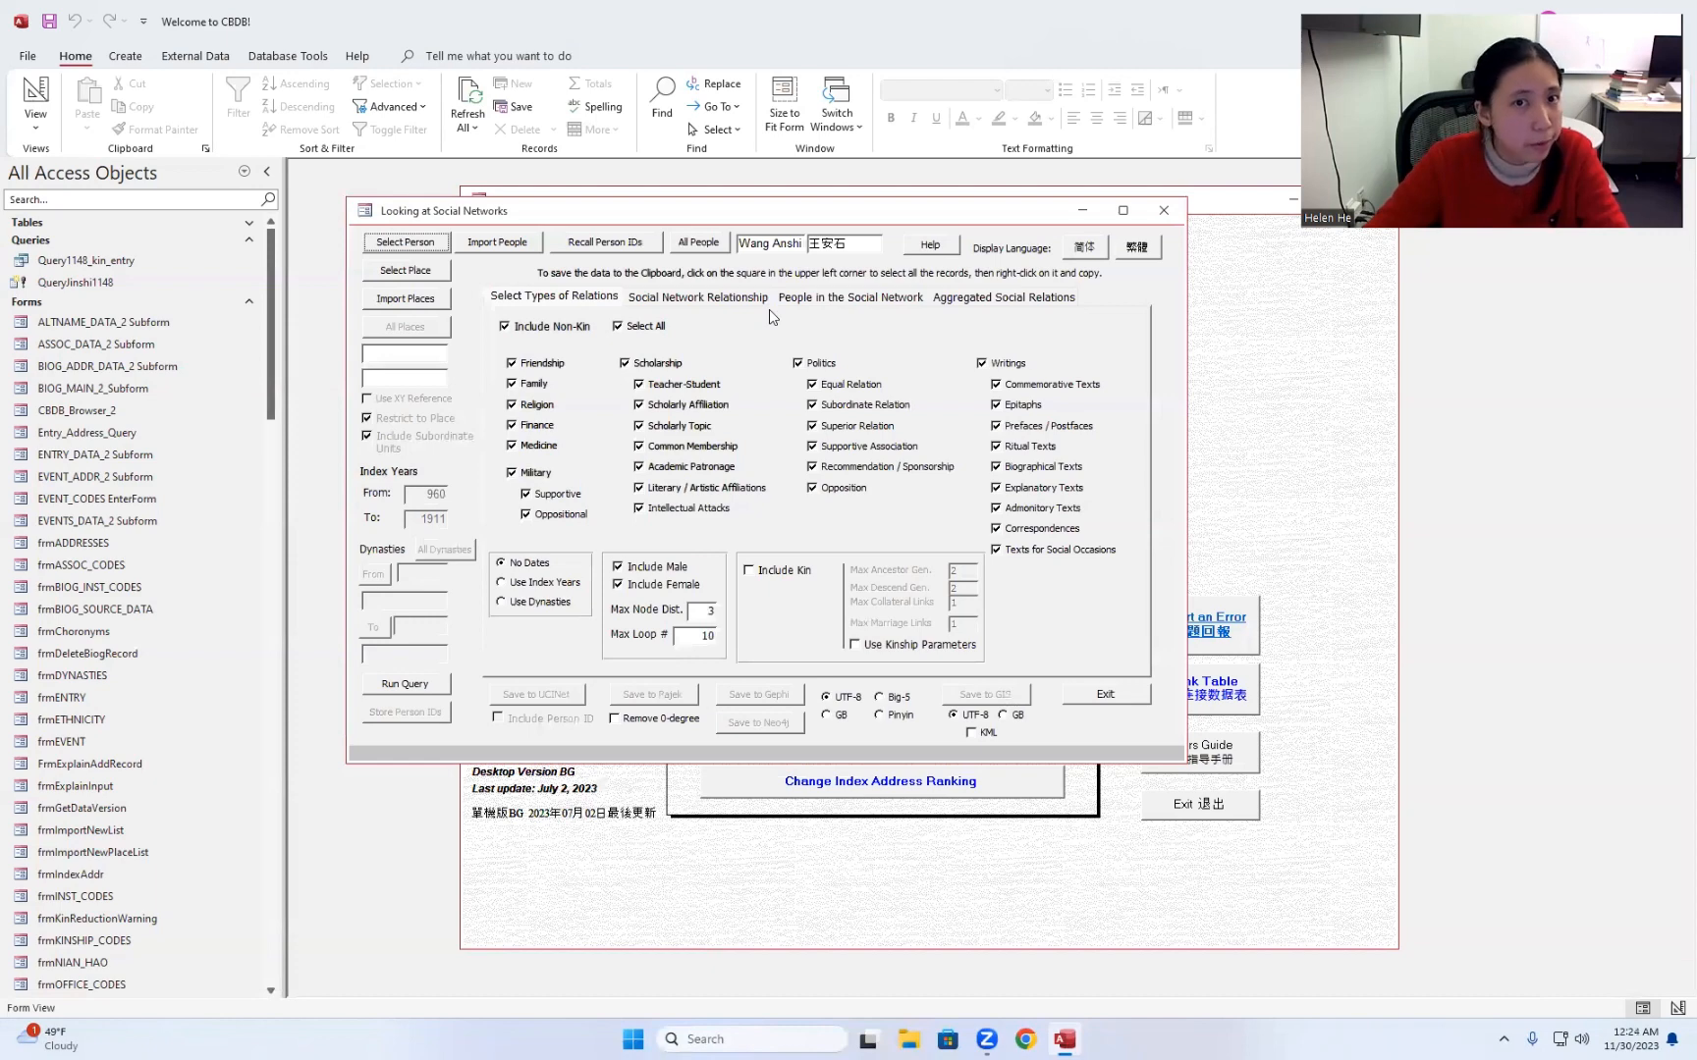
{"action": "double_click", "coordinate": [776, 244]}
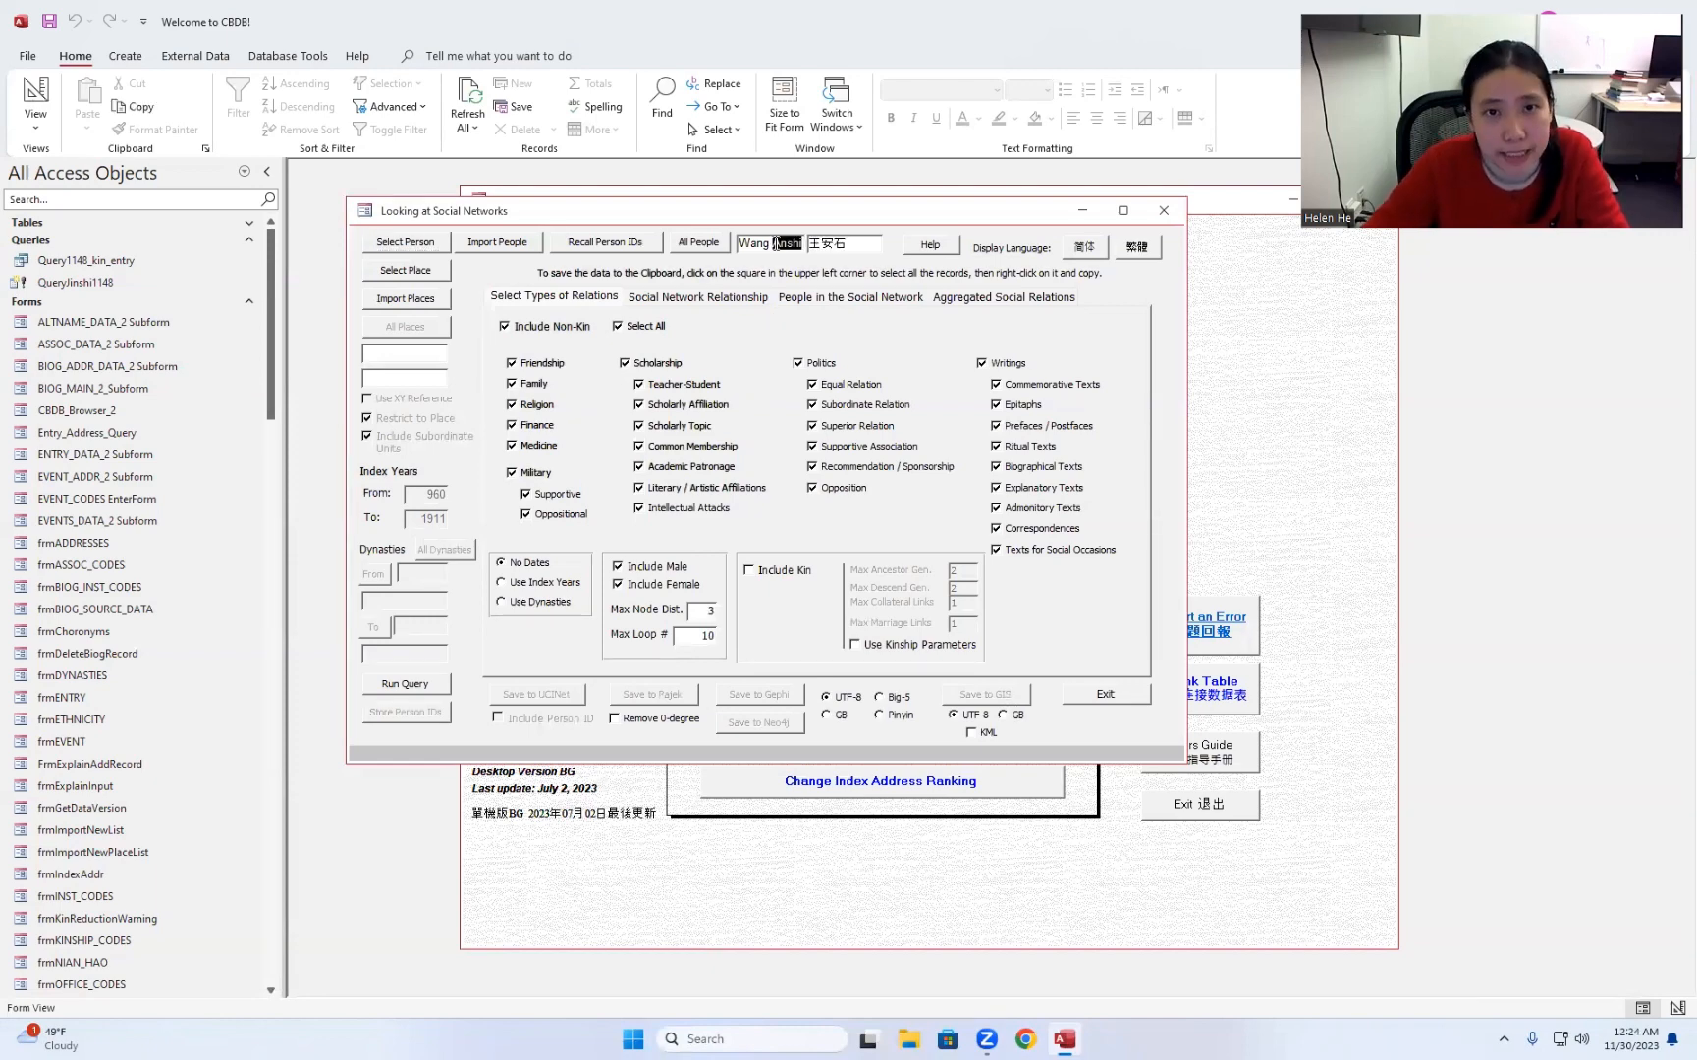
{"action": "left_click", "coordinate": [852, 241]}
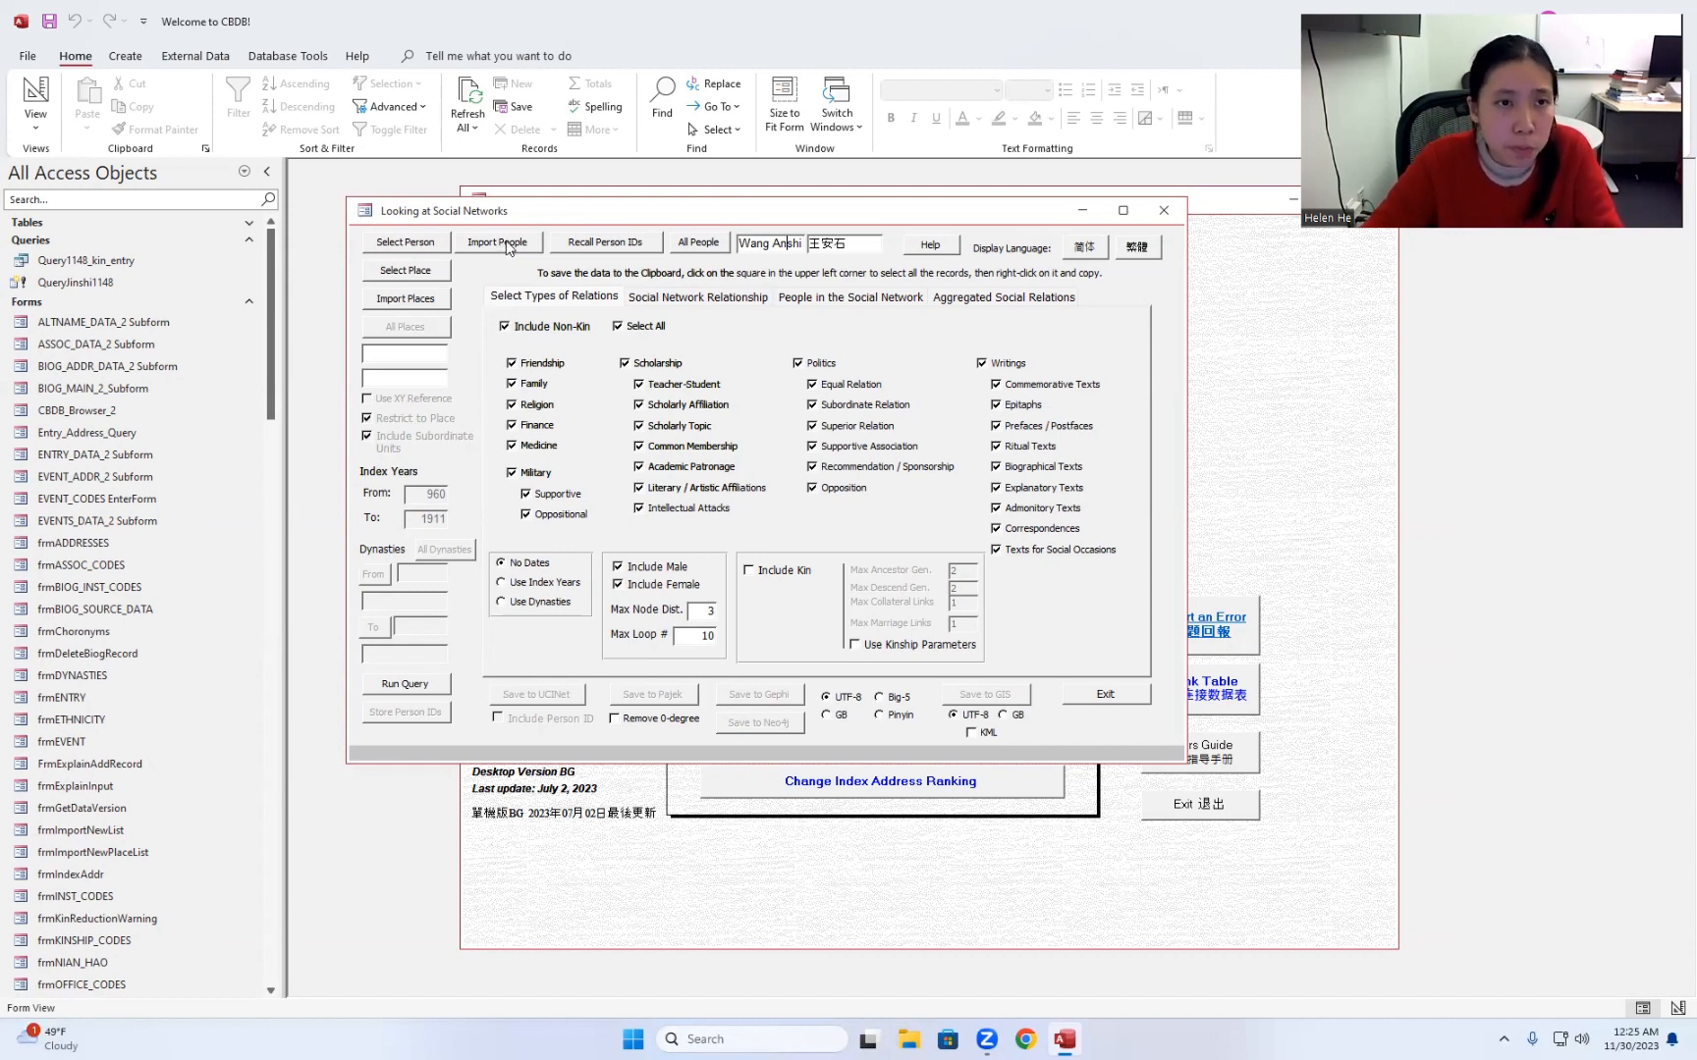
{"action": "double_click", "coordinate": [836, 242]}
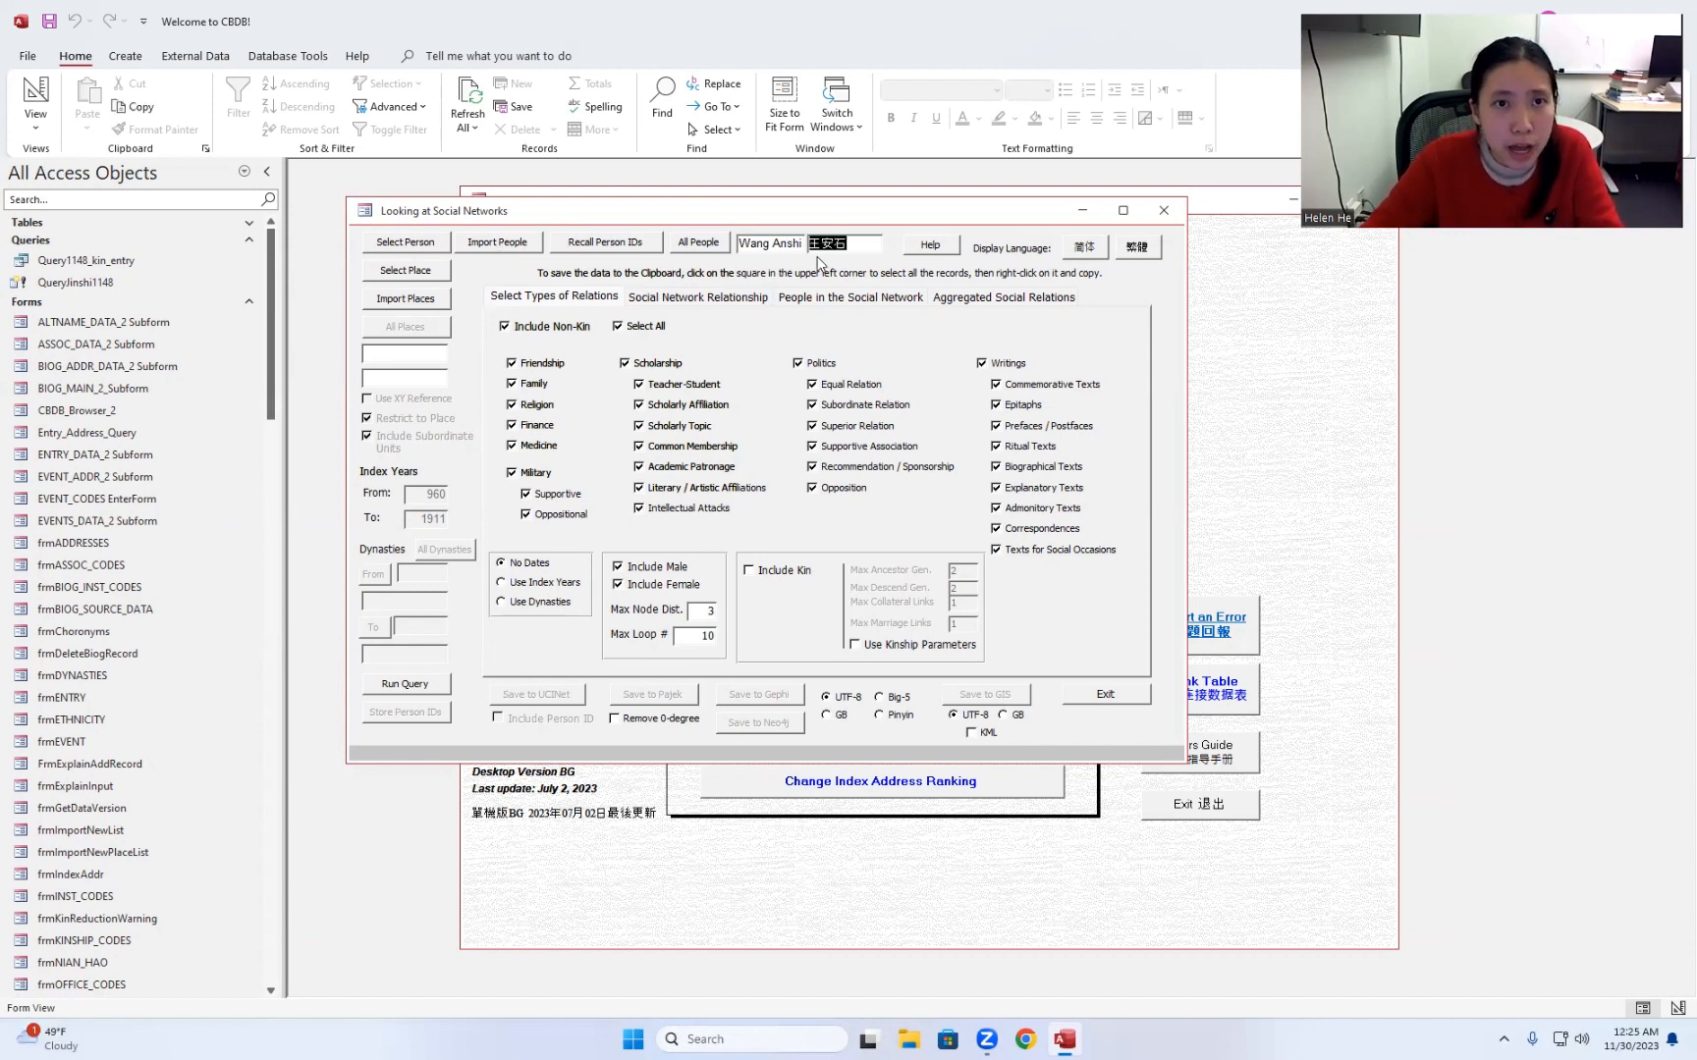
{"action": "left_click", "coordinate": [825, 244]}
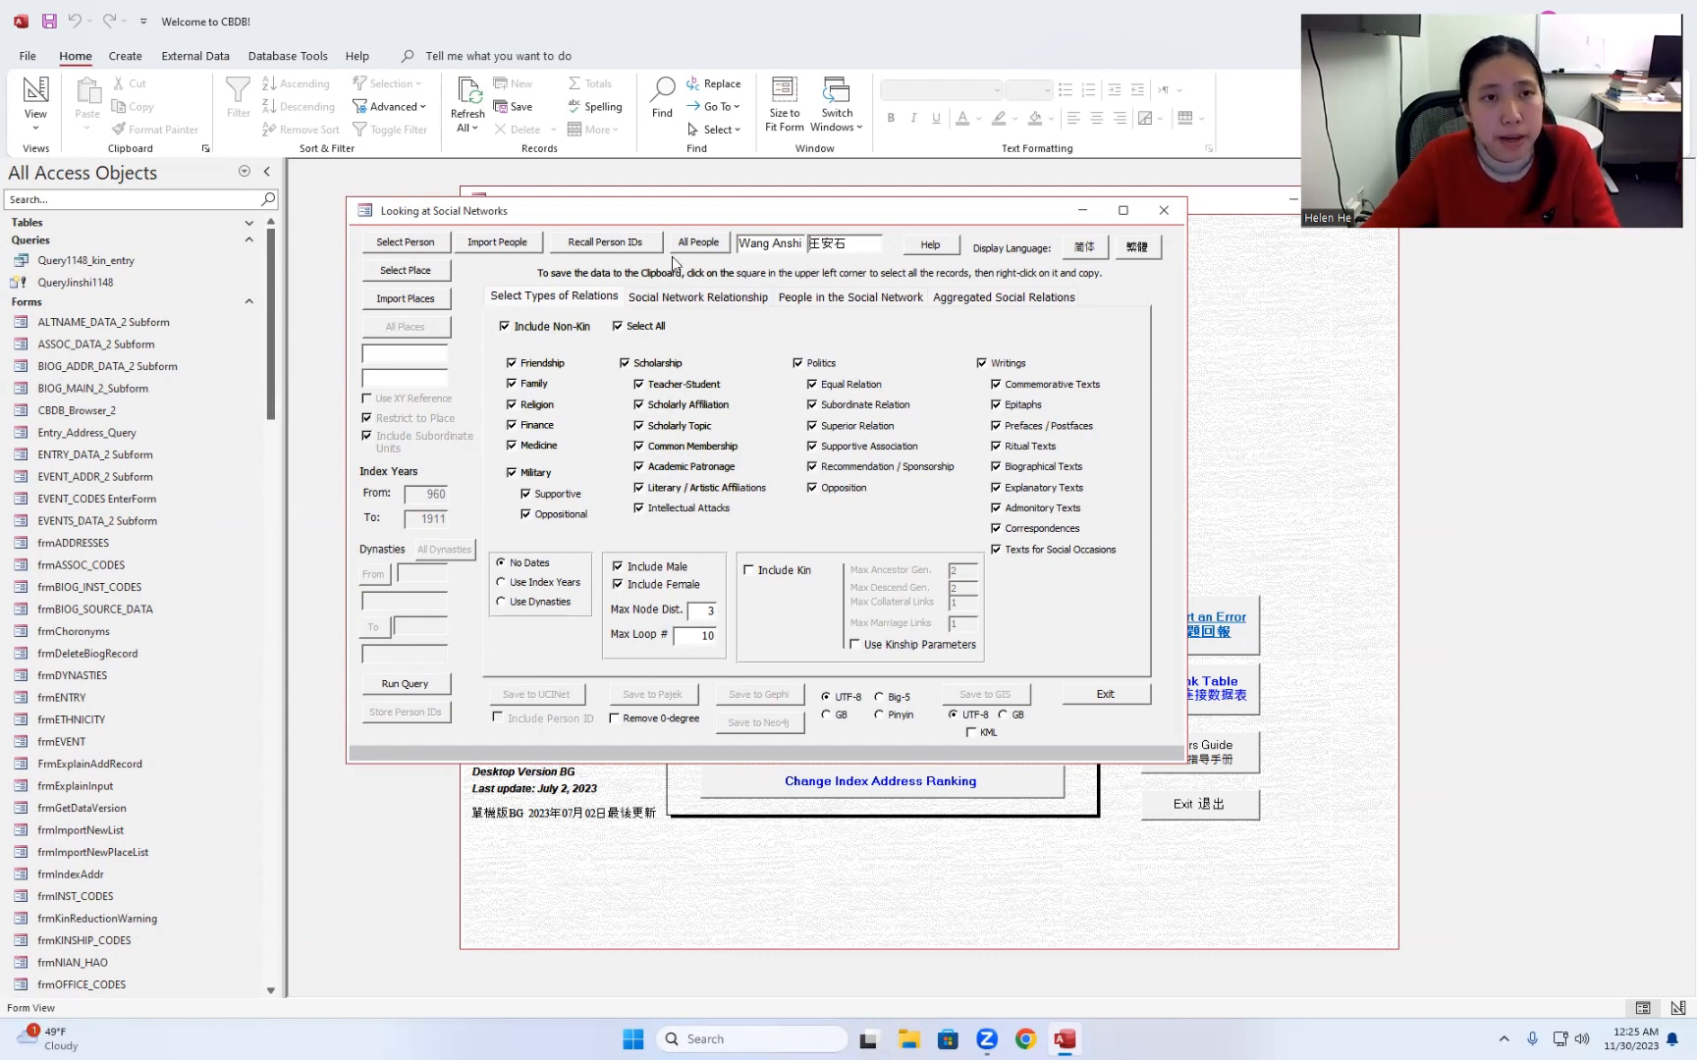
{"action": "left_click", "coordinate": [531, 245]}
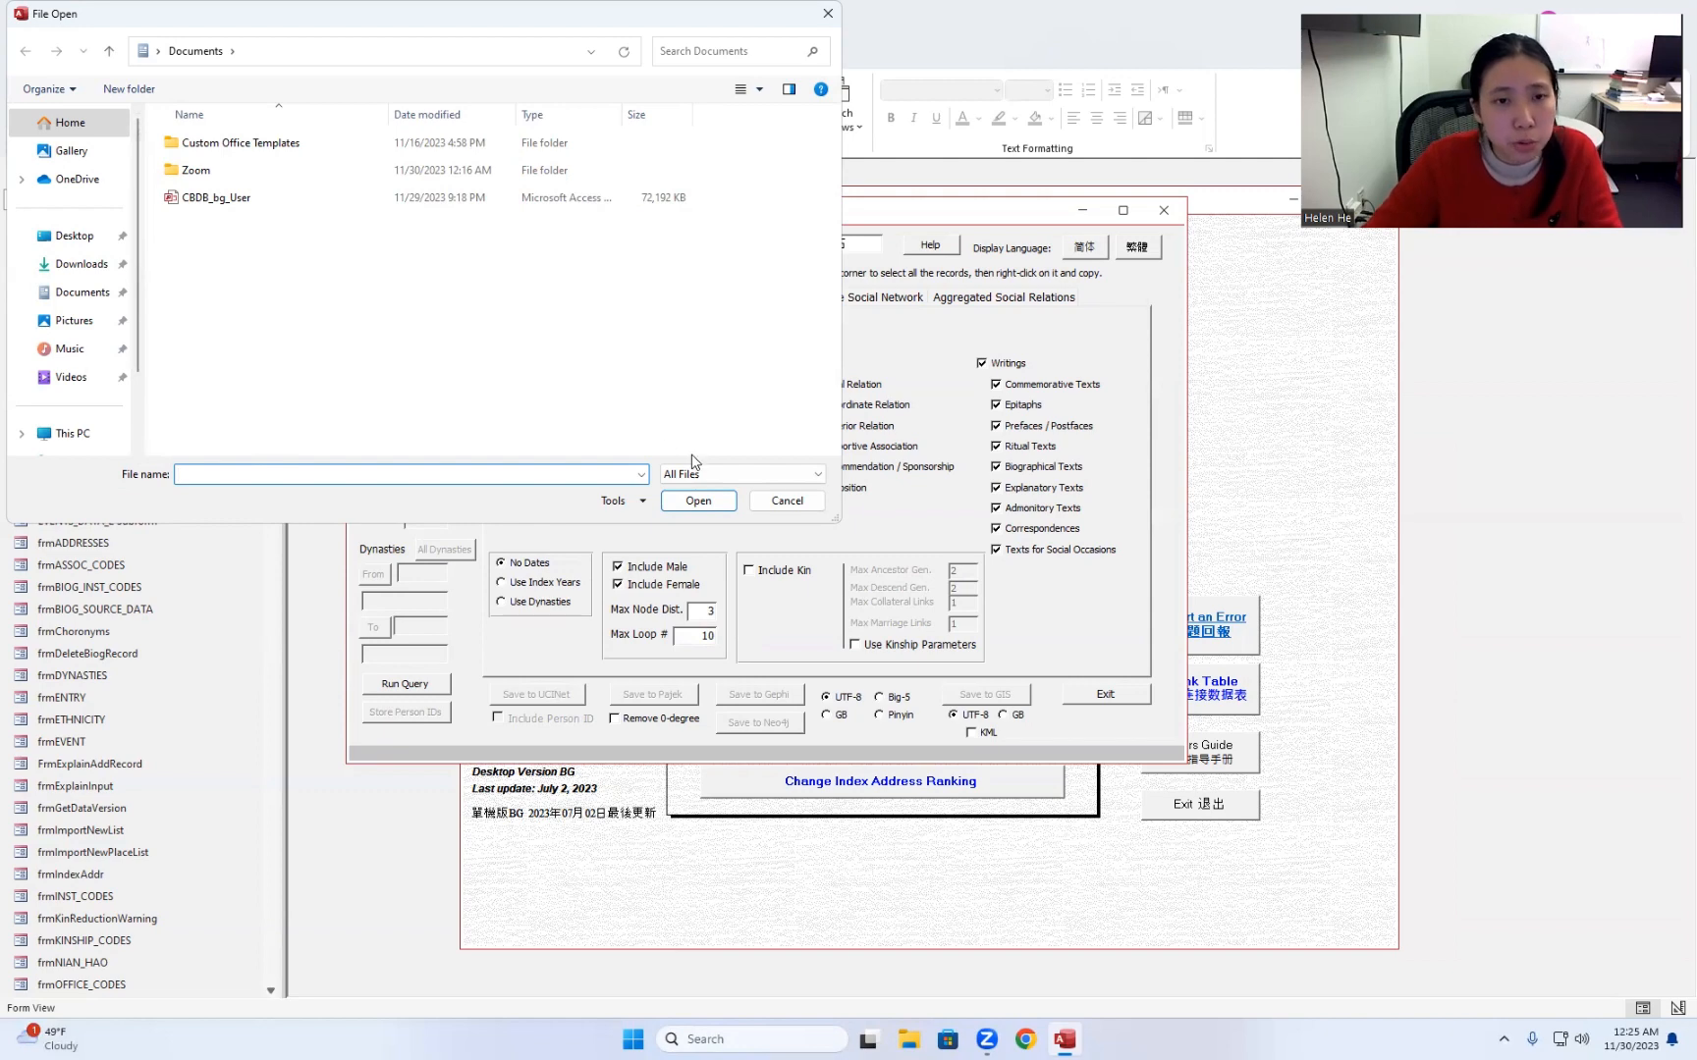
{"action": "left_click", "coordinate": [768, 503]}
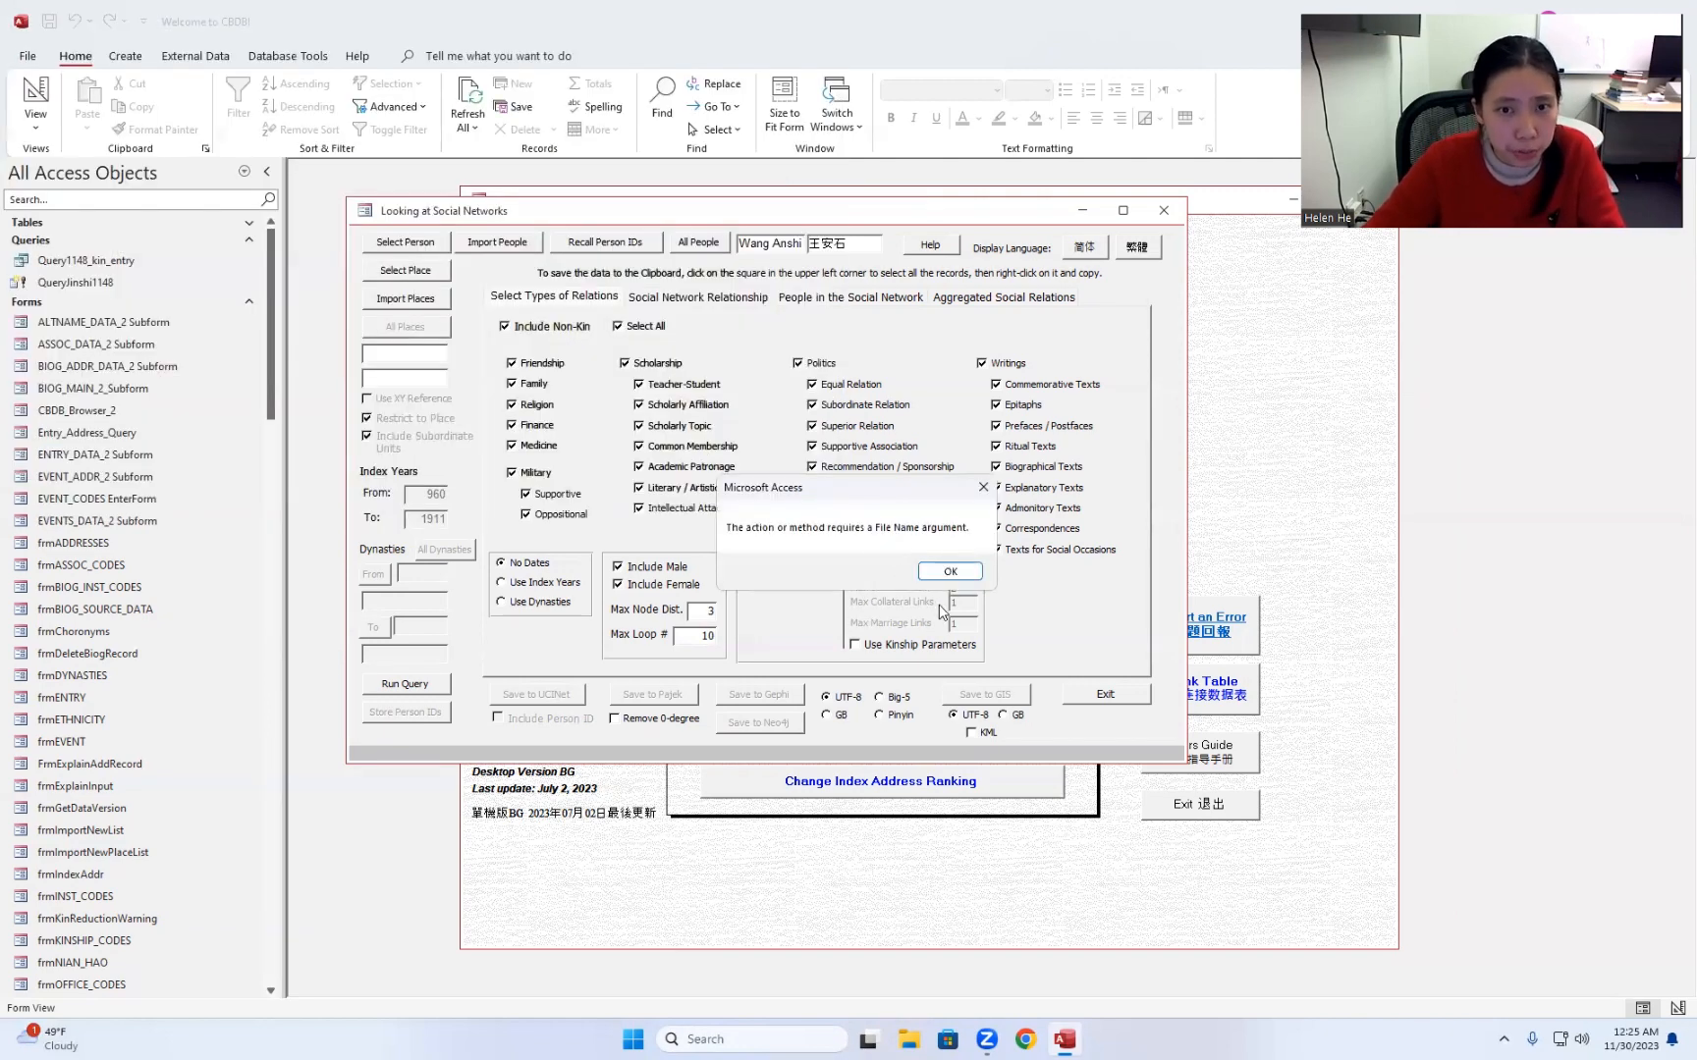
{"action": "left_click", "coordinate": [945, 573]}
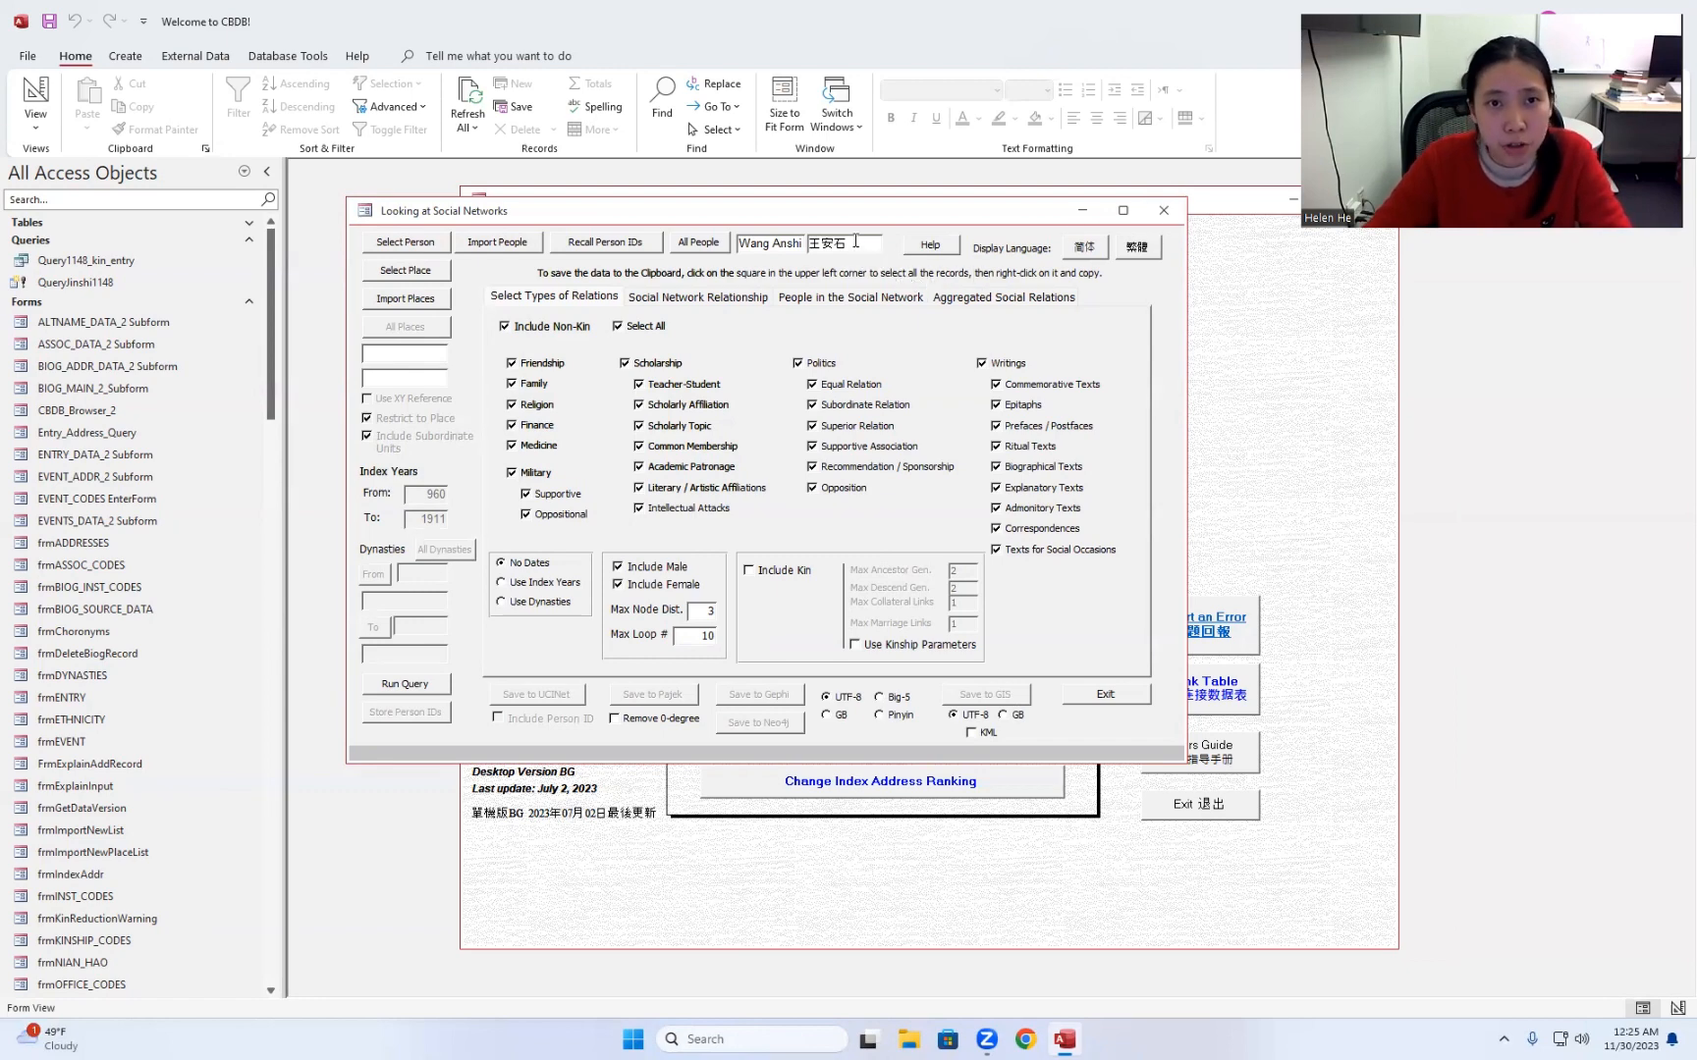
{"action": "left_click", "coordinate": [1164, 210]}
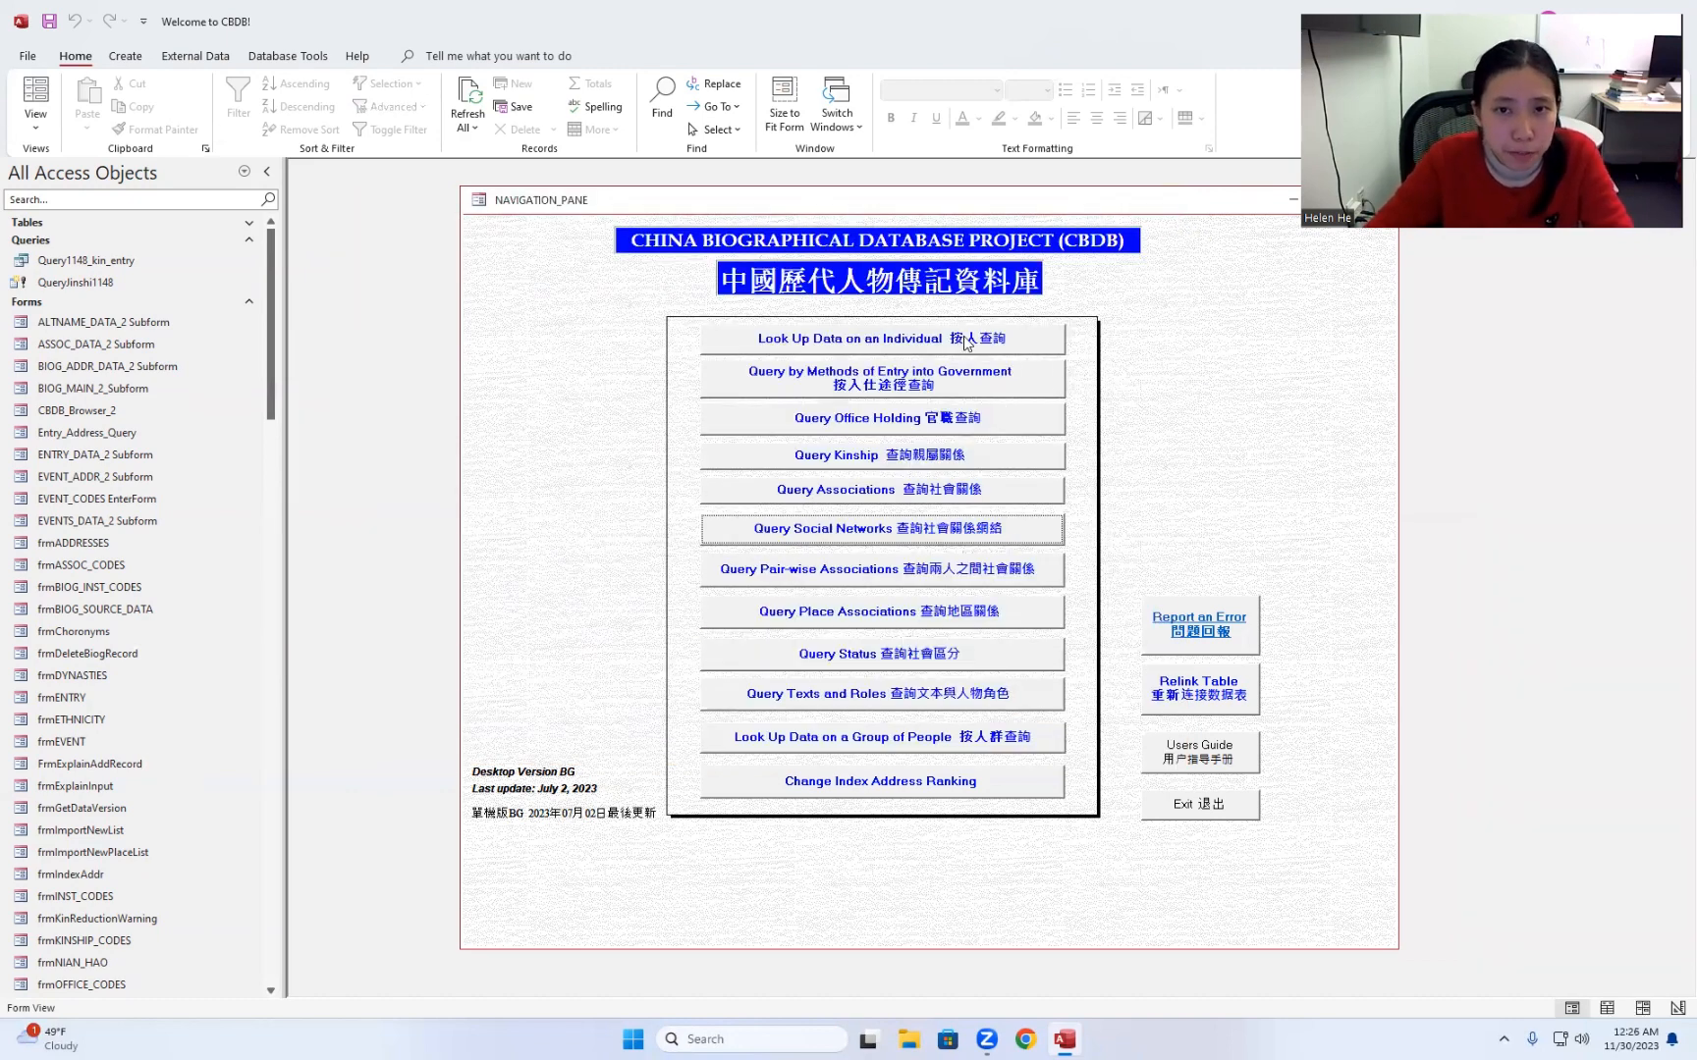
Step: Look up "wang anshi" in the individual data browser, take the person ID of 王安石, and close the browser
{"action": "left_click", "coordinate": [856, 343]}
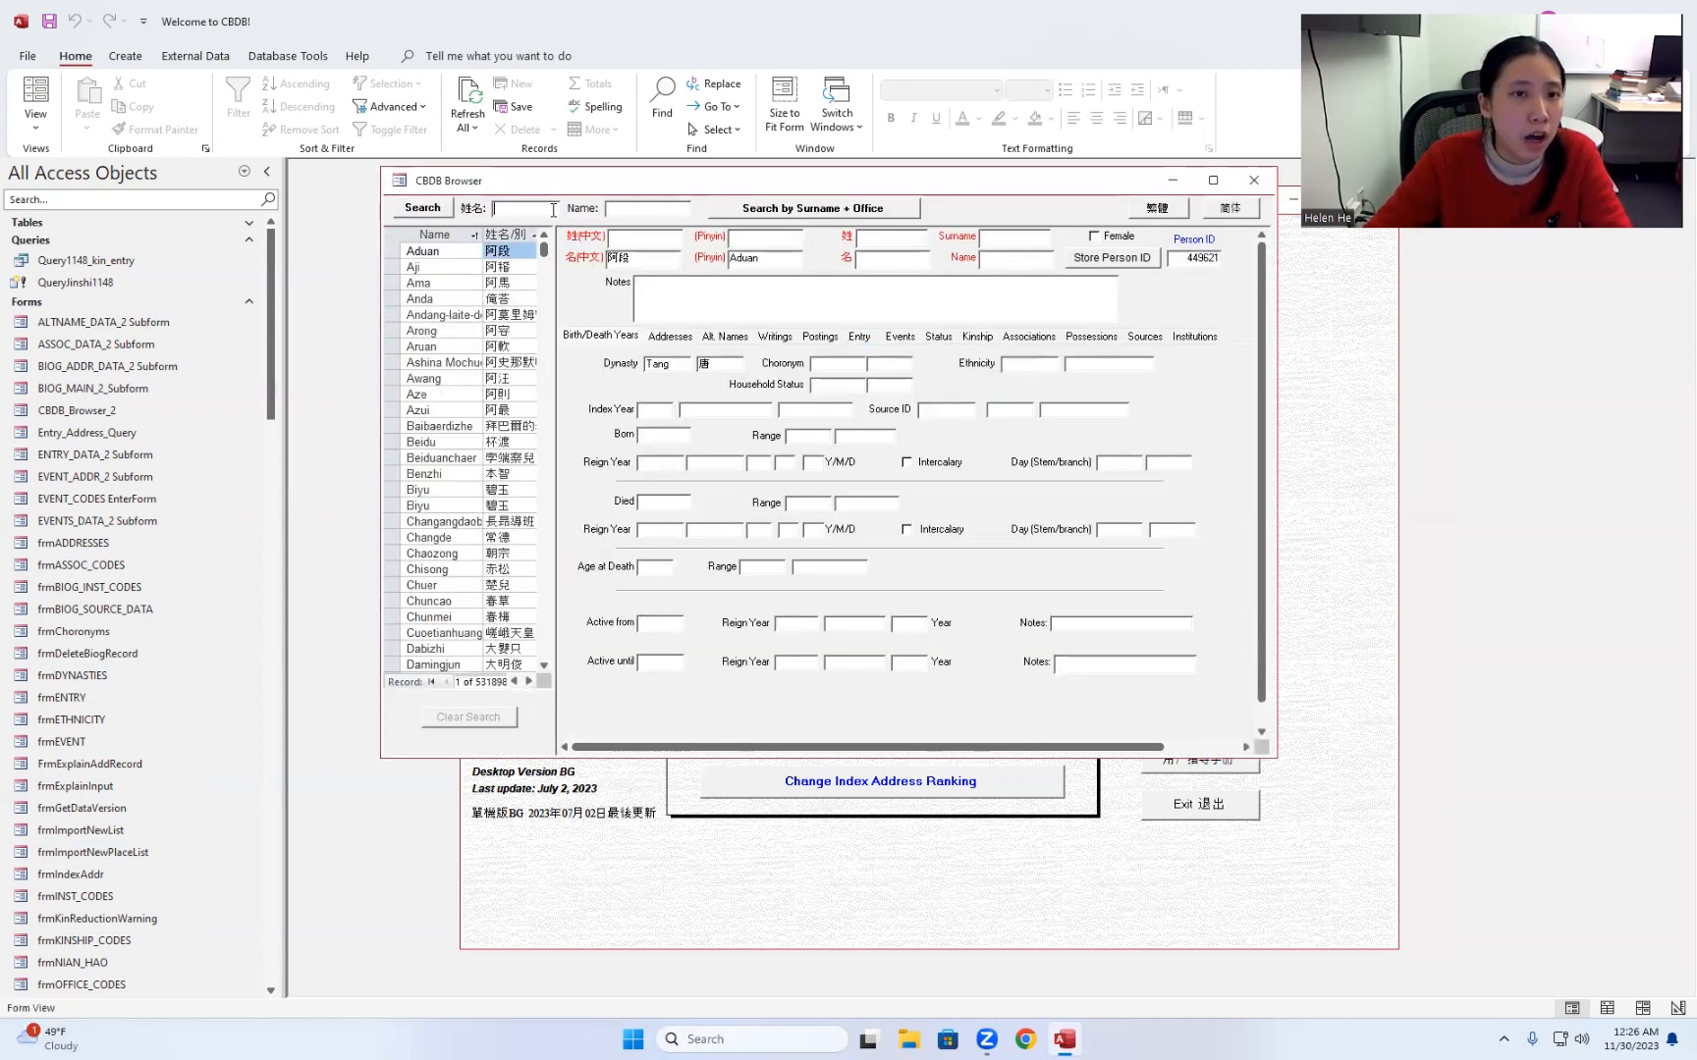
{"action": "left_click", "coordinate": [658, 209]}
{"action": "type", "text": "wang"}
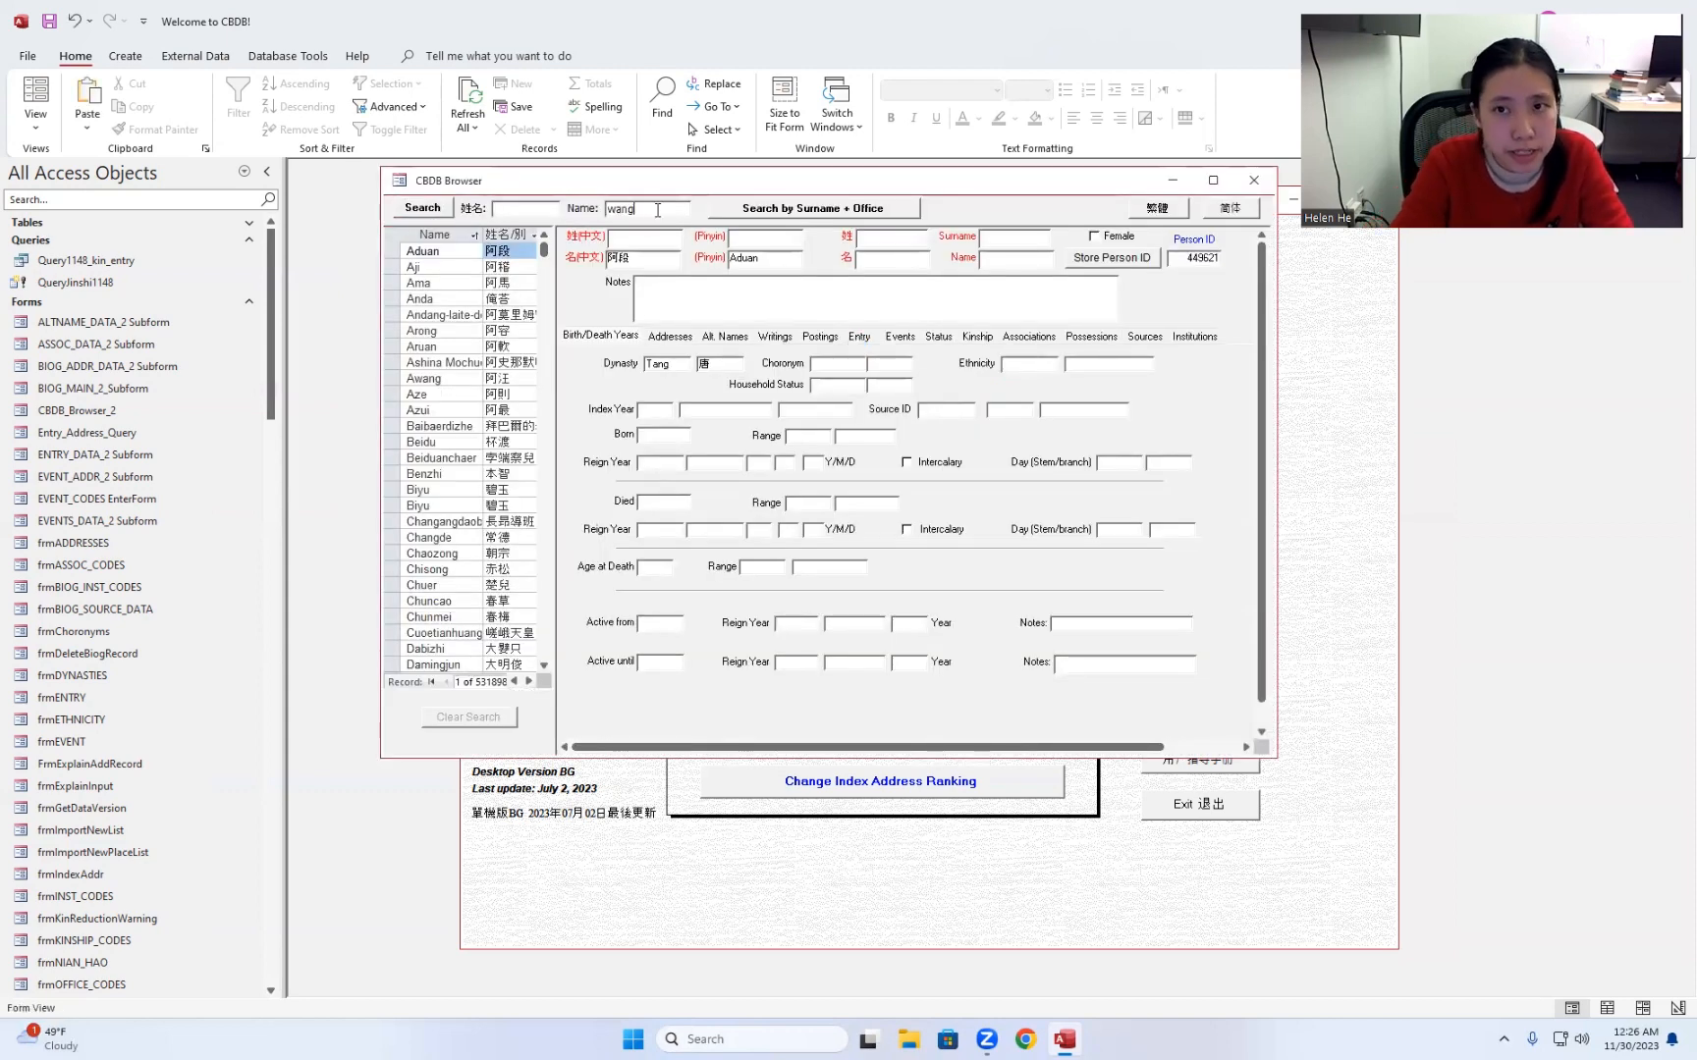
{"action": "type", "text": " ansh"}
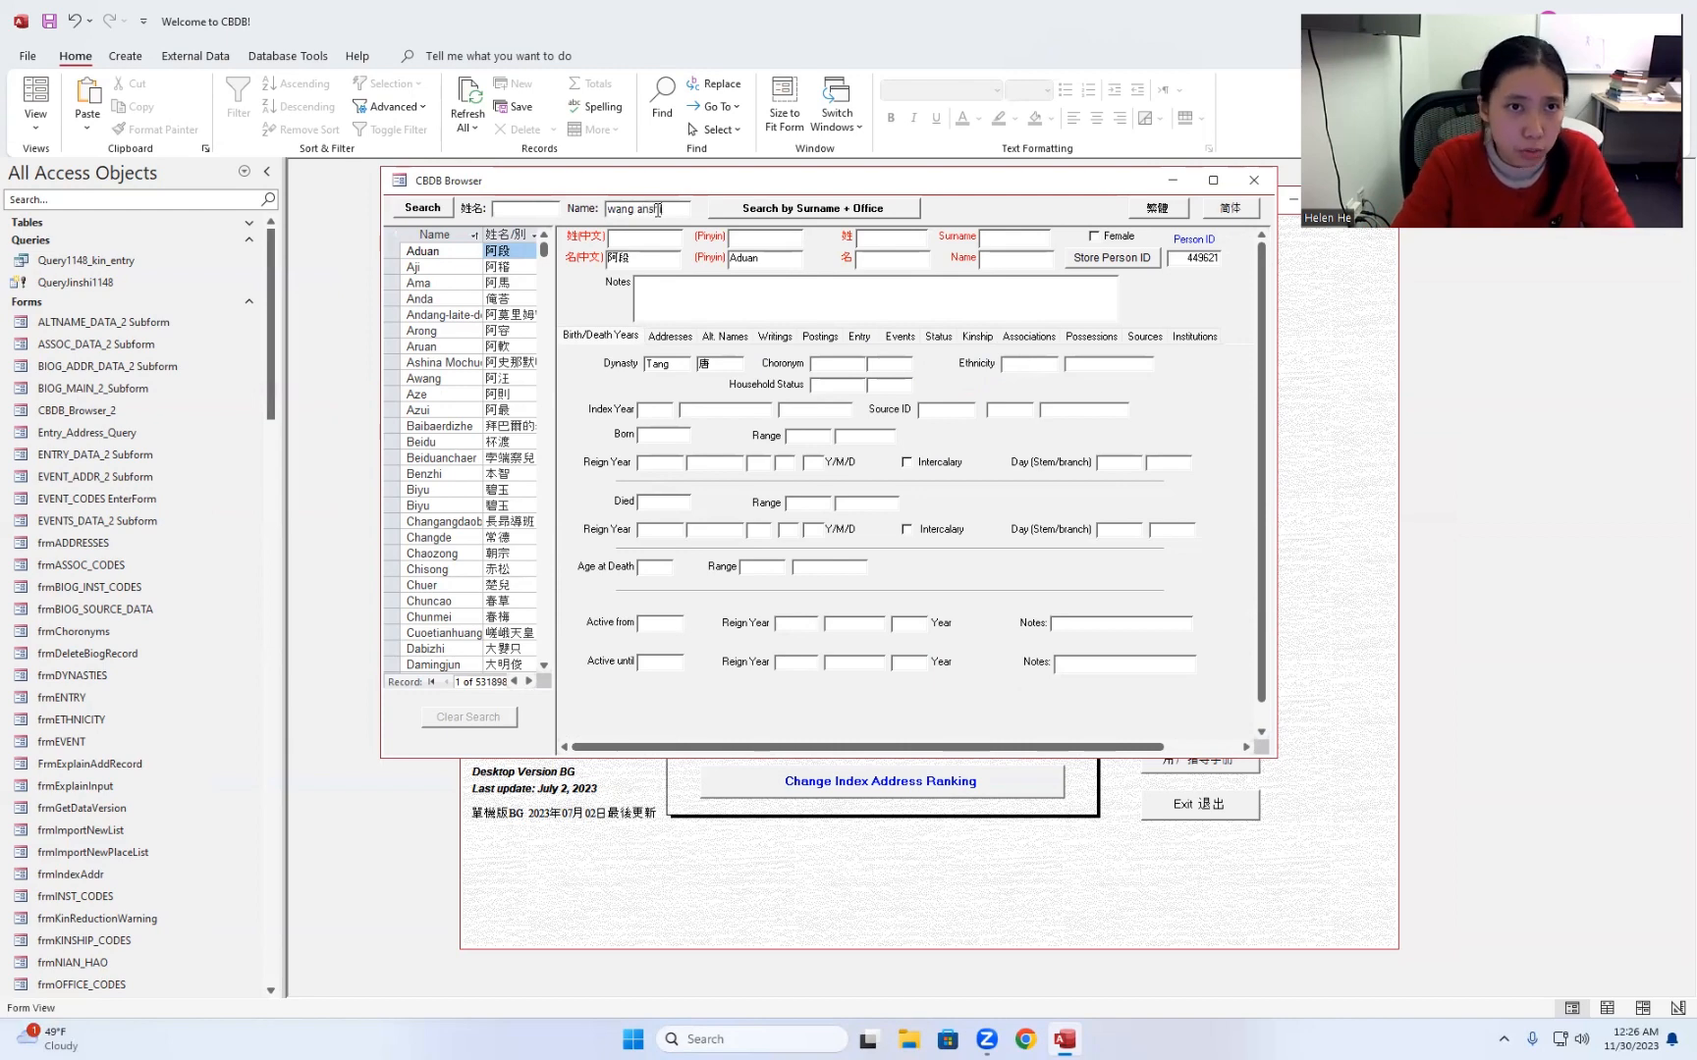
{"action": "type", "text": "i"}
{"action": "left_click", "coordinate": [432, 208]}
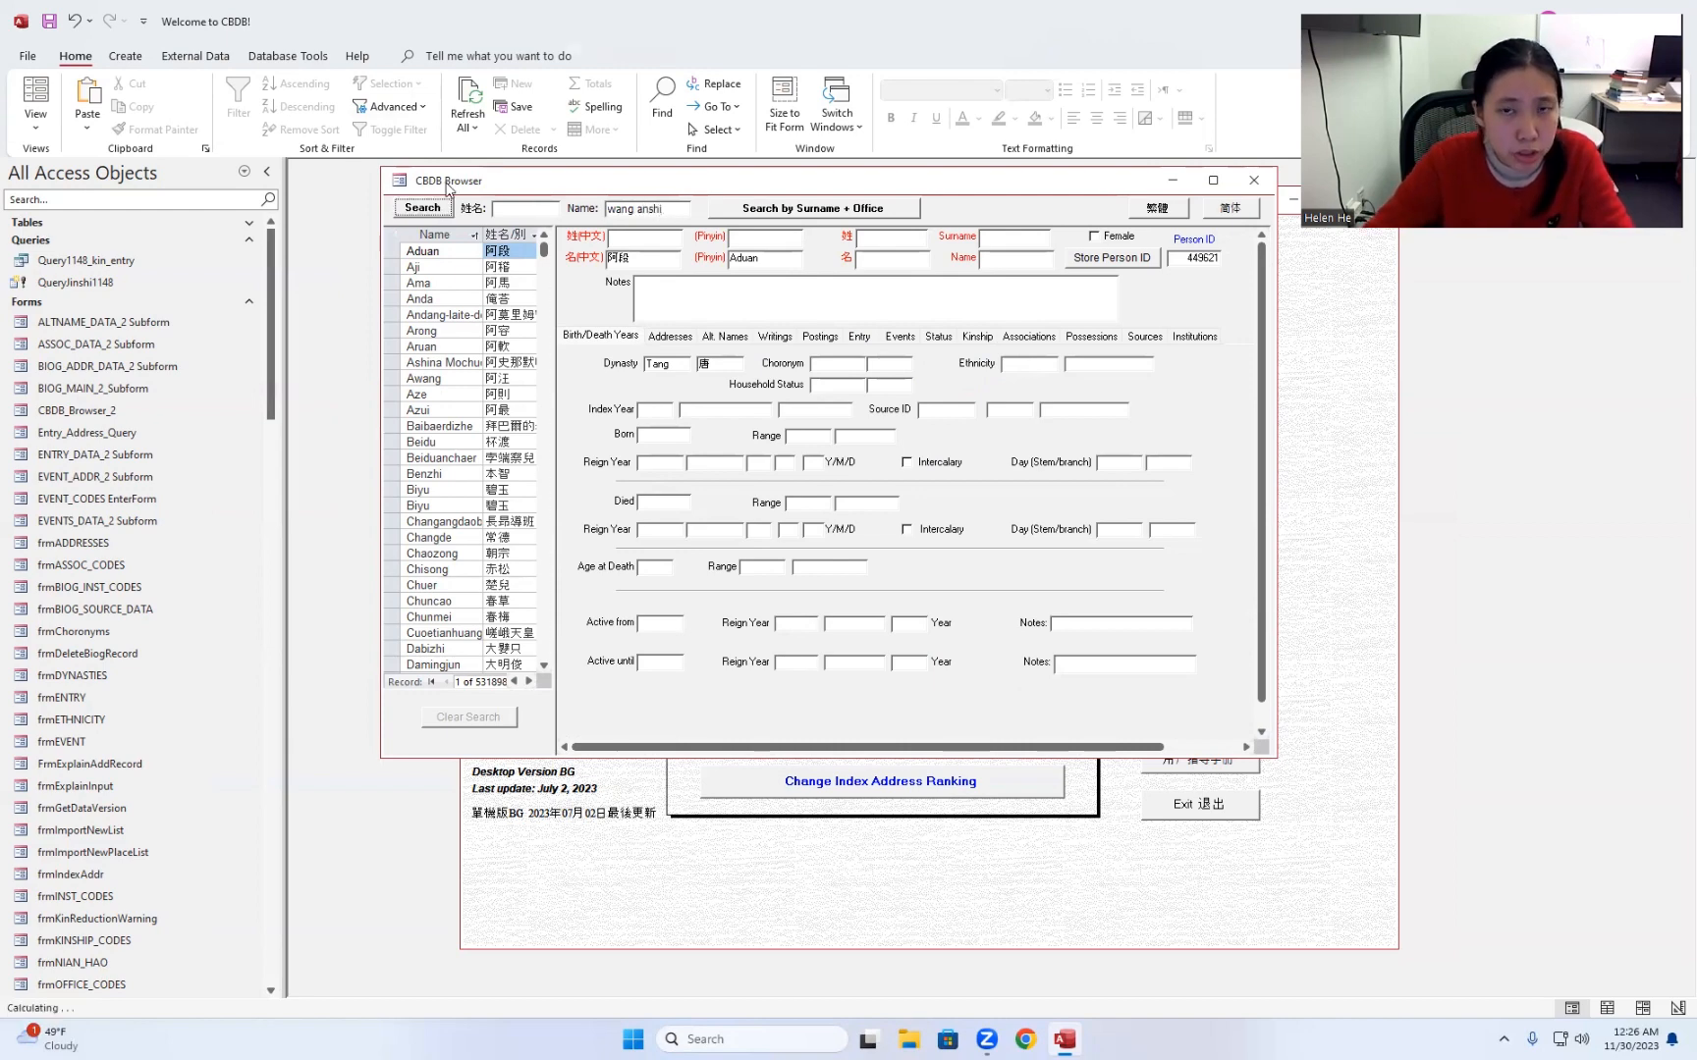
{"action": "double_click", "coordinate": [1198, 257]}
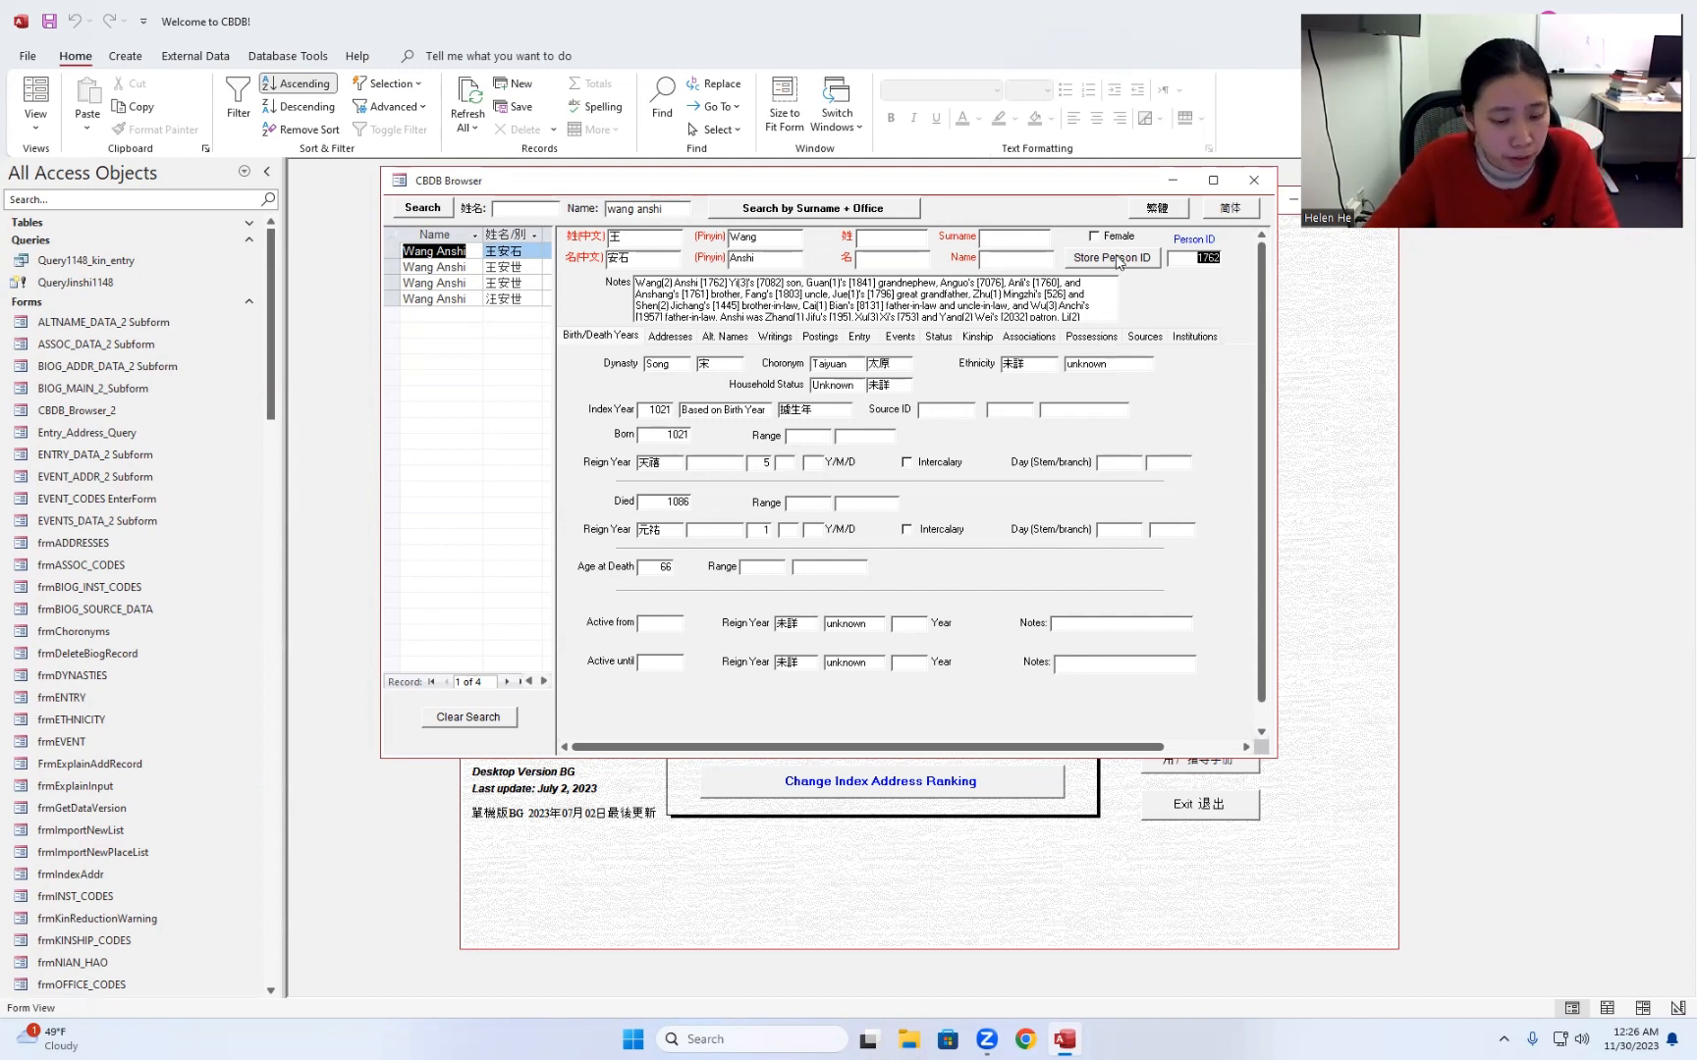
{"action": "left_click", "coordinate": [1253, 180]}
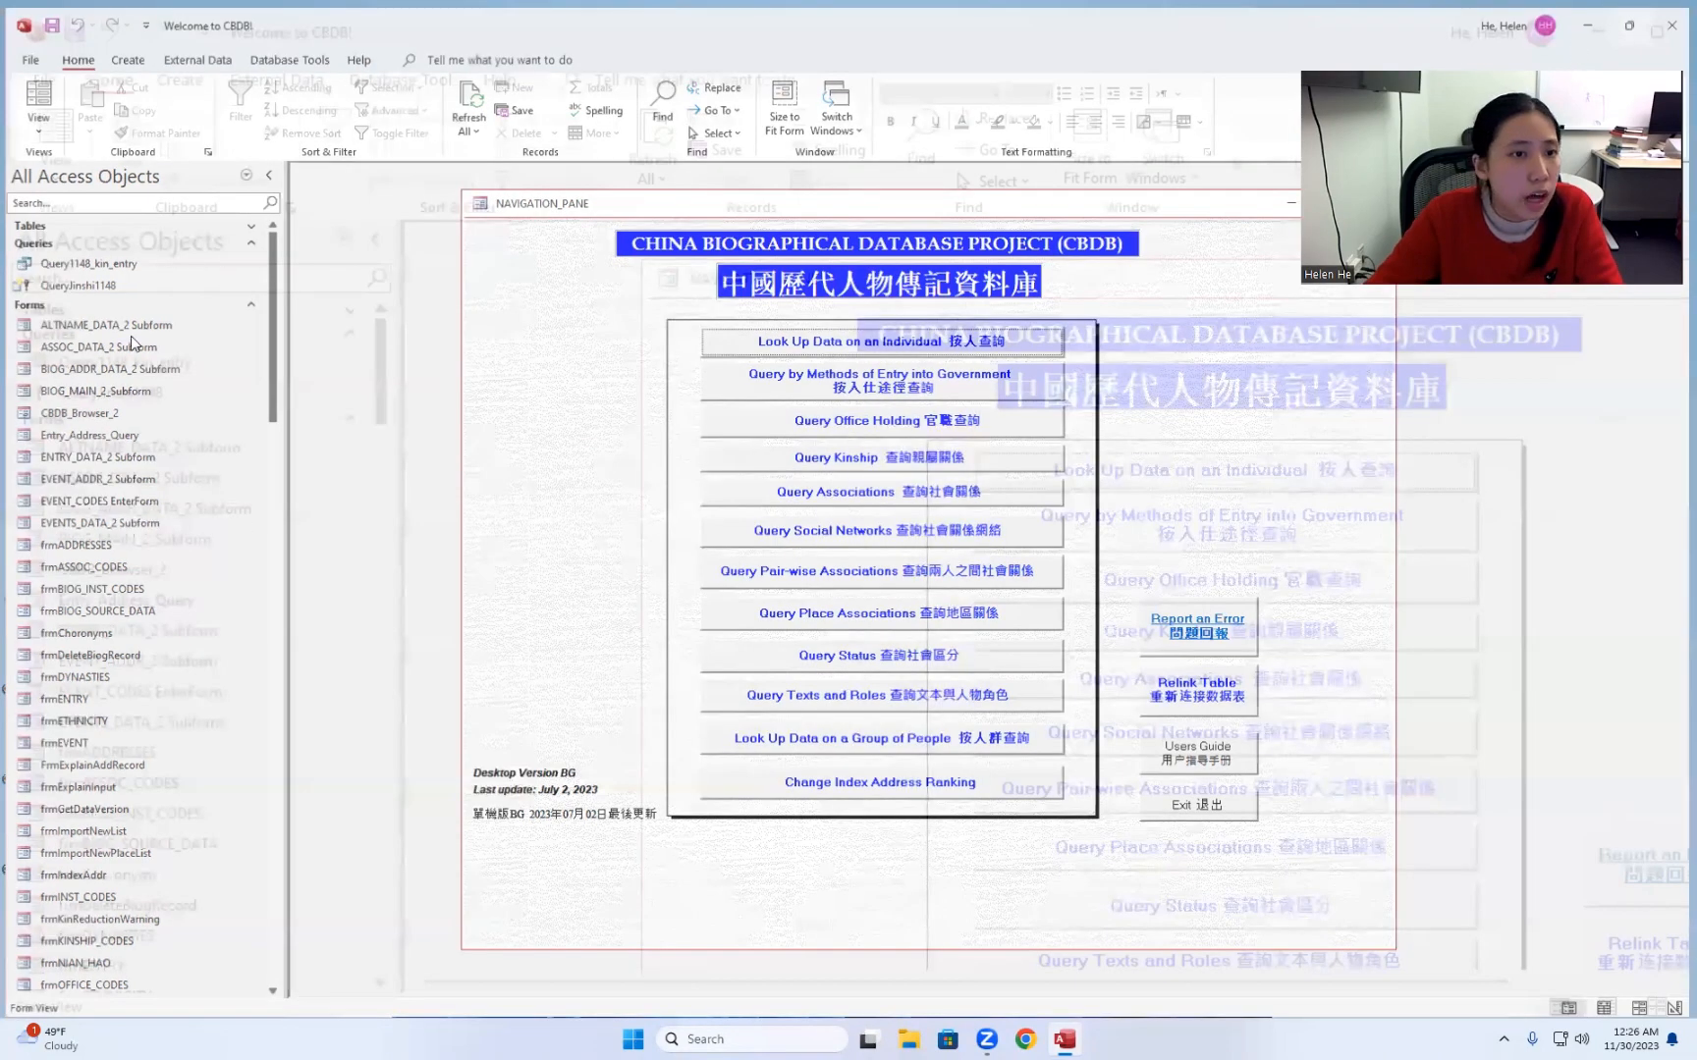
Step: Switch to Notepad and enter the person ID 1762 on the first line of a blank document
{"action": "left_click", "coordinate": [793, 1039]}
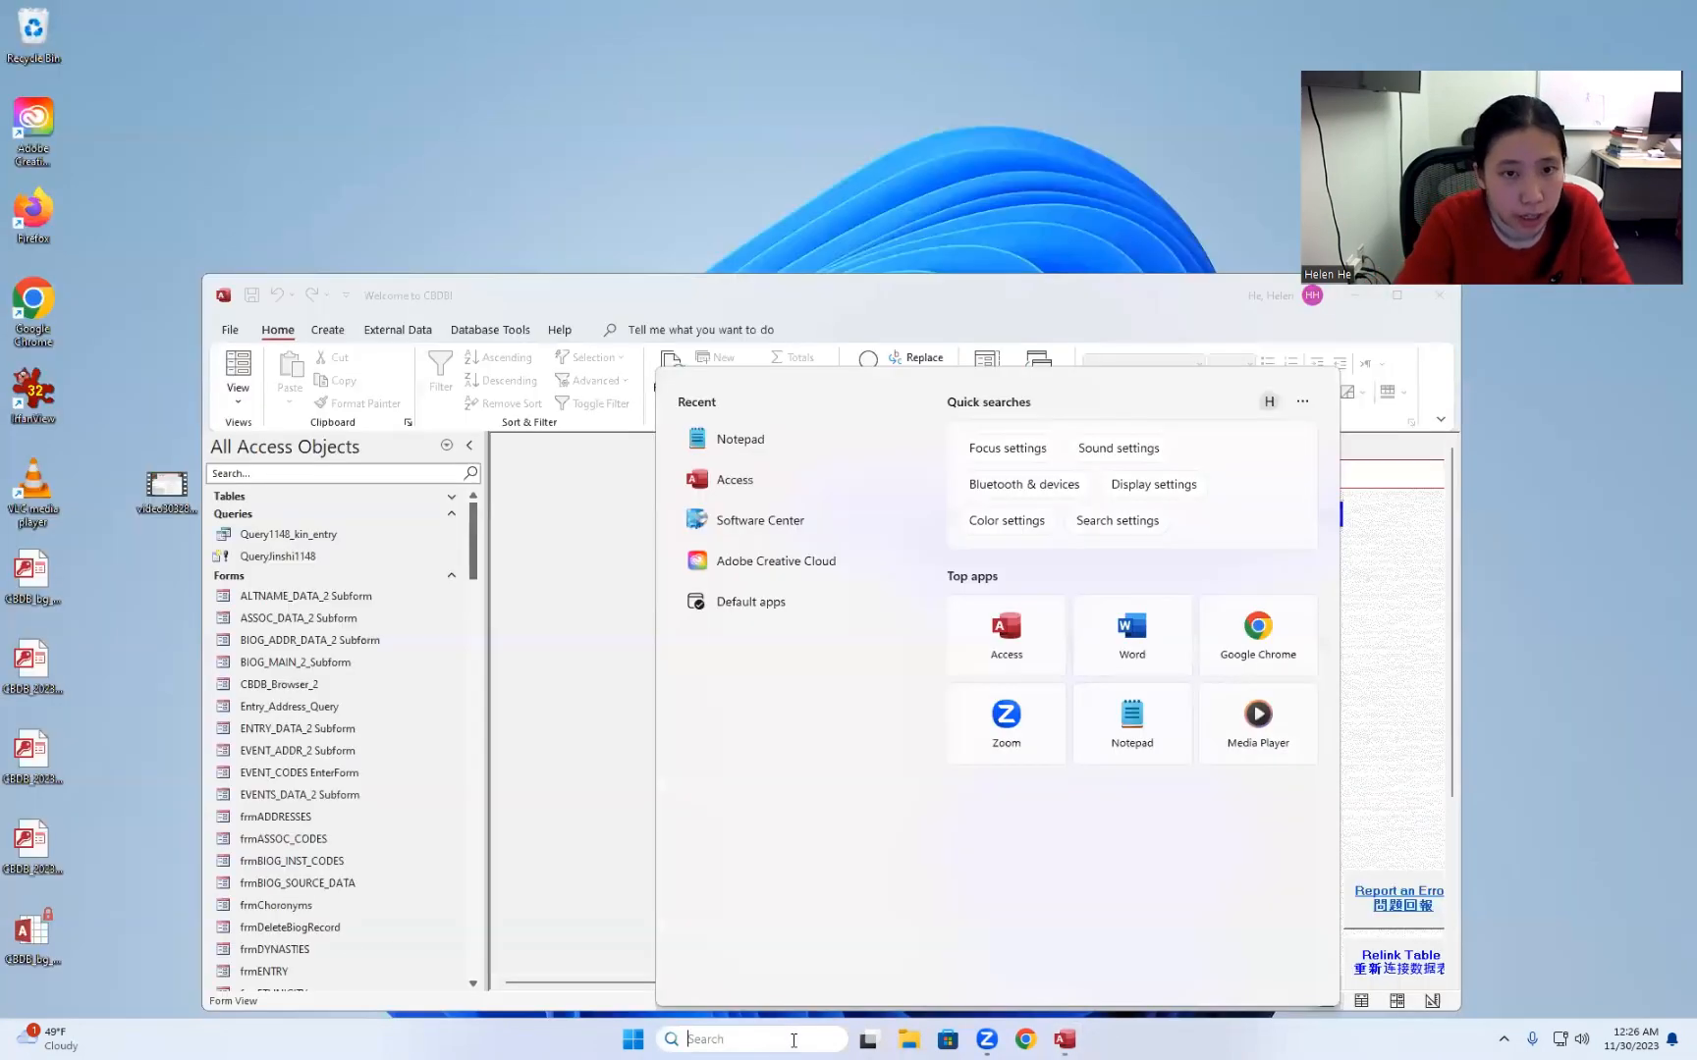
{"action": "type", "text": "notepad"}
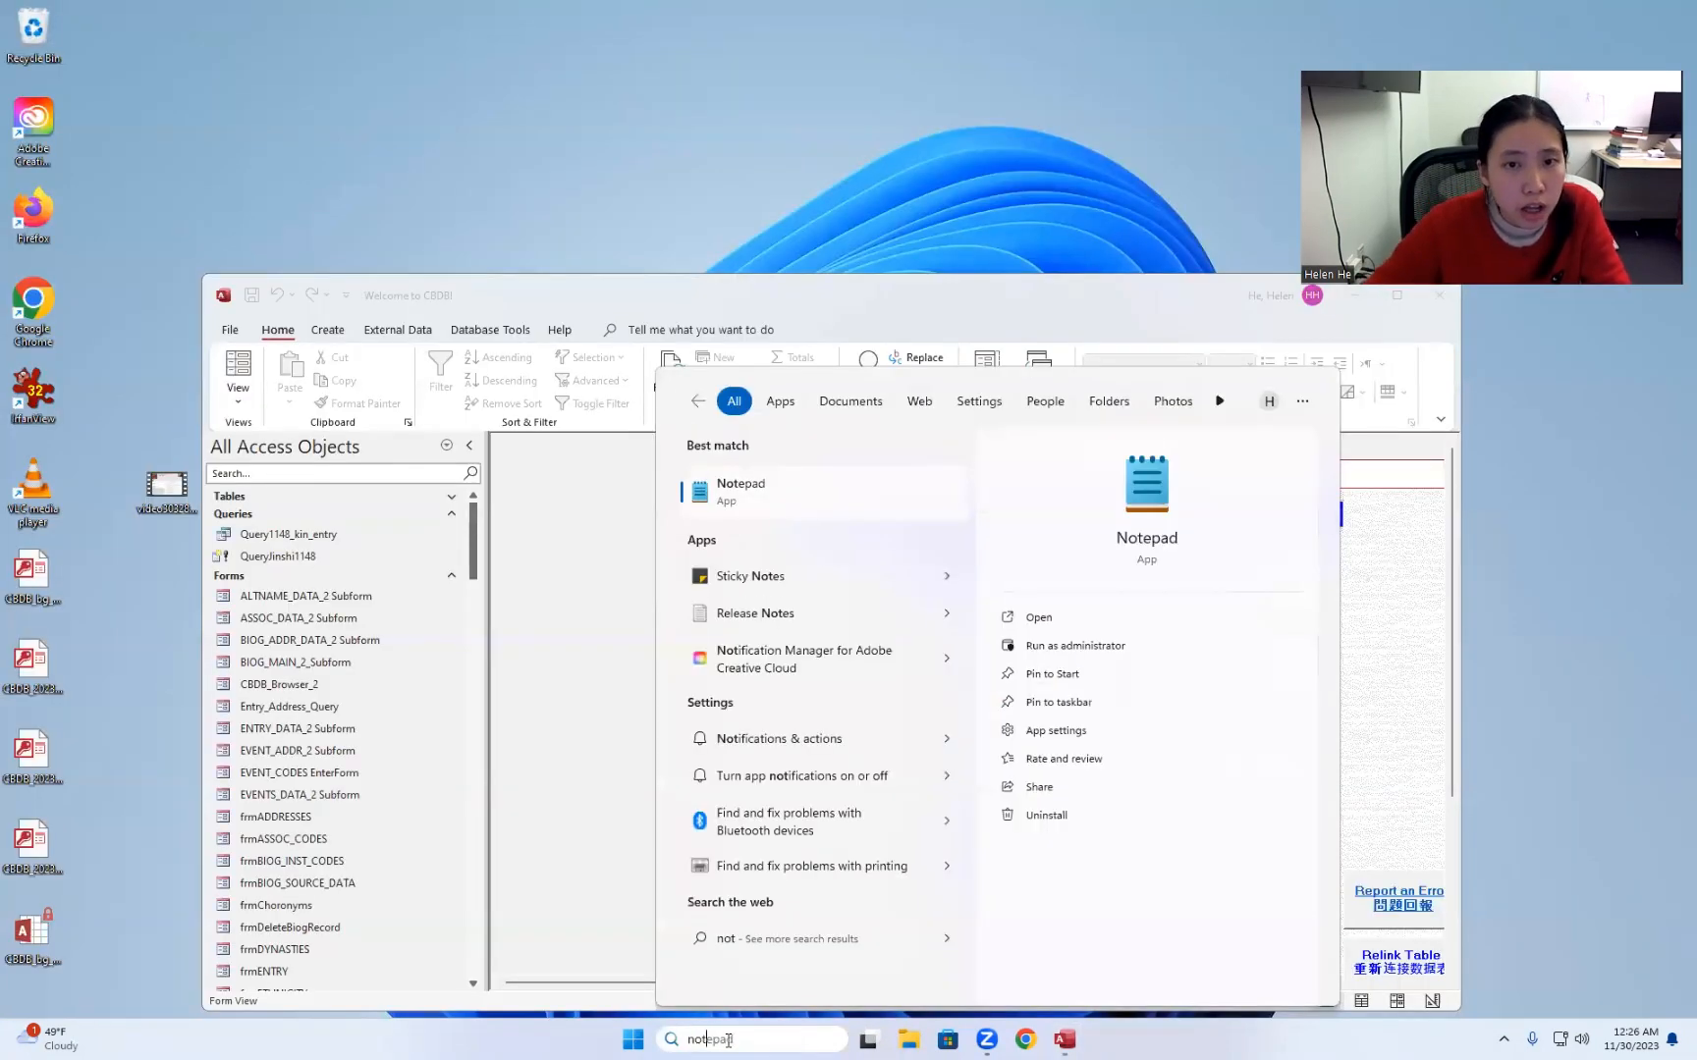
{"action": "left_click", "coordinate": [810, 502]}
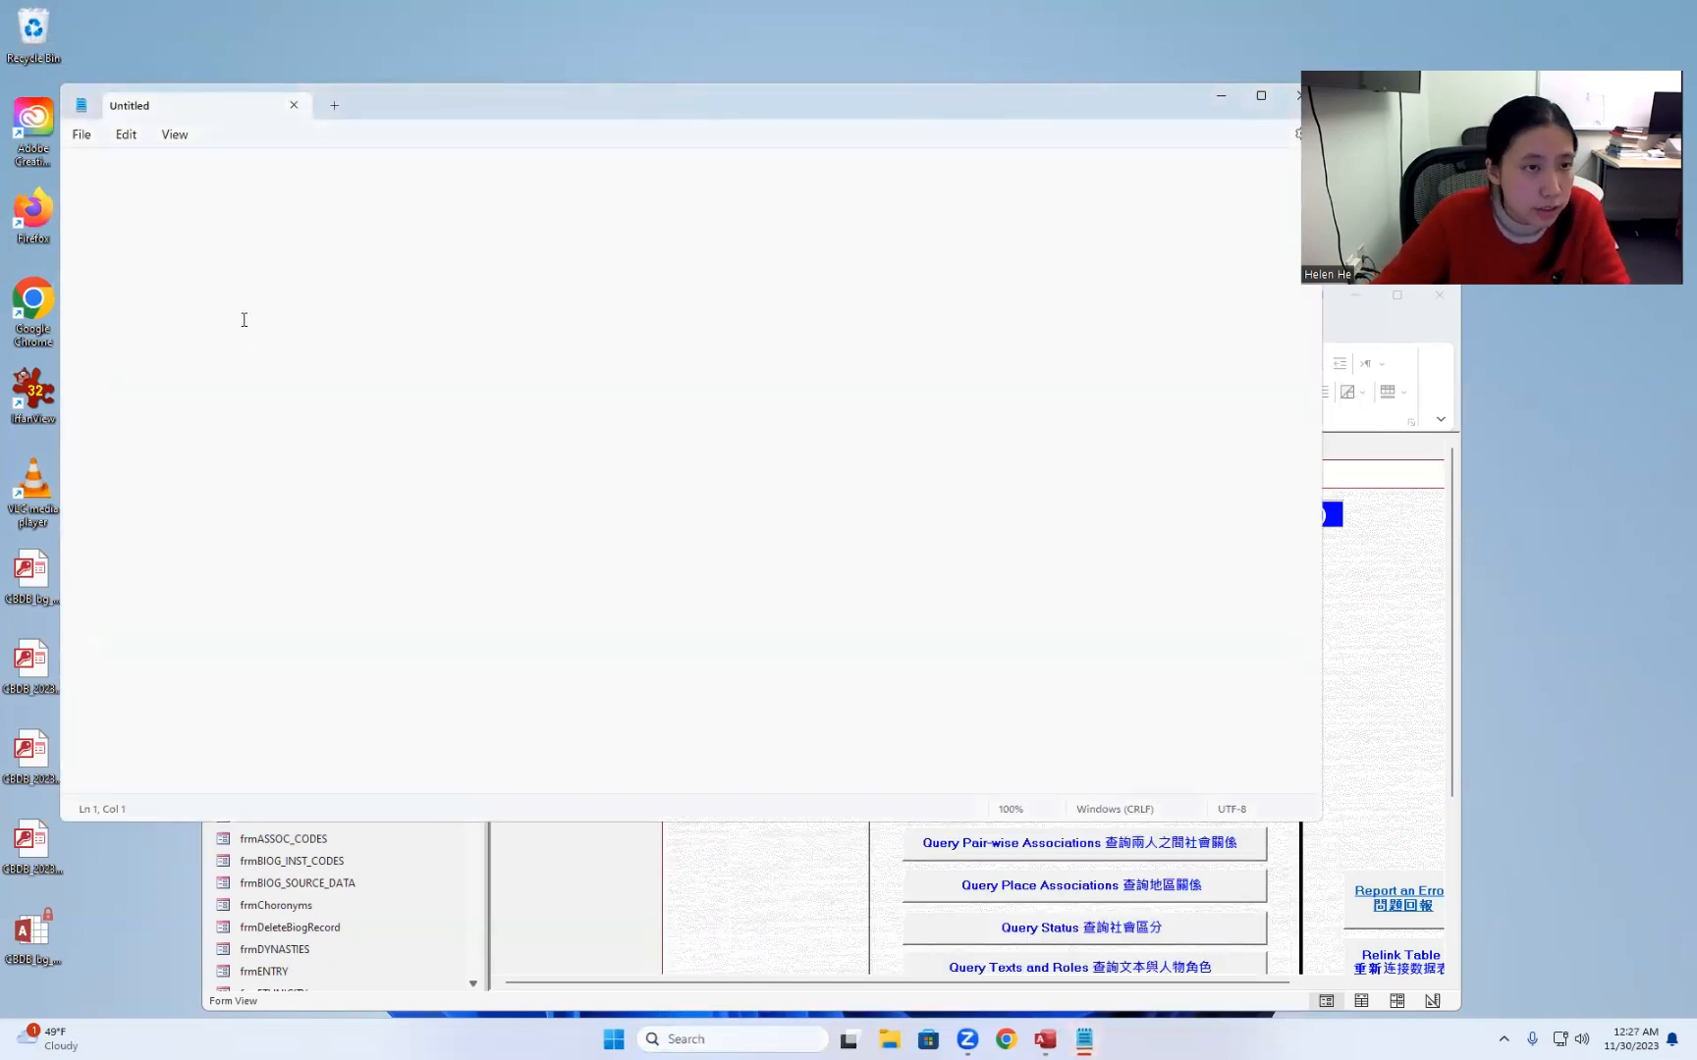
{"action": "type", "text": "1762"}
{"action": "key", "text": "Return"}
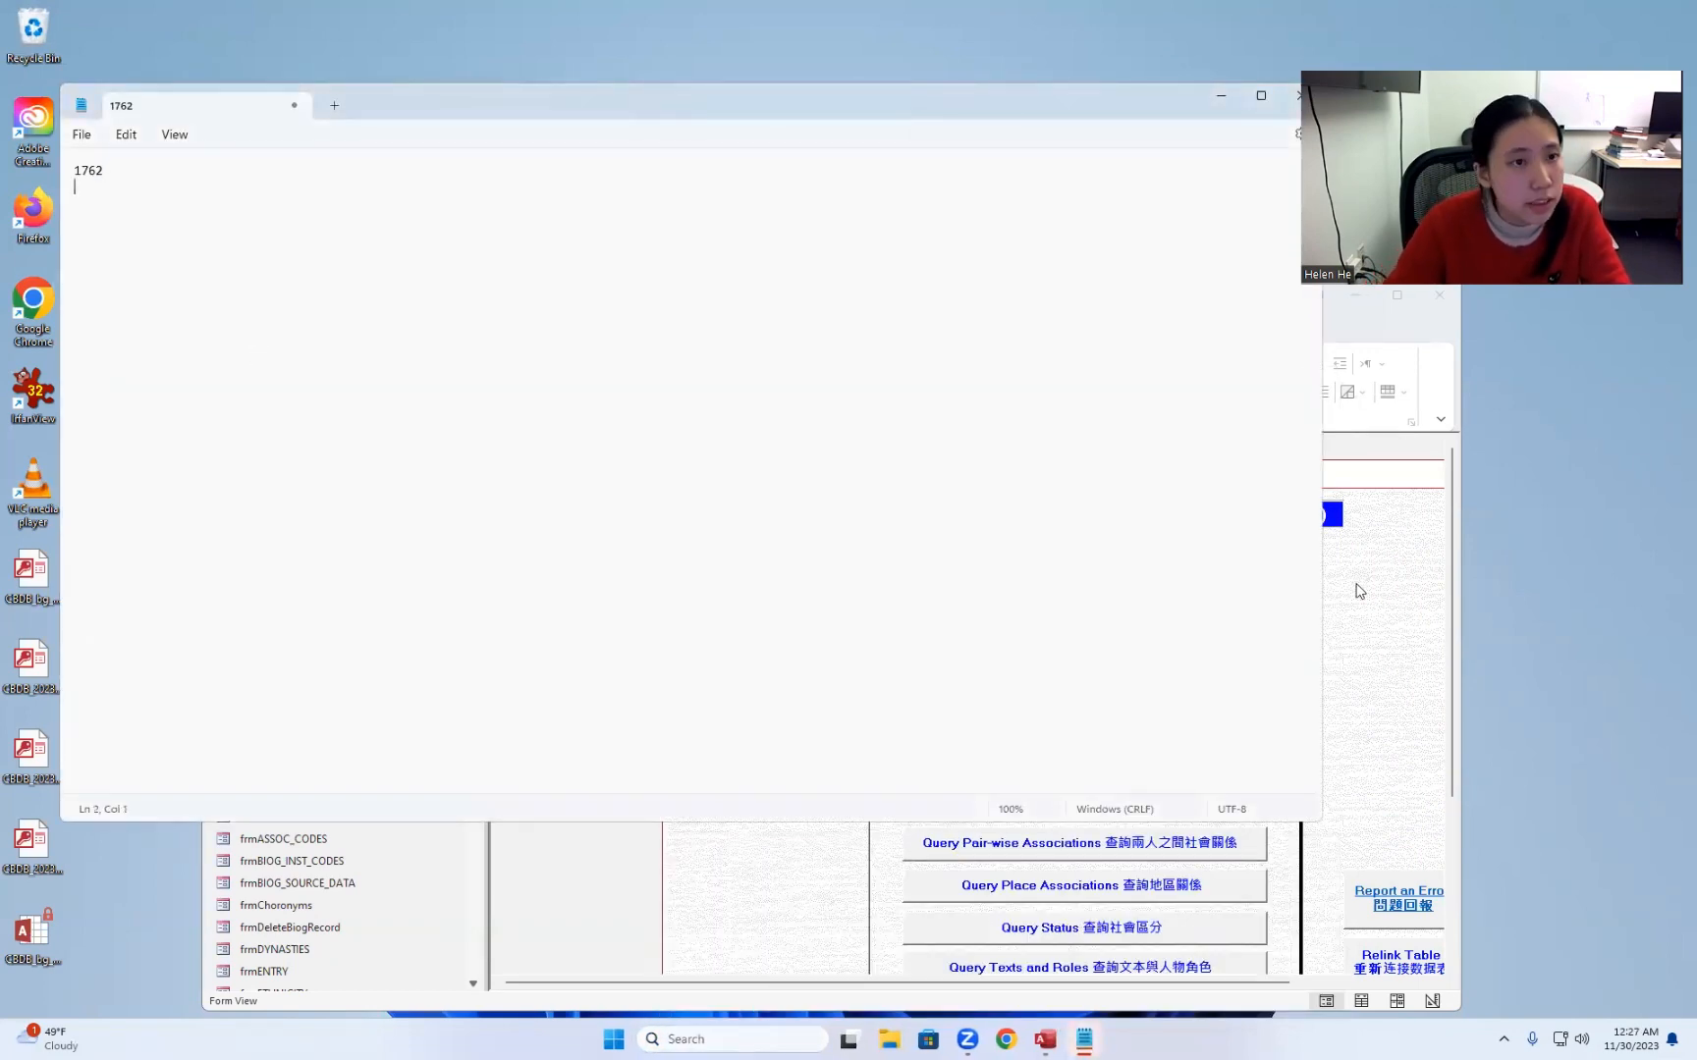
Step: Look up "sima guang" in the CBDB individual data browser and copy the person ID 1488 to the second line of the Notepad document
{"action": "left_click", "coordinate": [1441, 672]}
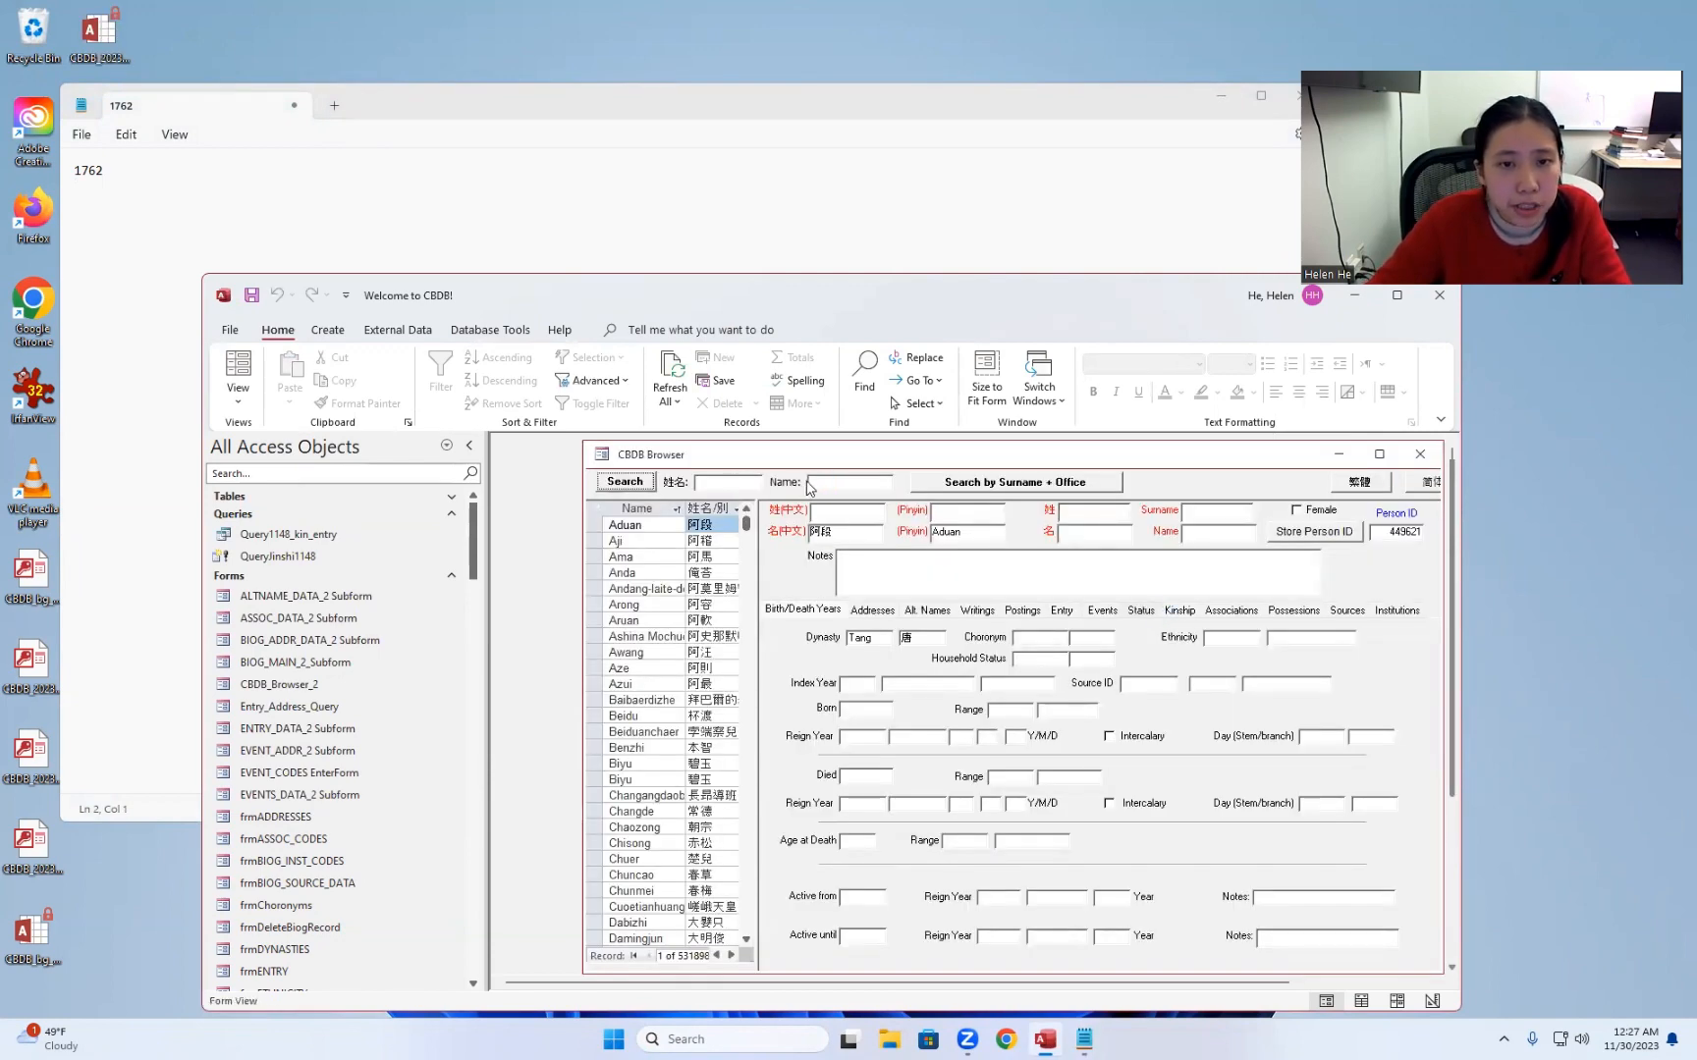
{"action": "left_click", "coordinate": [818, 481]}
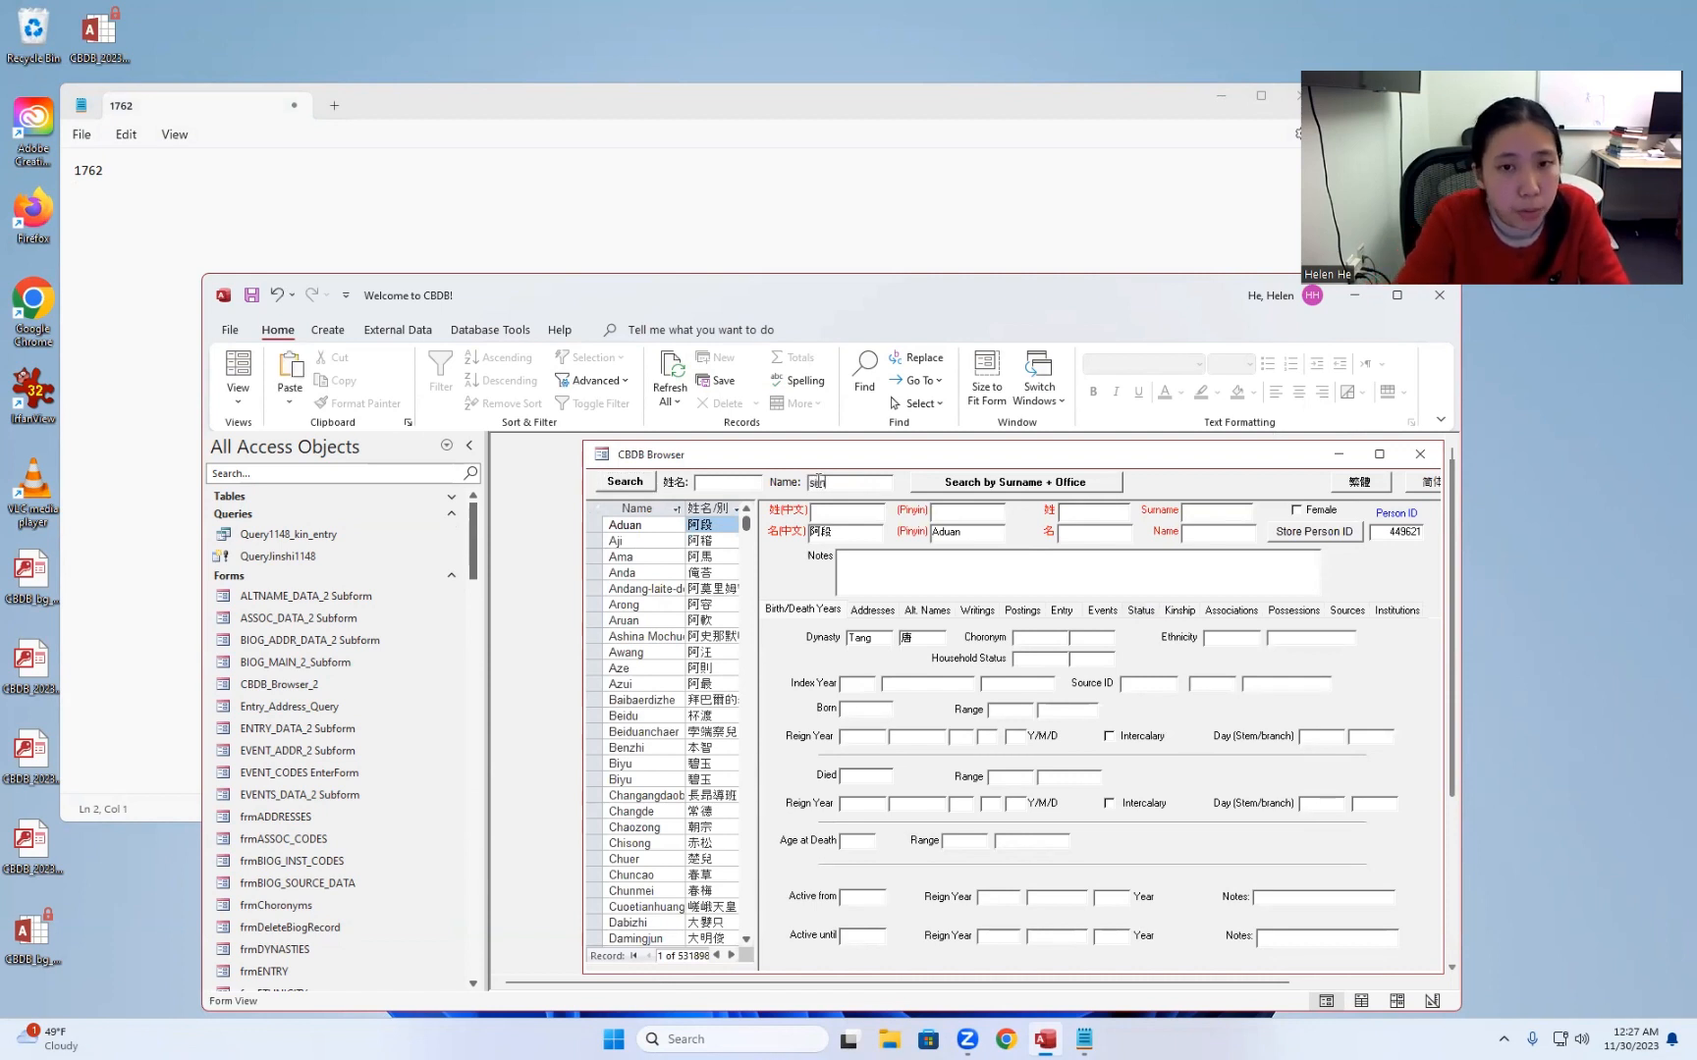
{"action": "type", "text": "sima guang"}
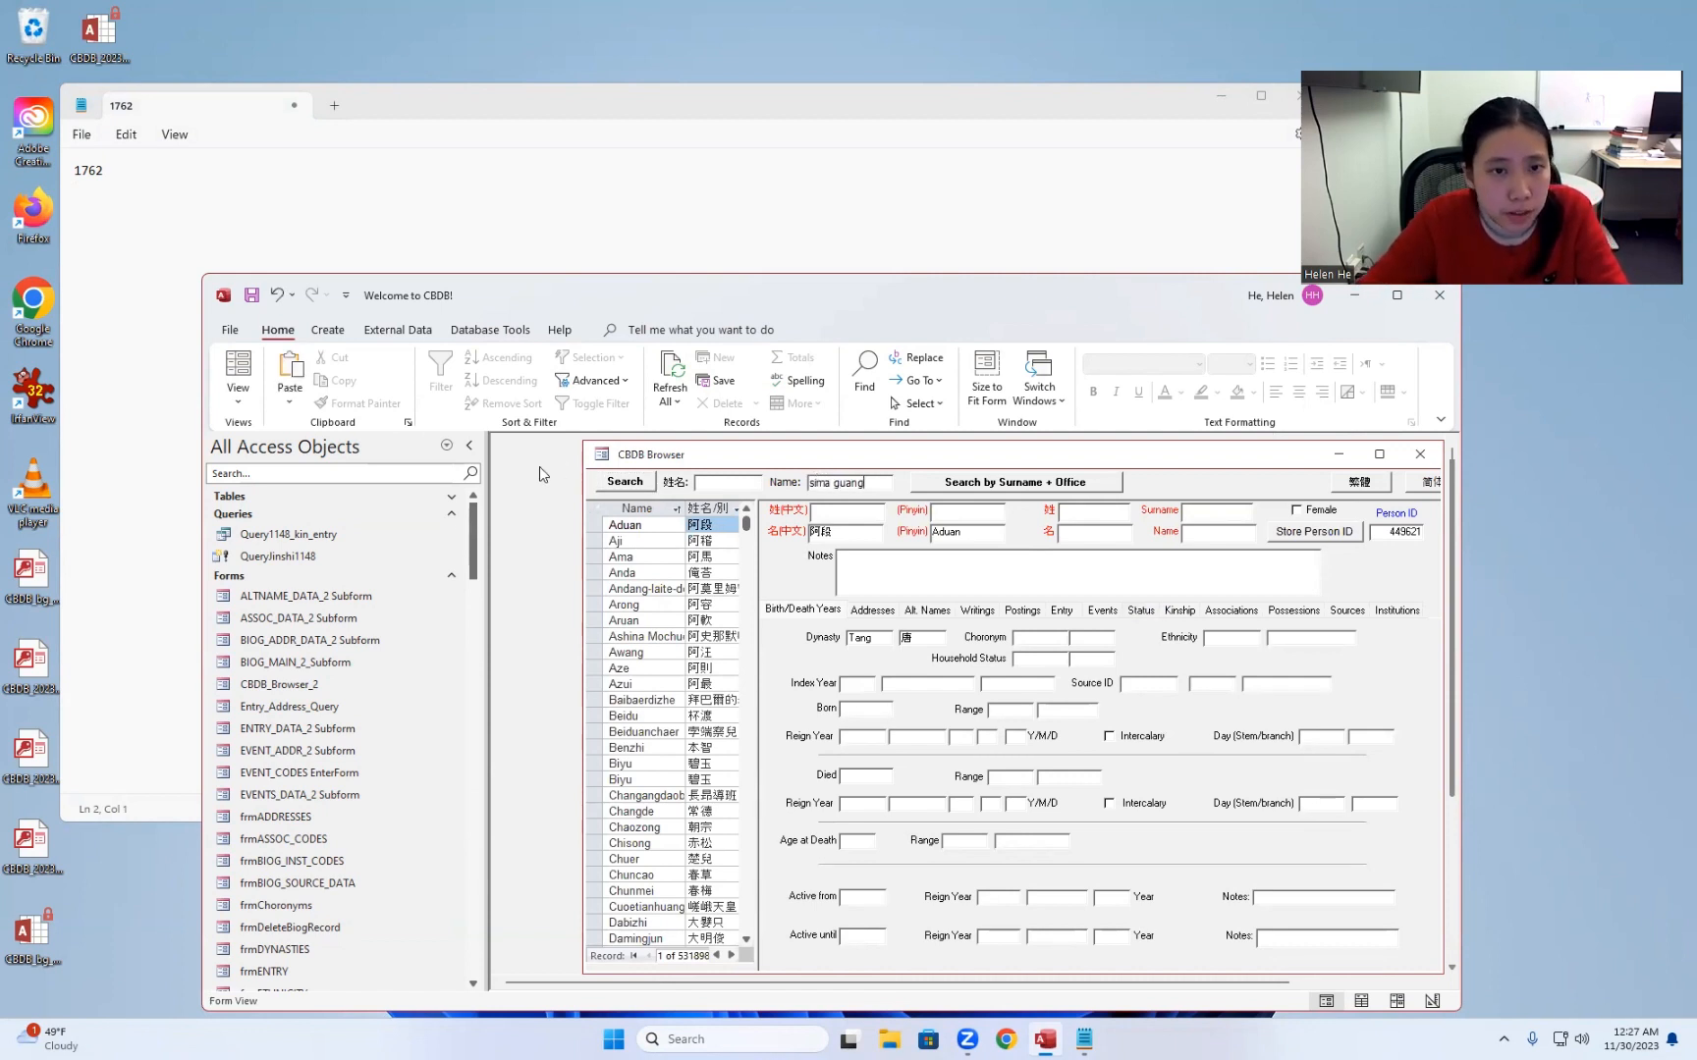
{"action": "left_click", "coordinate": [617, 482]}
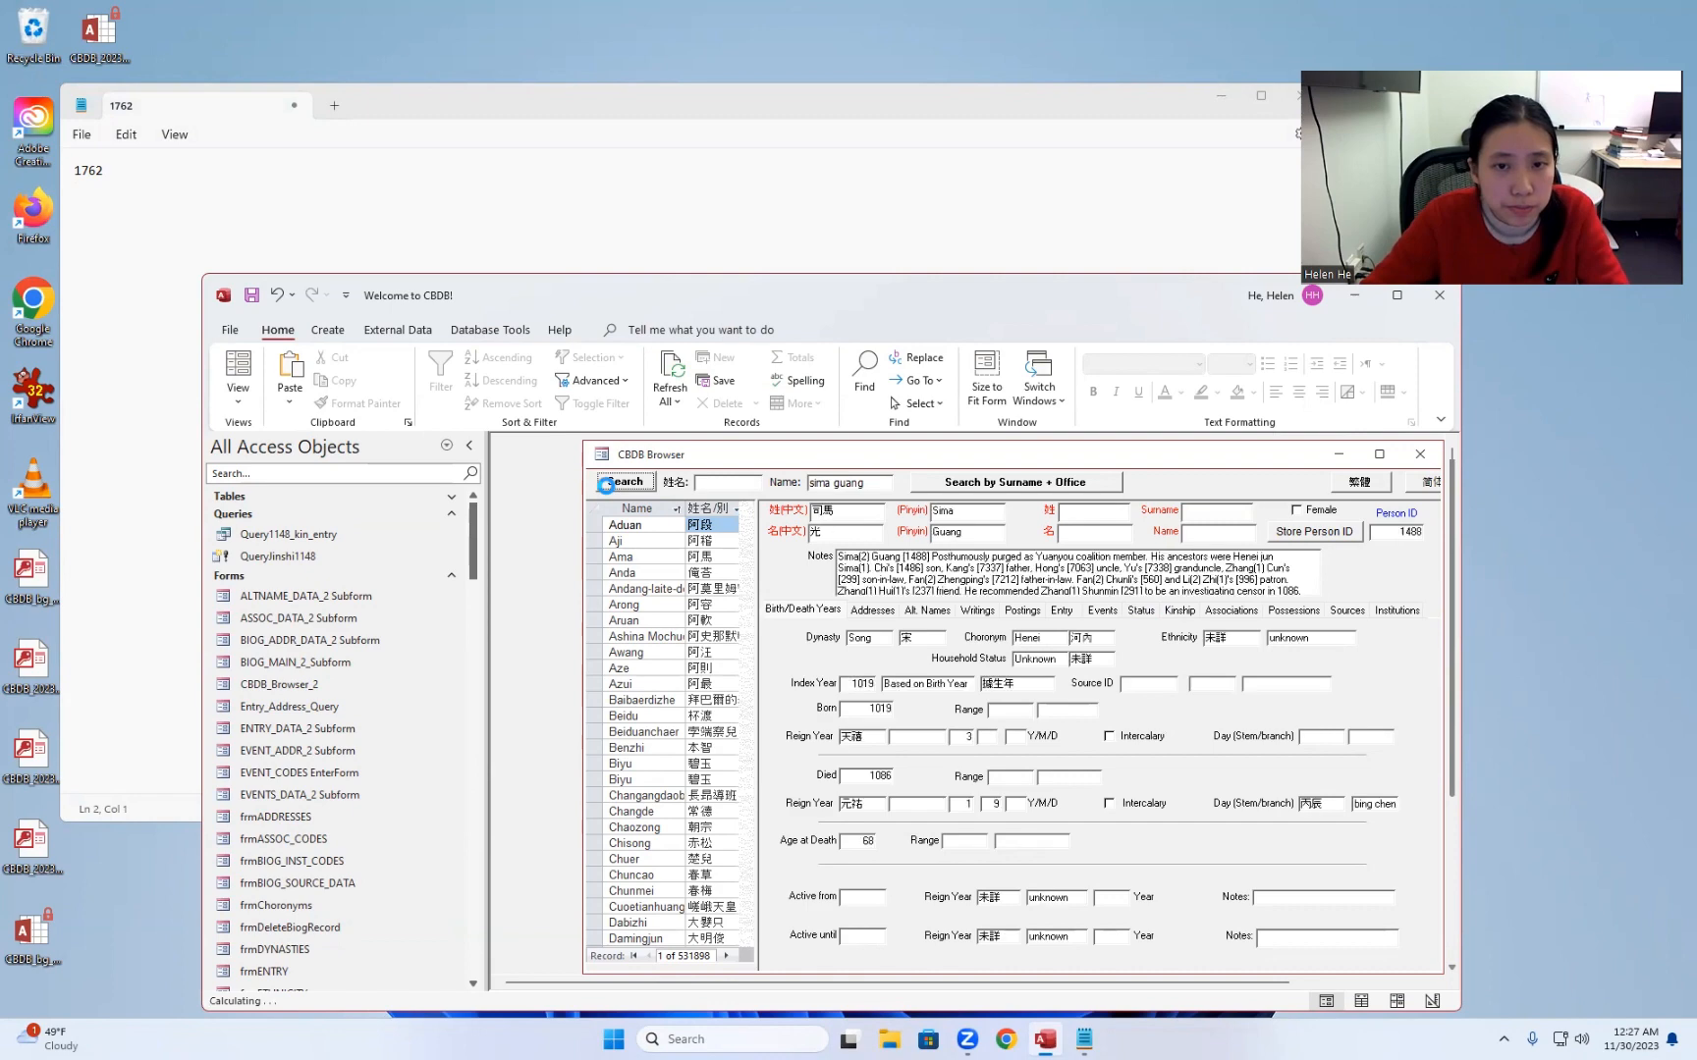
{"action": "double_click", "coordinate": [1410, 534]}
{"action": "key", "text": "ctrl+c"}
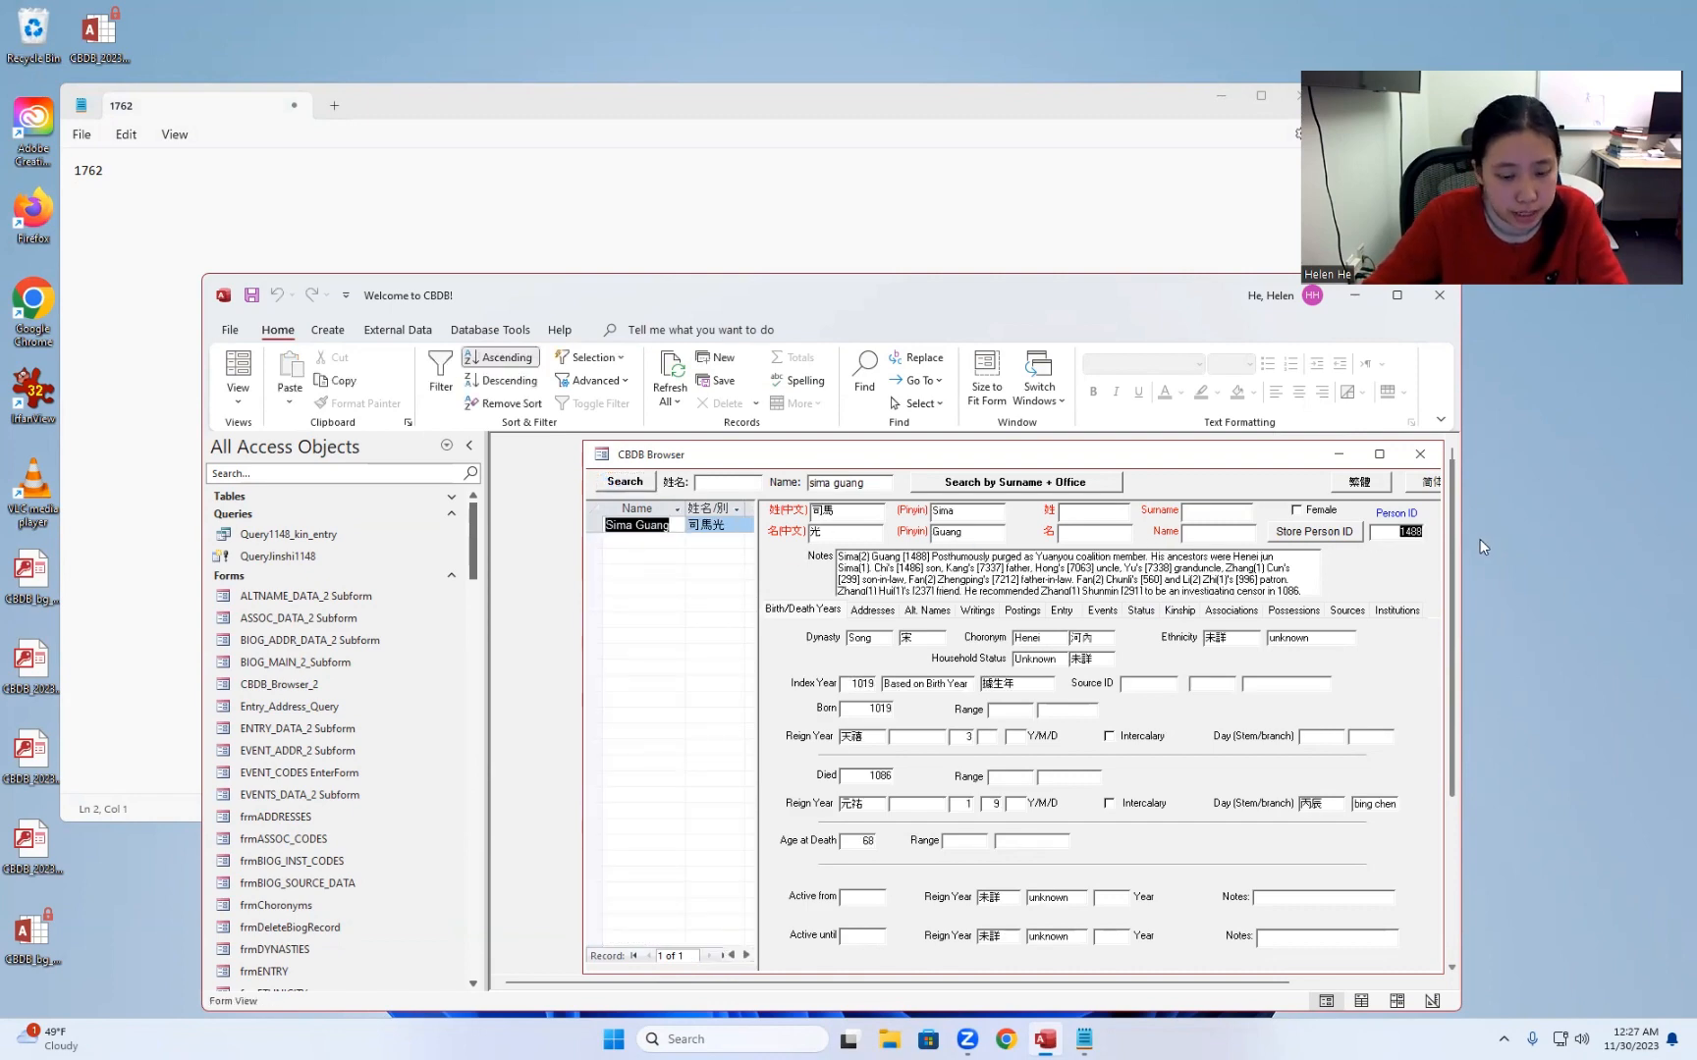
{"action": "left_click", "coordinate": [1420, 454]}
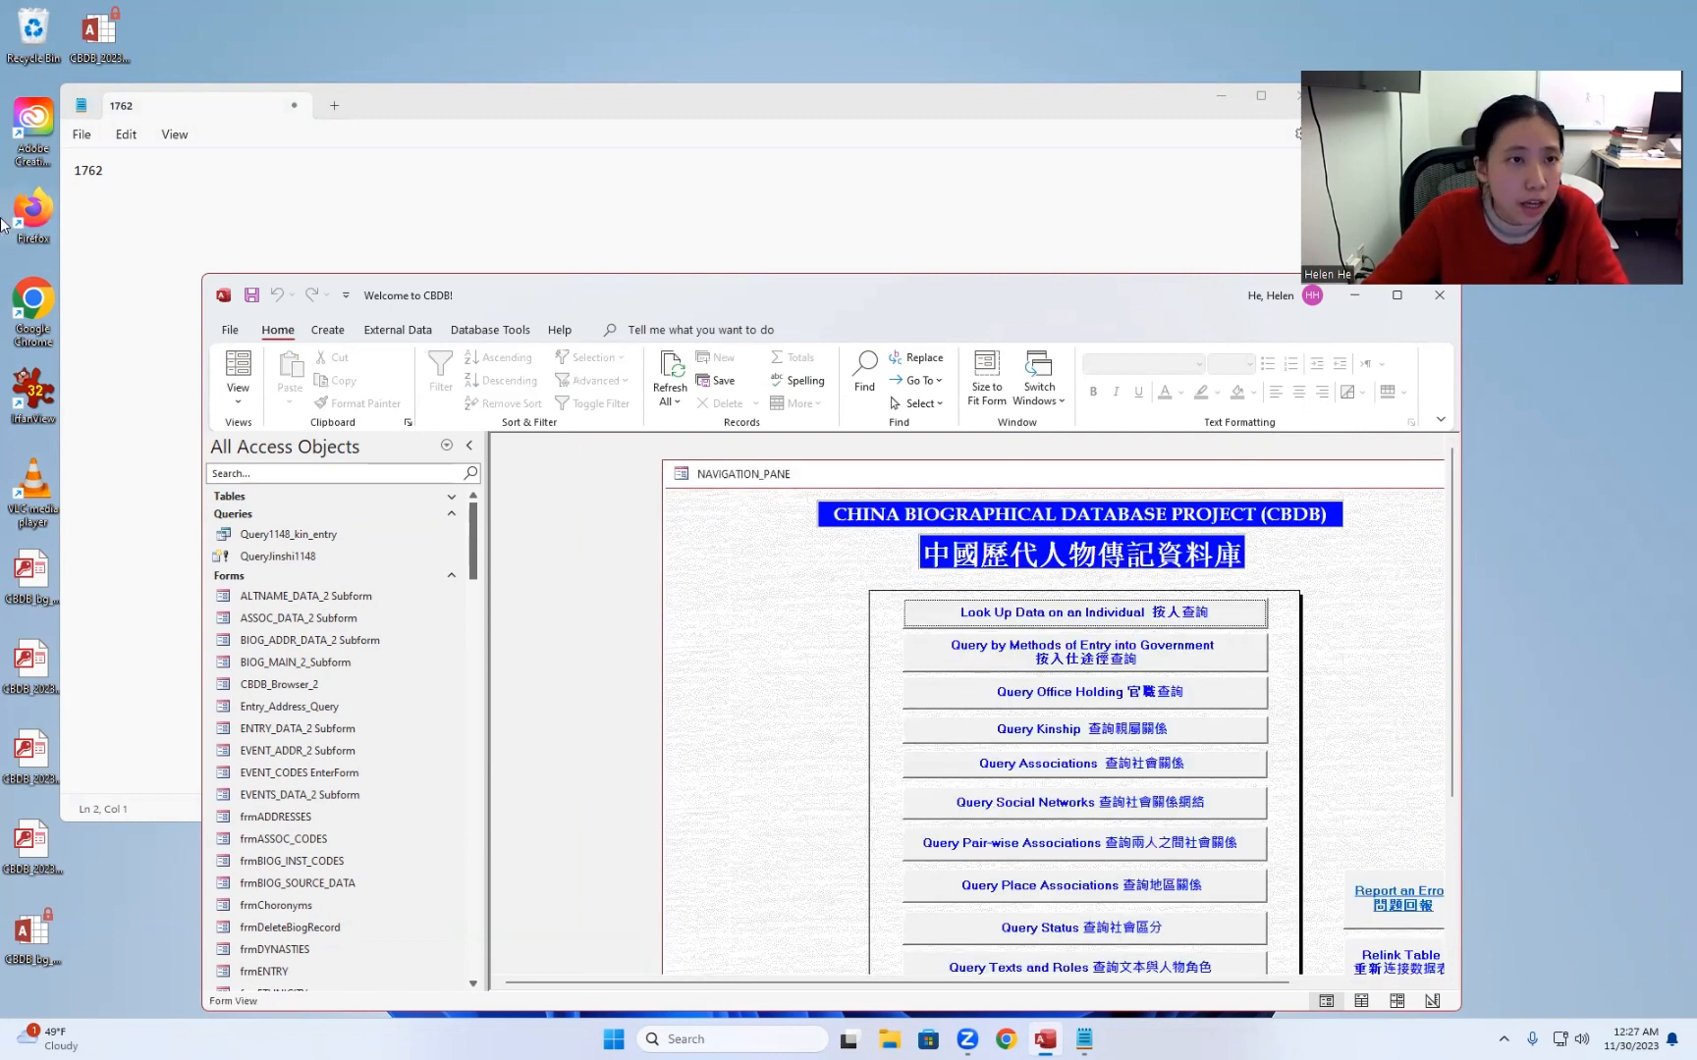
{"action": "left_click", "coordinate": [115, 209]}
{"action": "key", "text": "ctrl+v"}
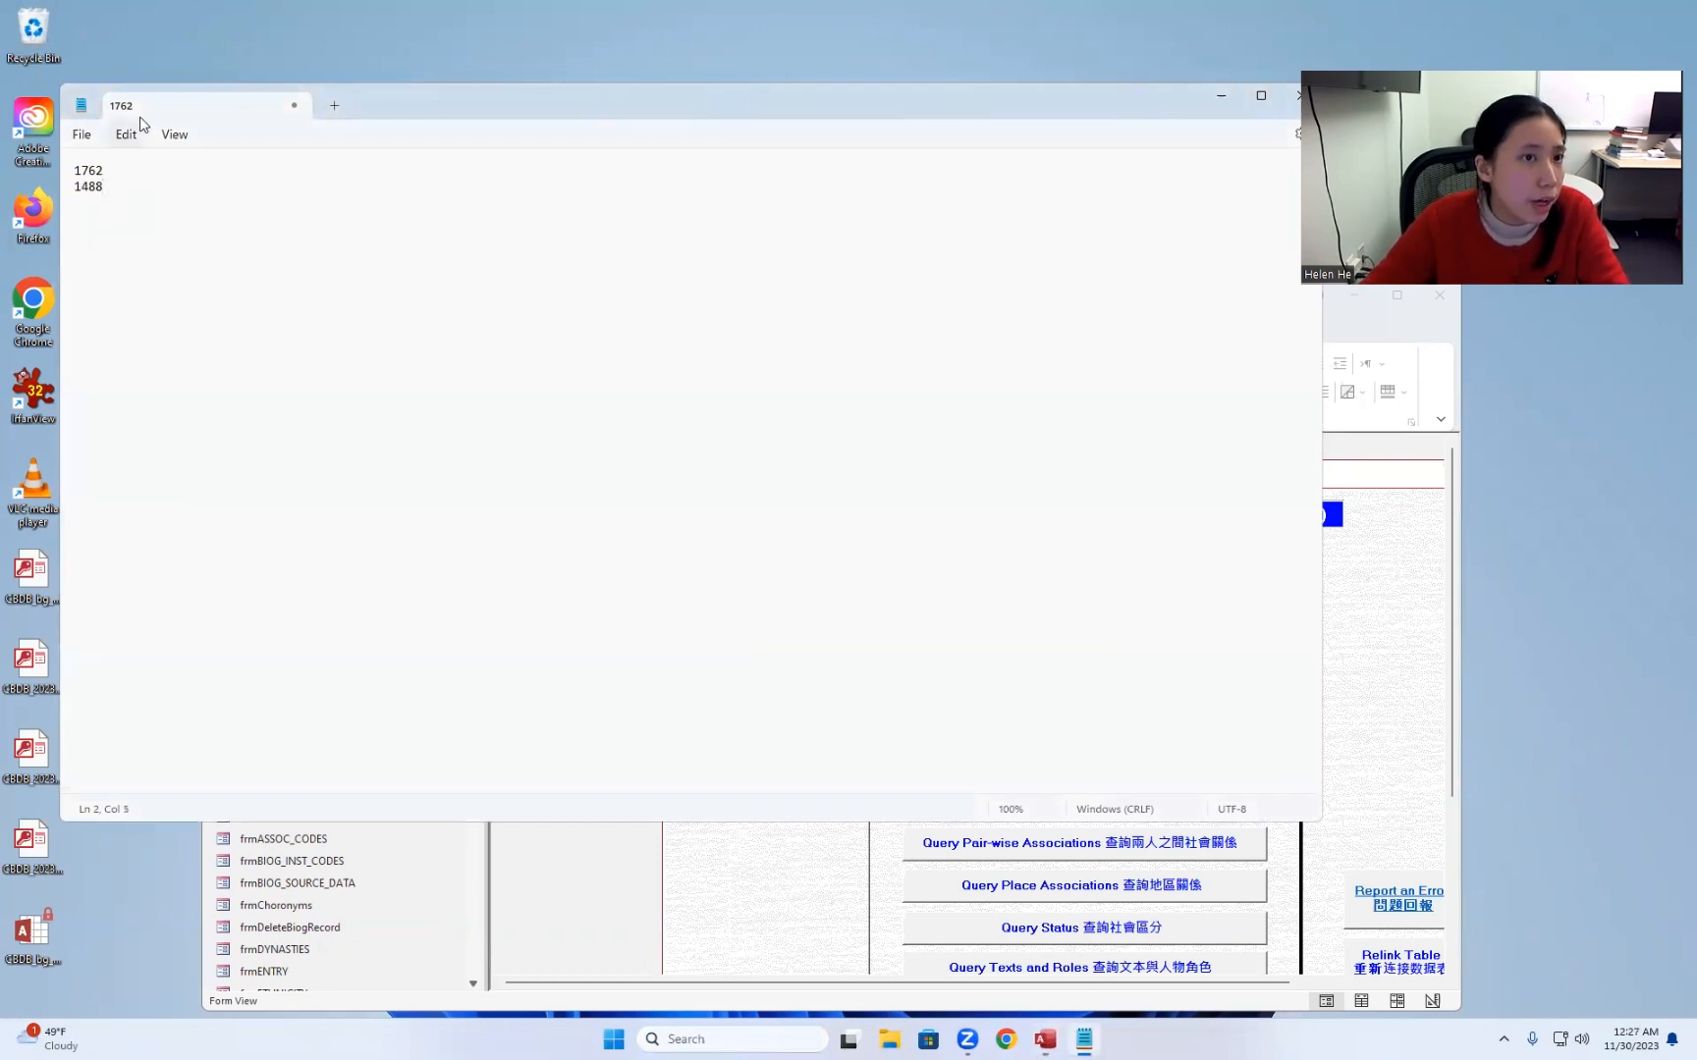
Step: Save the ID list to the Desktop as a text document named was_smg and close Notepad
{"action": "left_click", "coordinate": [83, 138]}
{"action": "left_click", "coordinate": [110, 277]}
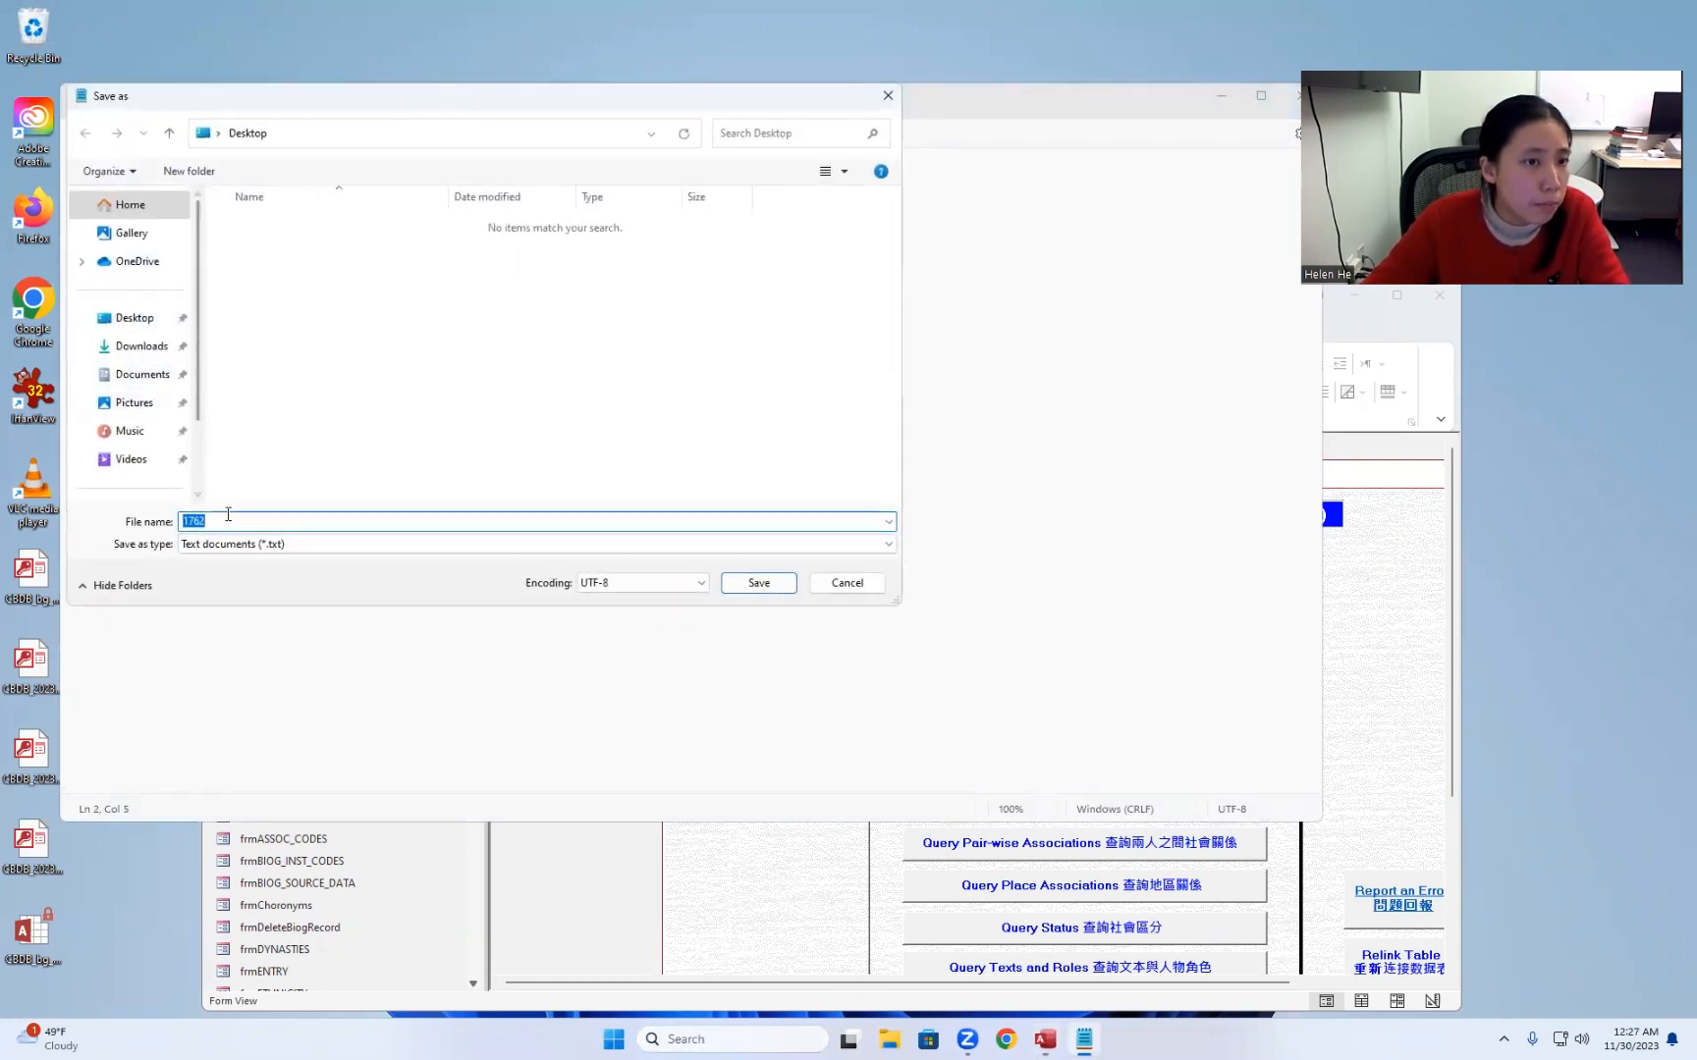
{"action": "key", "text": "BackSpace"}
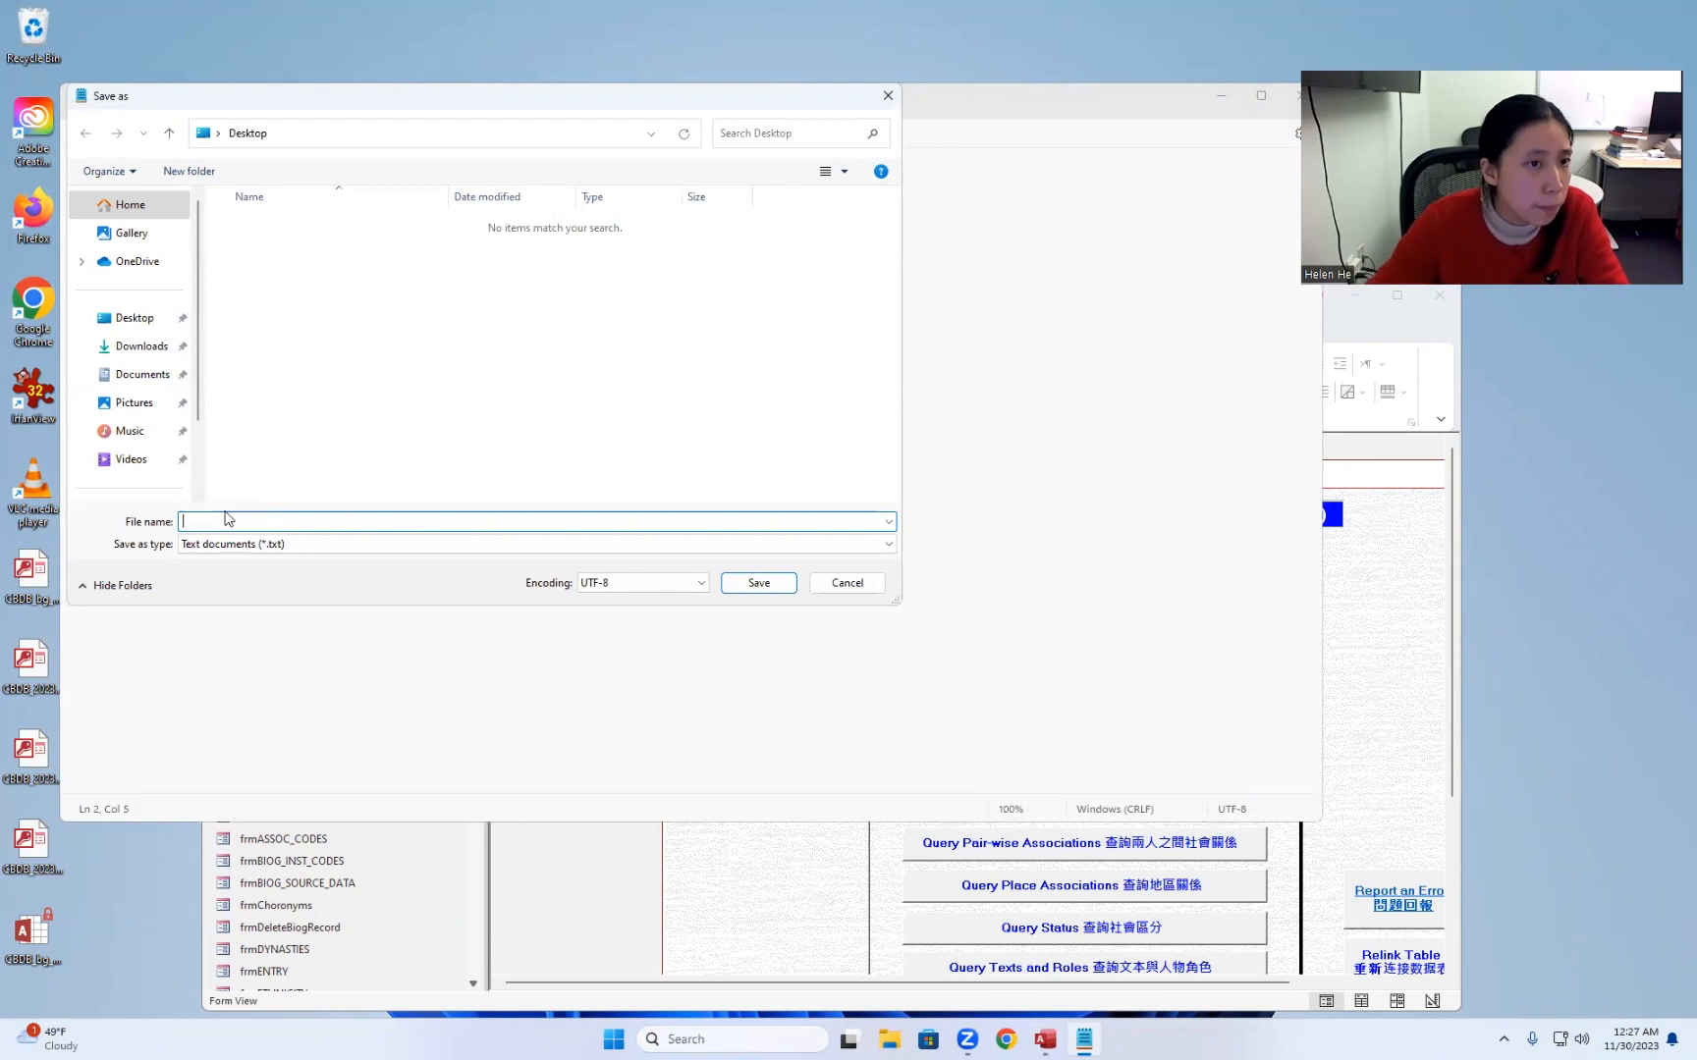
{"action": "left_click", "coordinate": [135, 317]}
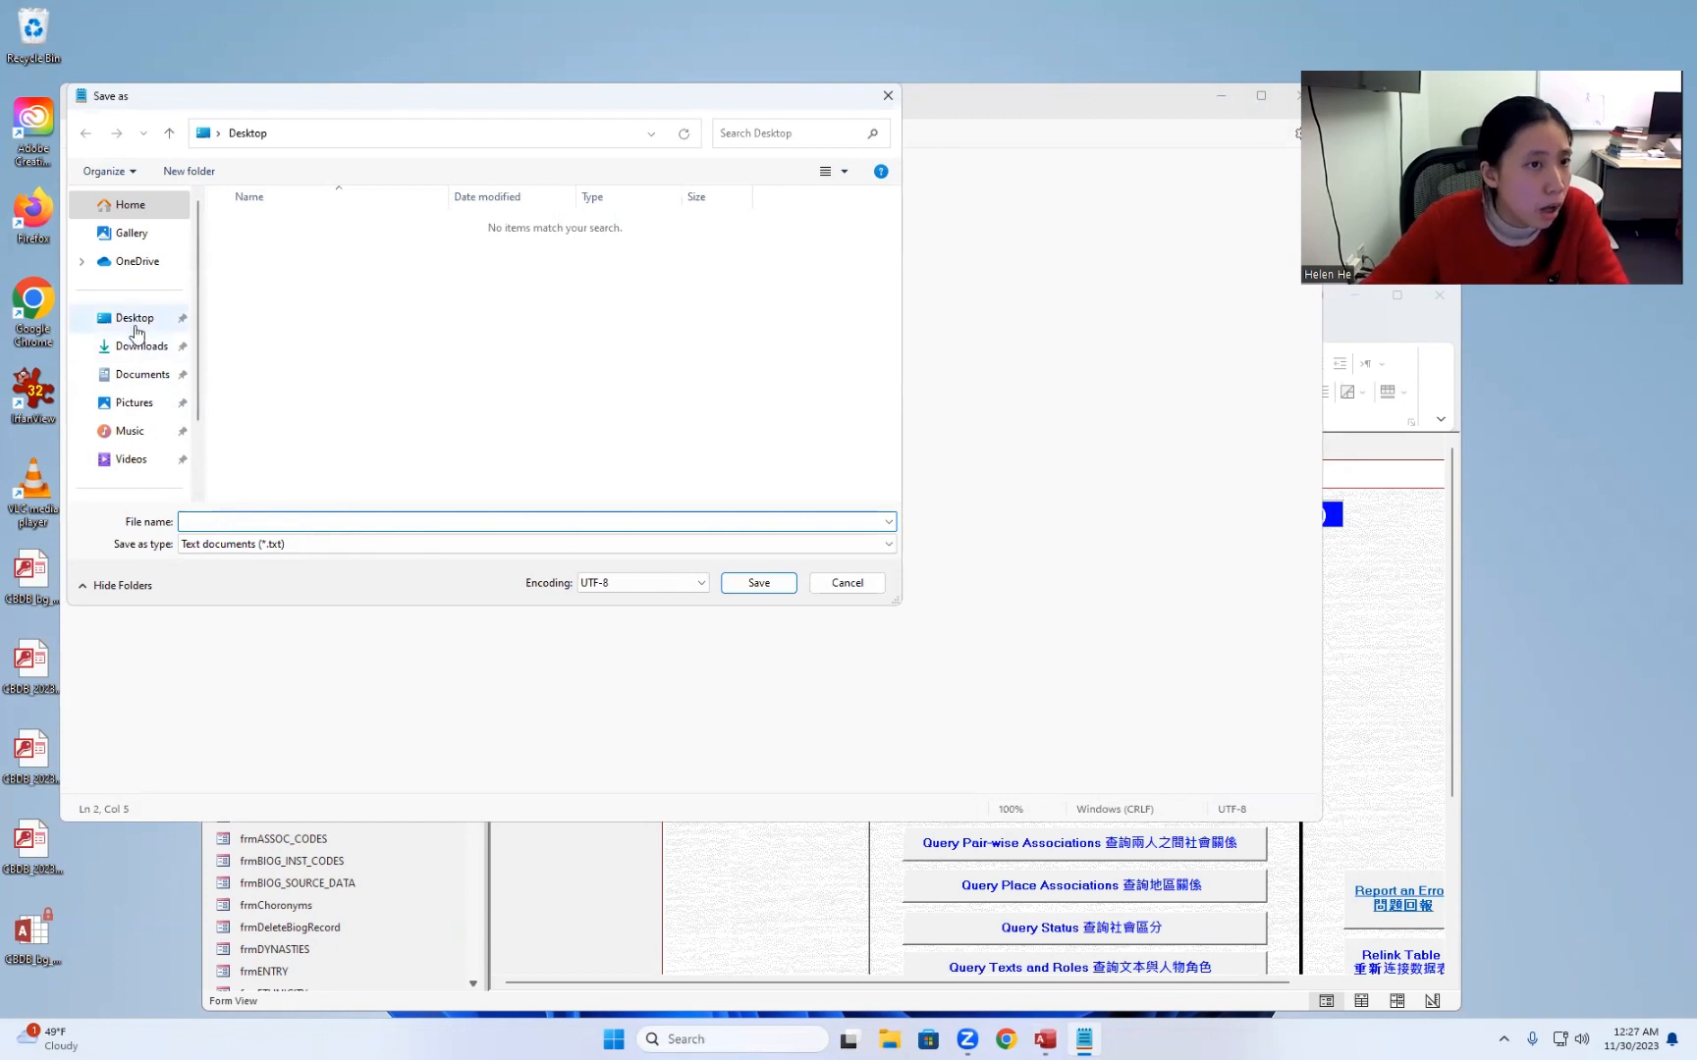
{"action": "left_click", "coordinate": [256, 523]}
{"action": "type", "text": "w"}
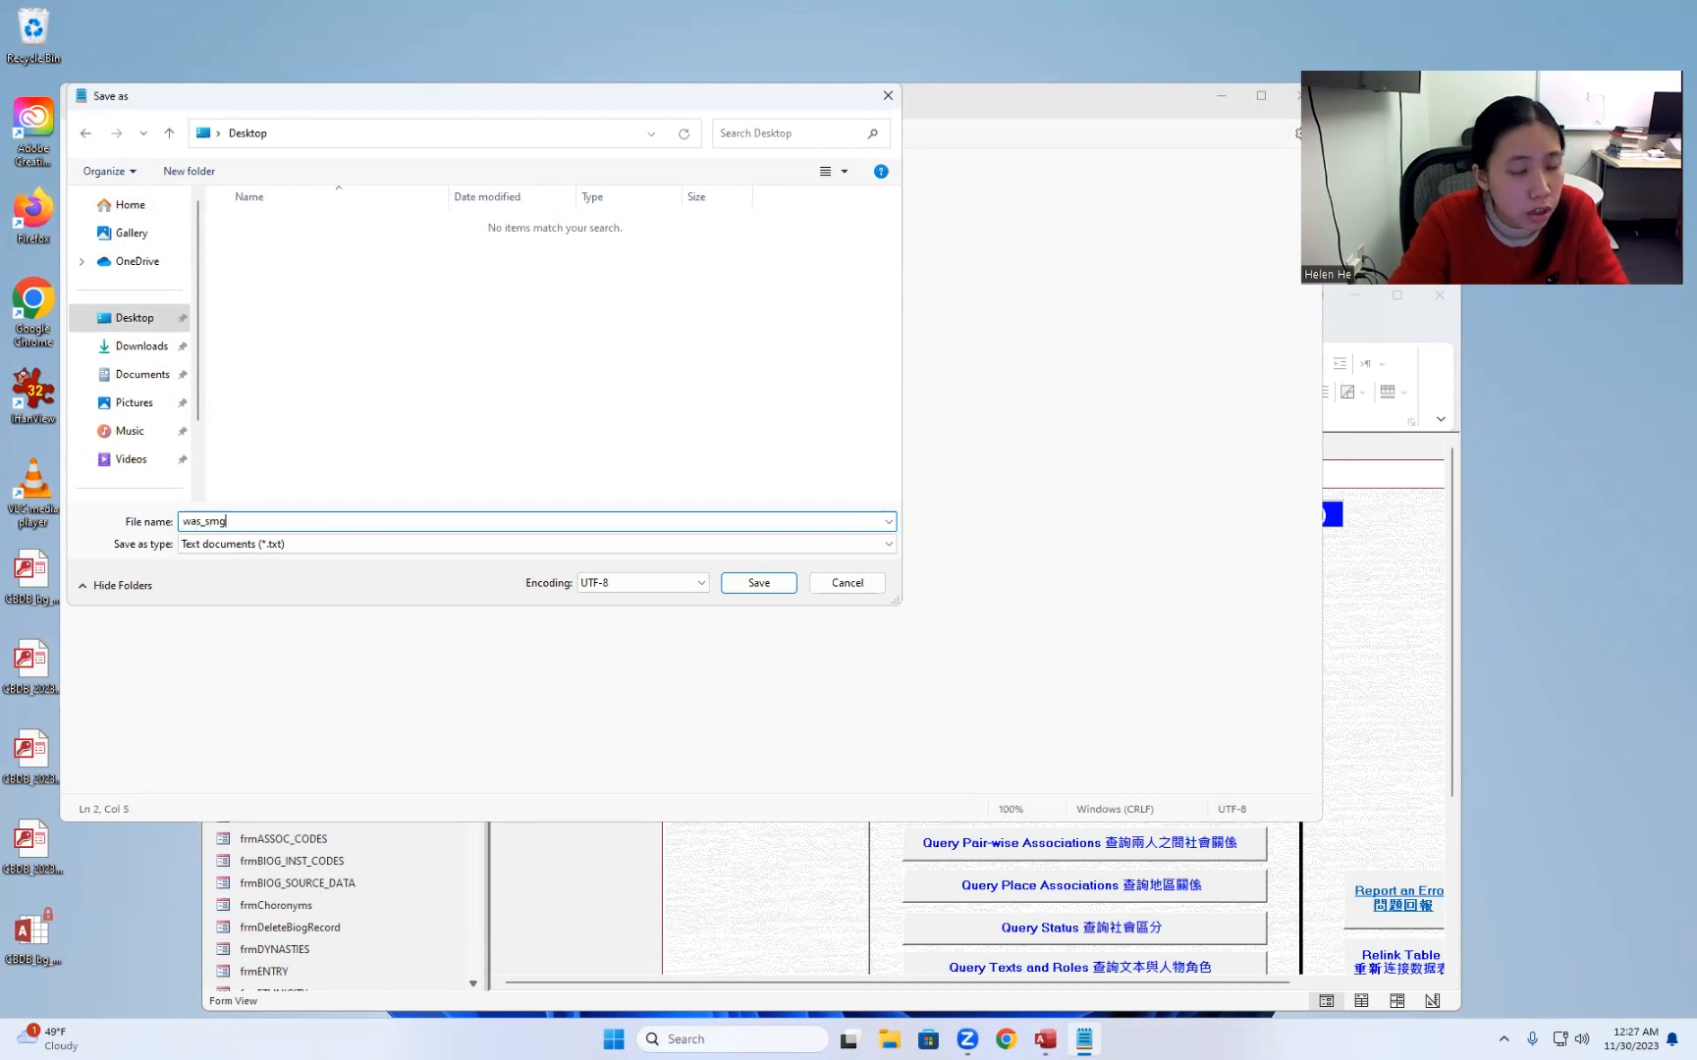
{"action": "type", "text": "as_smg"}
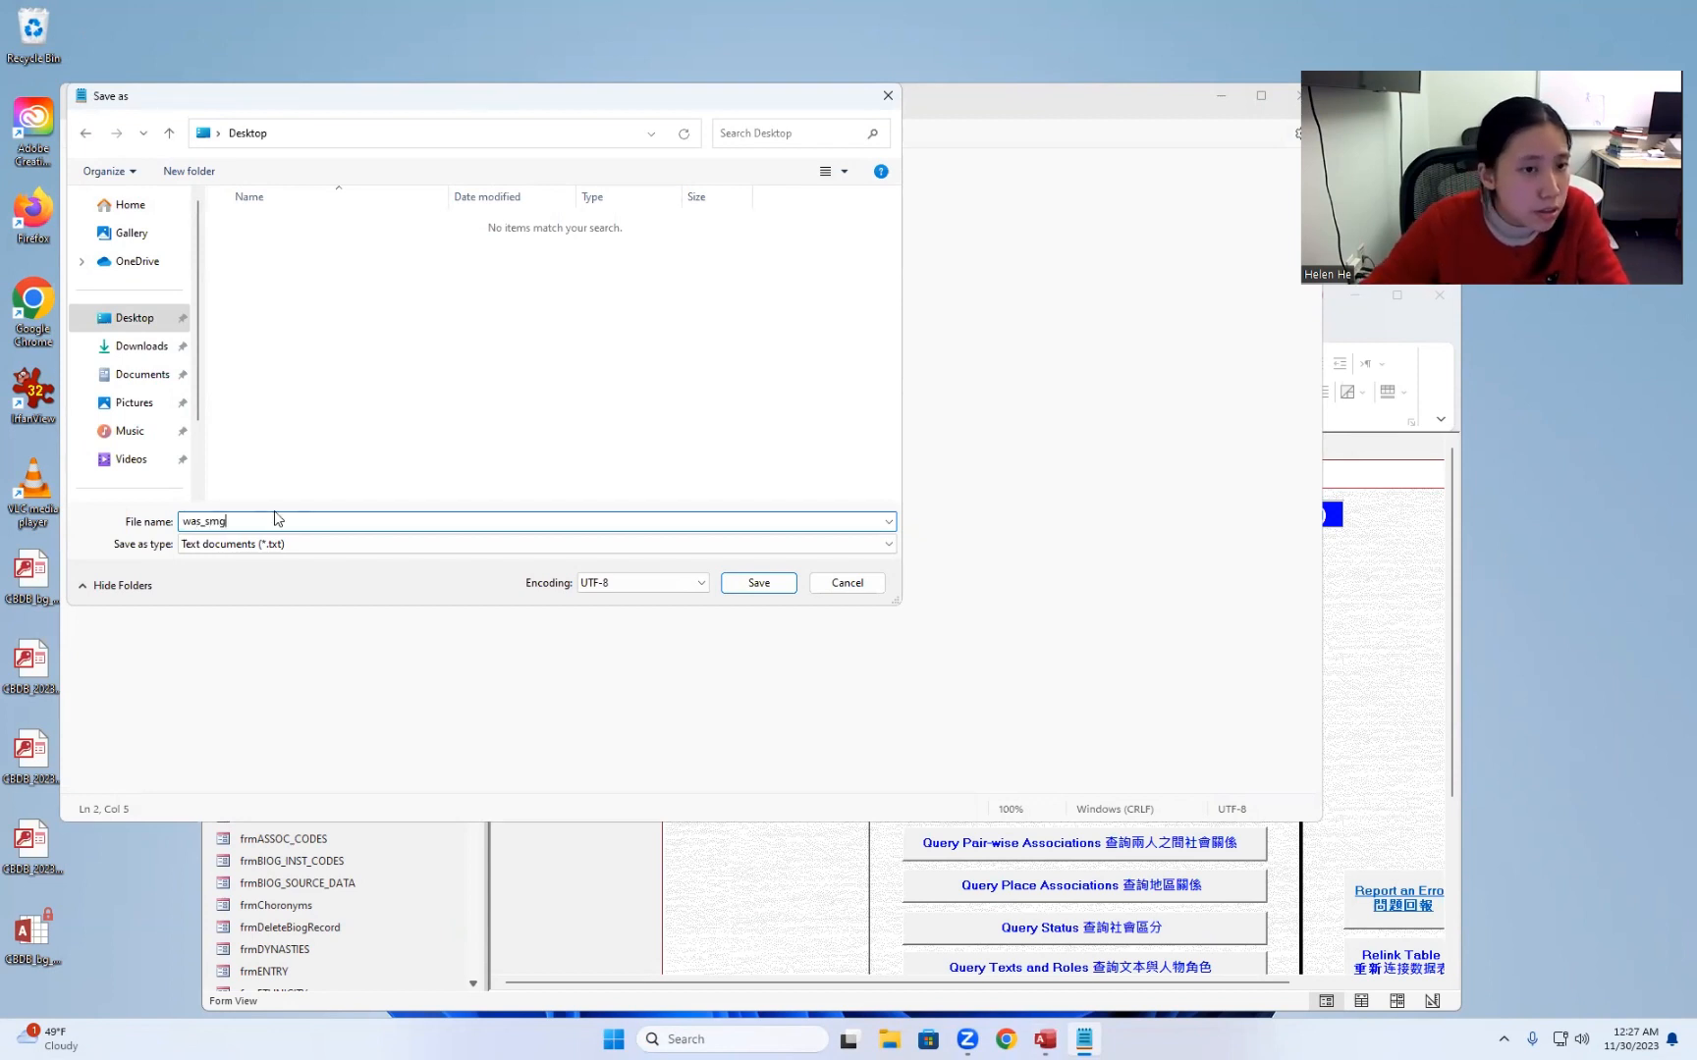
{"action": "left_click", "coordinate": [767, 585]}
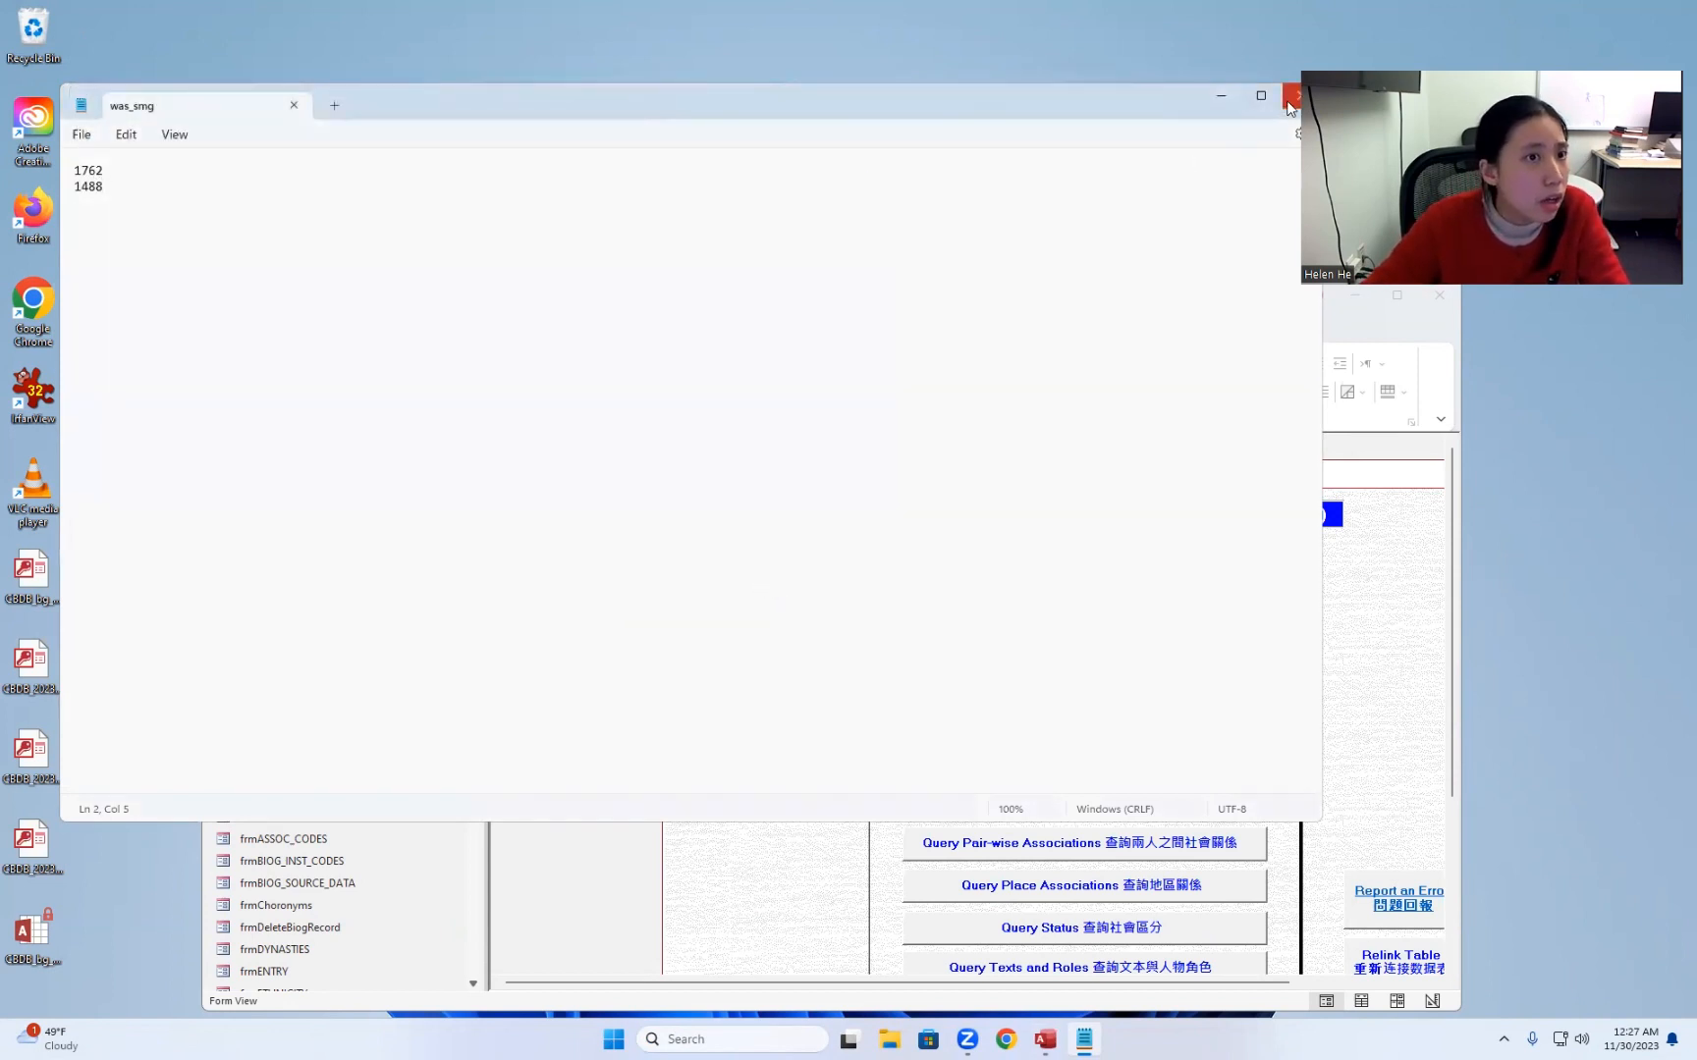
{"action": "left_click", "coordinate": [1294, 96]}
Step: Switch to the CBDB database in Access and maximize its window
{"action": "left_click", "coordinate": [147, 699]}
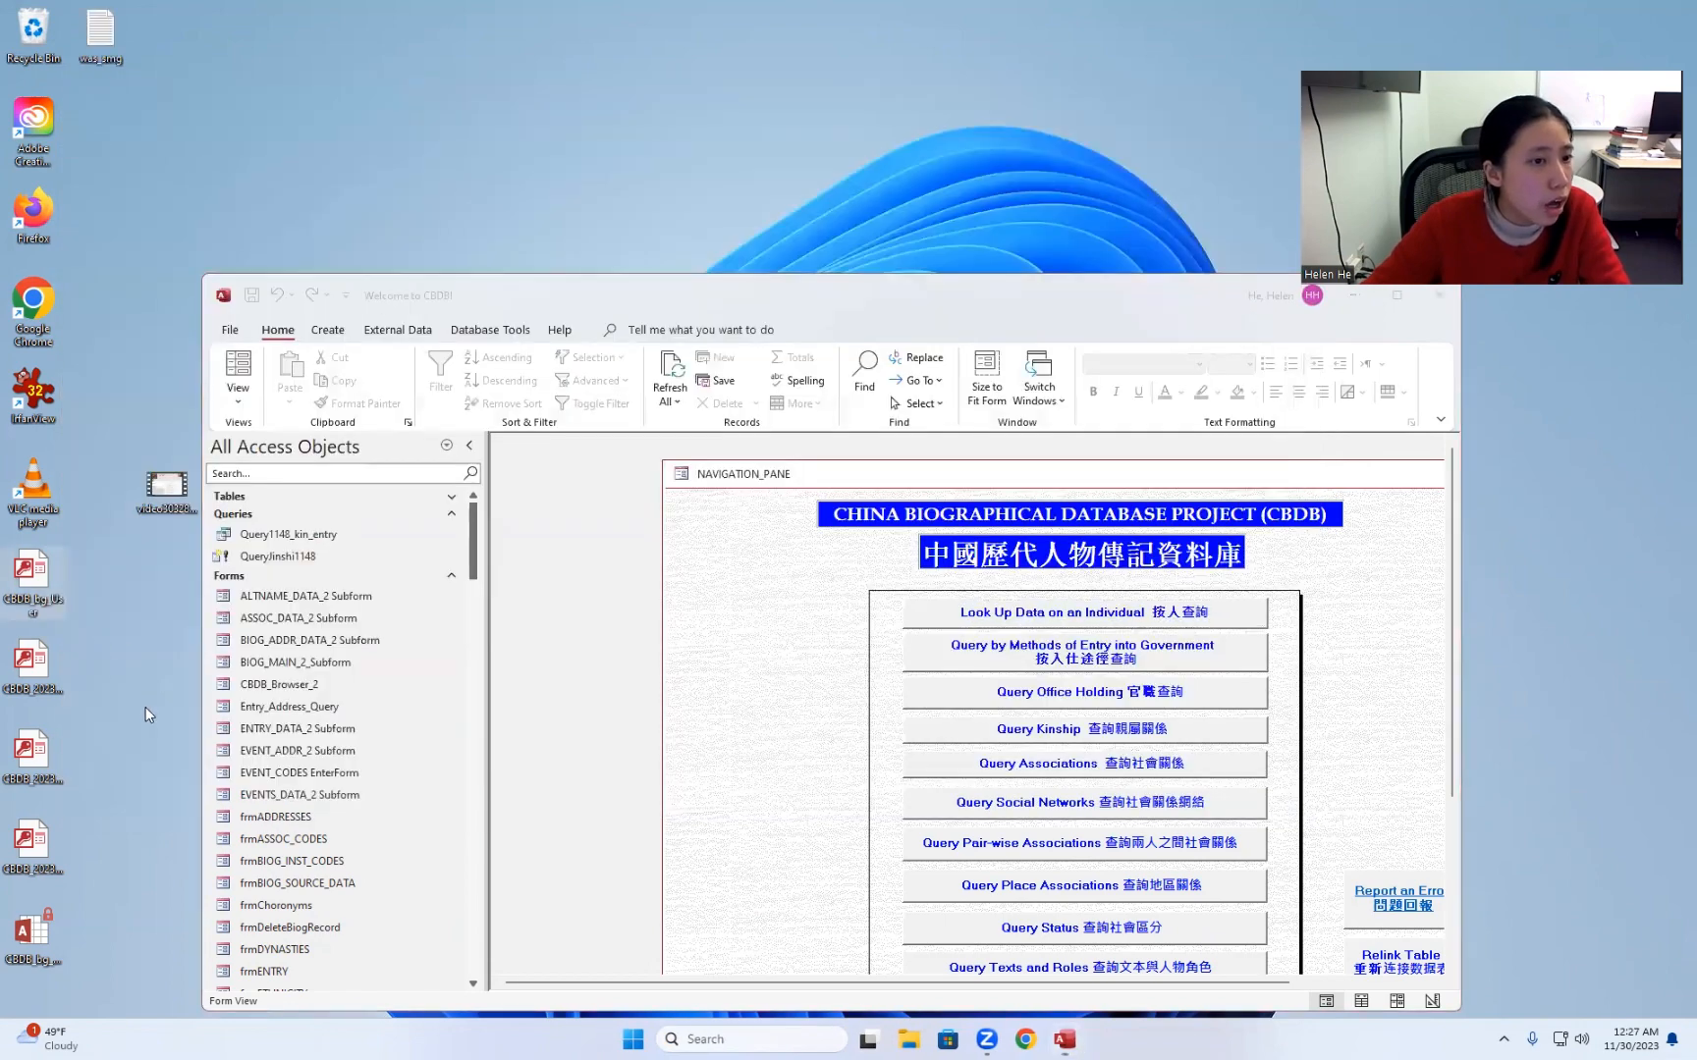
{"action": "left_click", "coordinate": [1184, 283]}
{"action": "left_click_drag", "start_coordinate": [1184, 283], "coordinate": [1139, 299]}
{"action": "left_click", "coordinate": [1351, 312]}
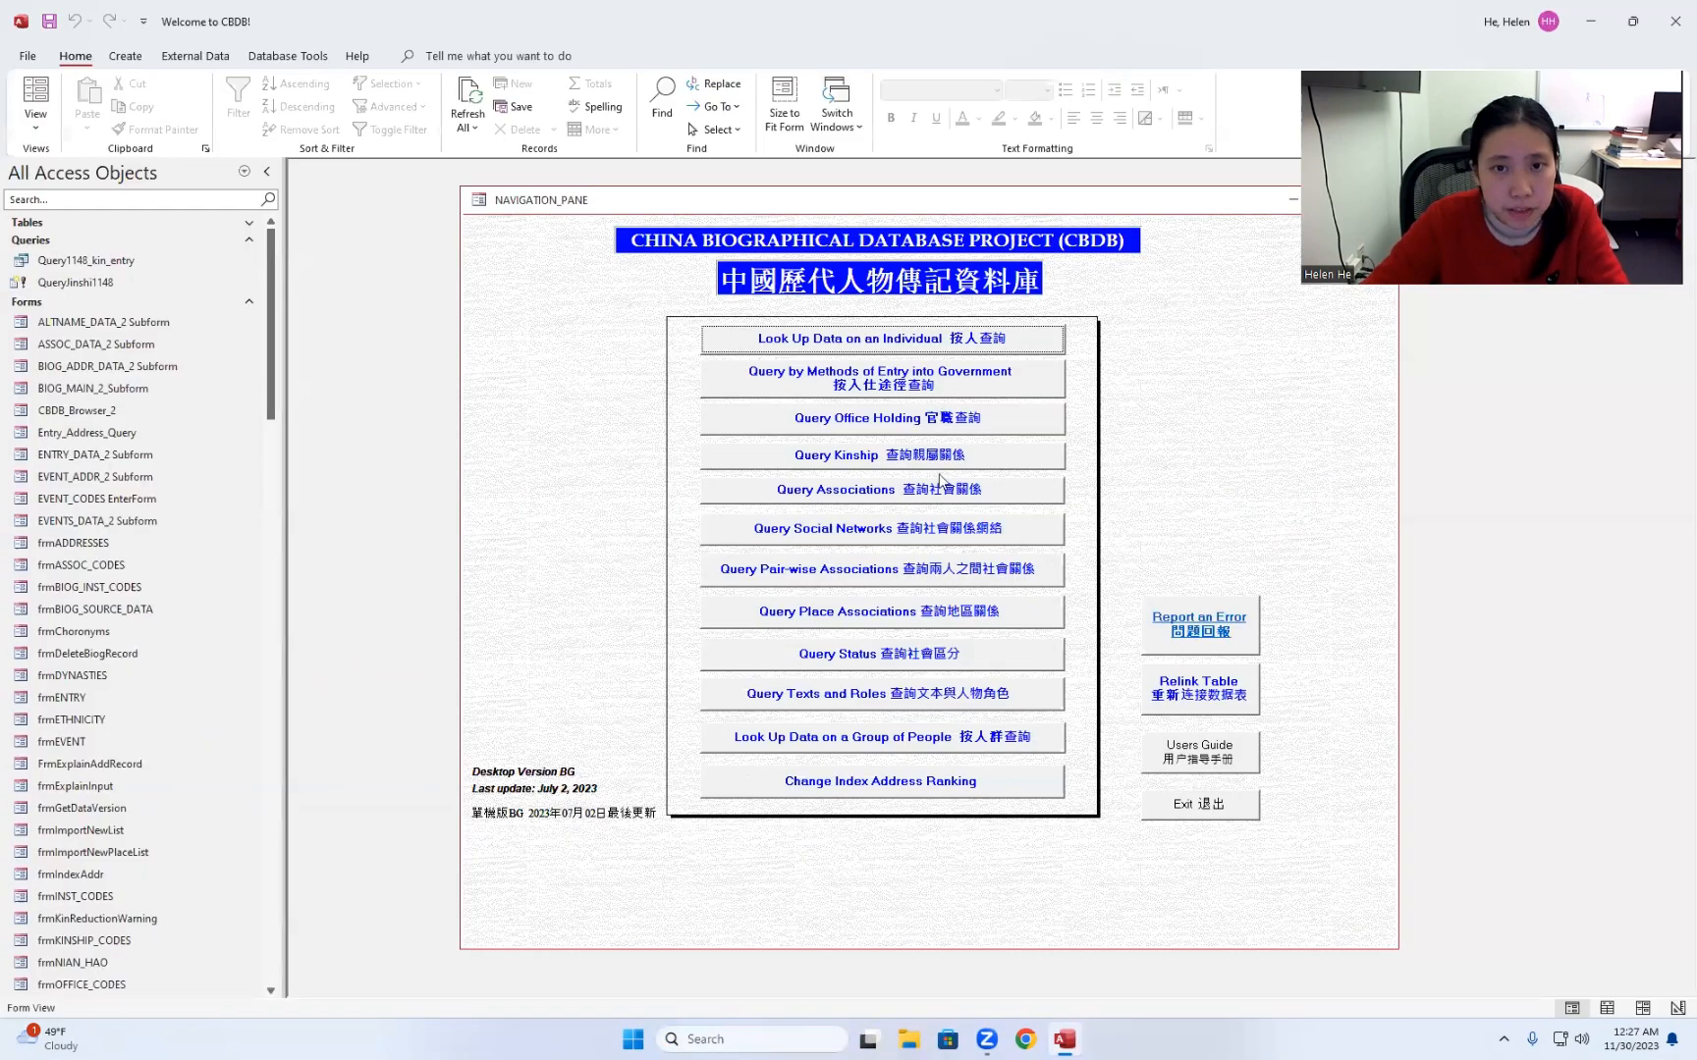
Step: Open the social networks query and import the people from the was_smg text file on the Desktop
{"action": "left_click", "coordinate": [922, 532]}
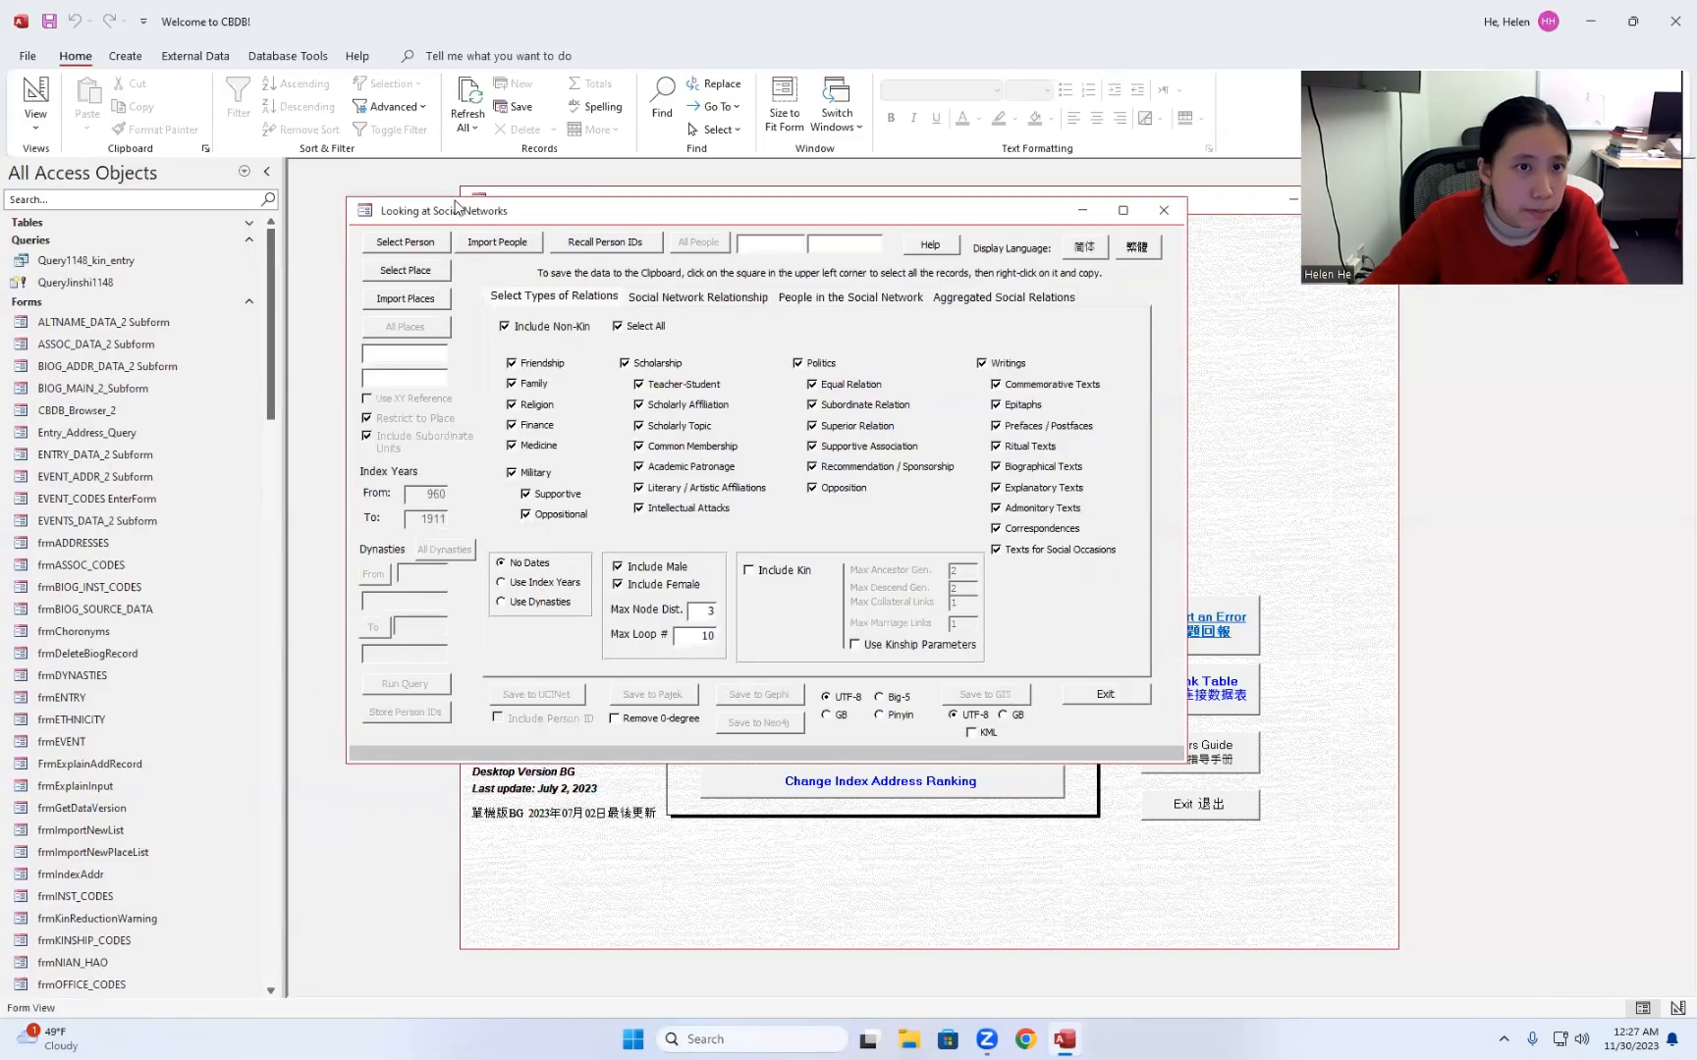
{"action": "left_click", "coordinate": [525, 243]}
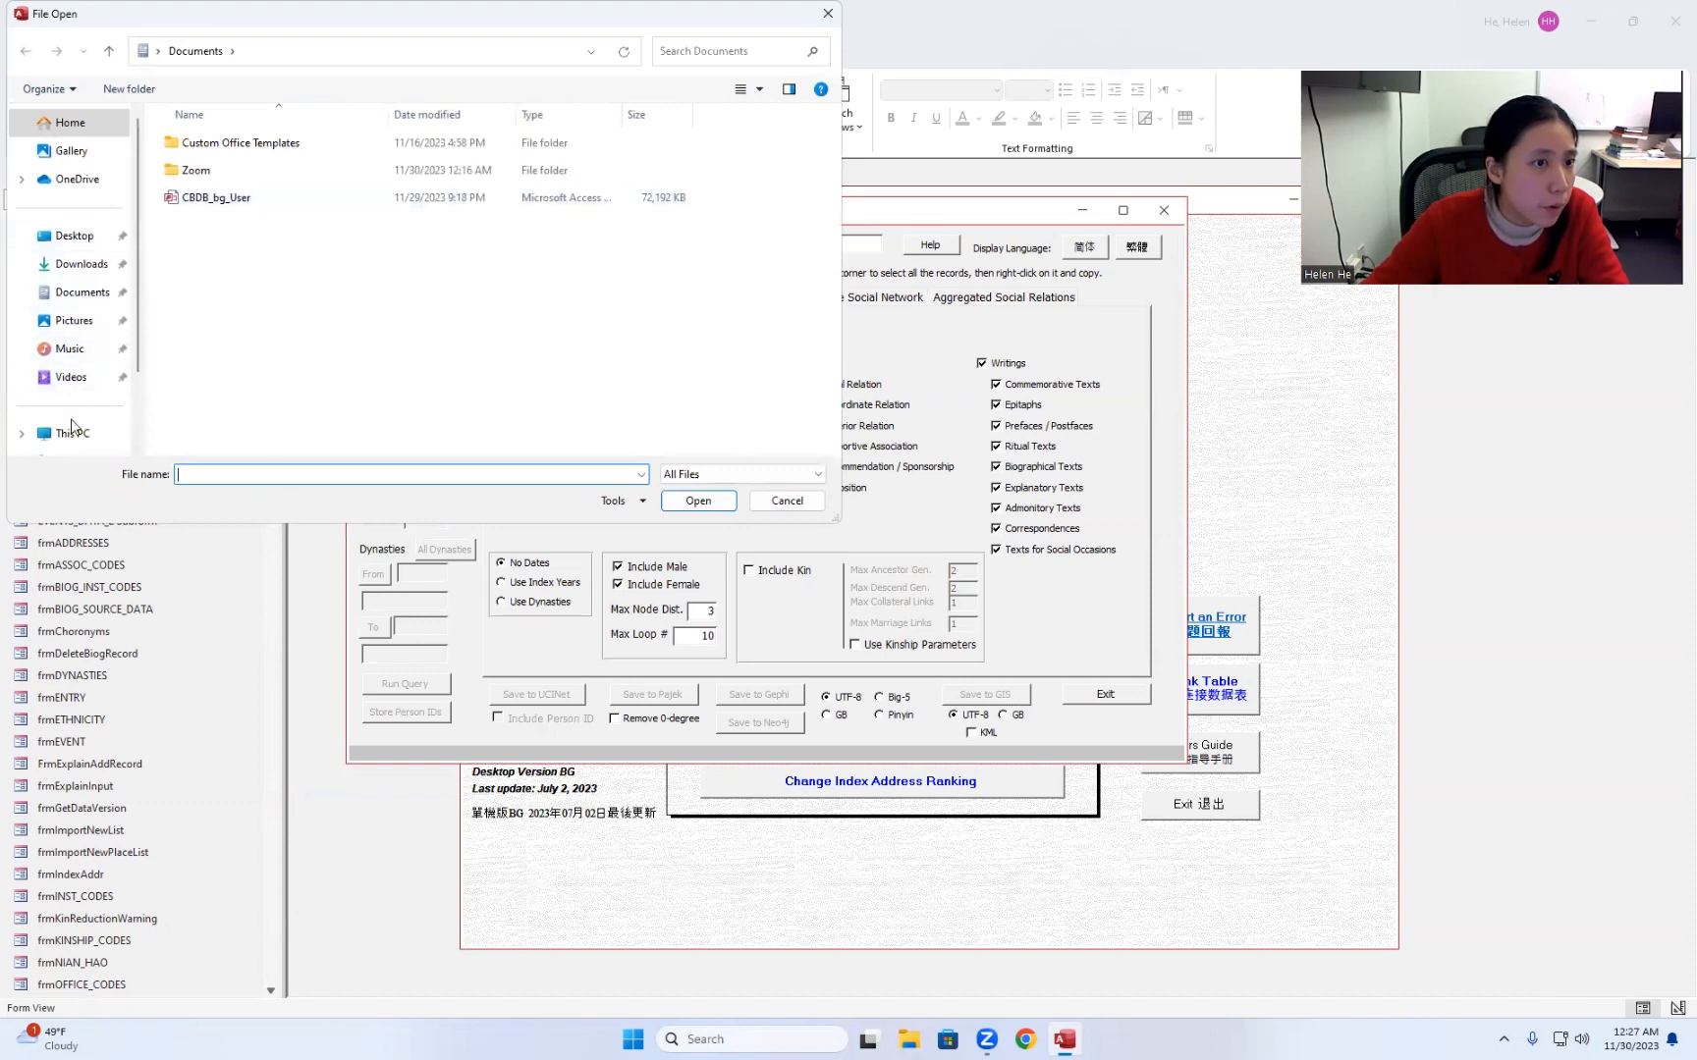
{"action": "left_click", "coordinate": [74, 236]}
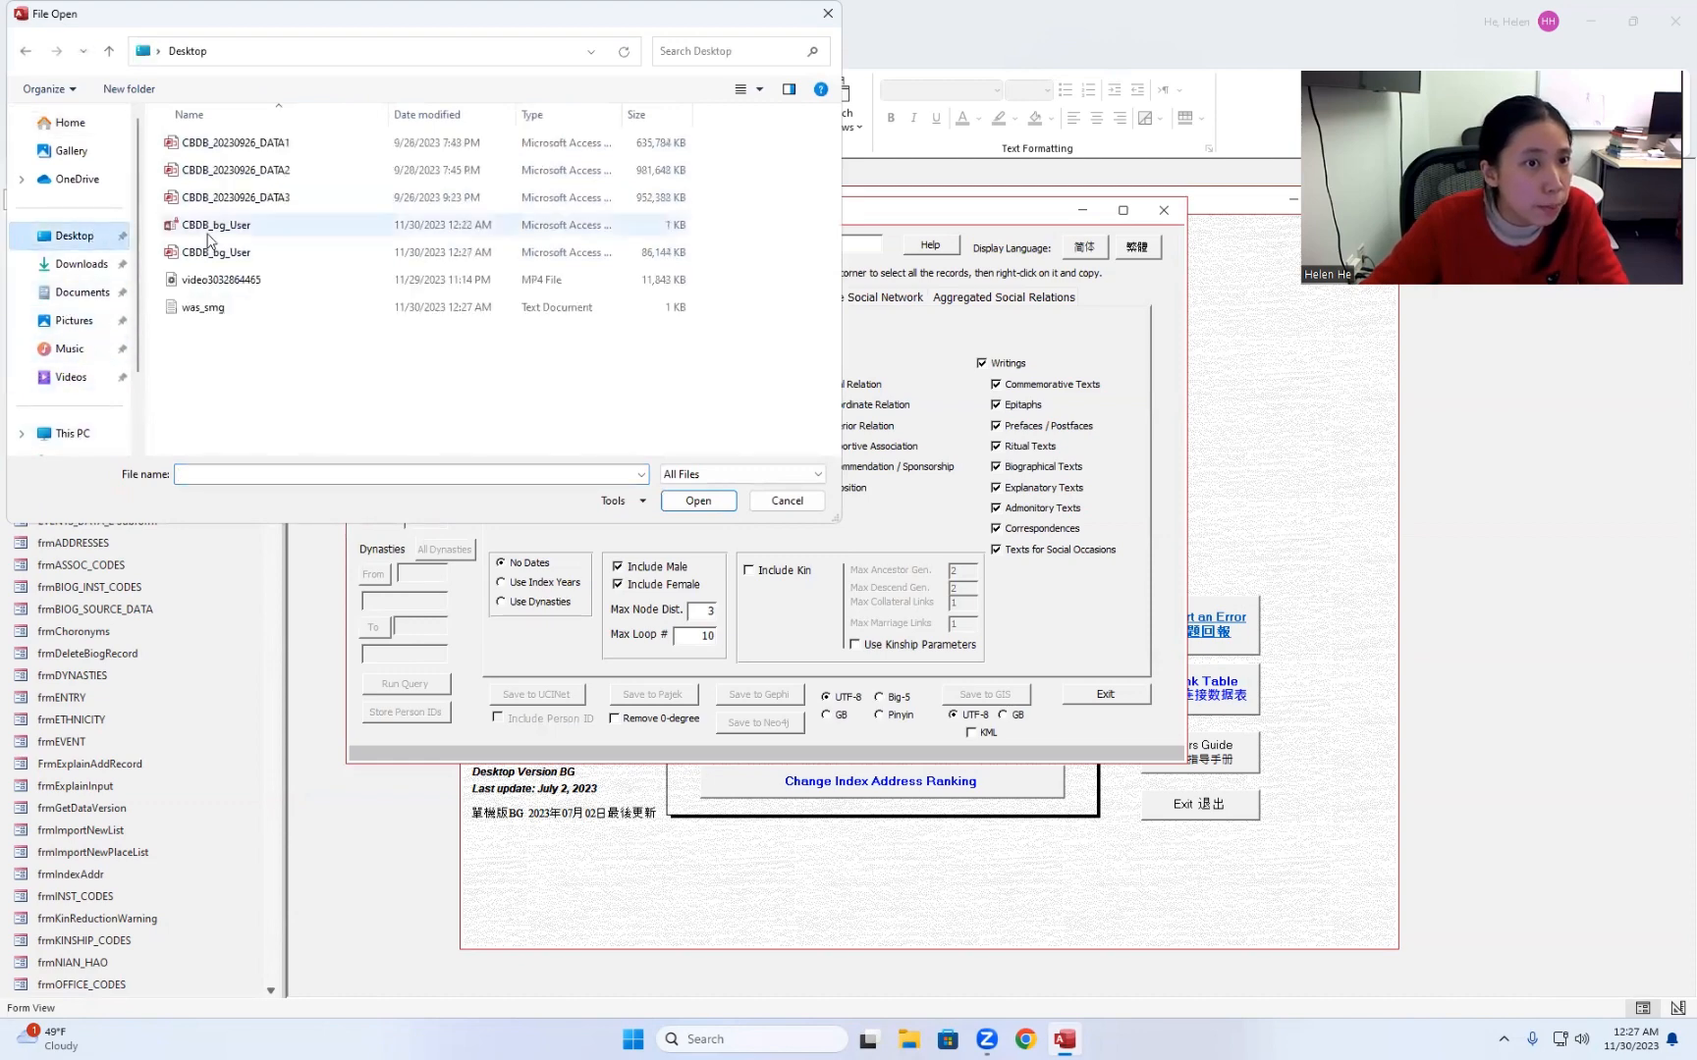
{"action": "left_click", "coordinate": [206, 307]}
{"action": "left_click", "coordinate": [726, 500]}
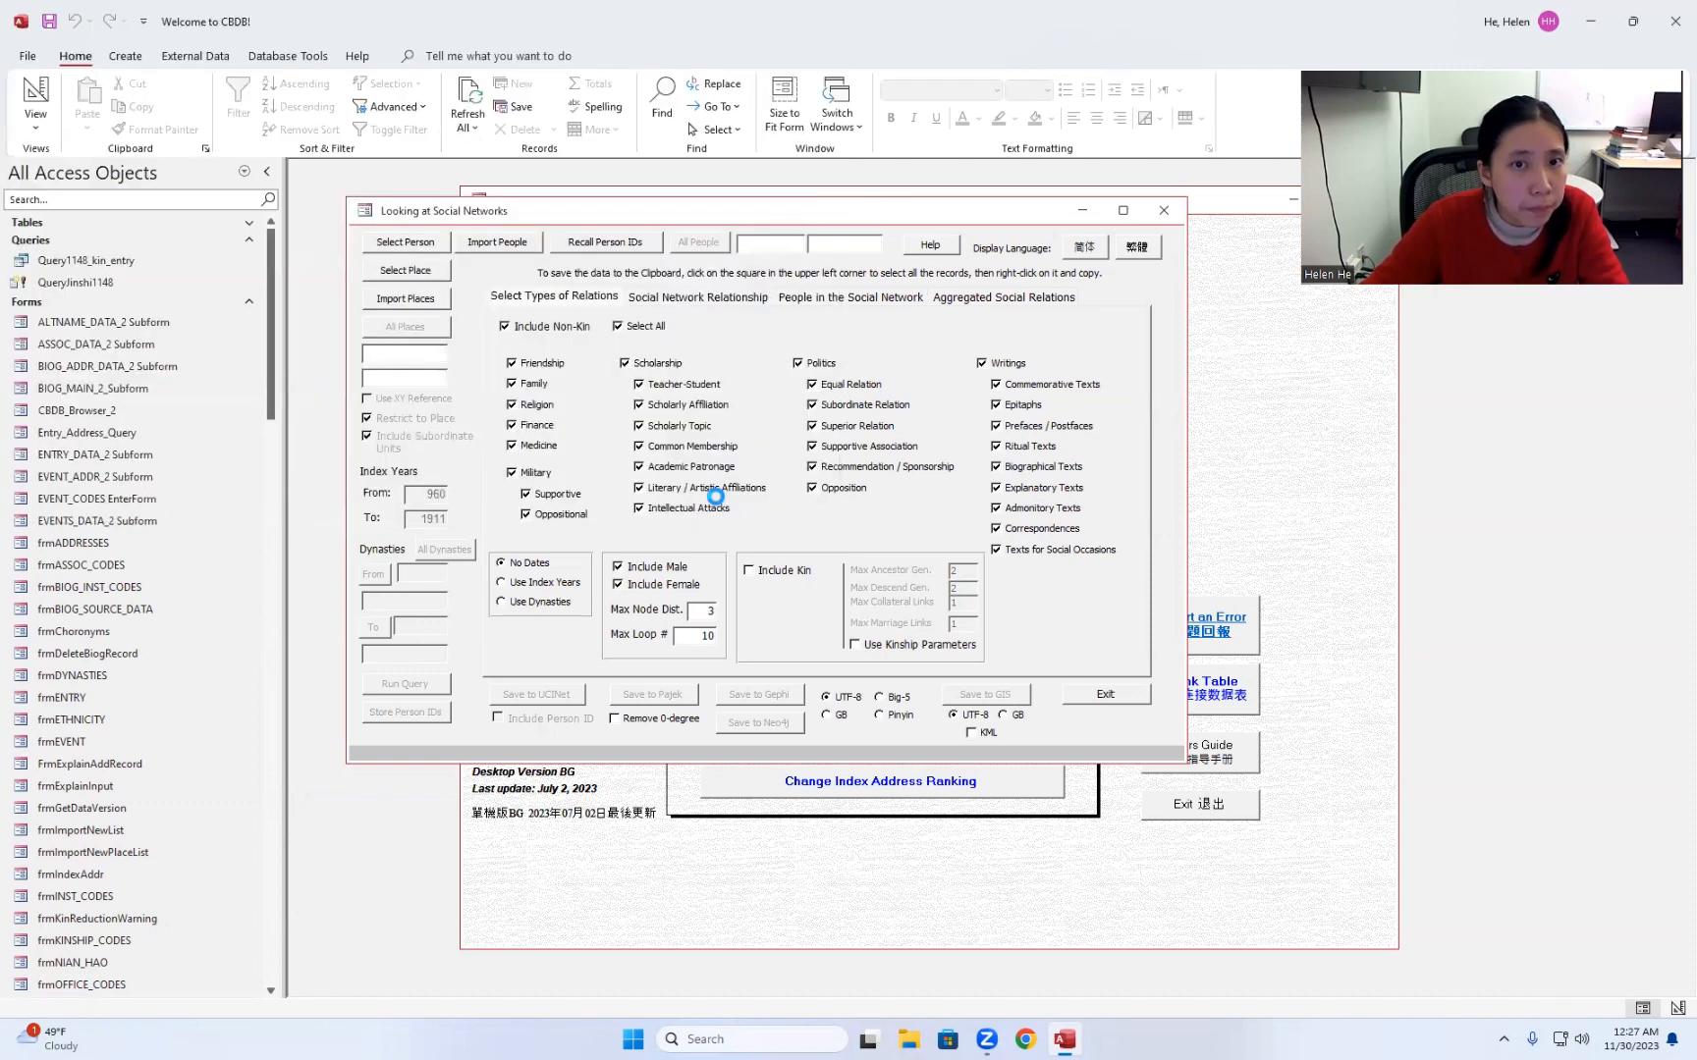
{"action": "left_click_drag", "start_coordinate": [774, 243], "coordinate": [860, 246]}
{"action": "double_click", "coordinate": [859, 245]}
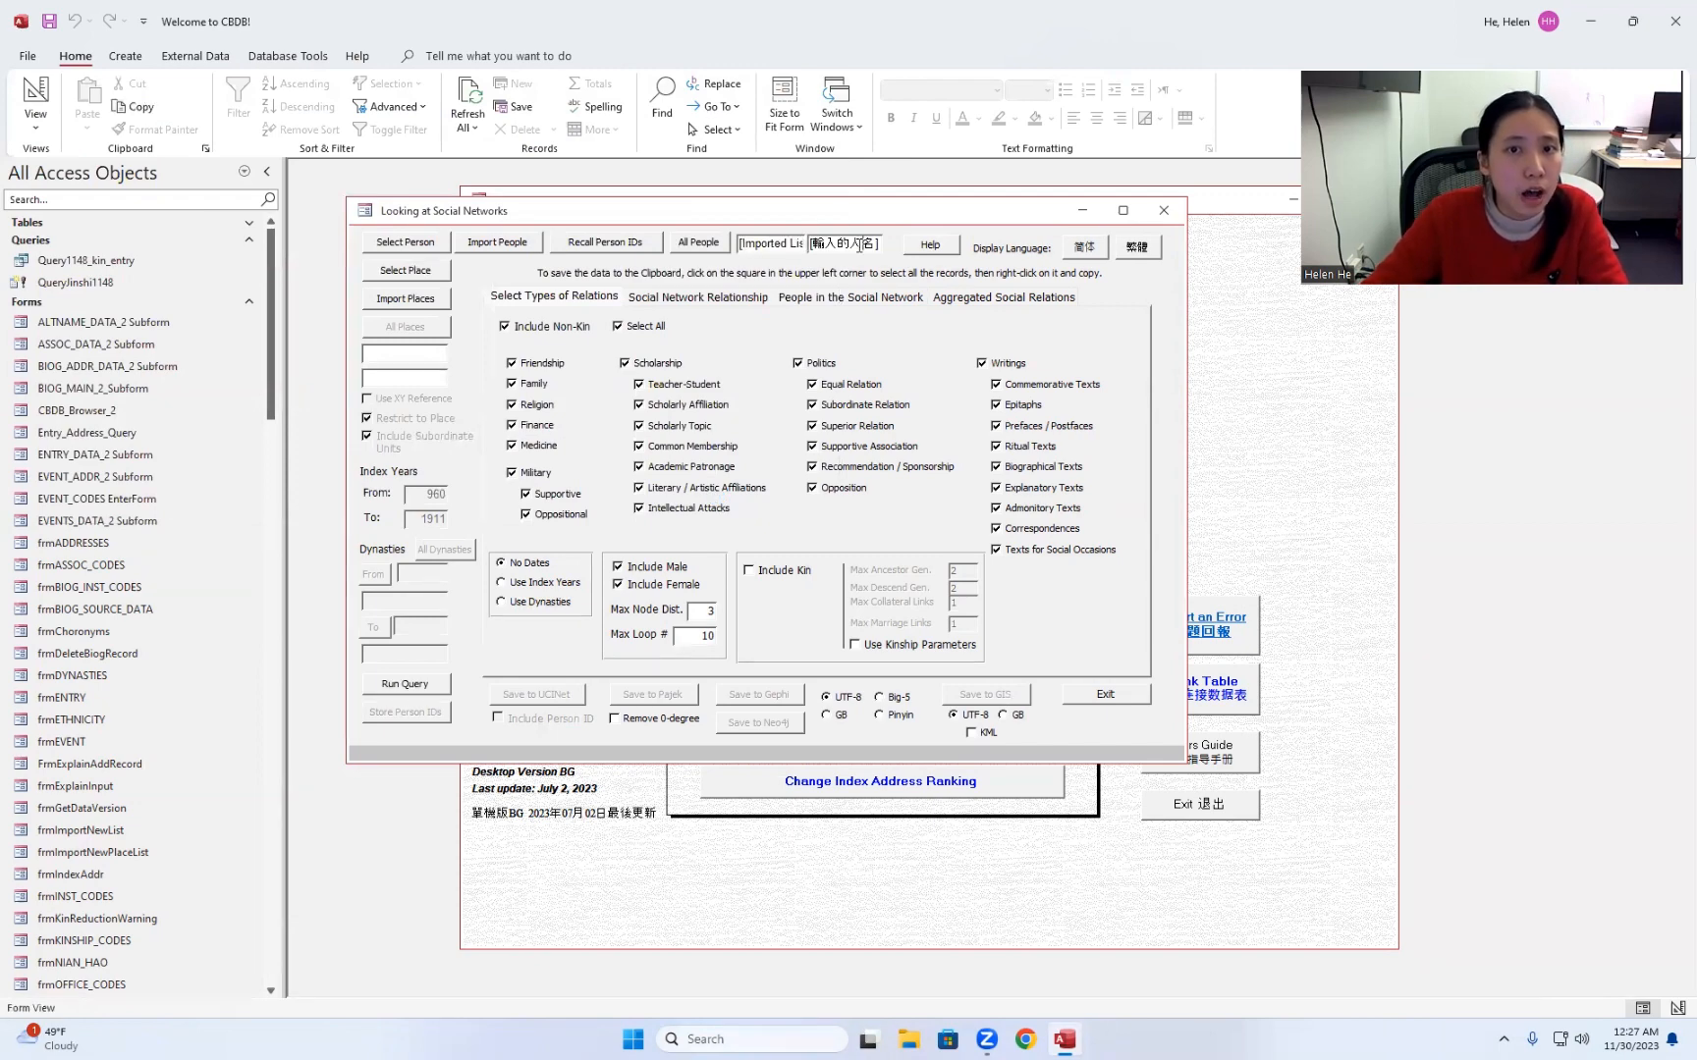
{"action": "double_click", "coordinate": [764, 246]}
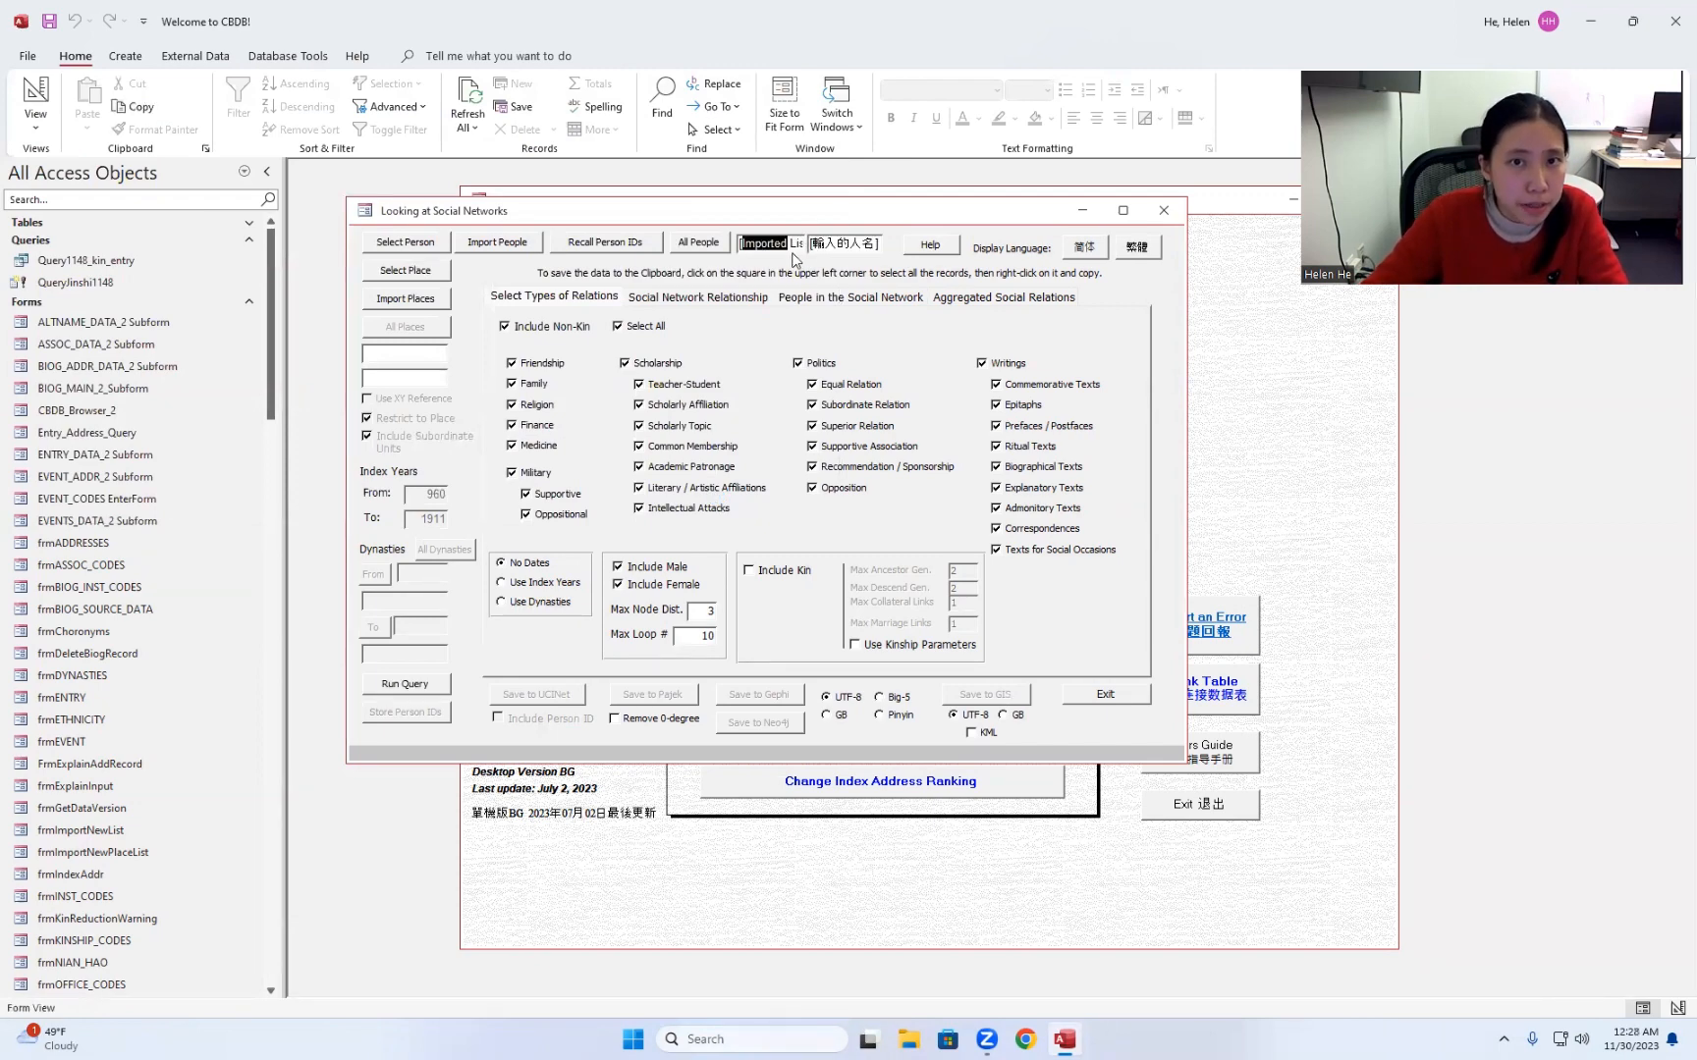
{"action": "left_click", "coordinate": [793, 242]}
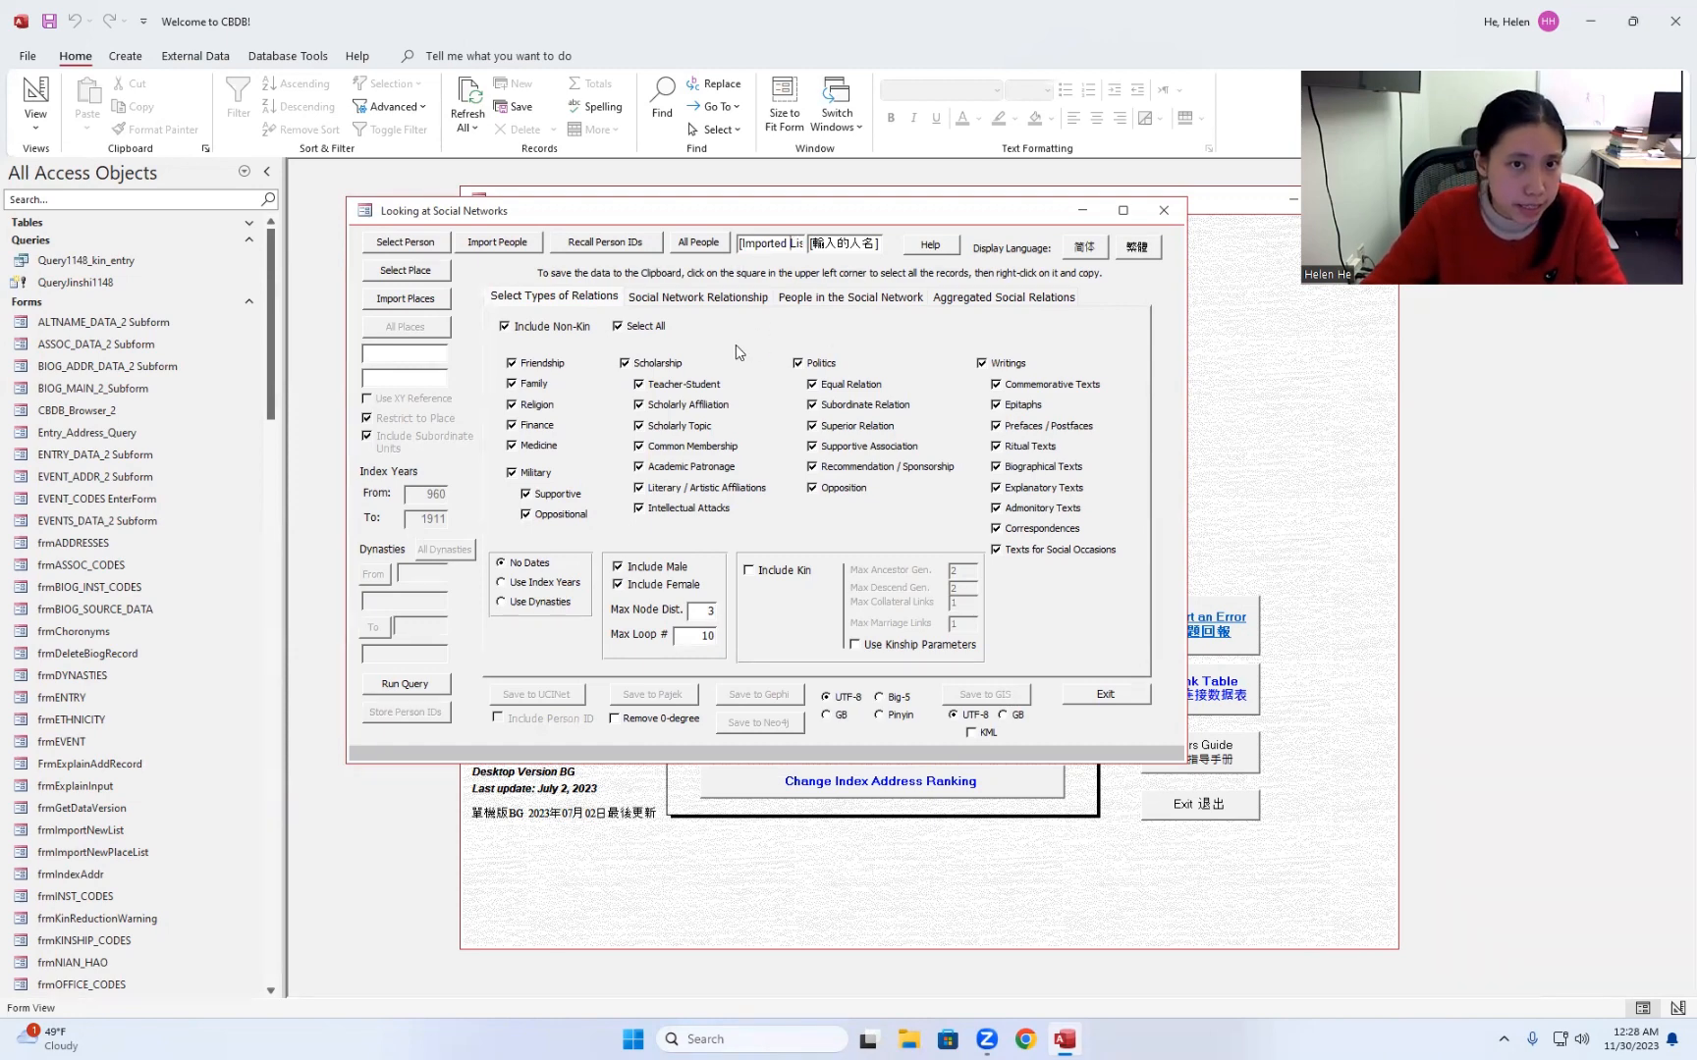
{"action": "double_click", "coordinate": [838, 242]}
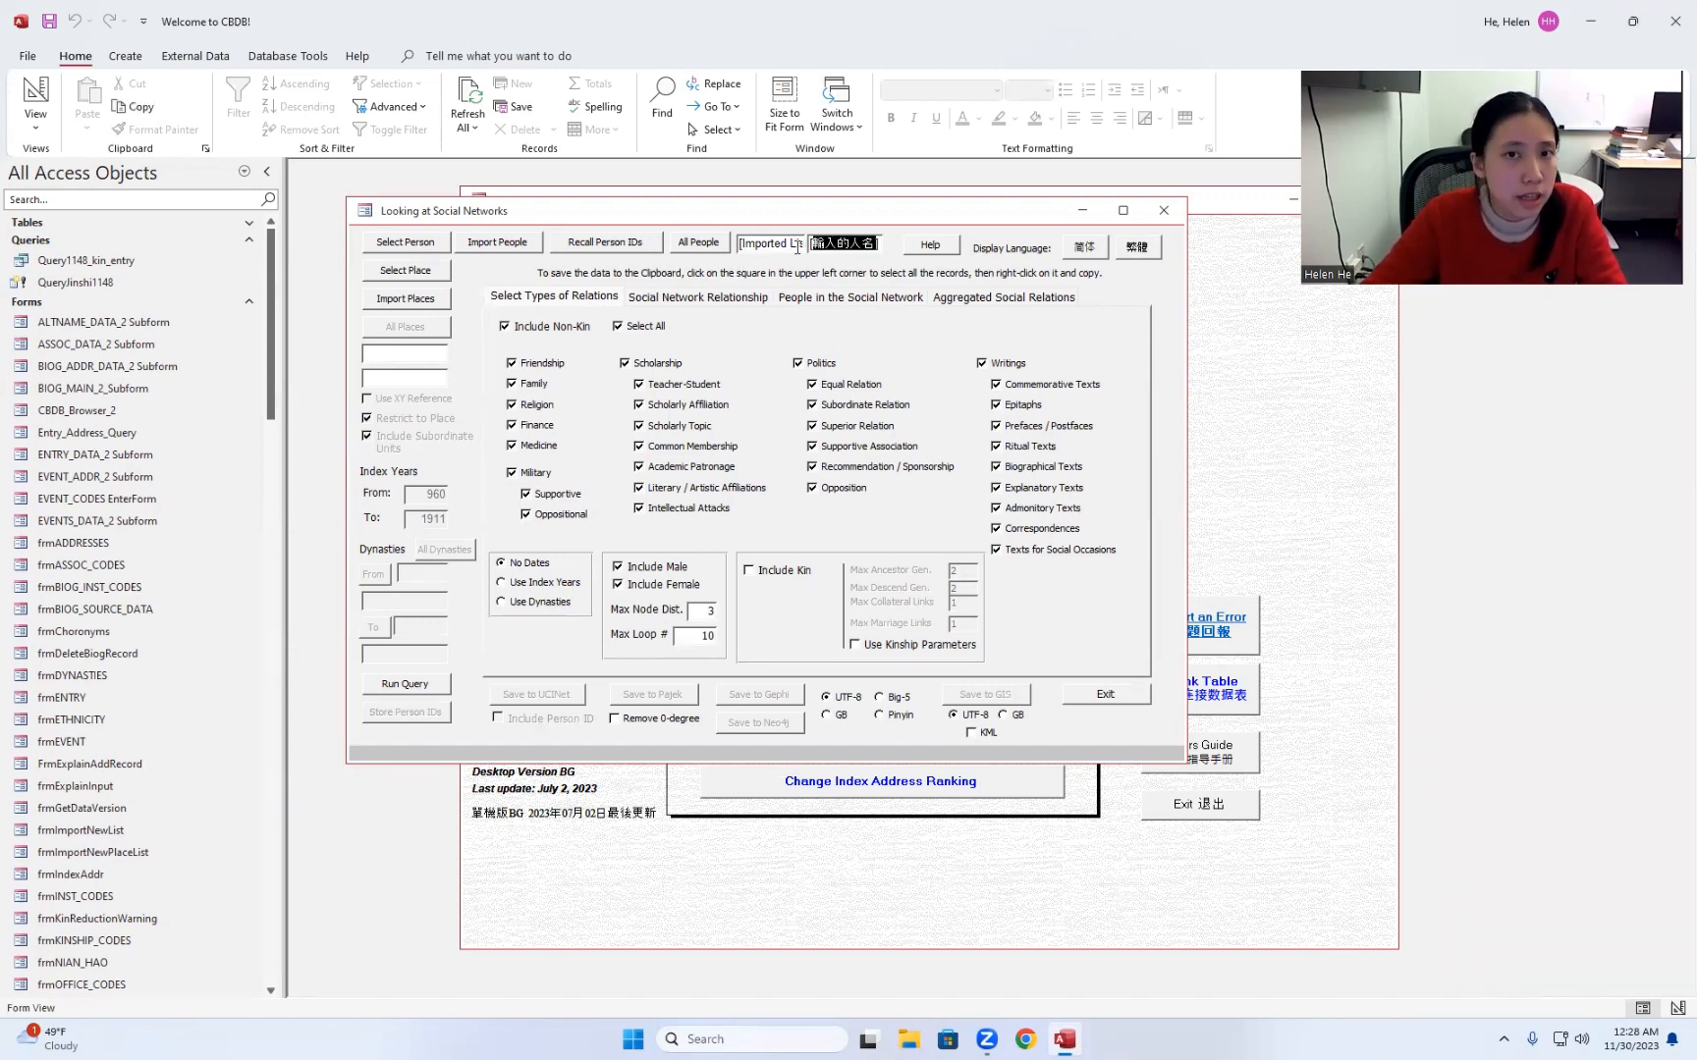
{"action": "left_click", "coordinate": [796, 244]}
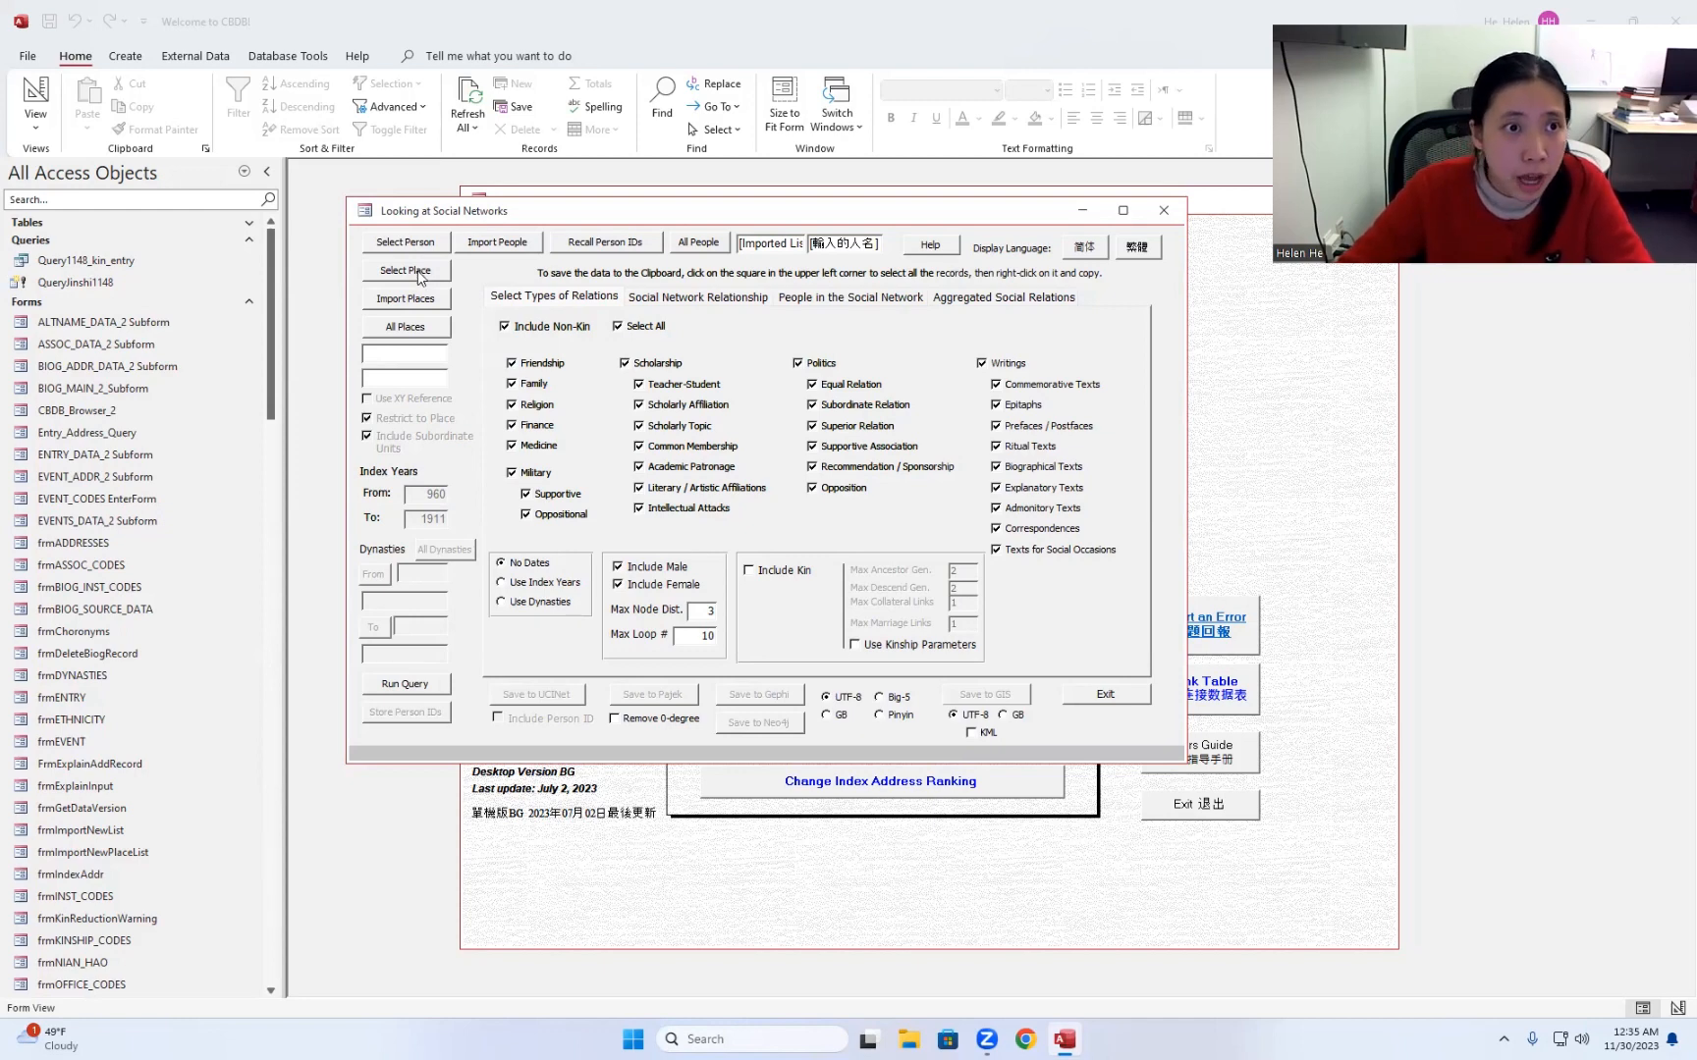
Step: Filter the addresses by "kaifeng", choose the Kaifeng Xian entry dated 1053–1119 as the query's place, and reset the selection to all places
{"action": "left_click", "coordinate": [419, 271]}
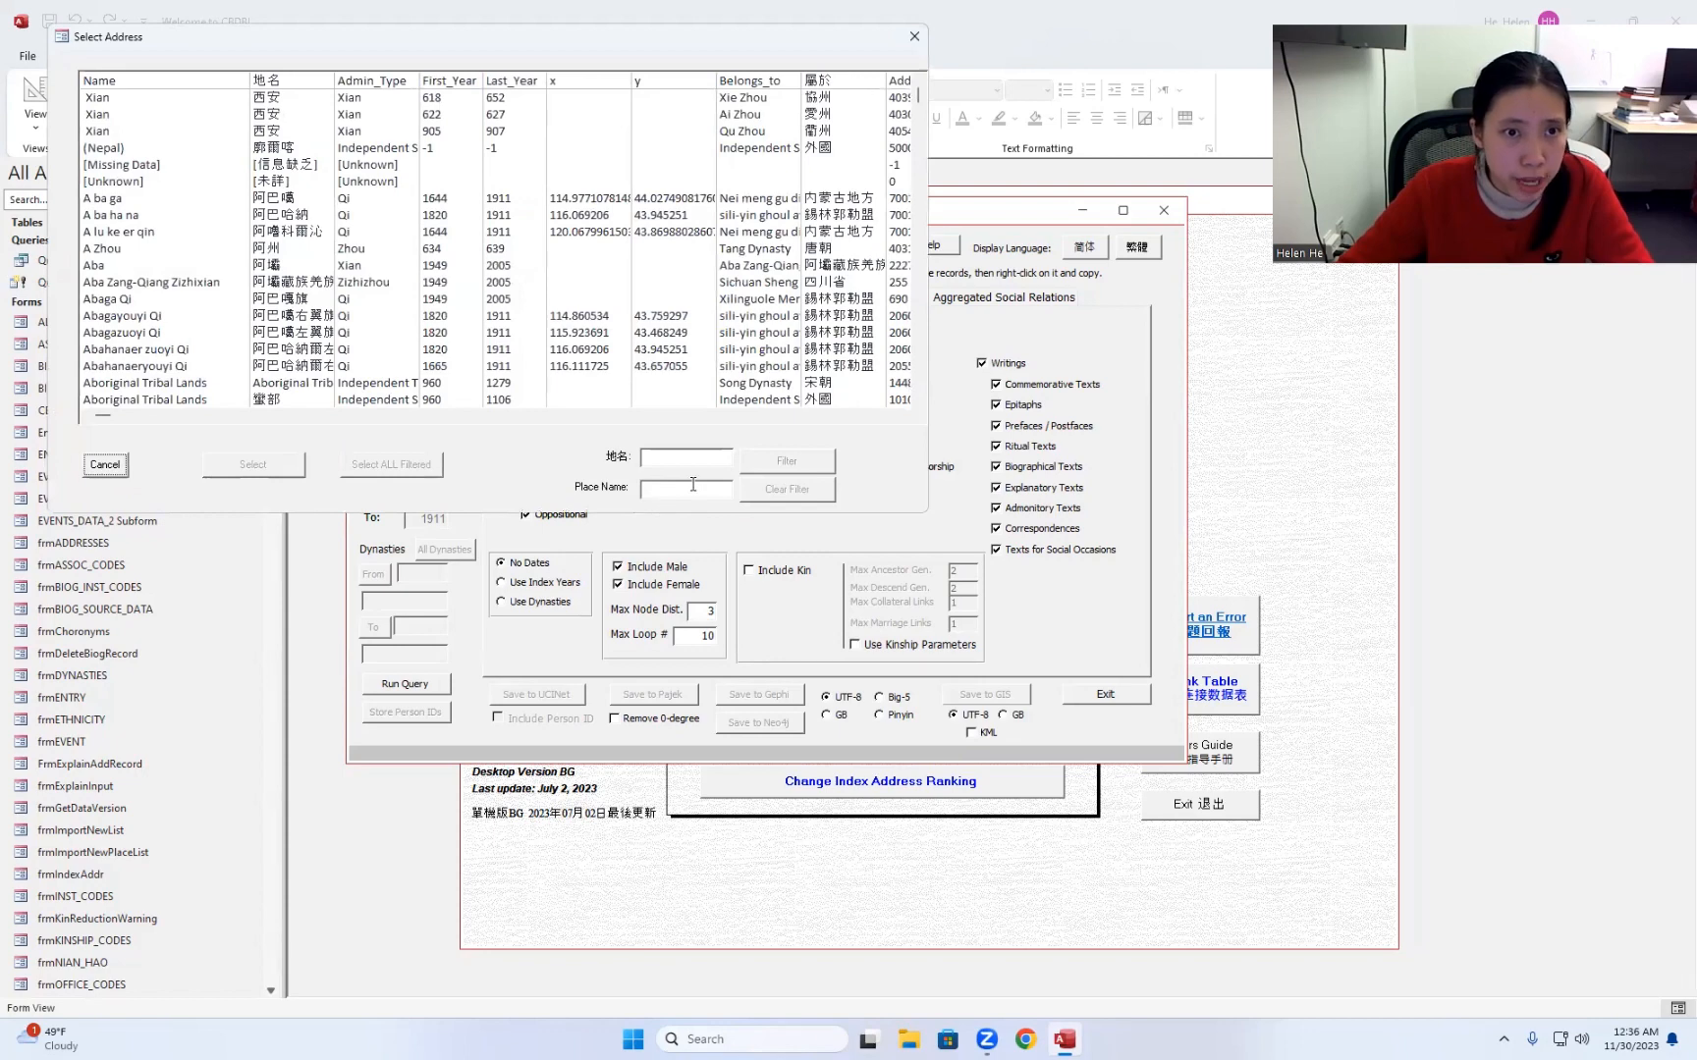
{"action": "left_click", "coordinate": [692, 484]}
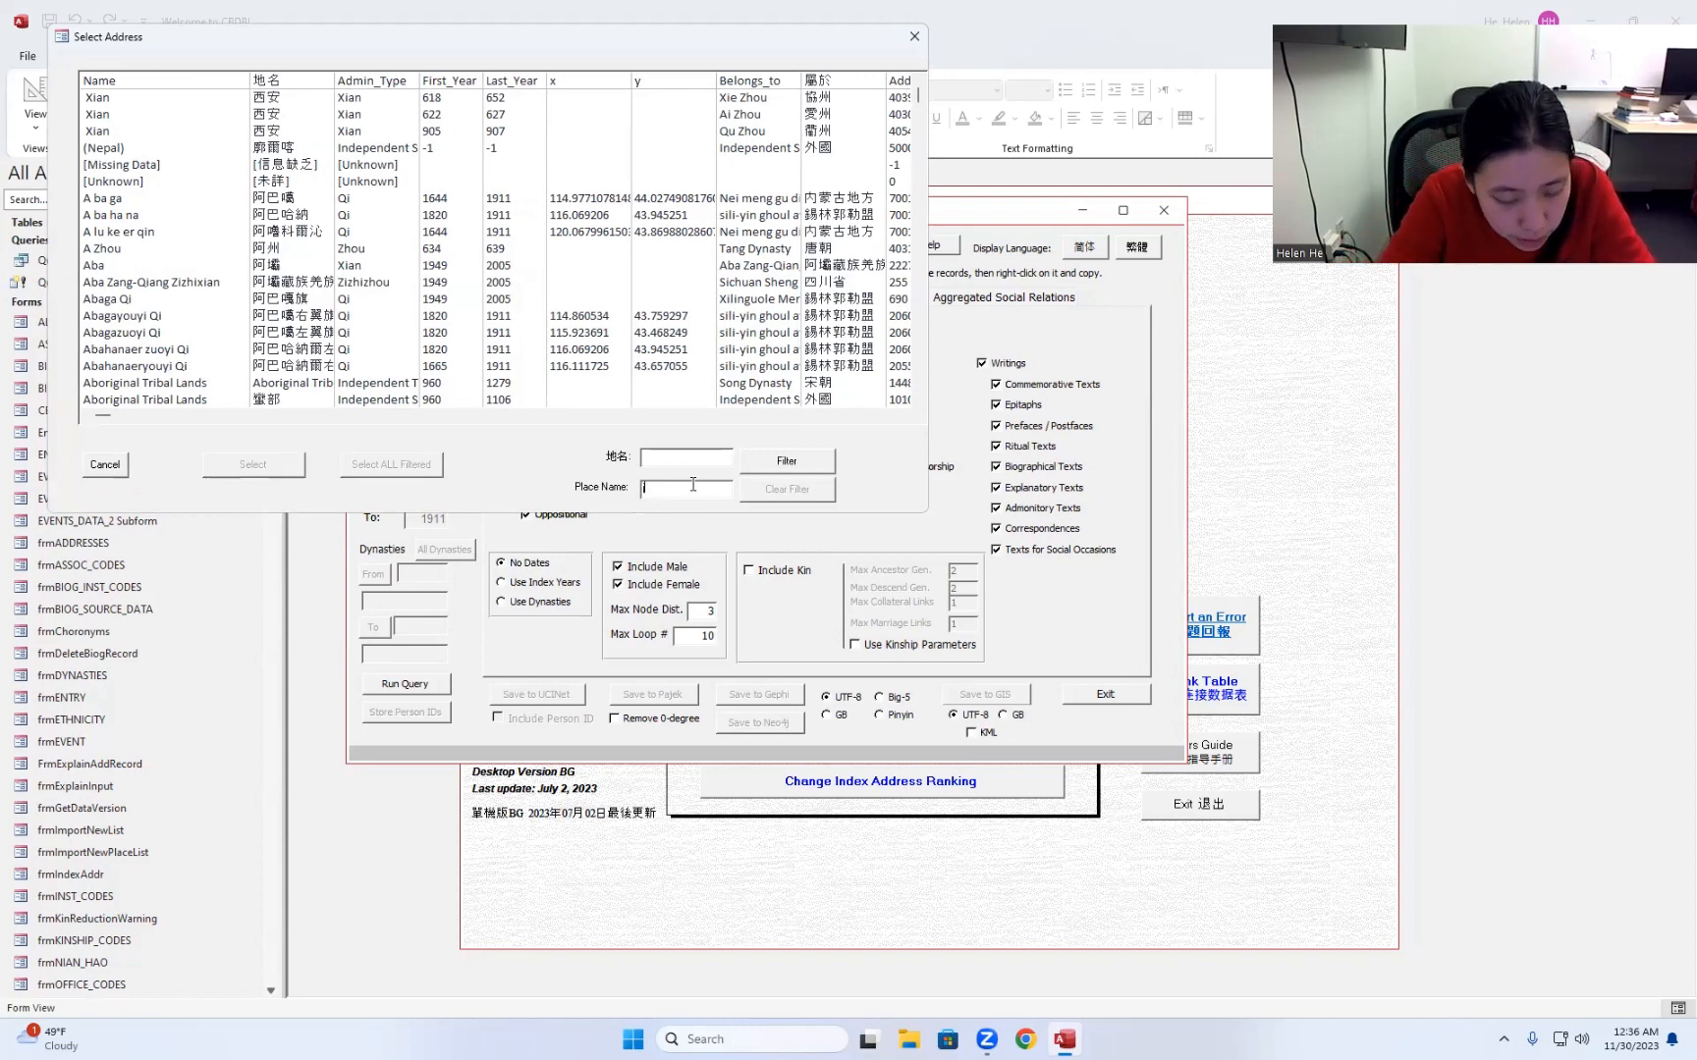
{"action": "type", "text": "ai"}
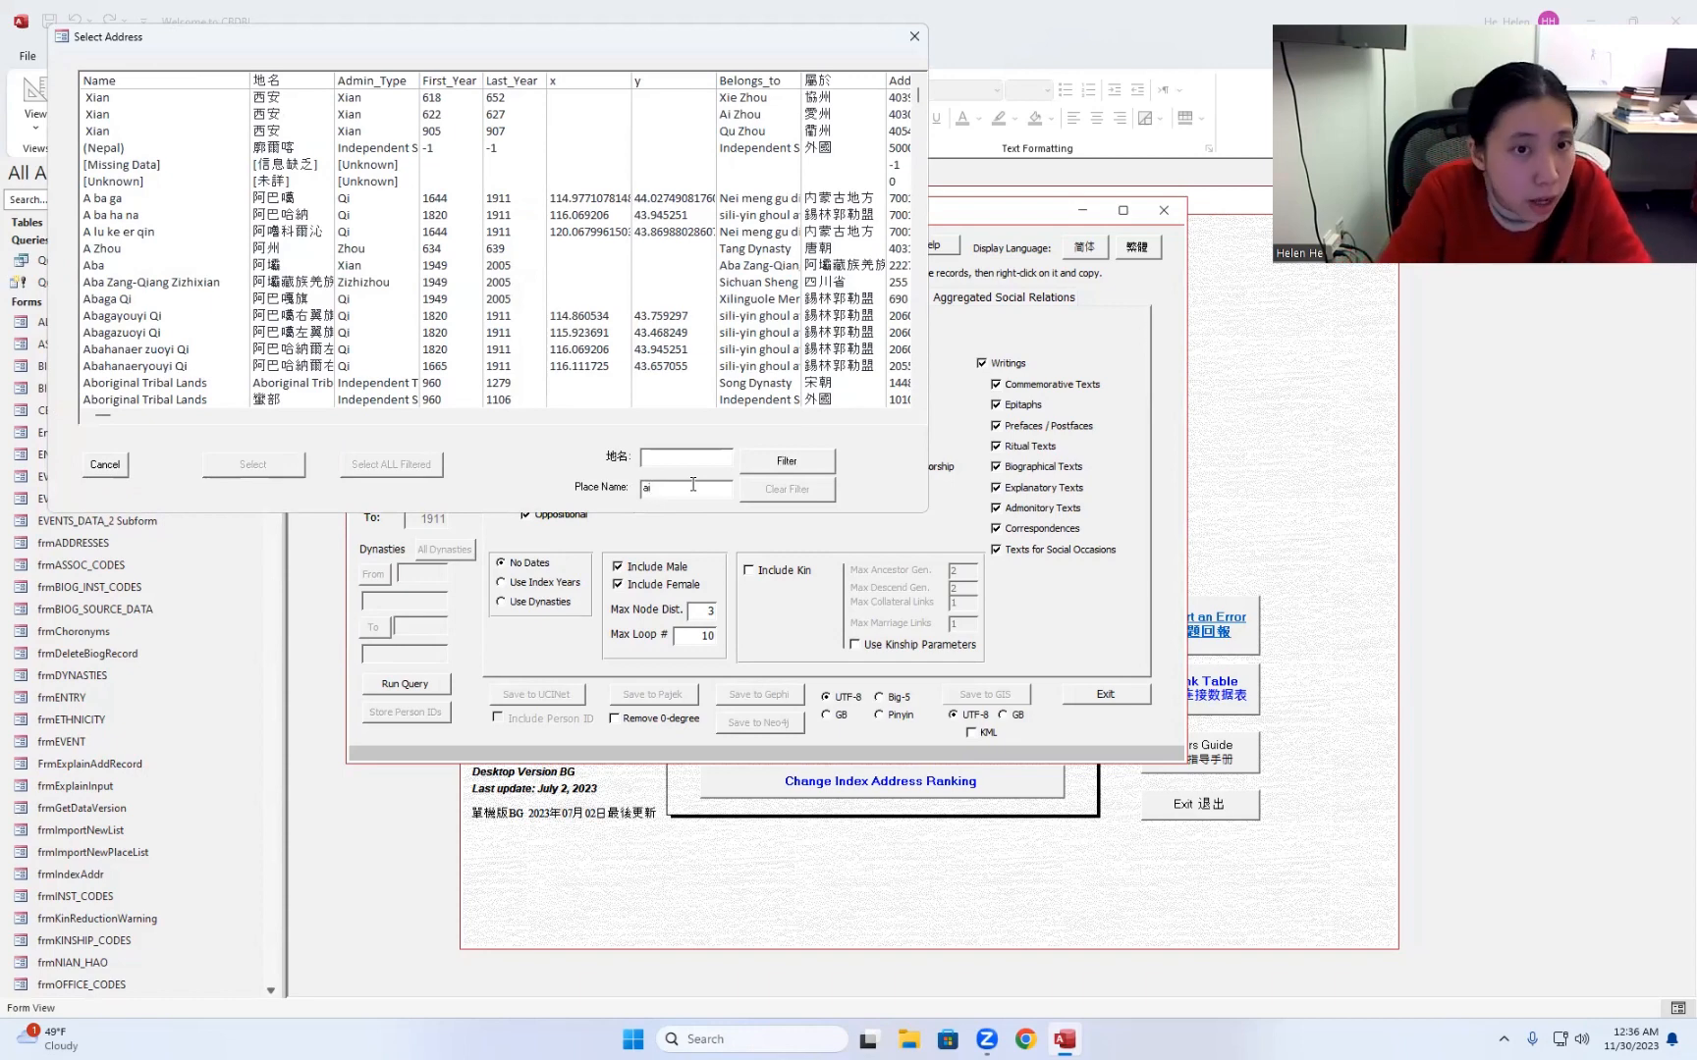
{"action": "key", "text": "BackSpace"}
{"action": "type", "text": "kaifeng"}
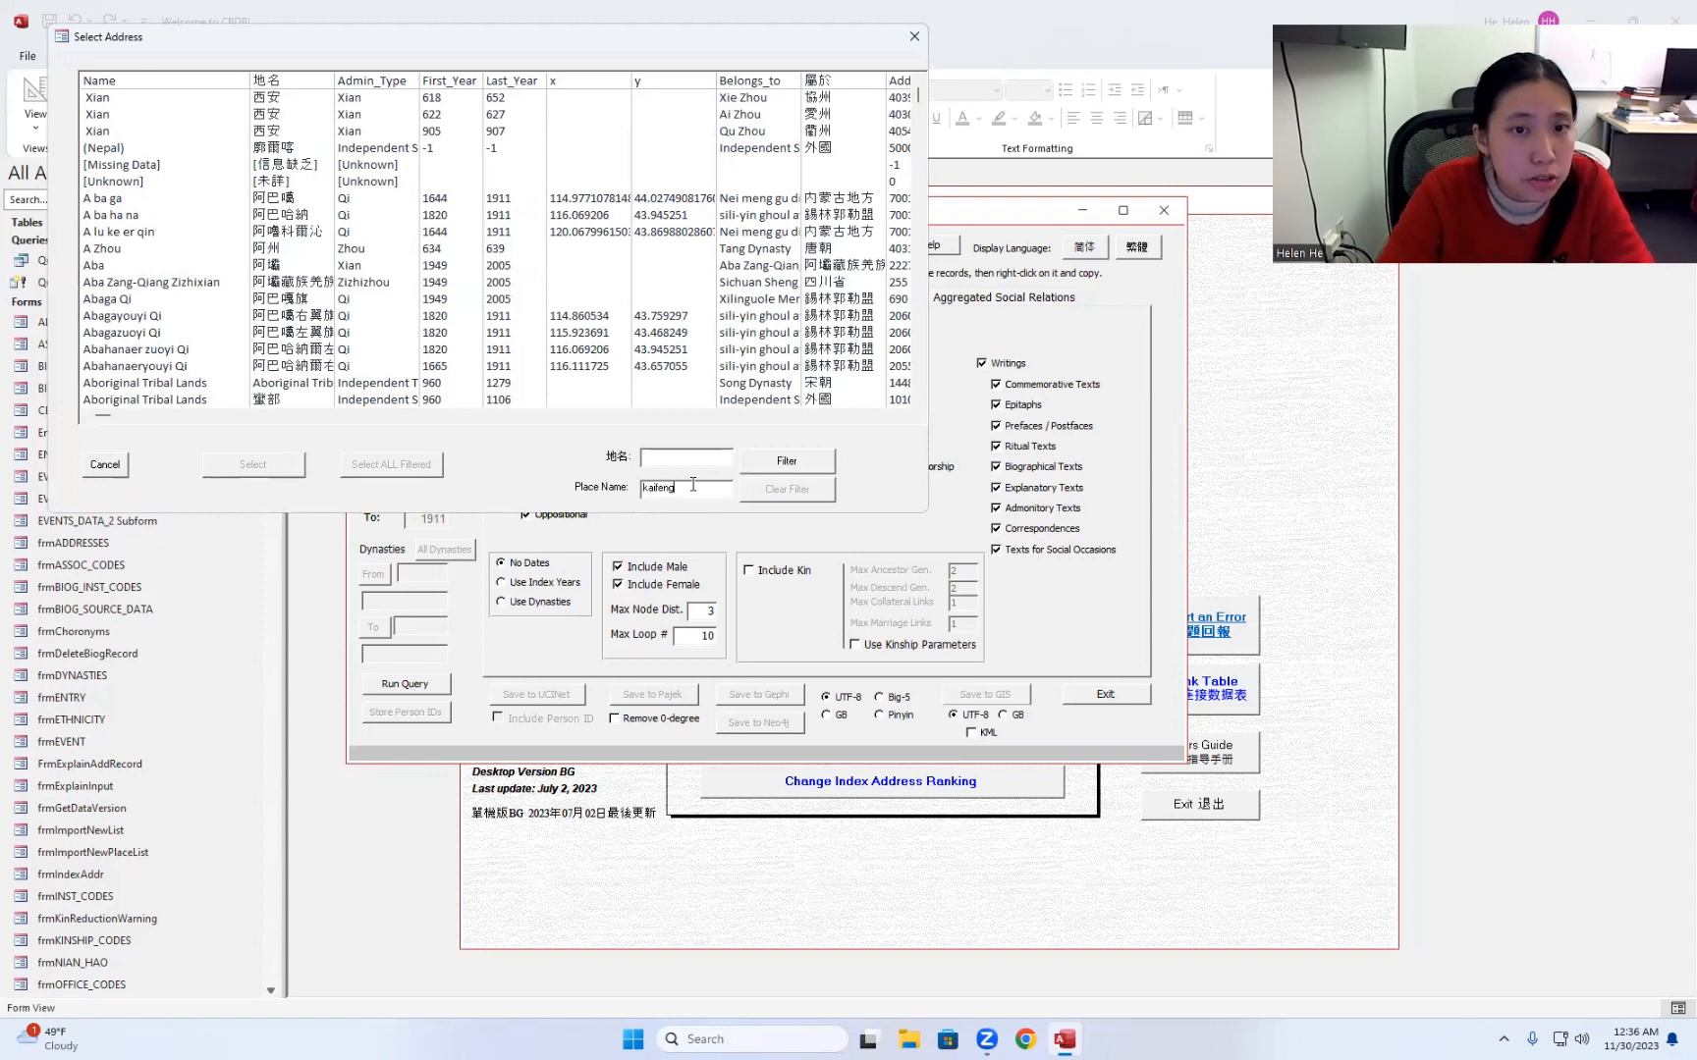
{"action": "left_click", "coordinate": [830, 466]}
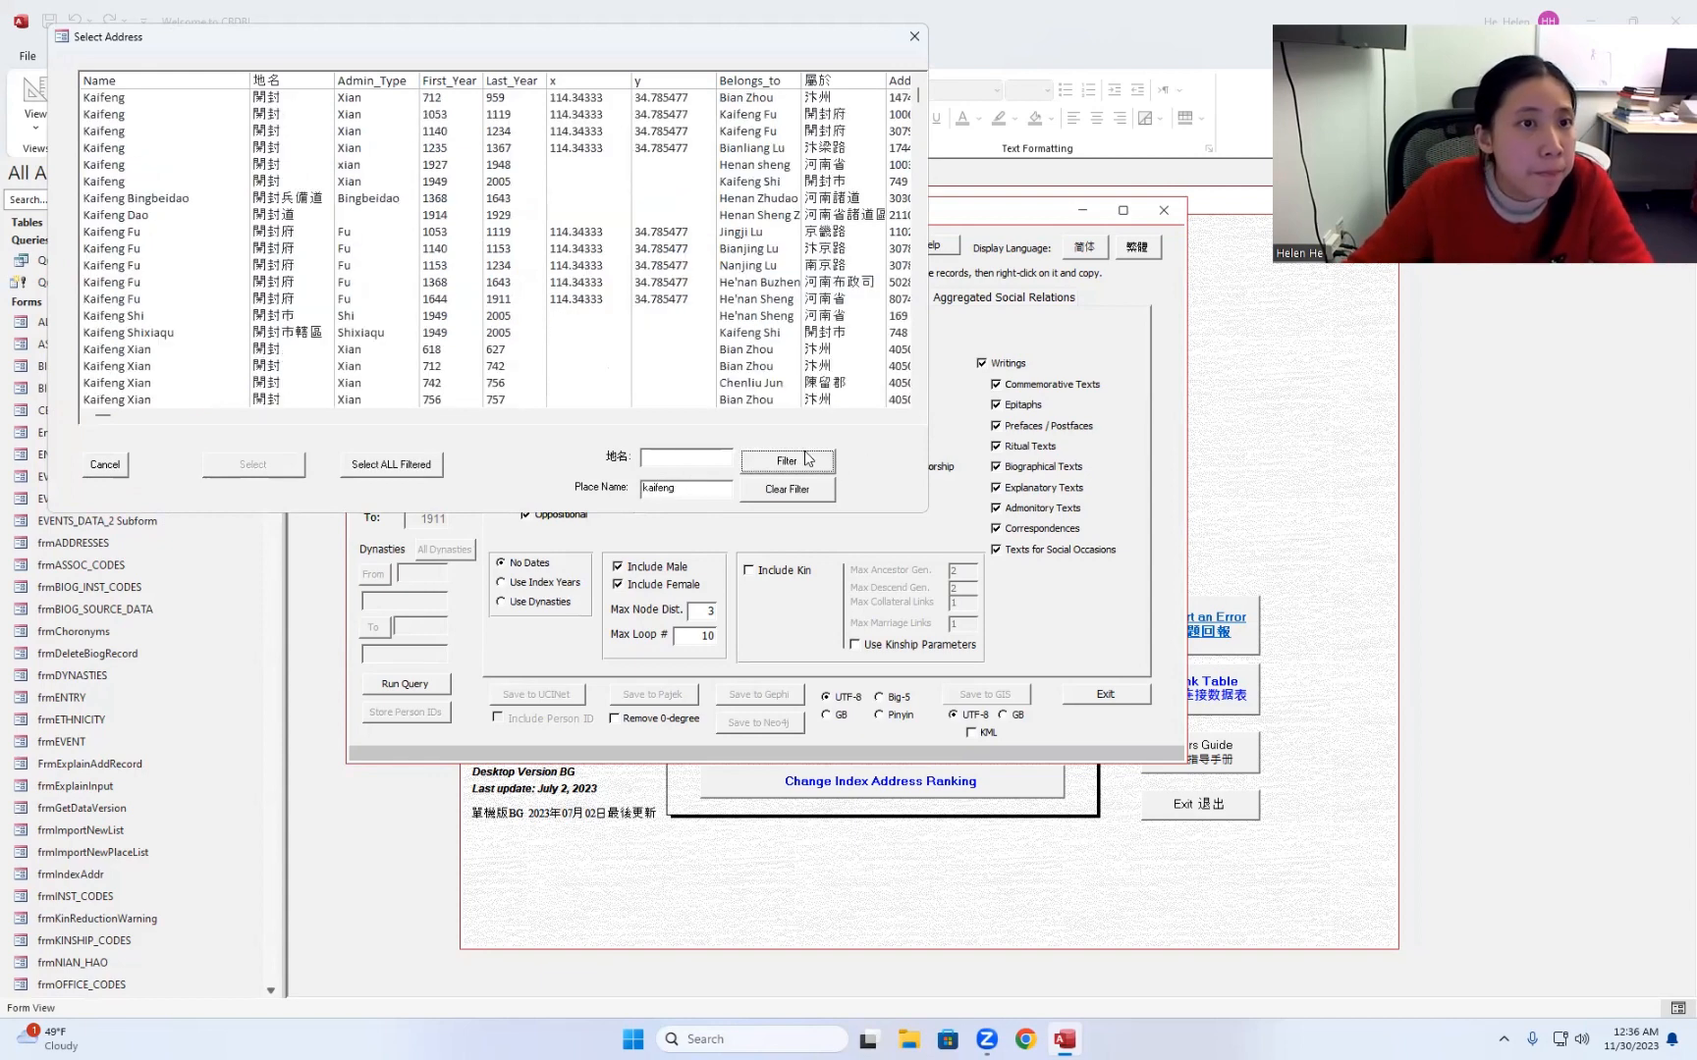
{"action": "left_click", "coordinate": [334, 119]}
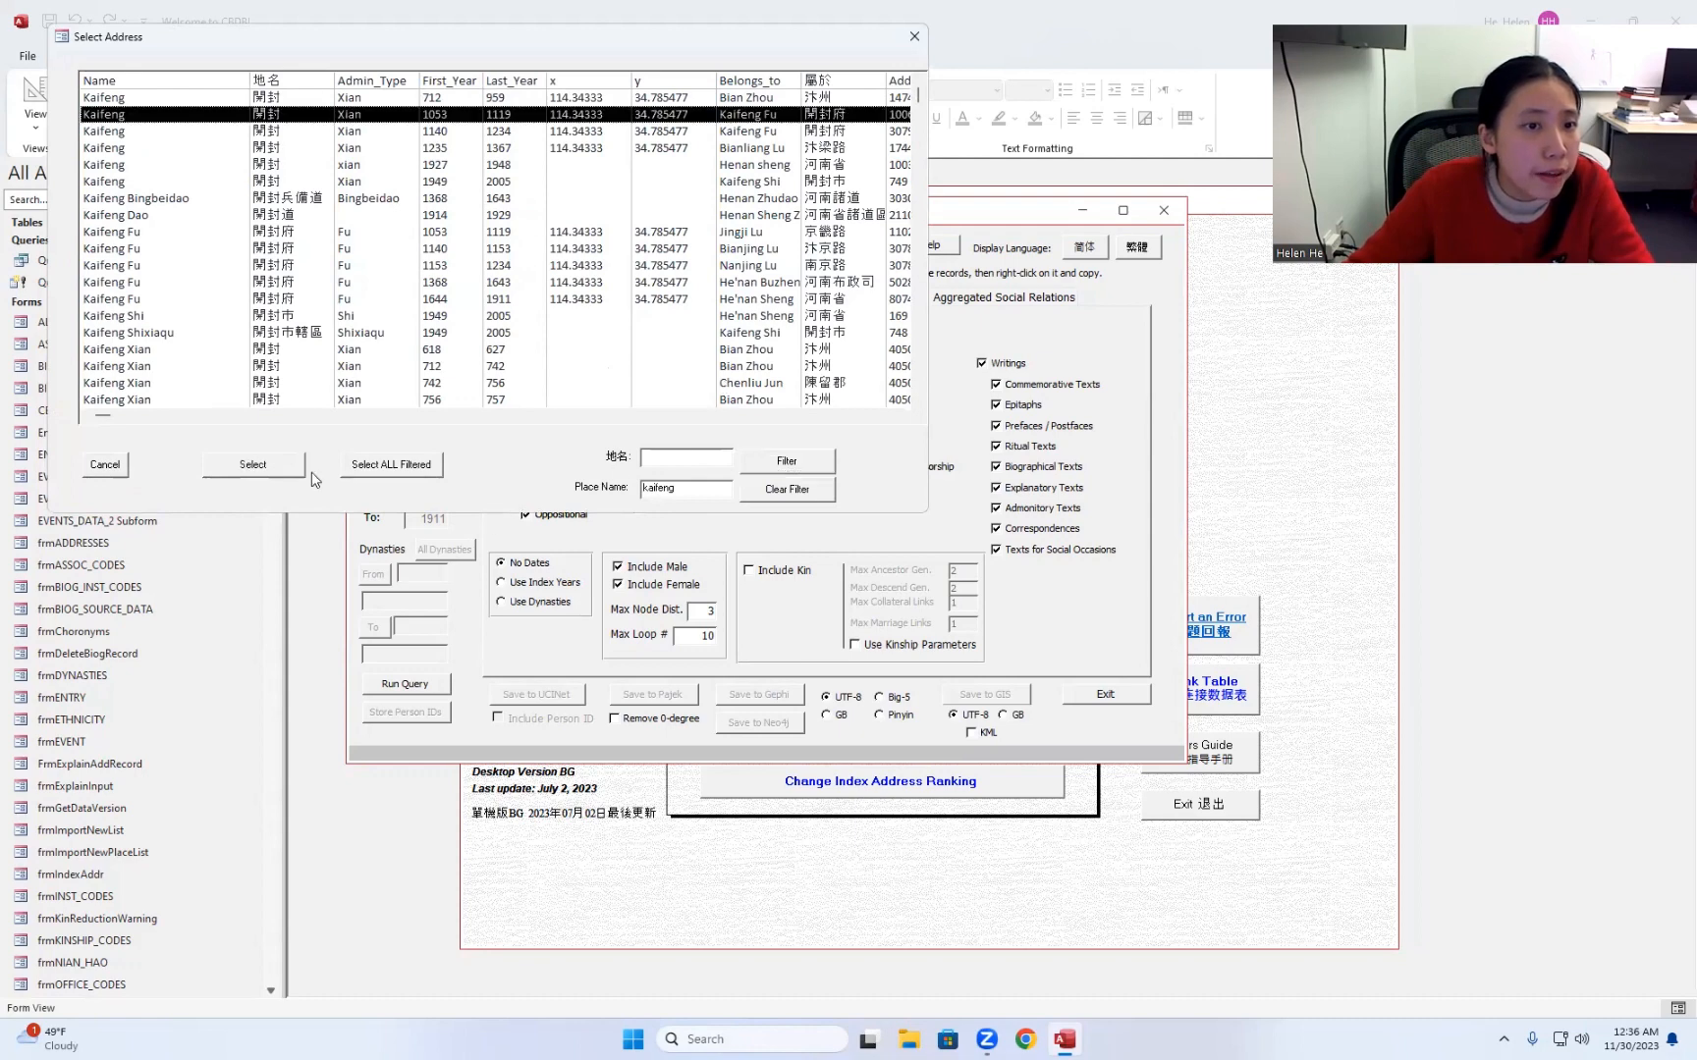
{"action": "left_click", "coordinate": [285, 462]}
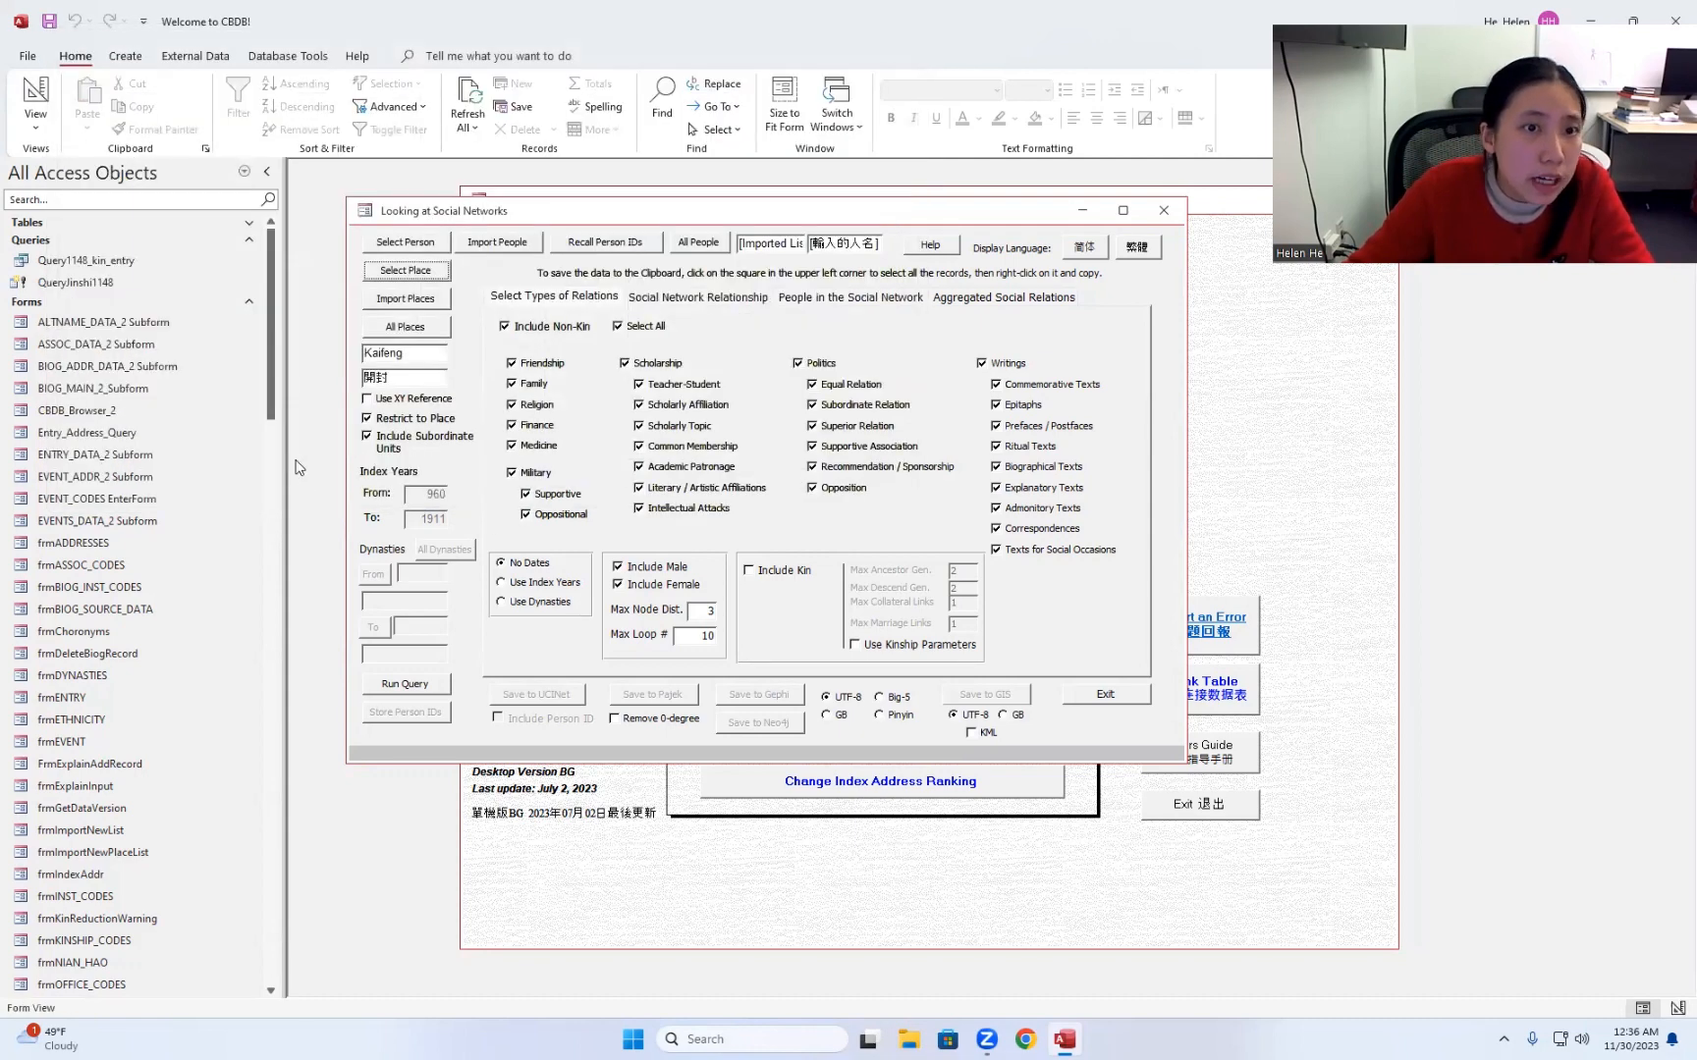
{"action": "double_click", "coordinate": [412, 354]}
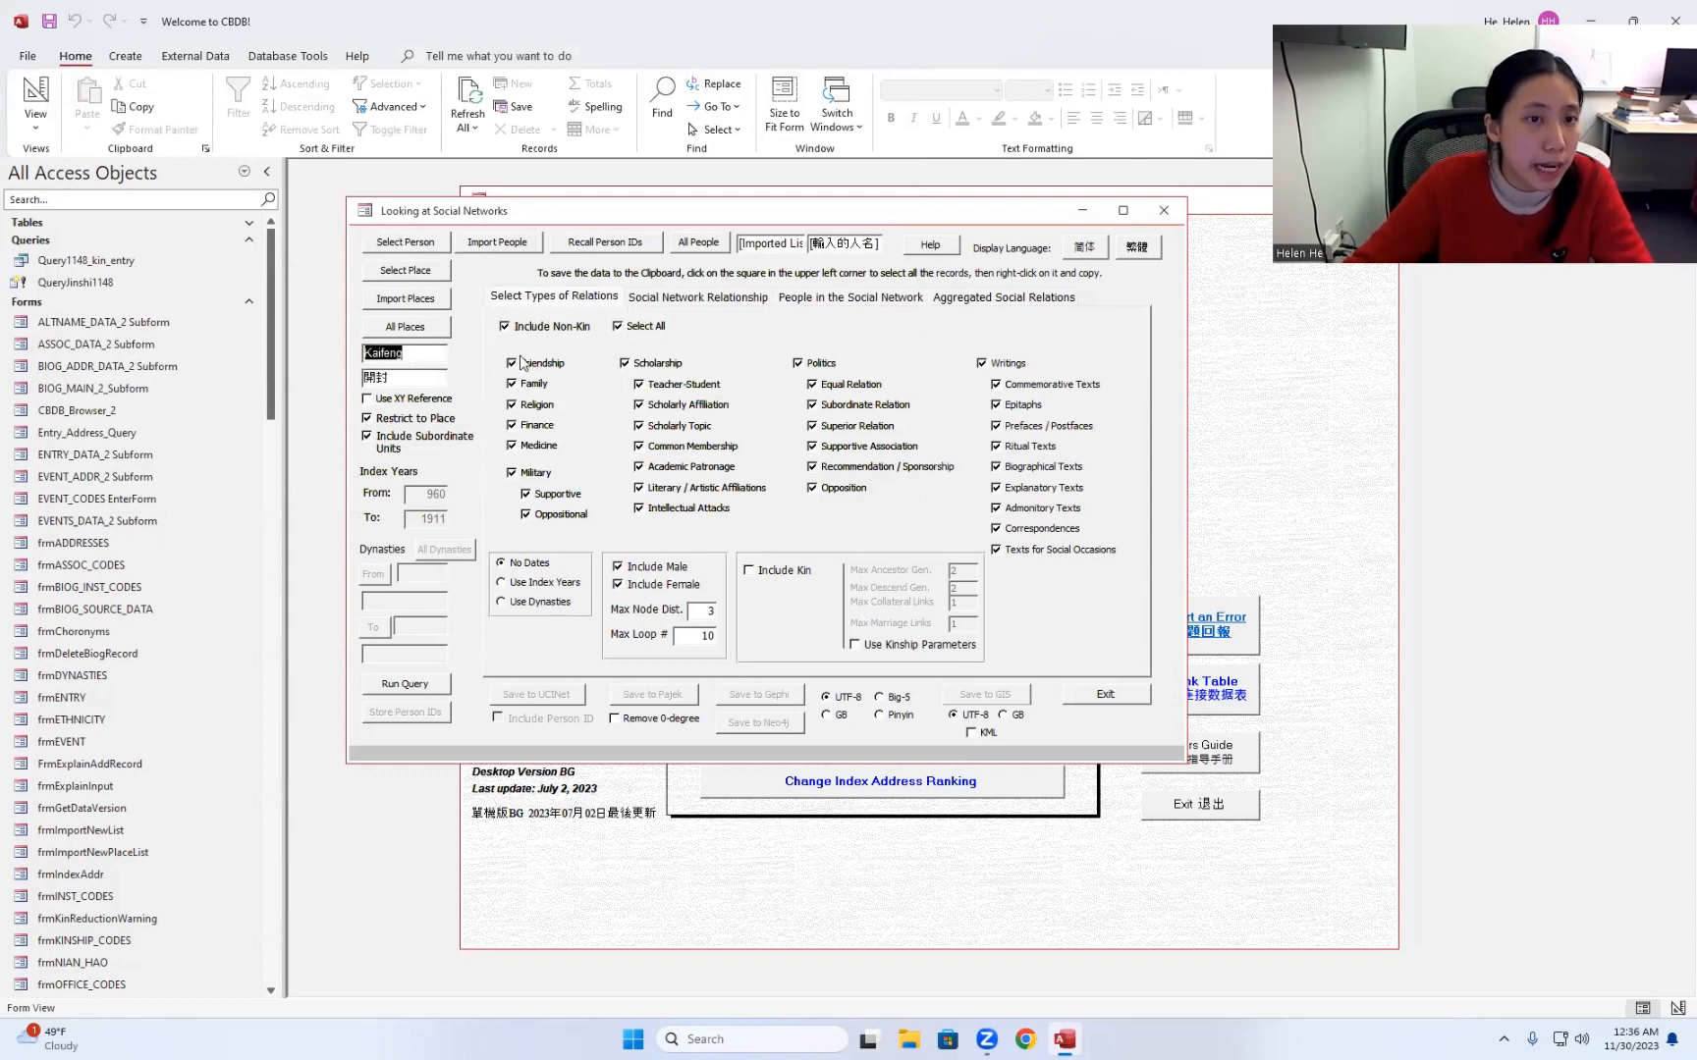
{"action": "left_click", "coordinate": [433, 329]}
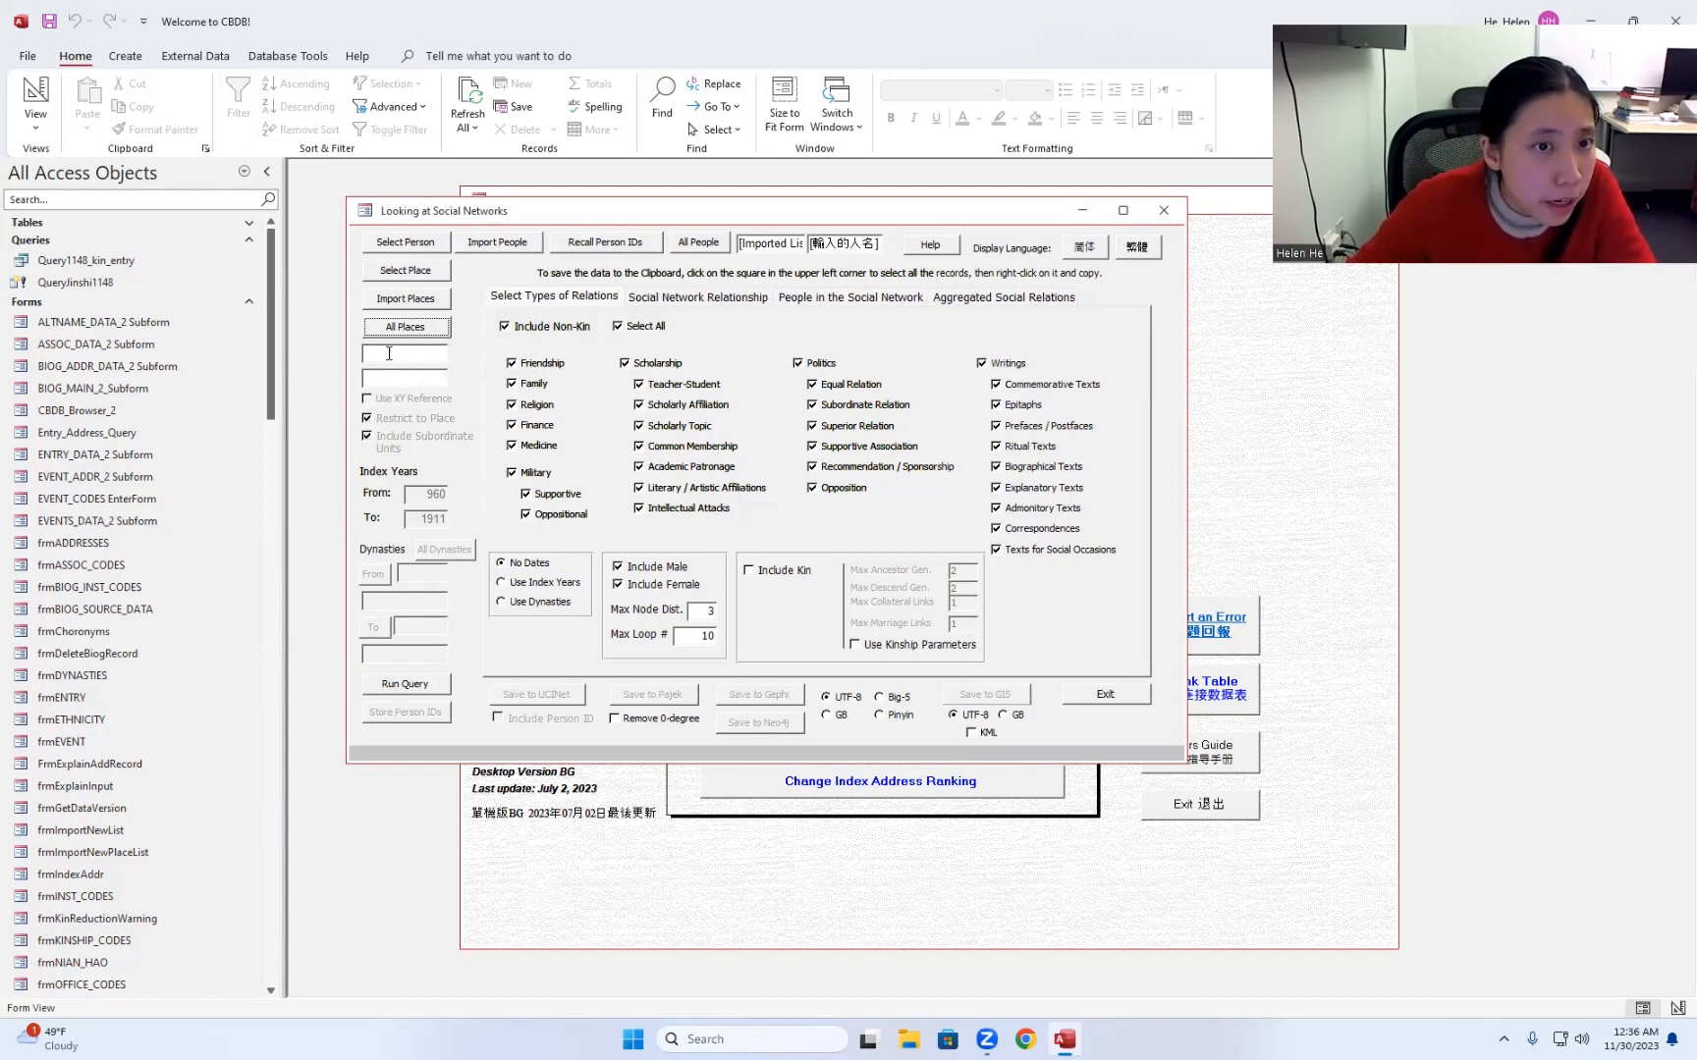
Step: Choose Kaifeng (開封), the Xian entry for 1053–1119, as the place by filtering the address list on "kaifeng"
{"action": "left_click", "coordinate": [400, 271]}
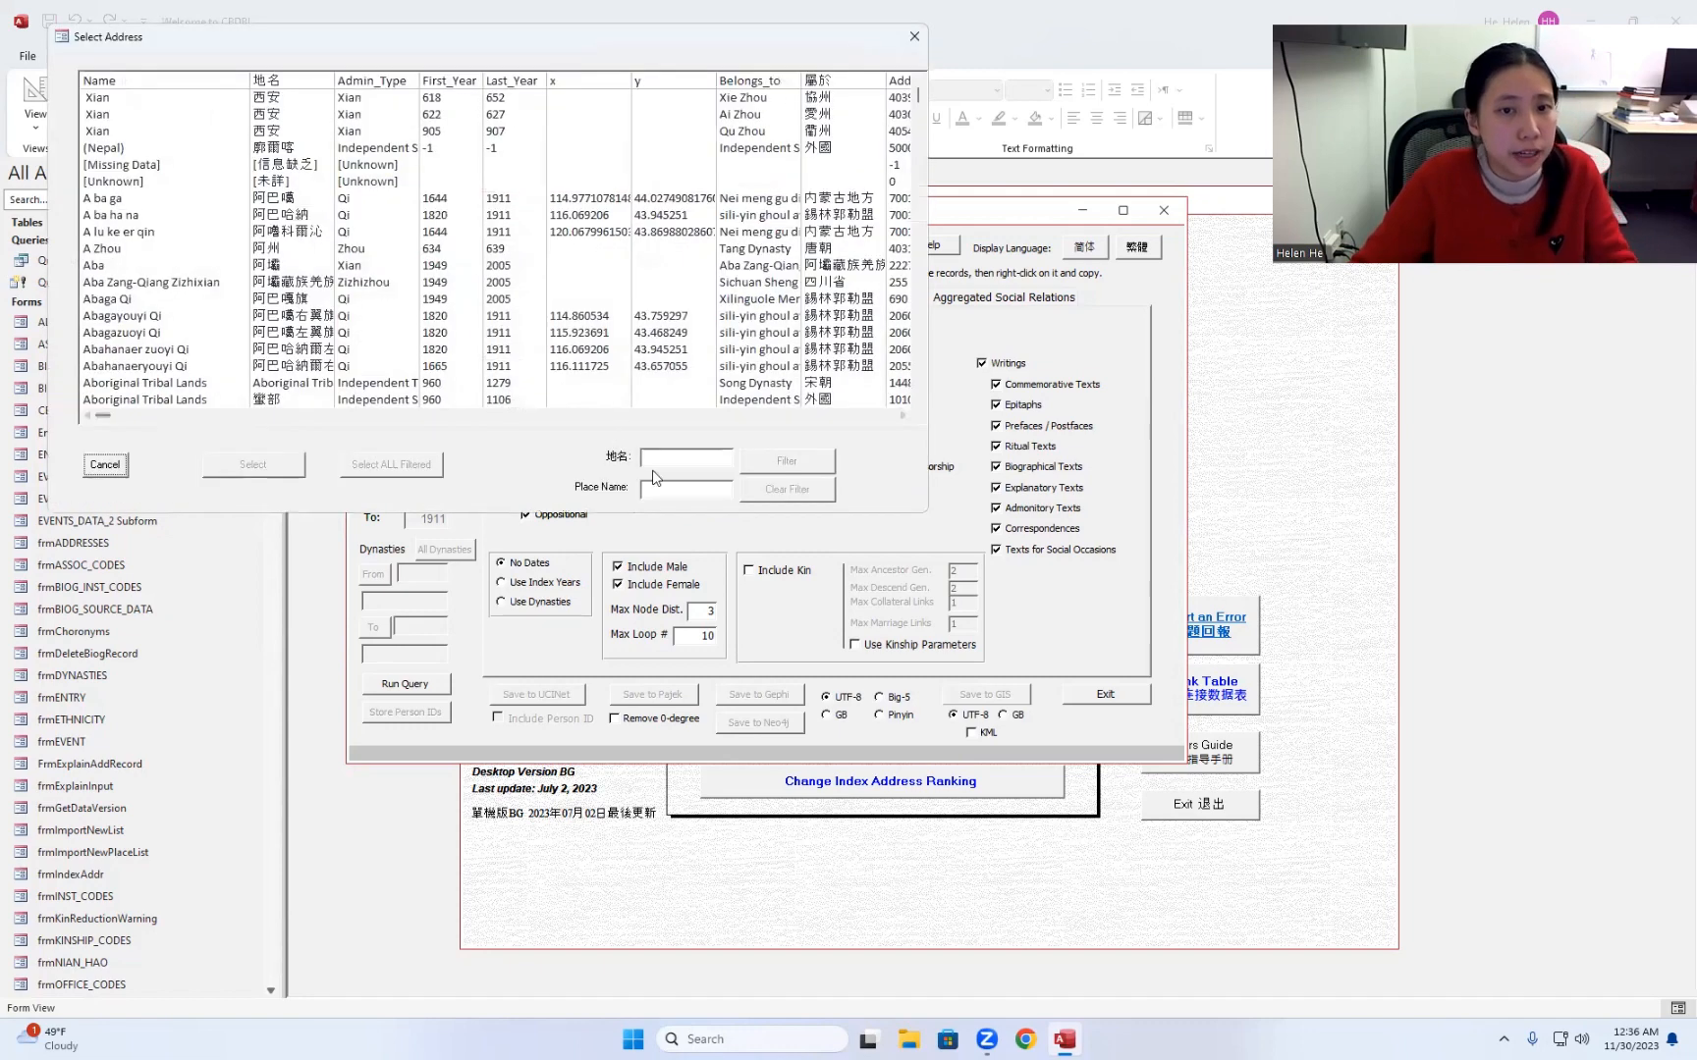
{"action": "left_click", "coordinate": [730, 489]}
{"action": "type", "text": "kaifeng"}
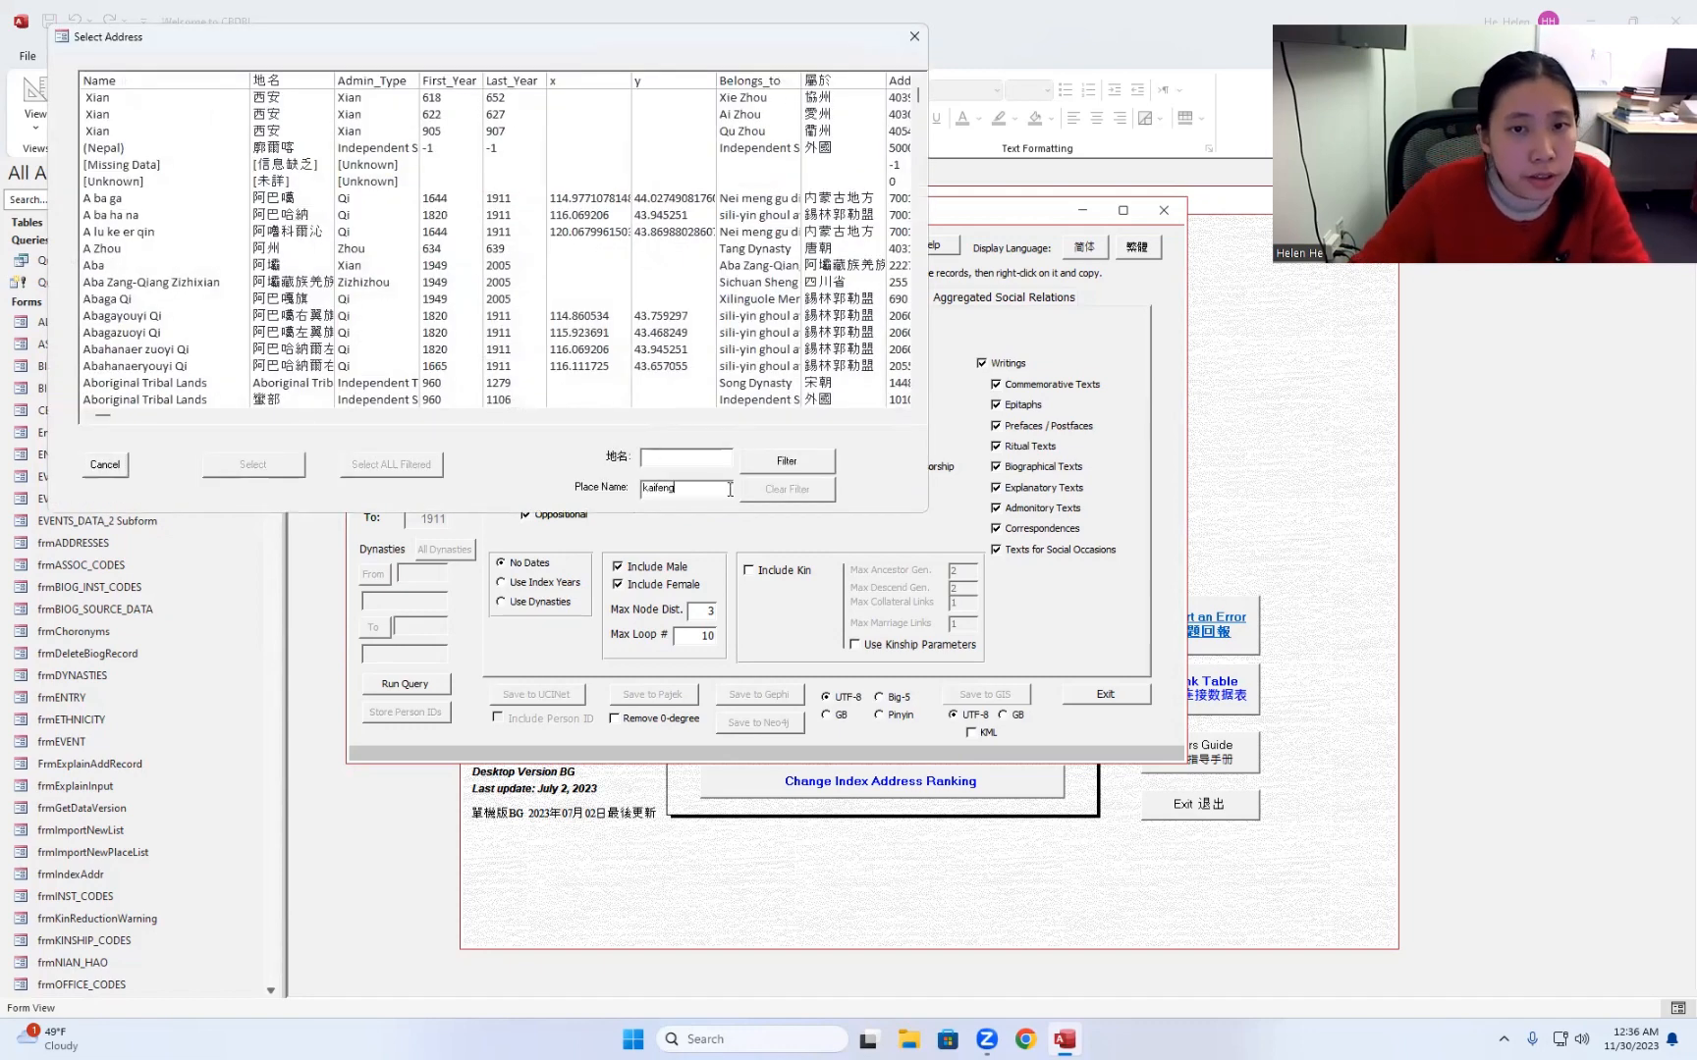
{"action": "left_click", "coordinate": [788, 458]}
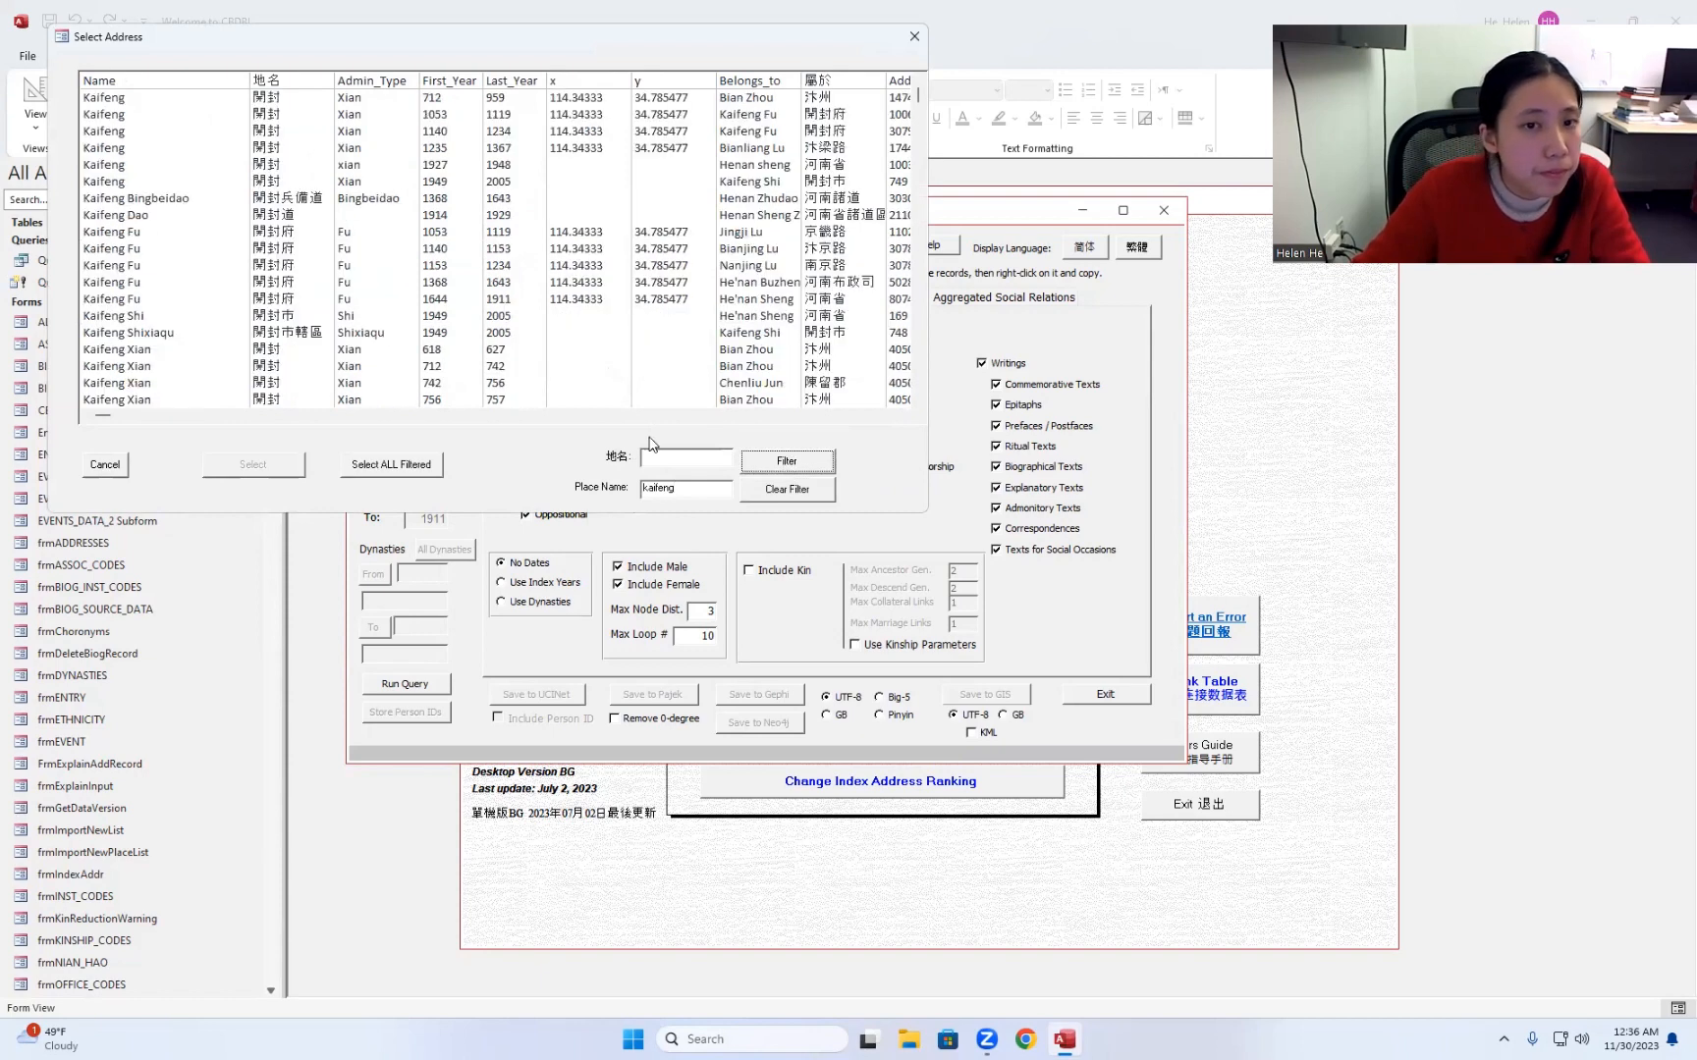
{"action": "left_click", "coordinate": [390, 120]}
{"action": "left_click", "coordinate": [282, 467]}
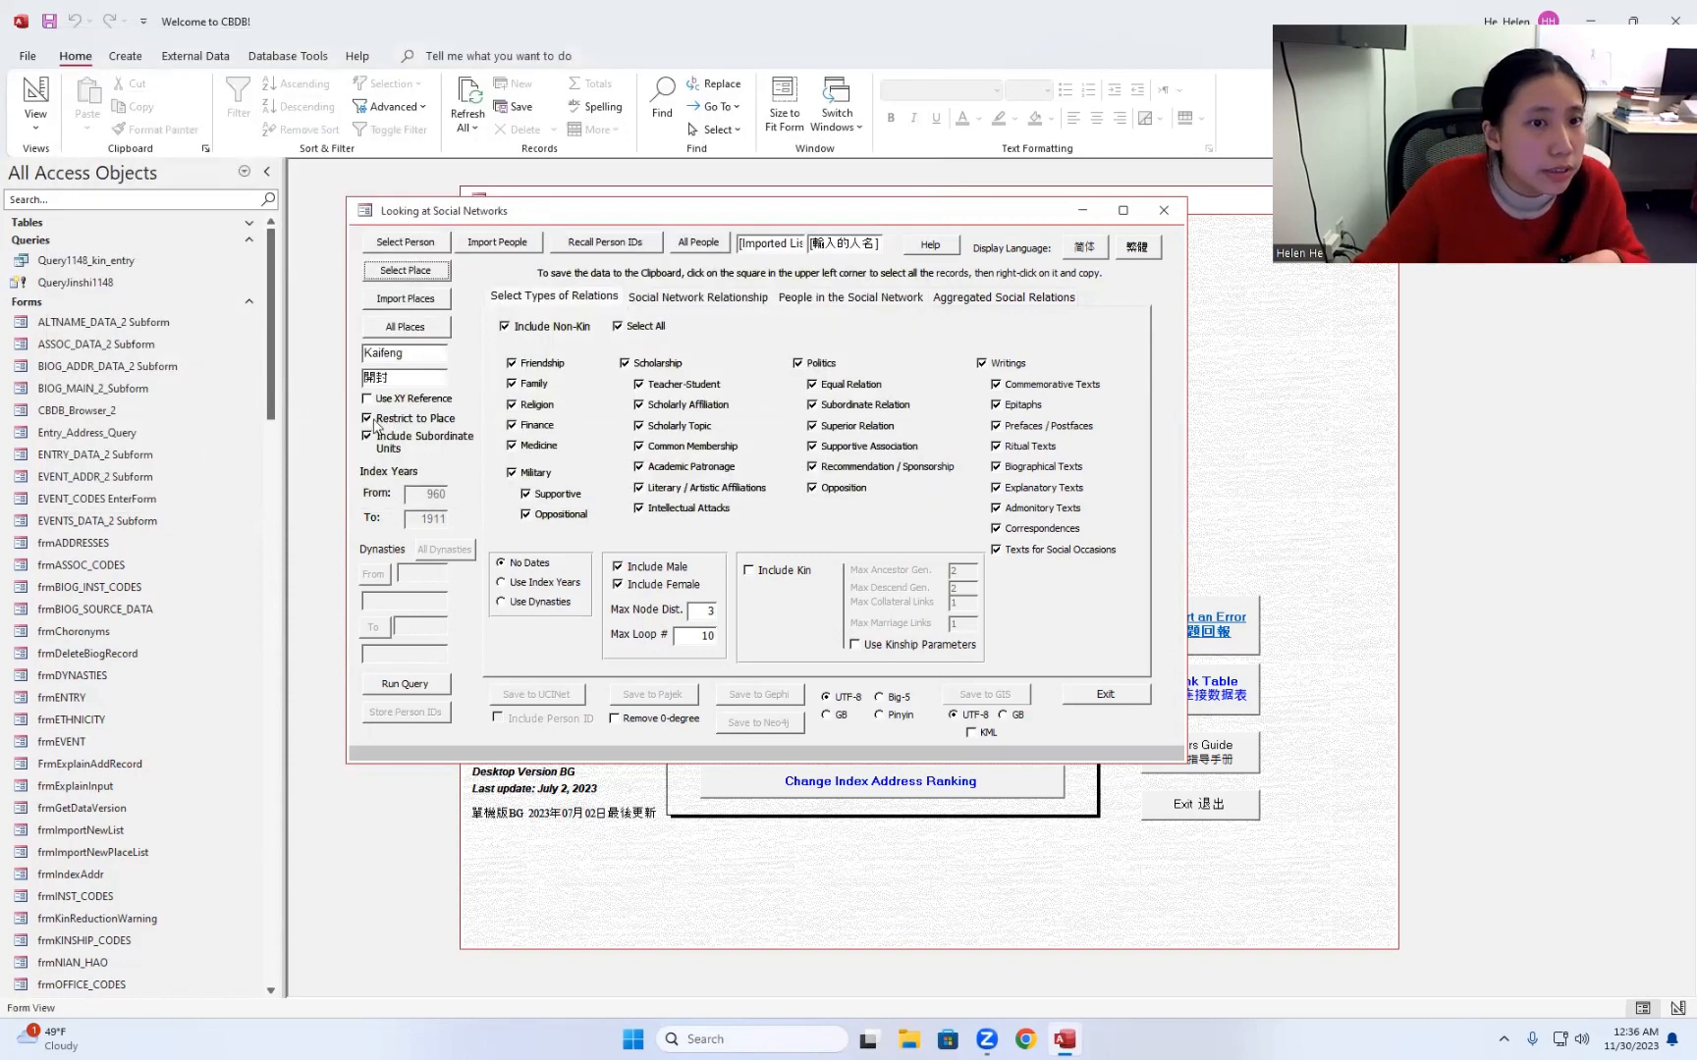
Step: Turn off Restrict to Place and reset the social networks query to all places
{"action": "left_click", "coordinate": [370, 421]}
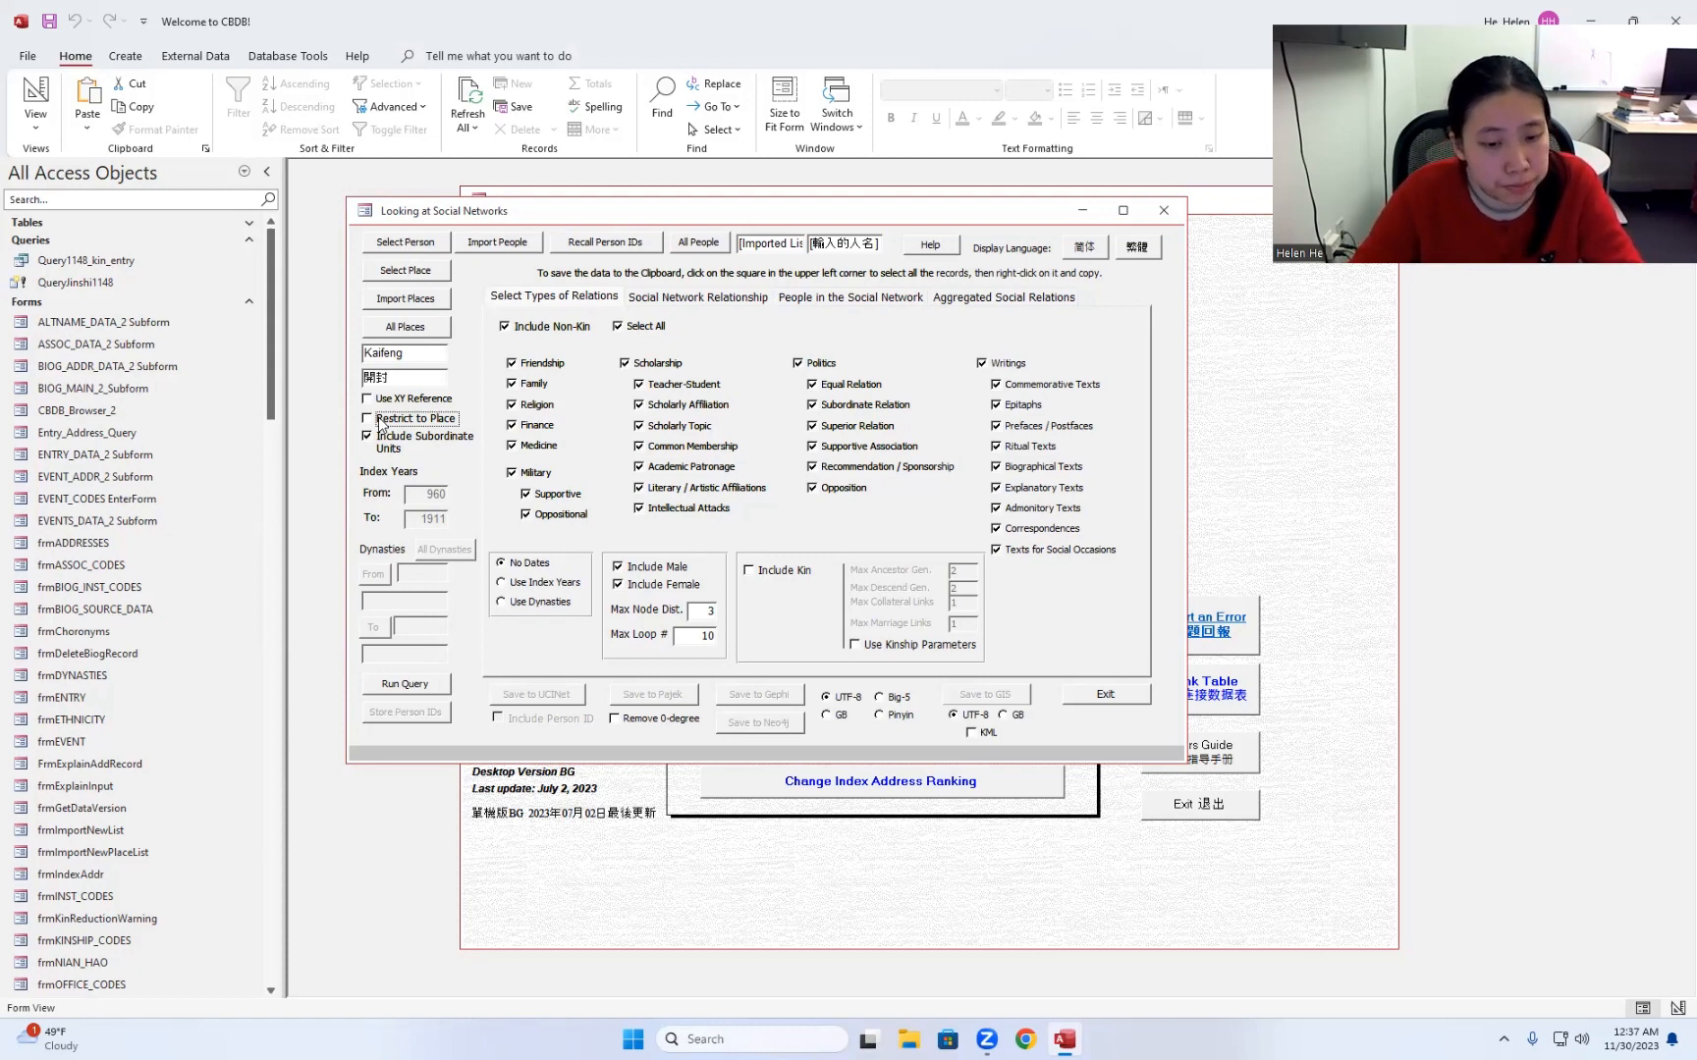
{"action": "left_click", "coordinate": [401, 338]}
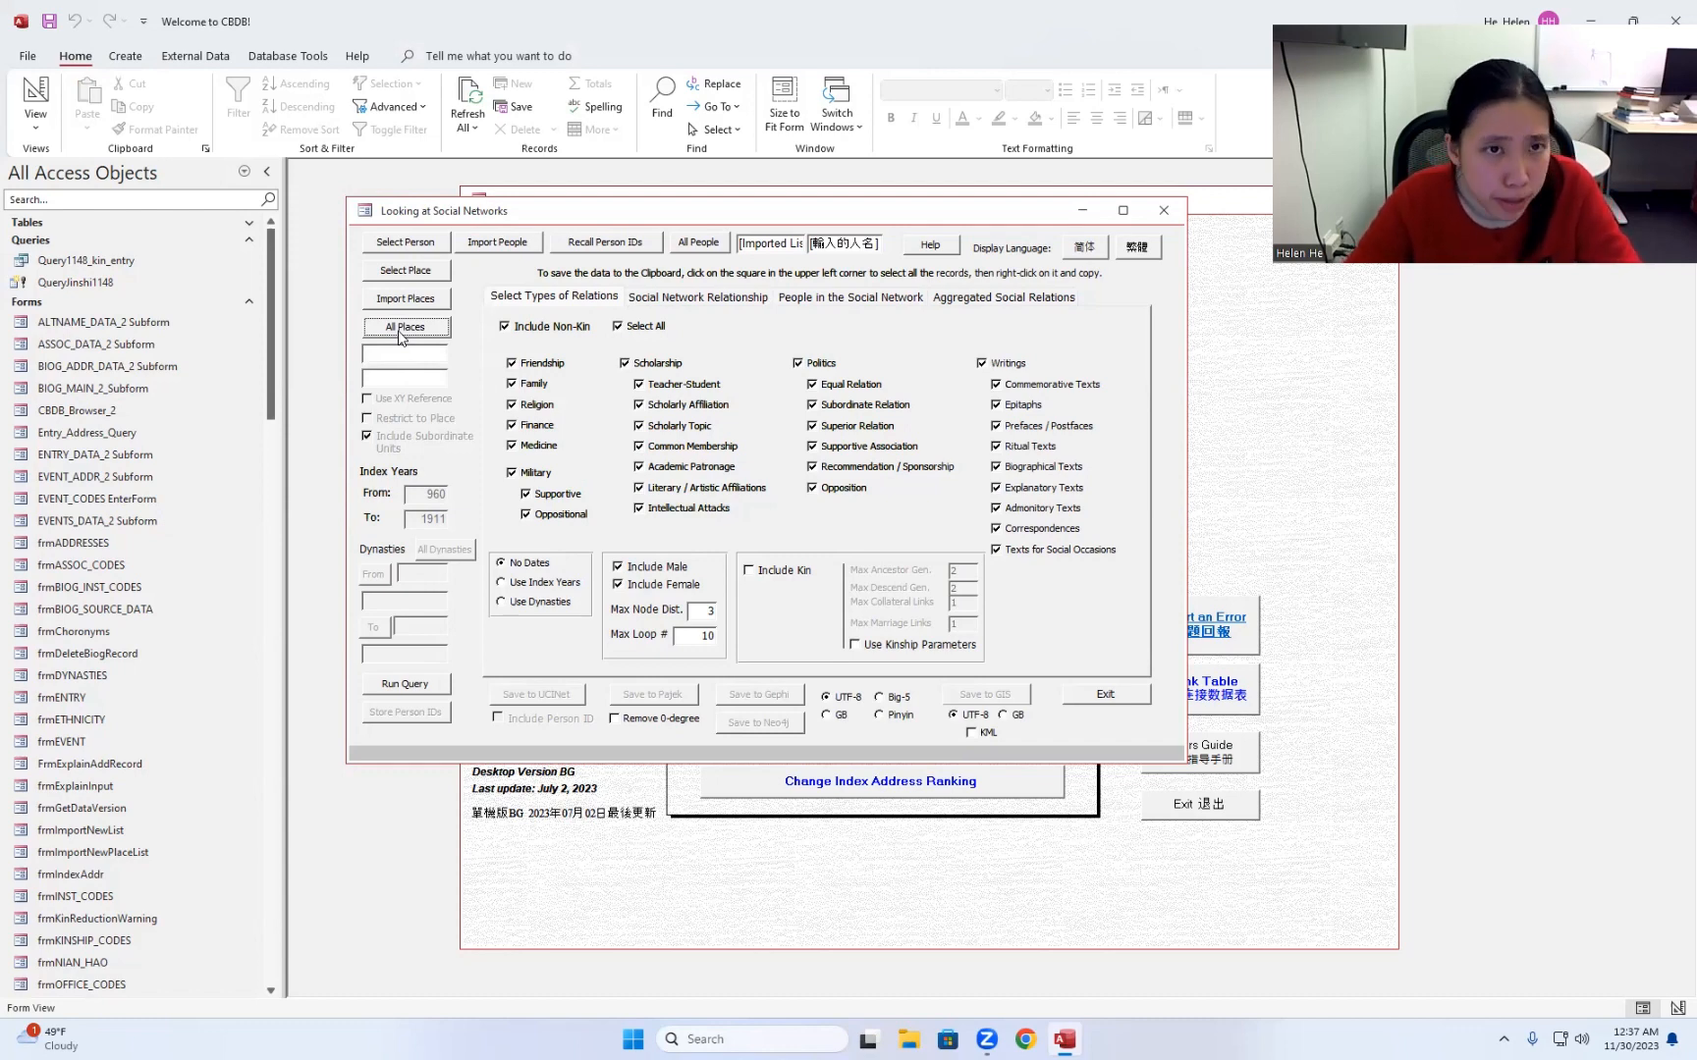
{"action": "left_click", "coordinate": [798, 240]}
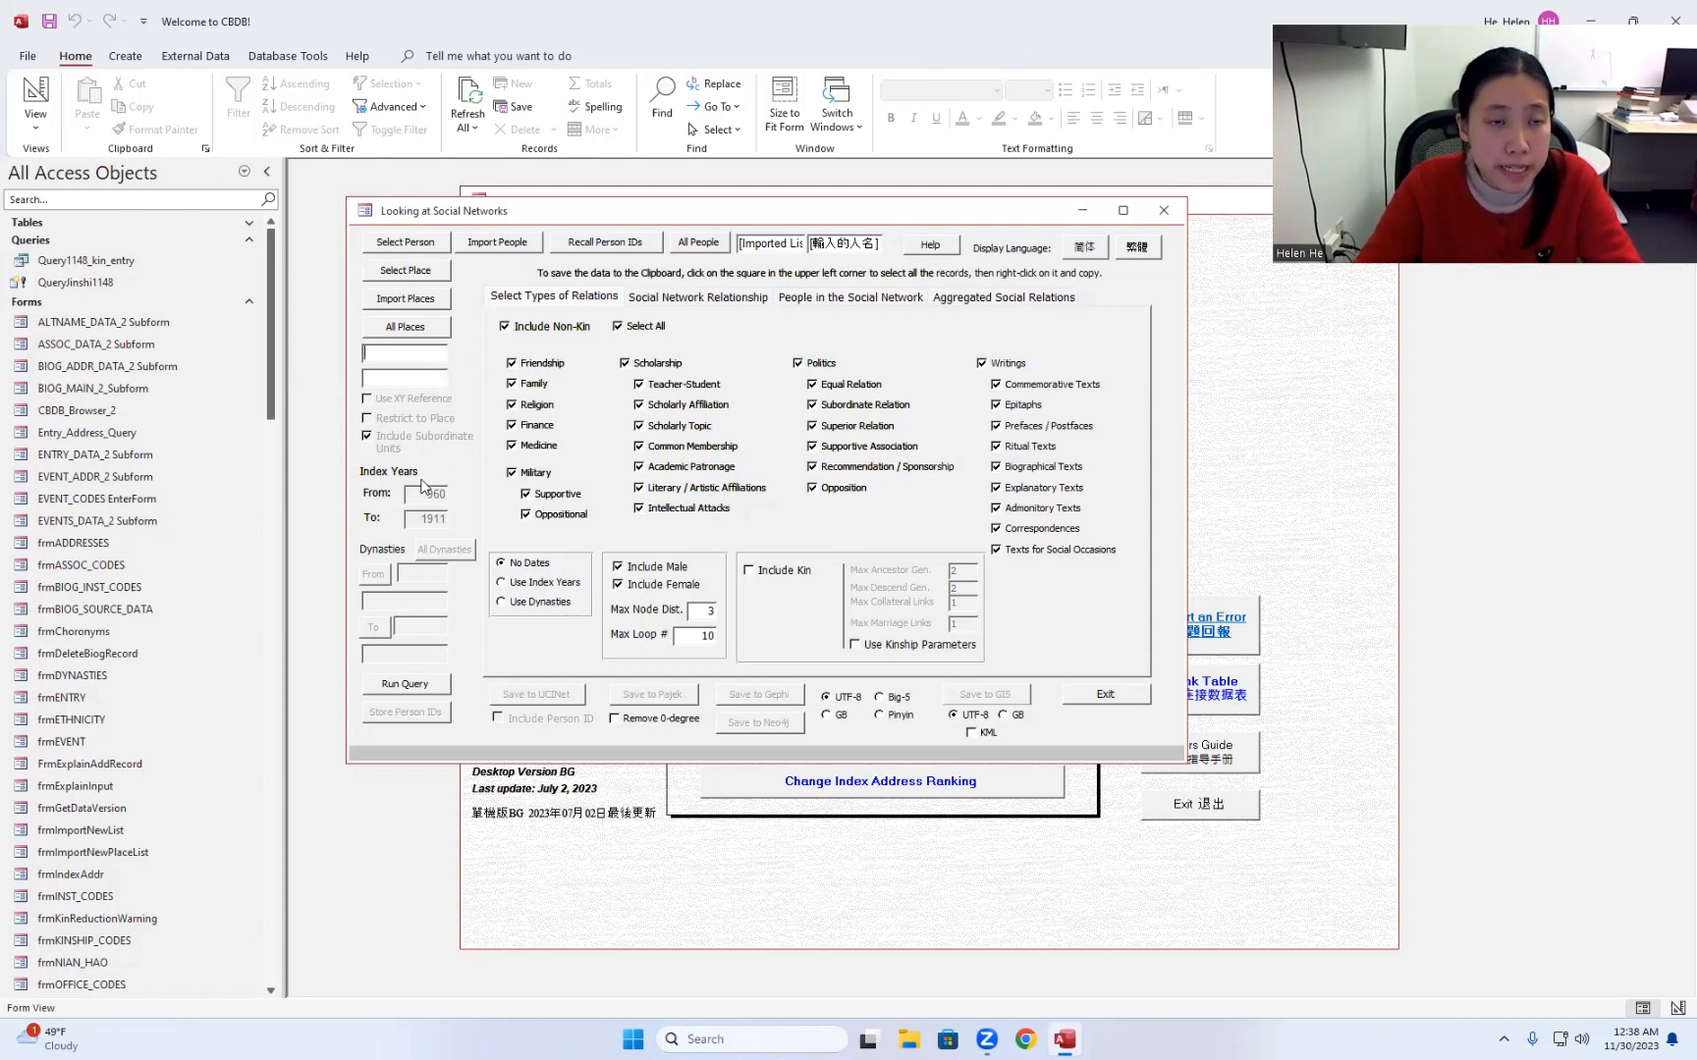
Step: Try the dynasties date option, and set the social networks query to use index years
{"action": "left_click", "coordinate": [521, 586]}
{"action": "left_click", "coordinate": [522, 603]}
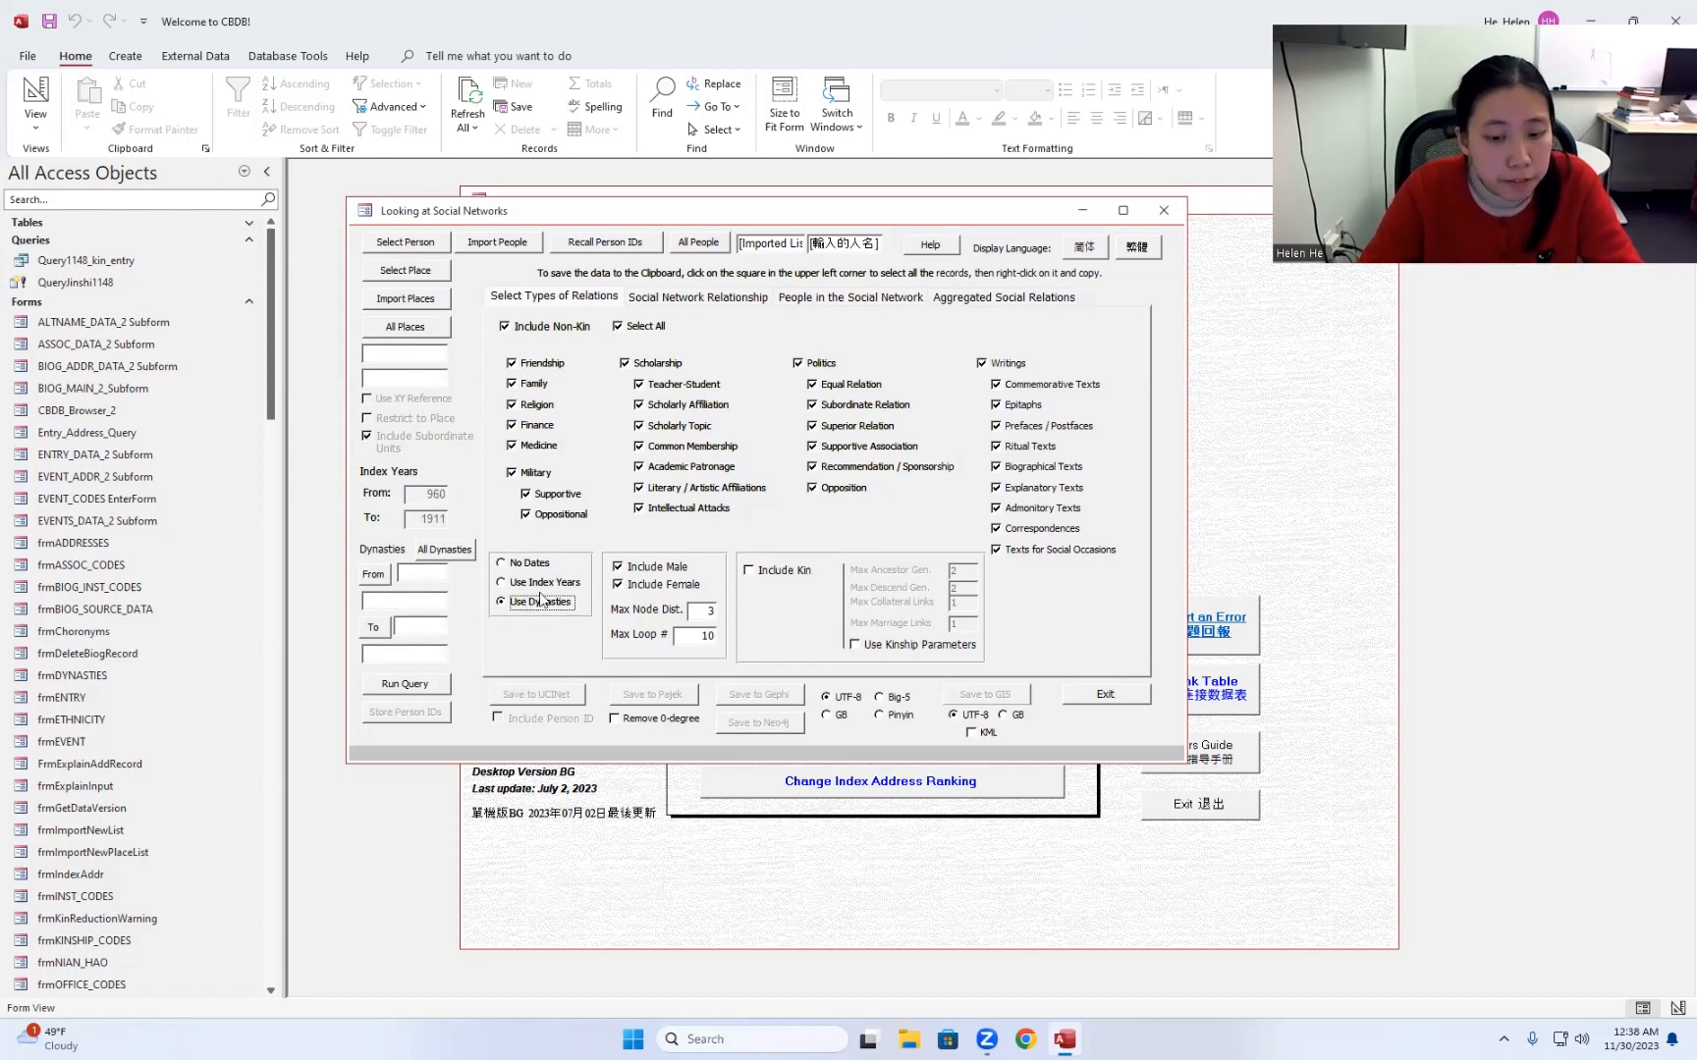
{"action": "left_click", "coordinate": [542, 583]}
{"action": "left_click", "coordinate": [413, 492]}
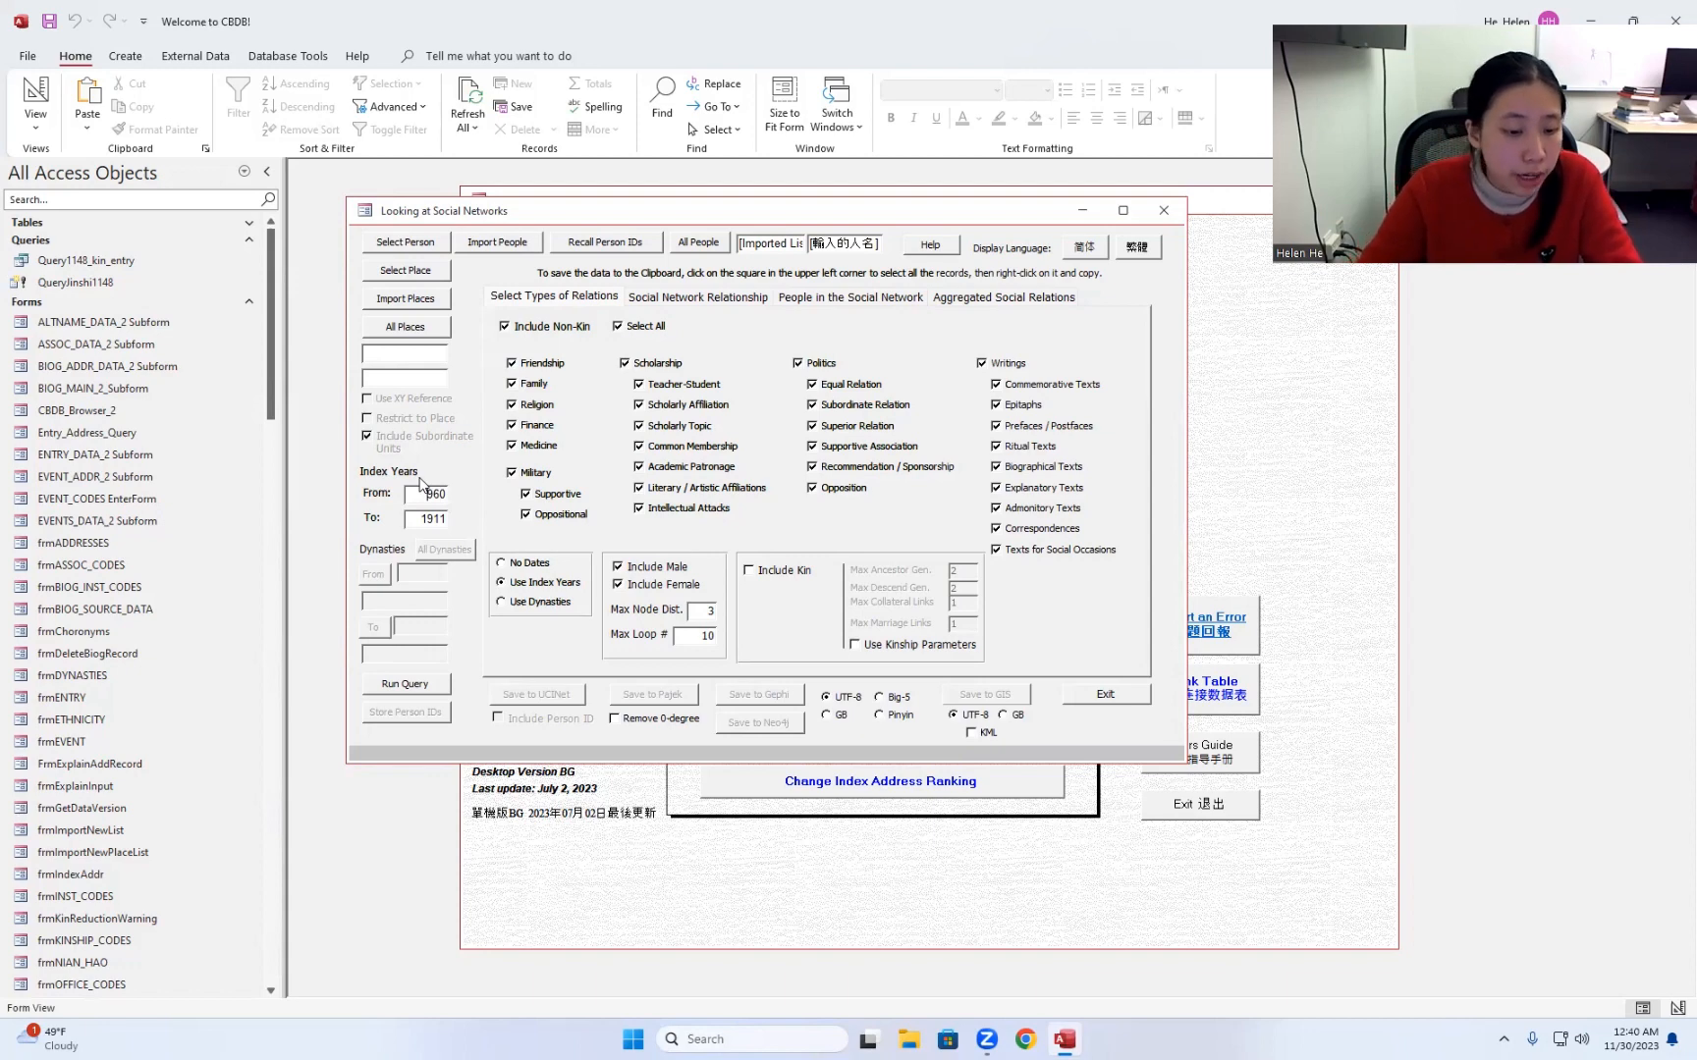
Step: Set the query's index year range from 1000 to 1086
{"action": "left_click_drag", "start_coordinate": [424, 494], "coordinate": [474, 501]}
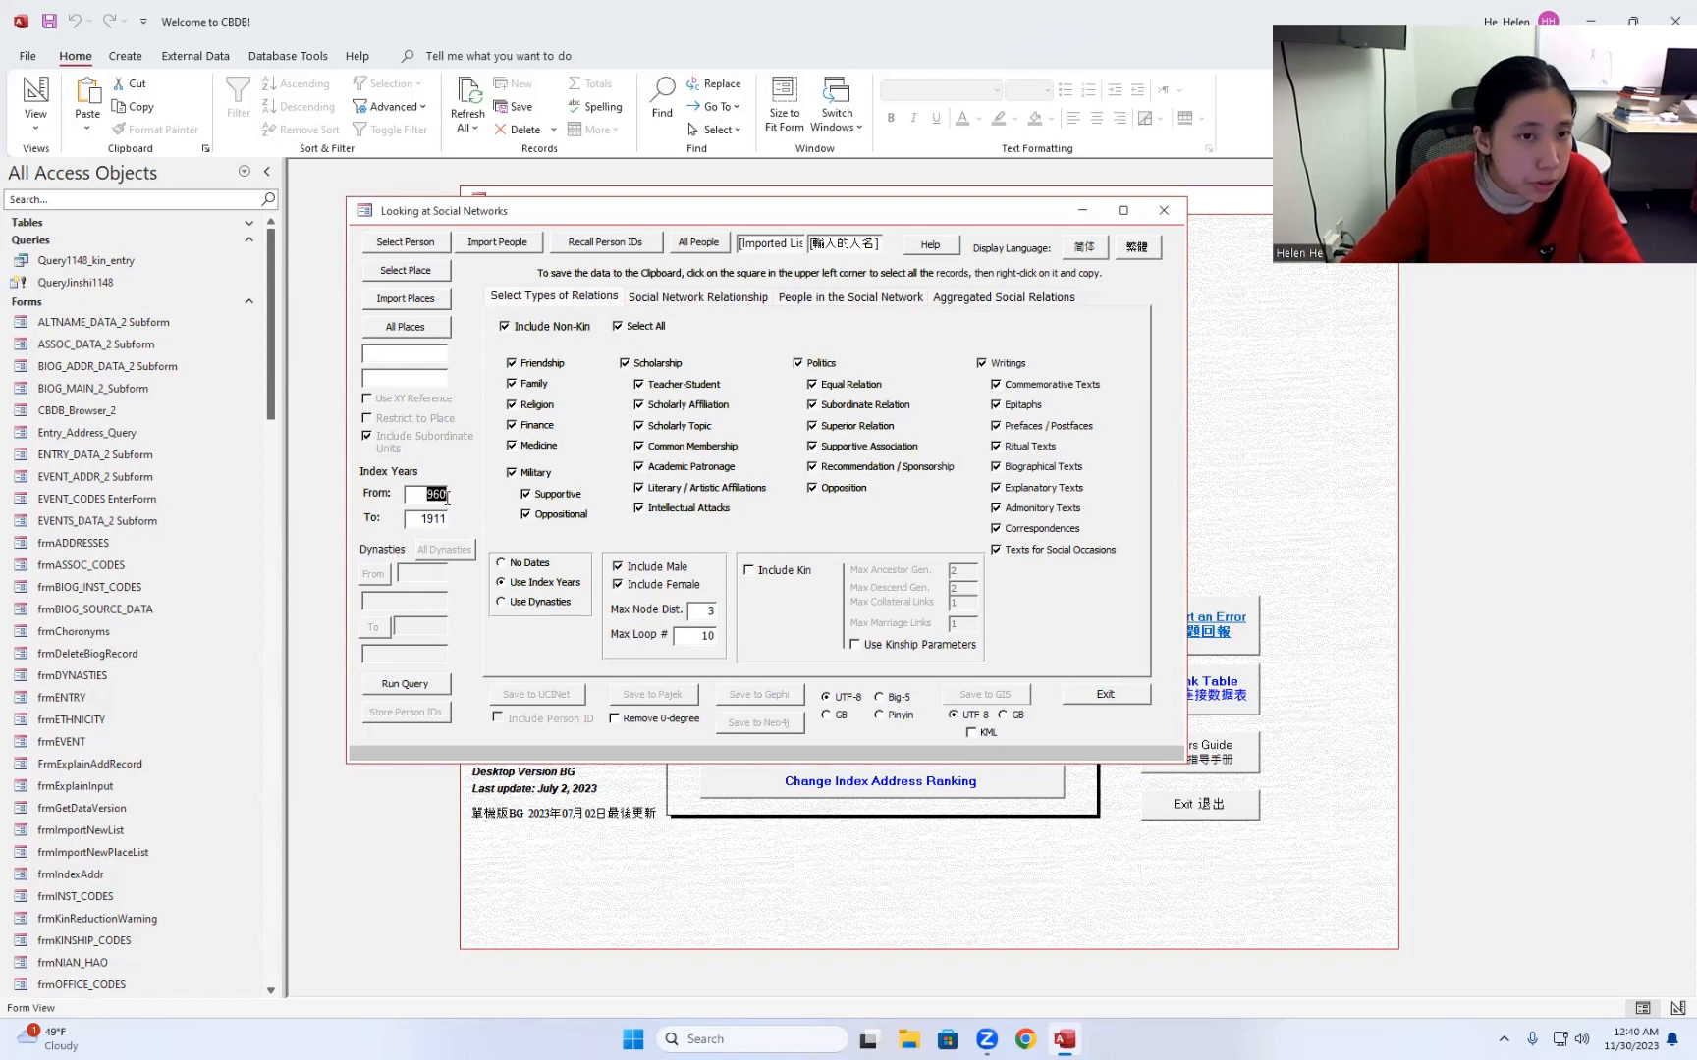
{"action": "left_click", "coordinate": [448, 498]}
{"action": "left_click_drag", "start_coordinate": [429, 492], "coordinate": [481, 506]}
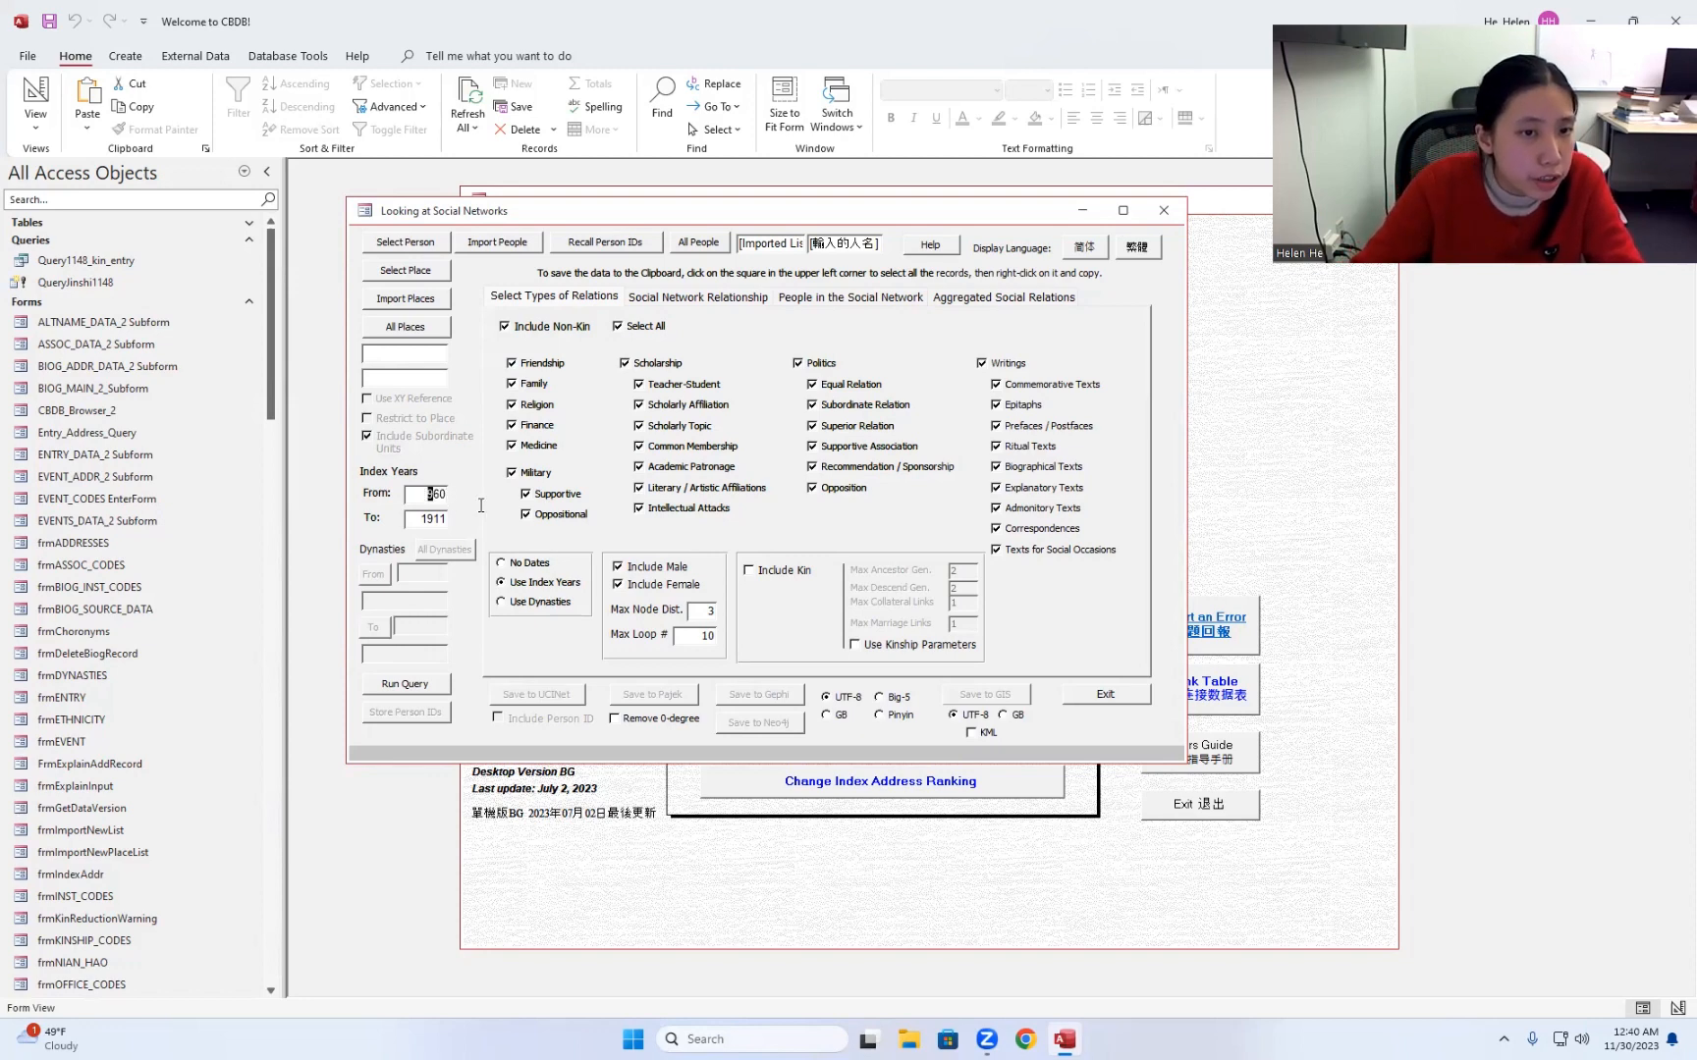
{"action": "type", "text": "100"}
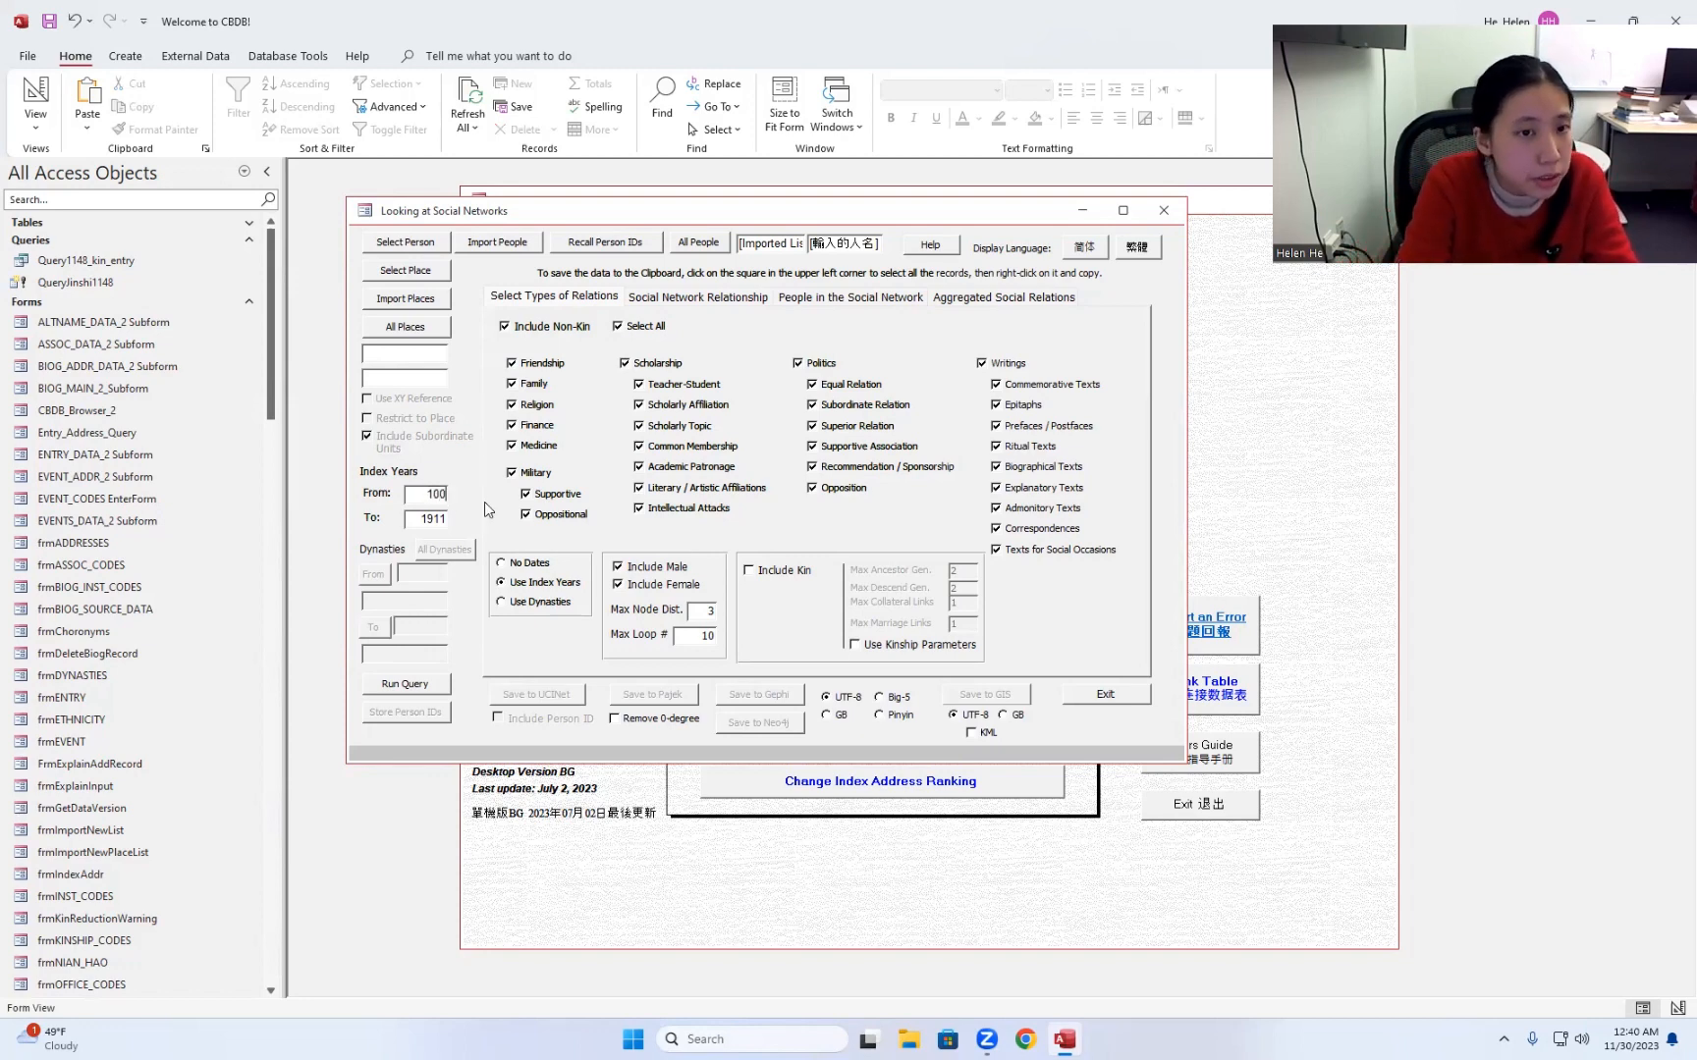
{"action": "type", "text": "0"}
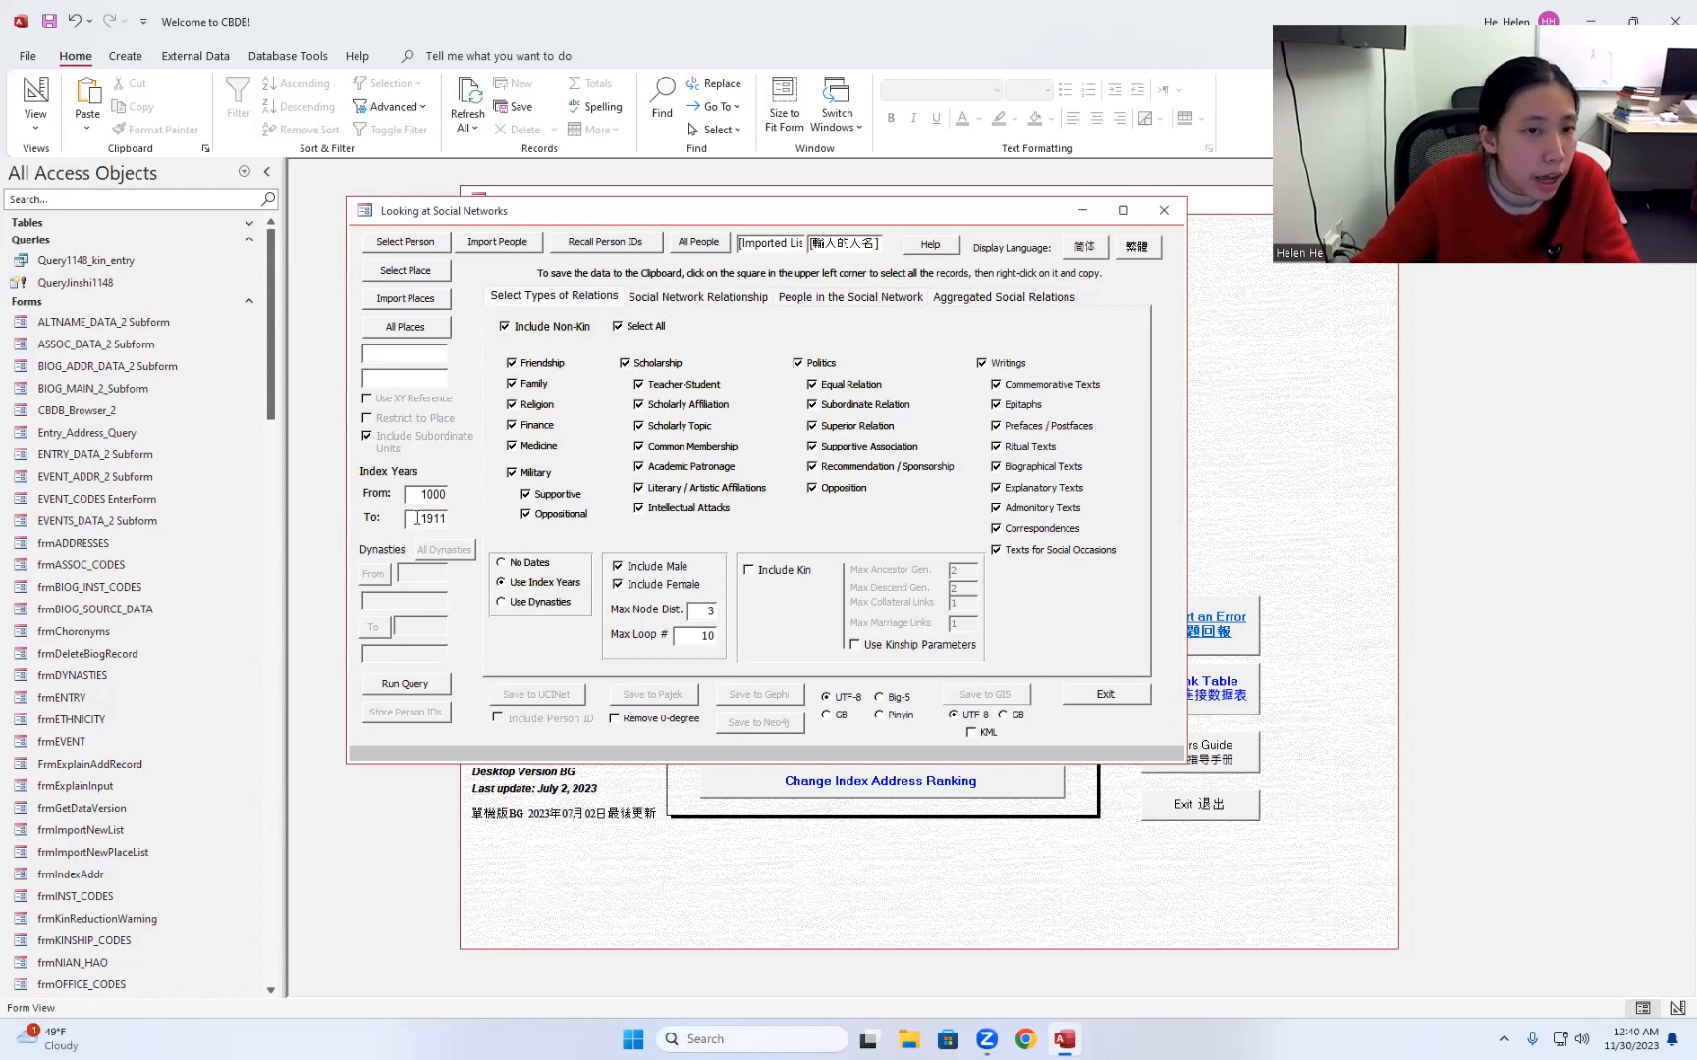
{"action": "left_click_drag", "start_coordinate": [417, 518], "coordinate": [517, 535]}
{"action": "type", "text": "1"}
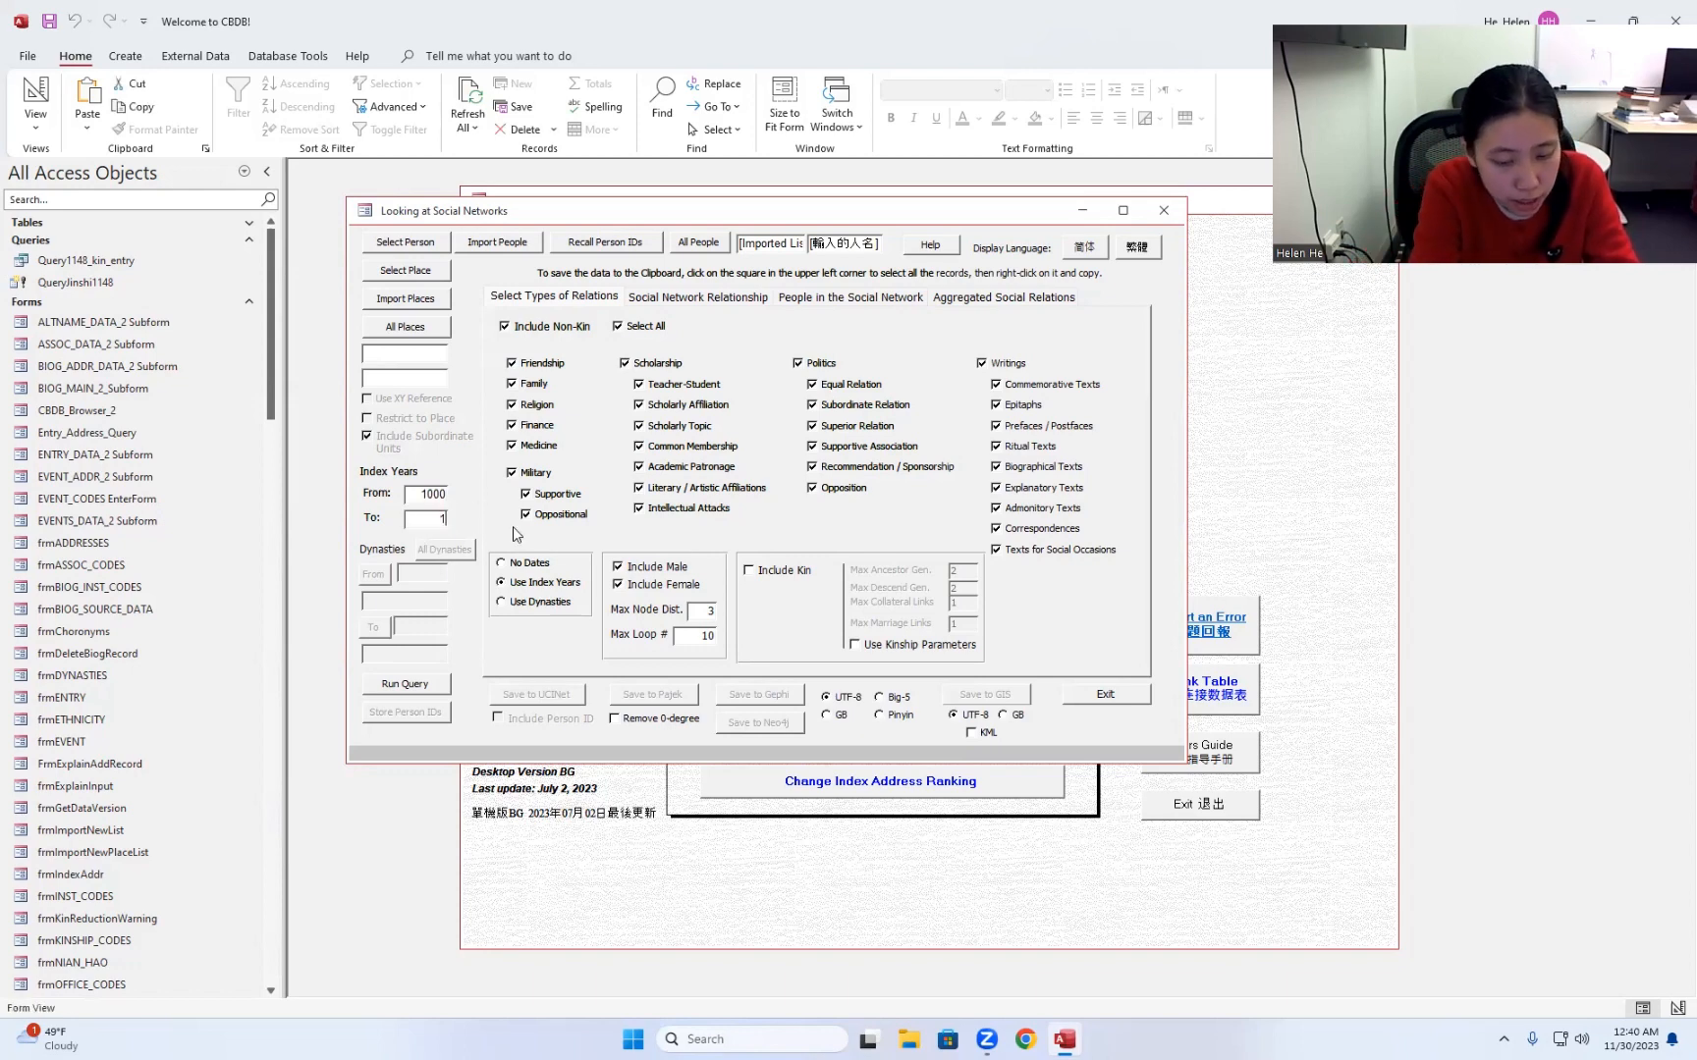
{"action": "type", "text": "08"}
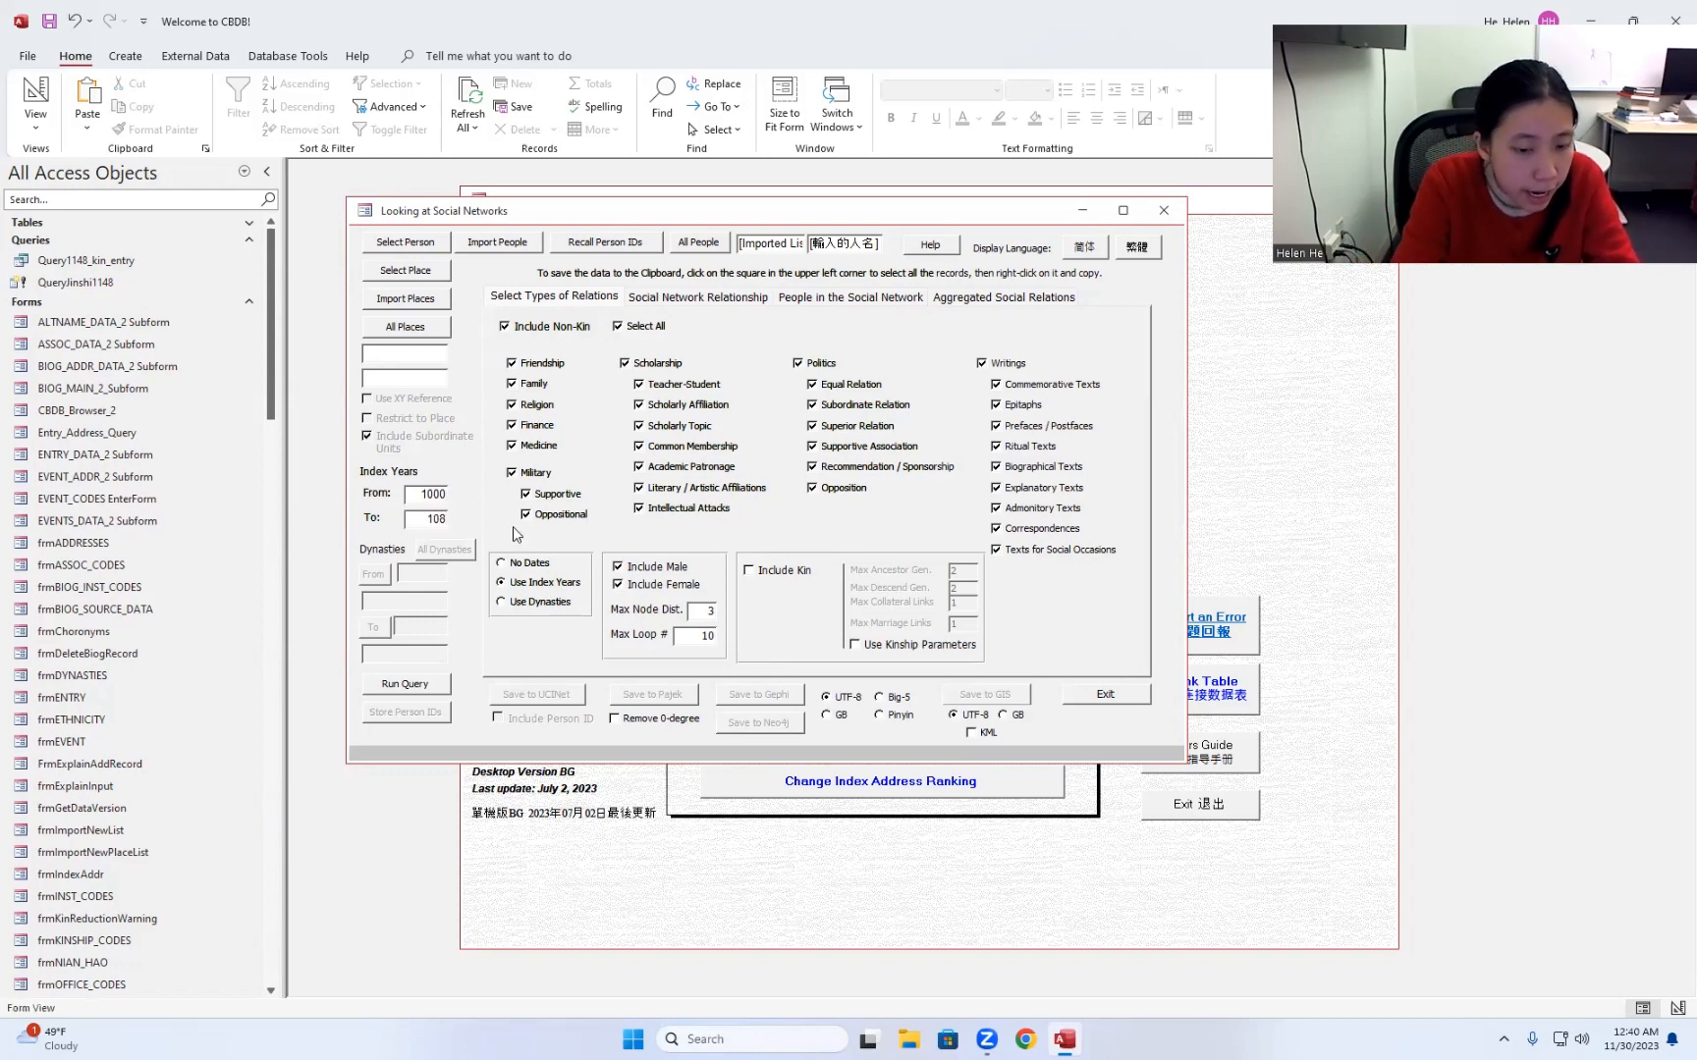
{"action": "type", "text": "6"}
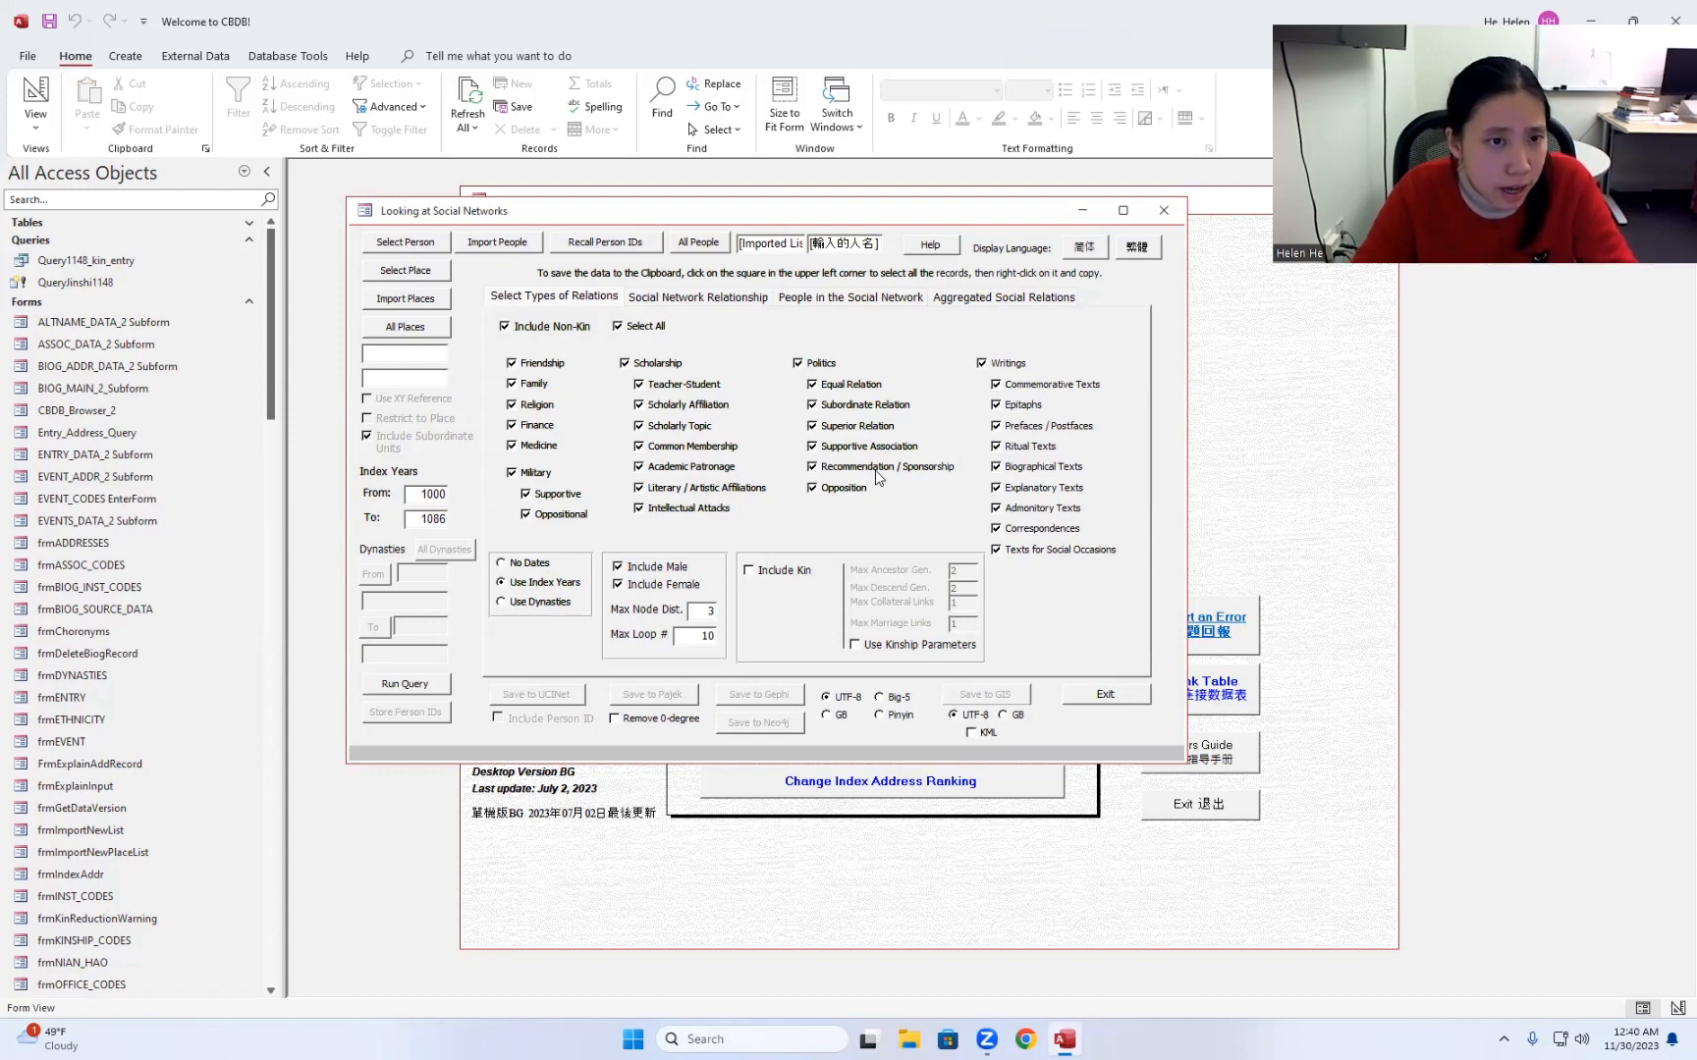
{"action": "left_click_drag", "start_coordinate": [412, 494], "coordinate": [510, 497]}
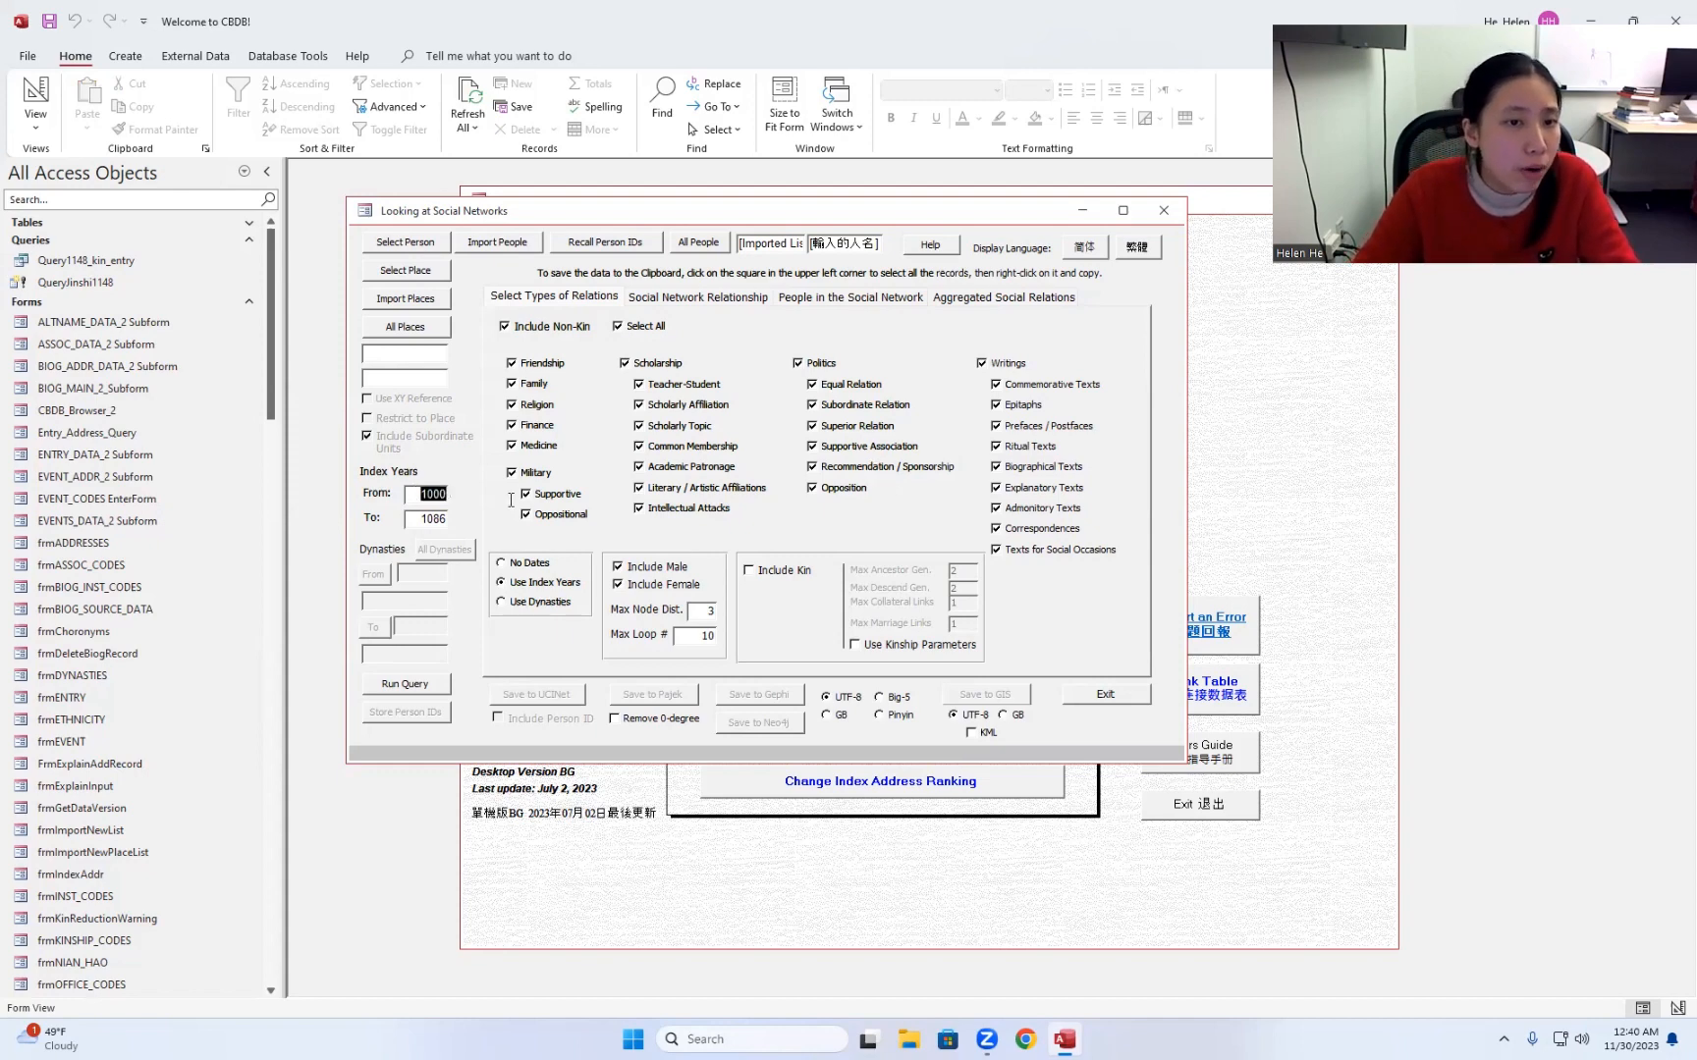
{"action": "left_click", "coordinate": [443, 517]}
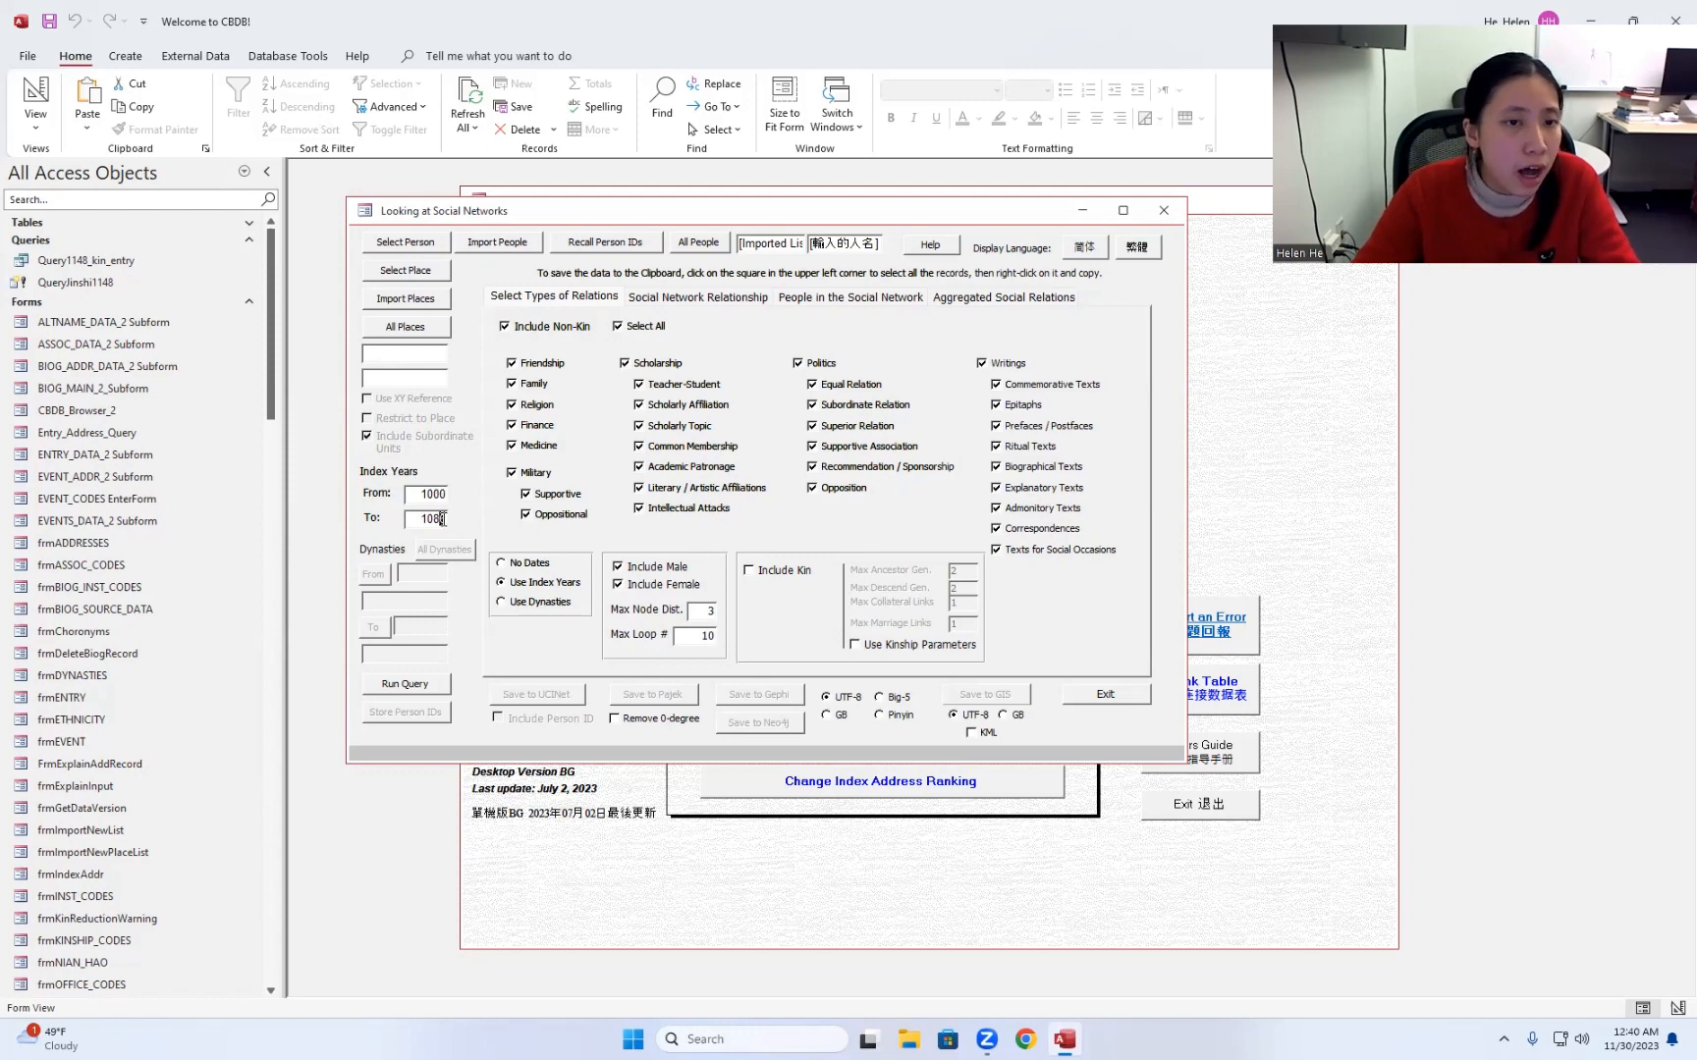
{"action": "mouse_move", "coordinate": [423, 495]}
{"action": "left_mouse_down"}
{"action": "mouse_move", "coordinate": [452, 500]}
{"action": "mouse_move", "coordinate": [409, 493]}
{"action": "left_mouse_up"}
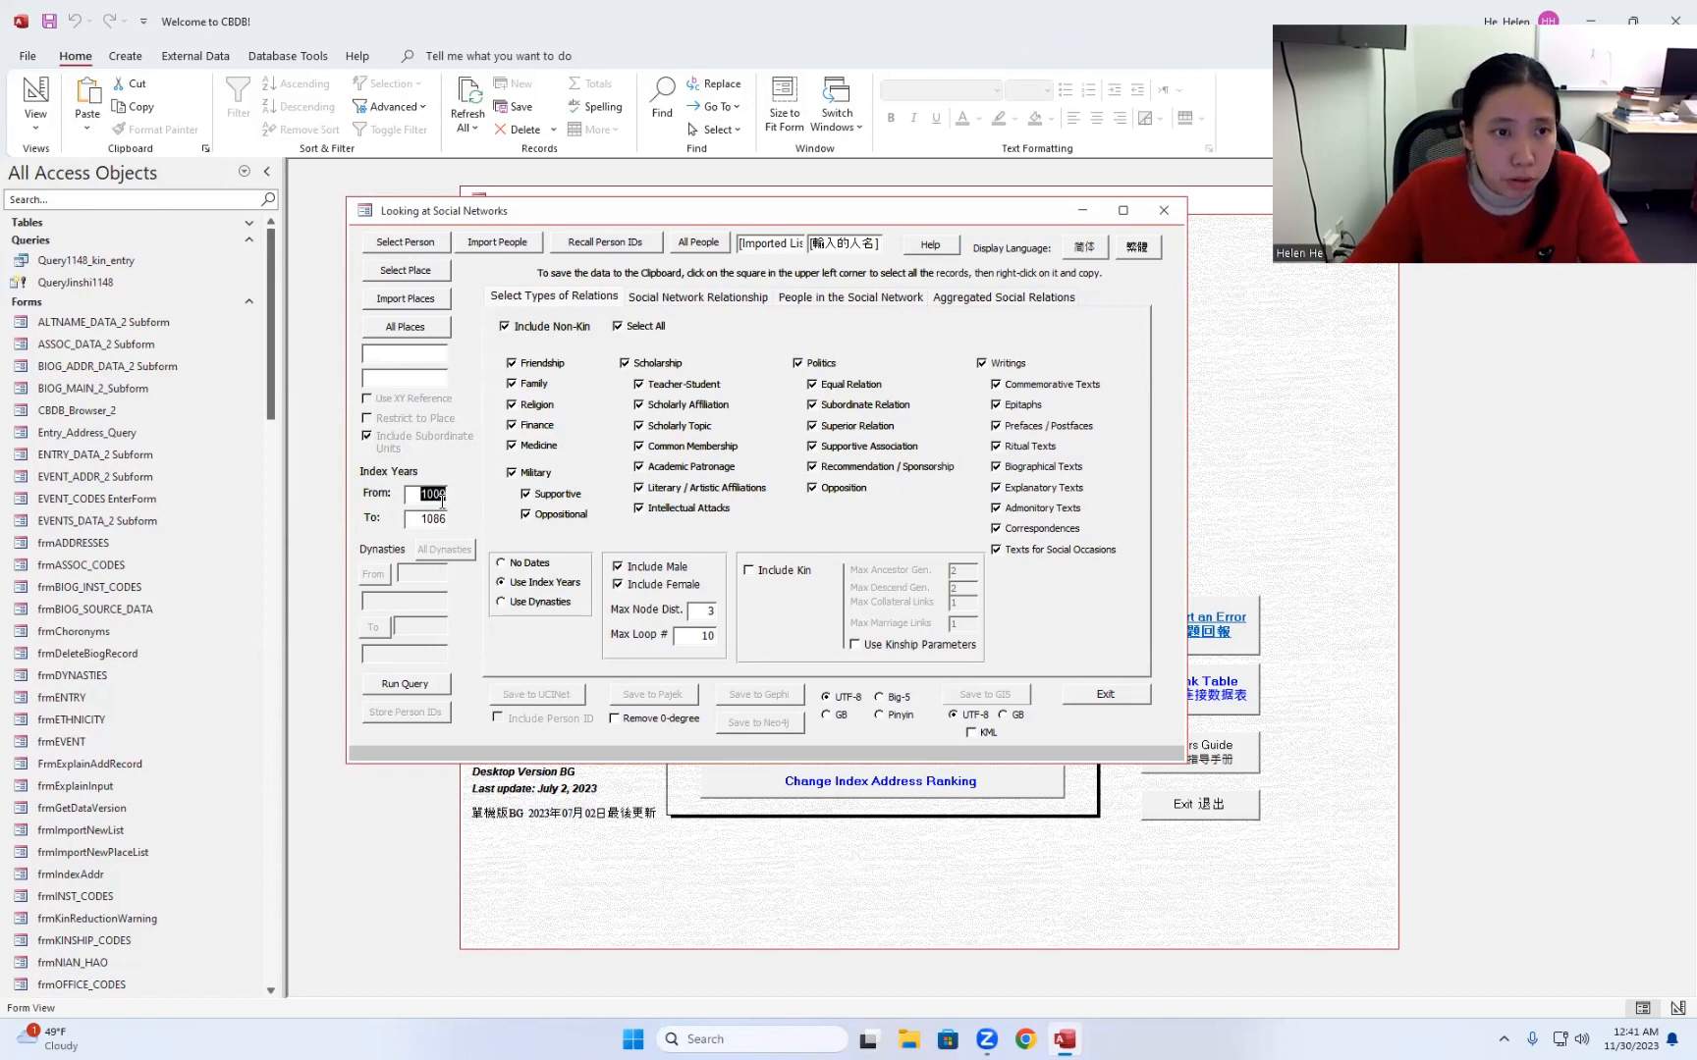
{"action": "double_click", "coordinate": [427, 520]}
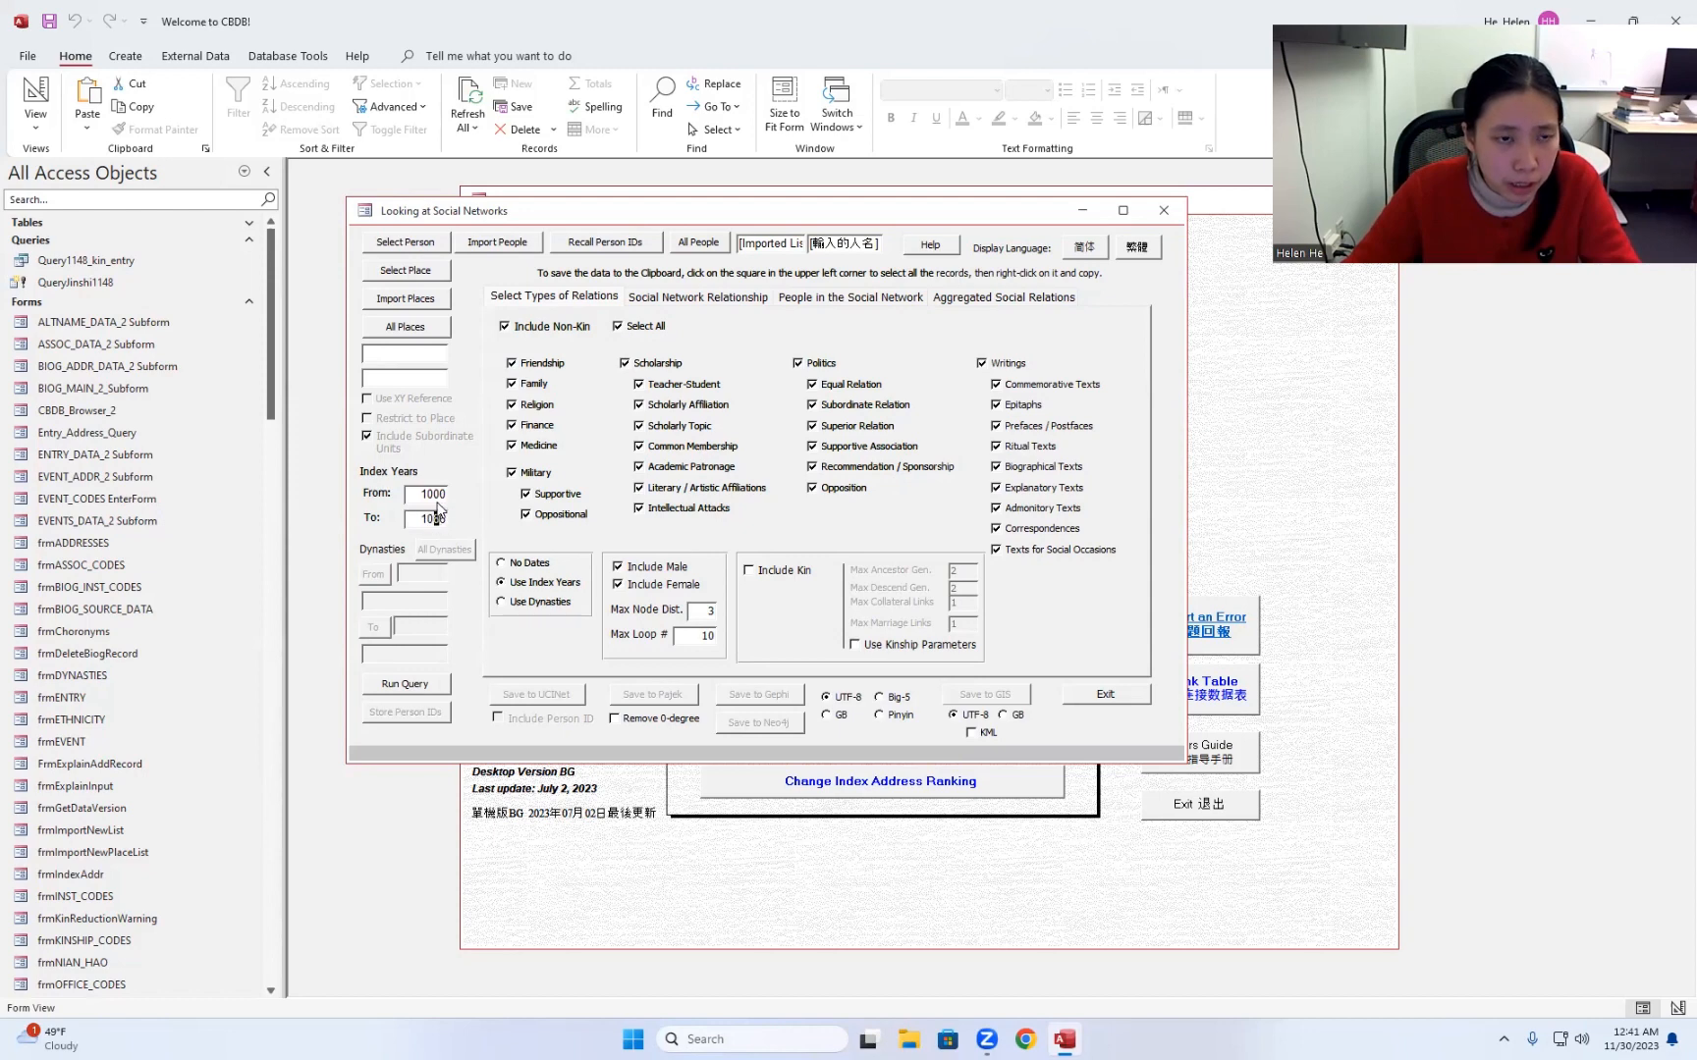
{"action": "double_click", "coordinate": [432, 494]}
{"action": "left_click", "coordinate": [432, 521]}
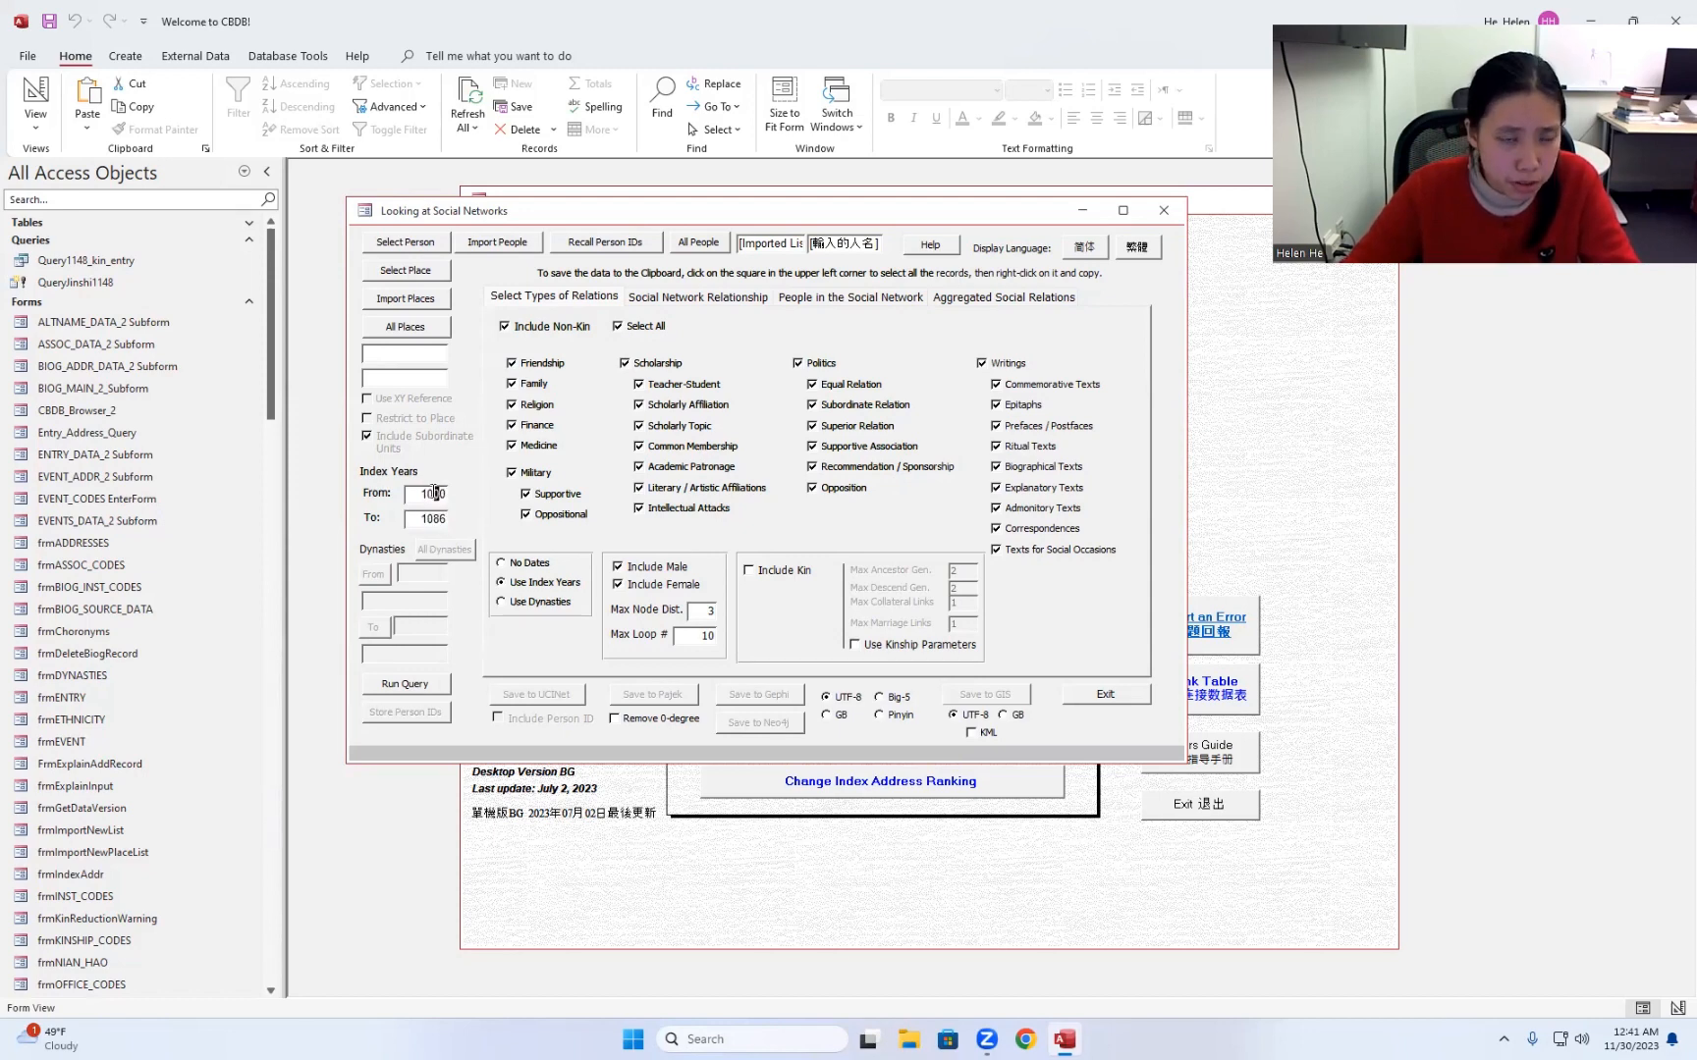
{"action": "left_click", "coordinate": [435, 493]}
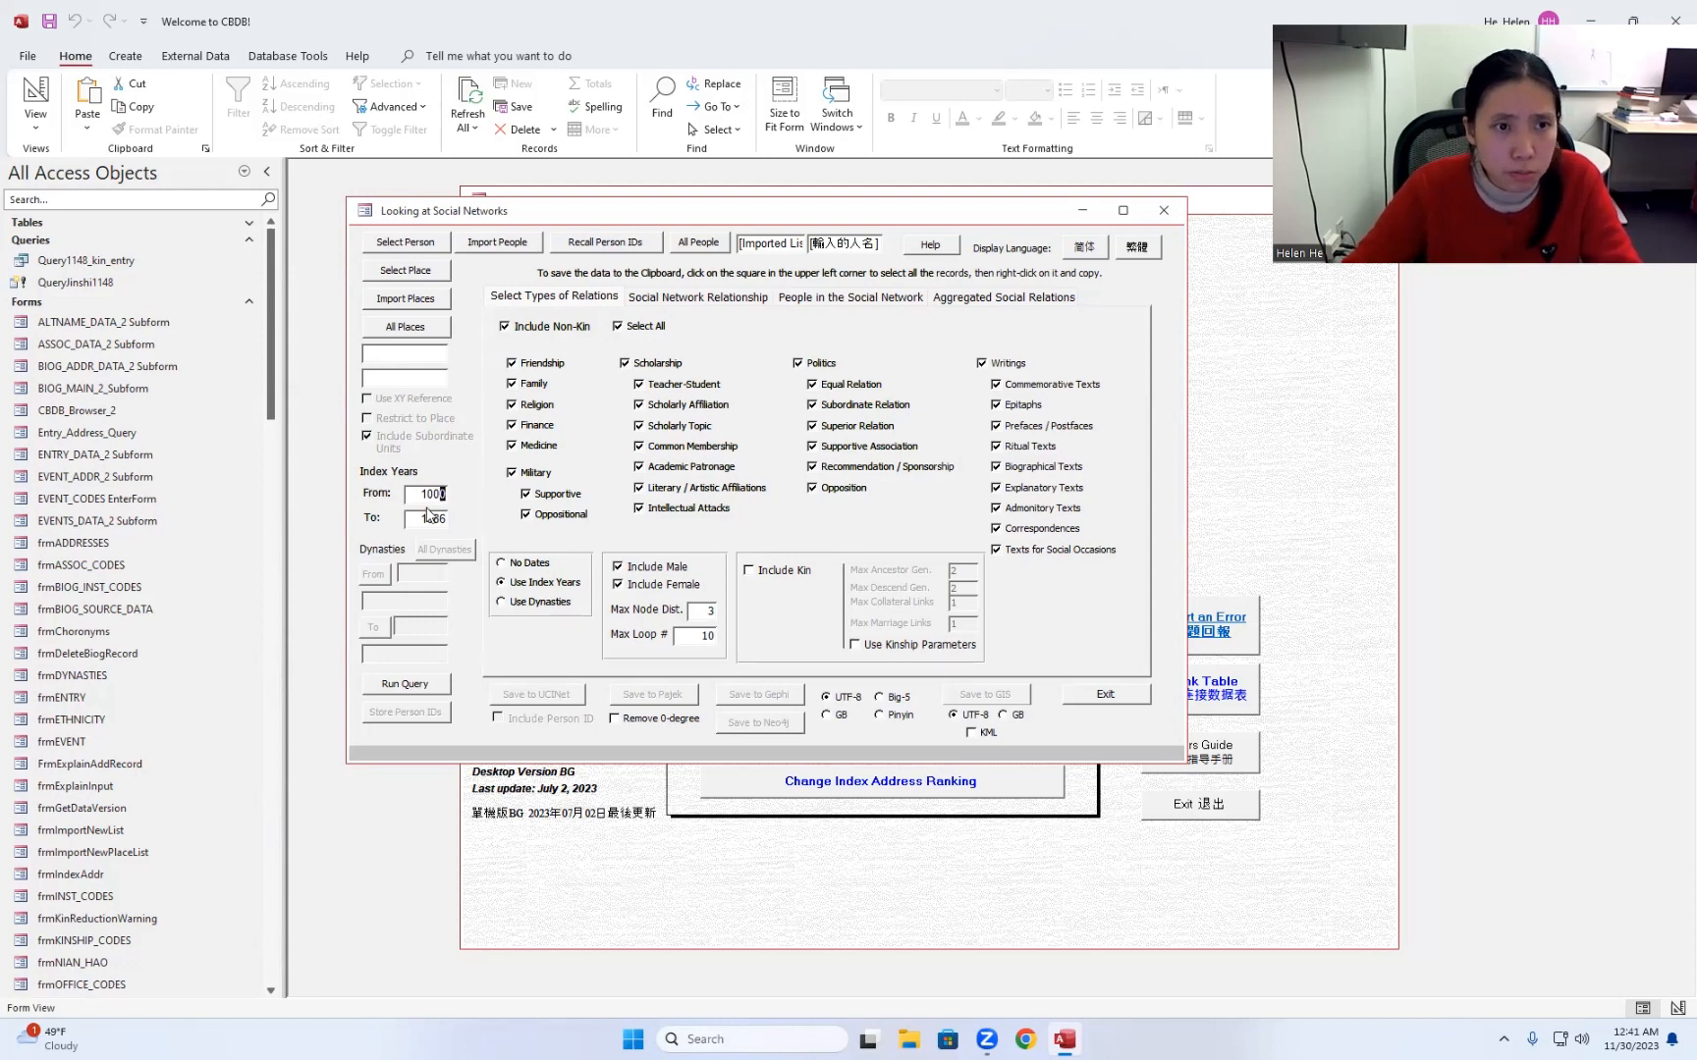
{"action": "left_click", "coordinate": [411, 492]}
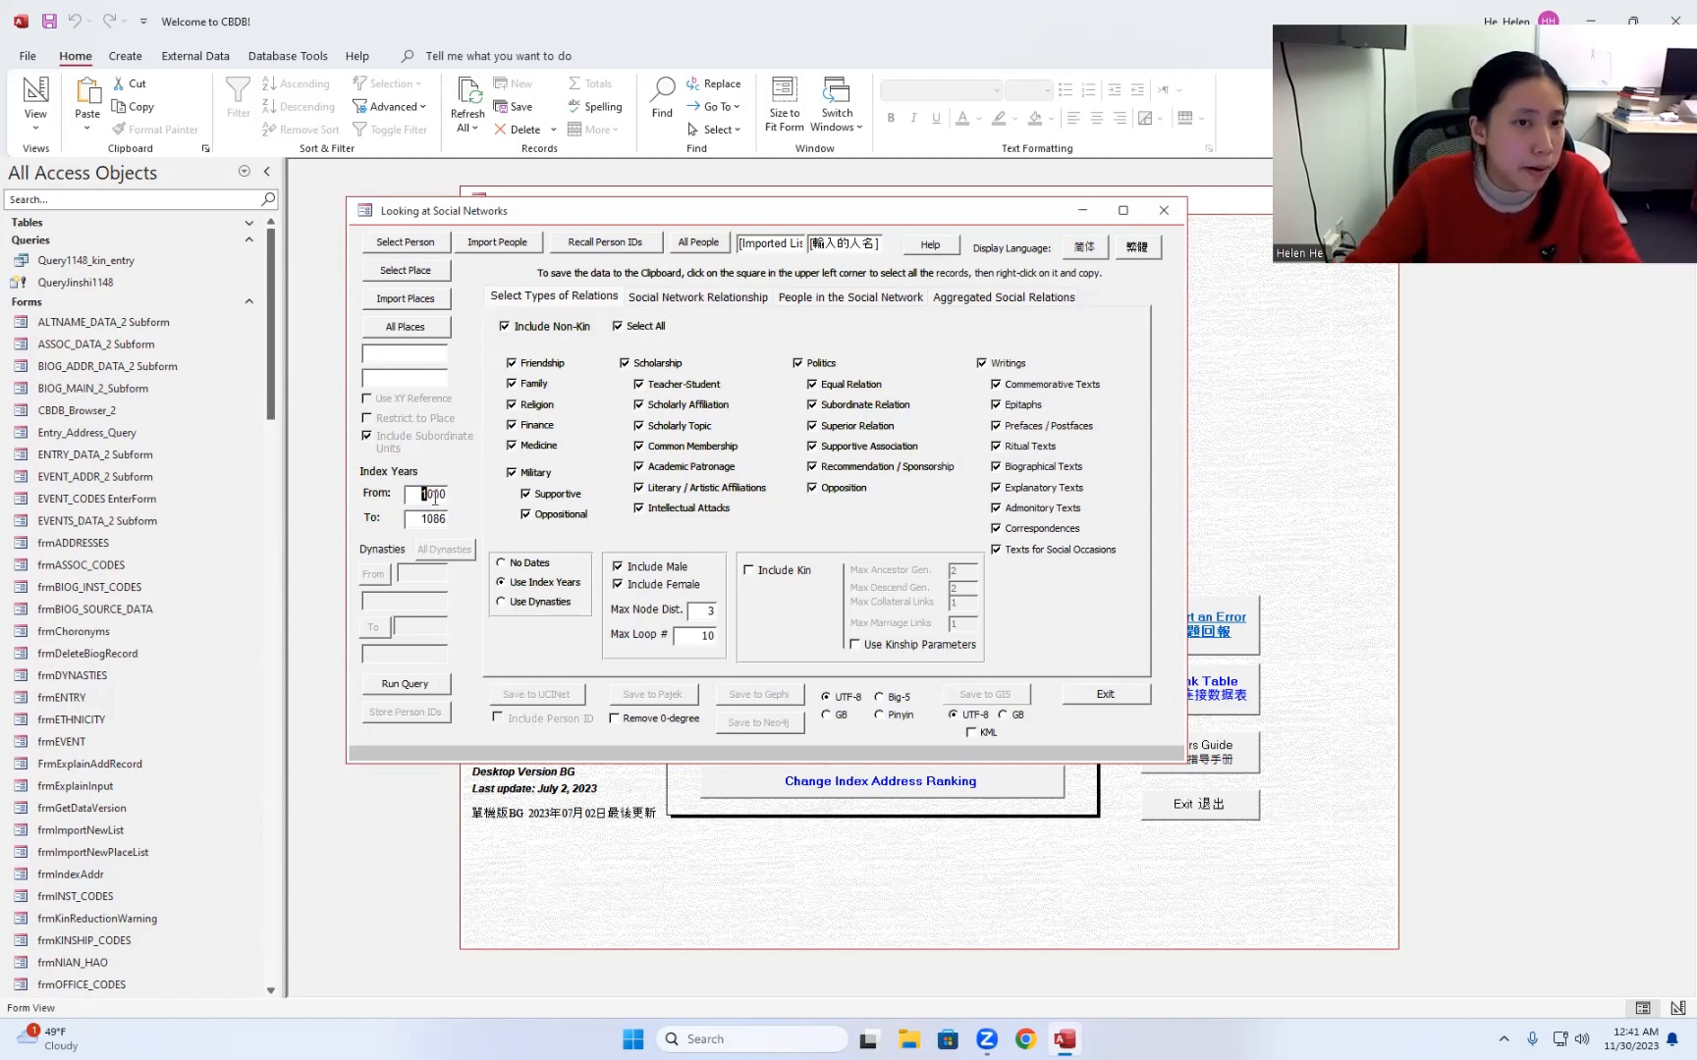
{"action": "left_click", "coordinate": [436, 494]}
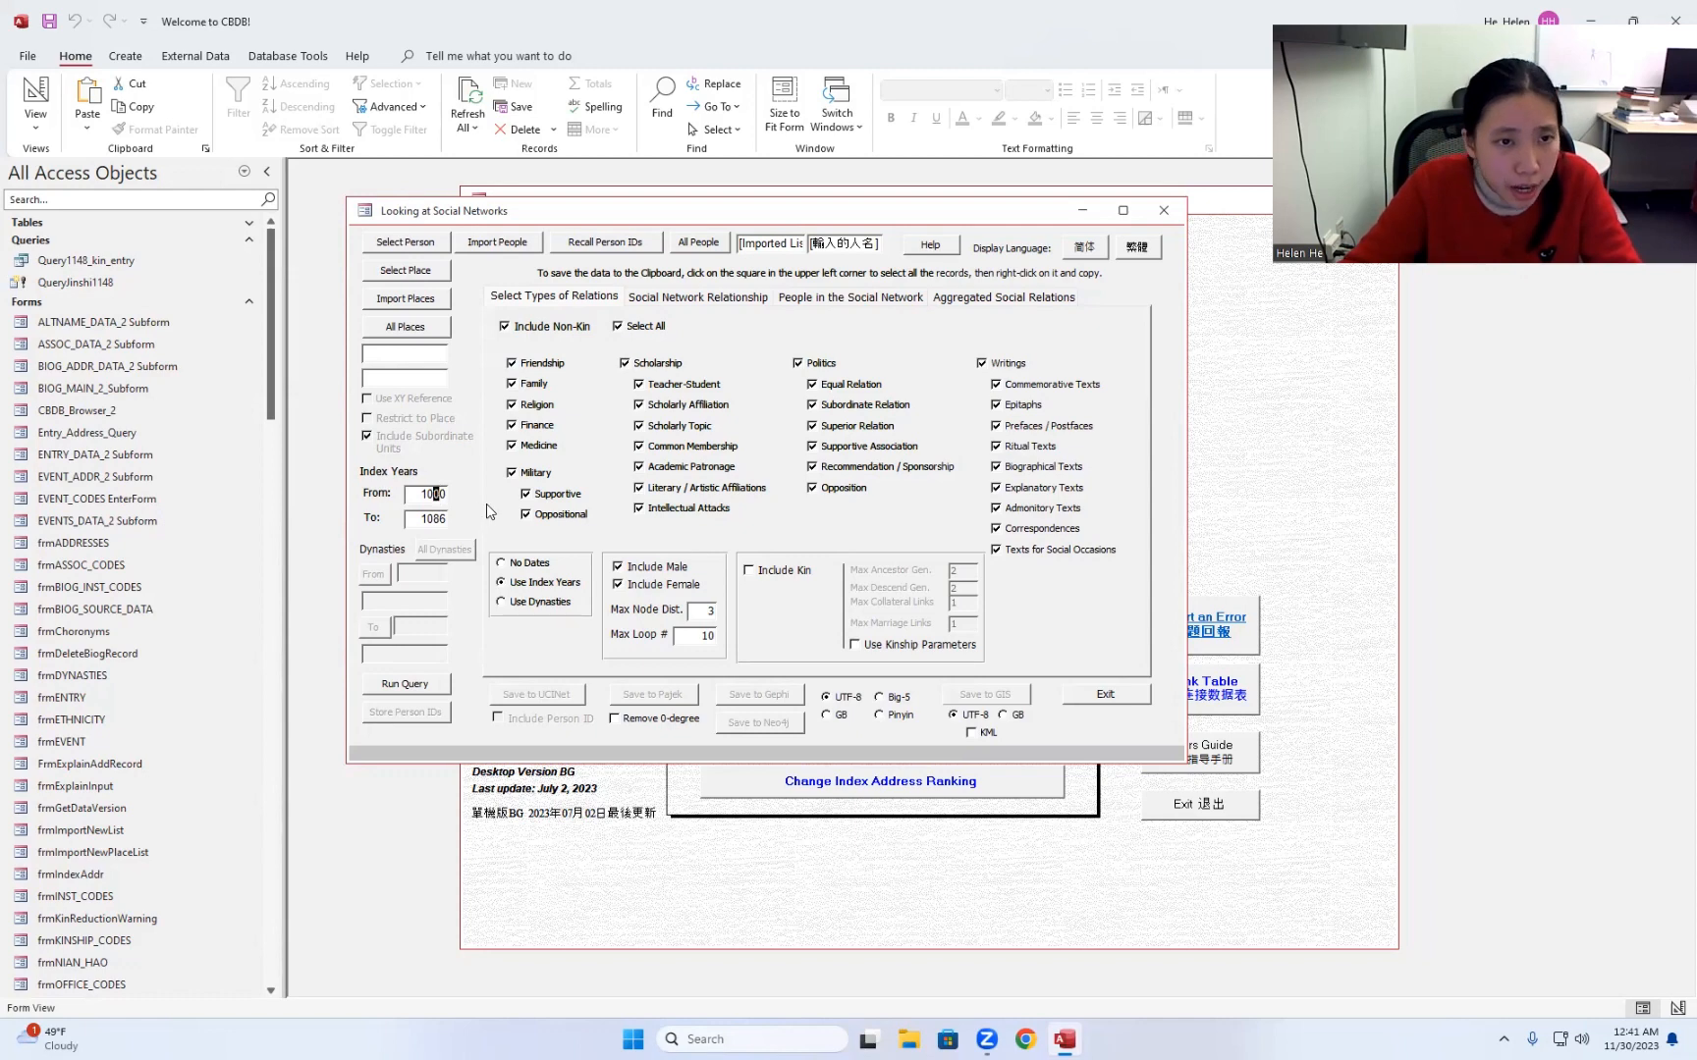
Step: Try the dynasties date option by finding Song in the starting dynasty list, cancel the choice, and return to index years
{"action": "left_click", "coordinate": [535, 602]}
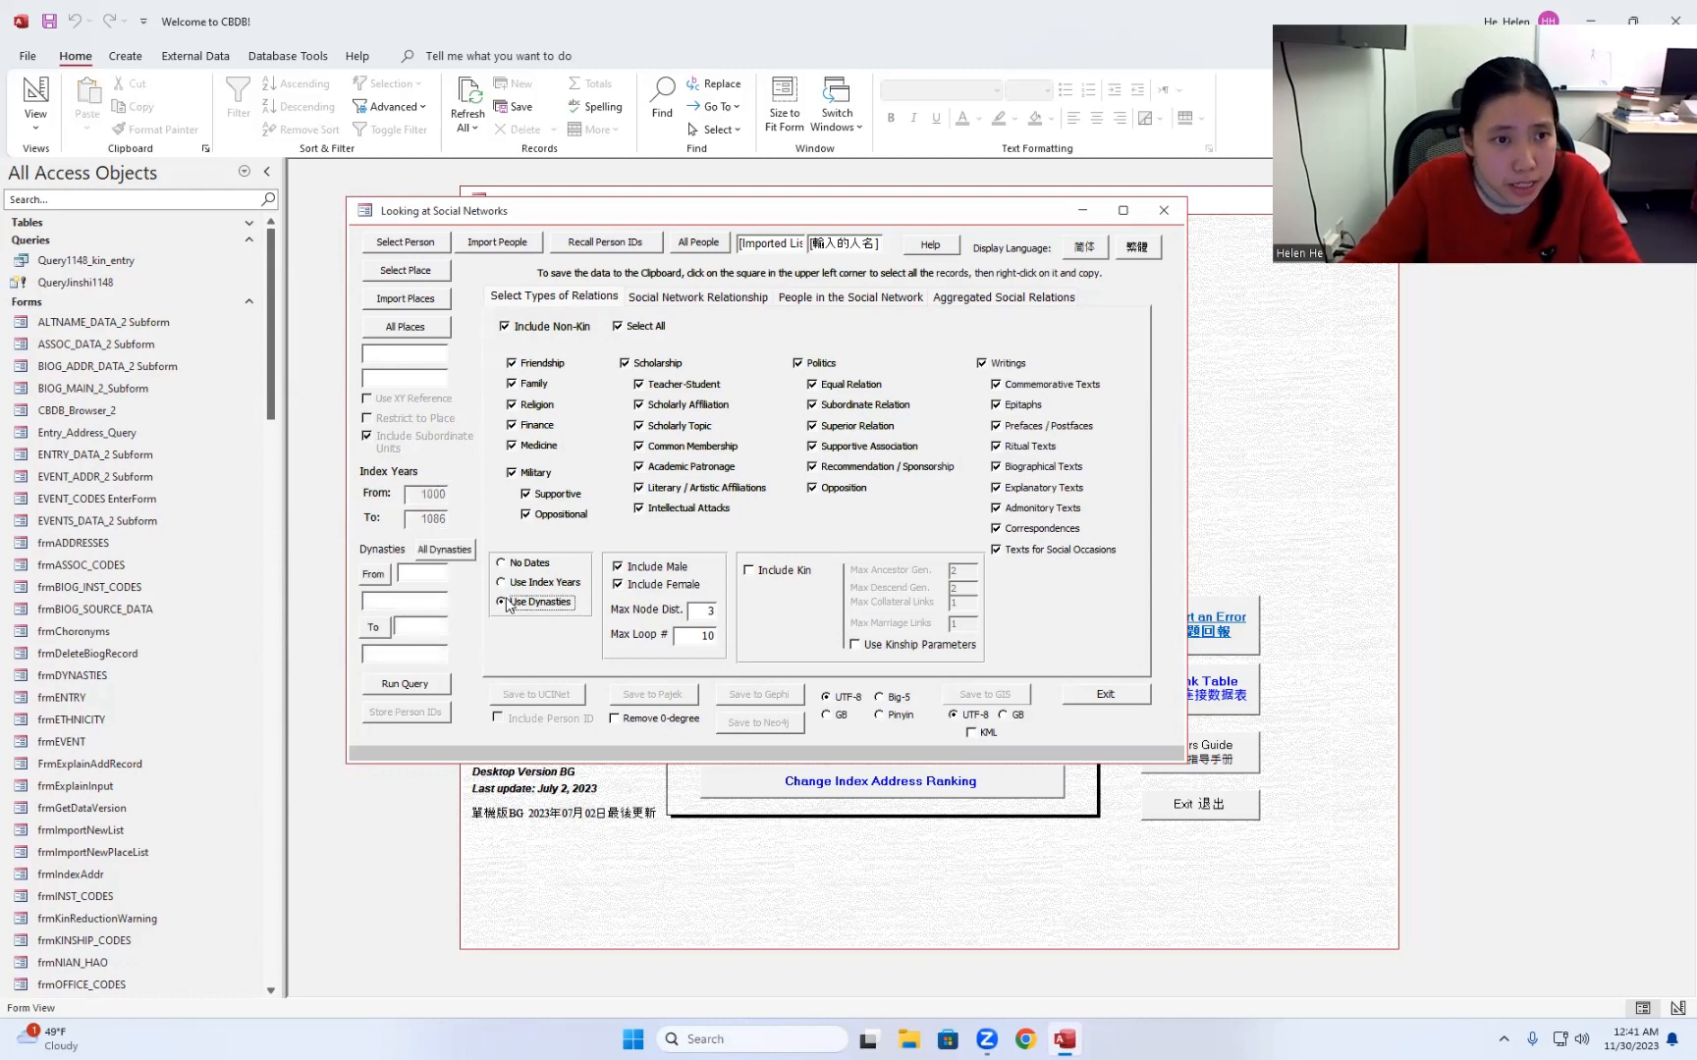
{"action": "left_click", "coordinate": [373, 574]}
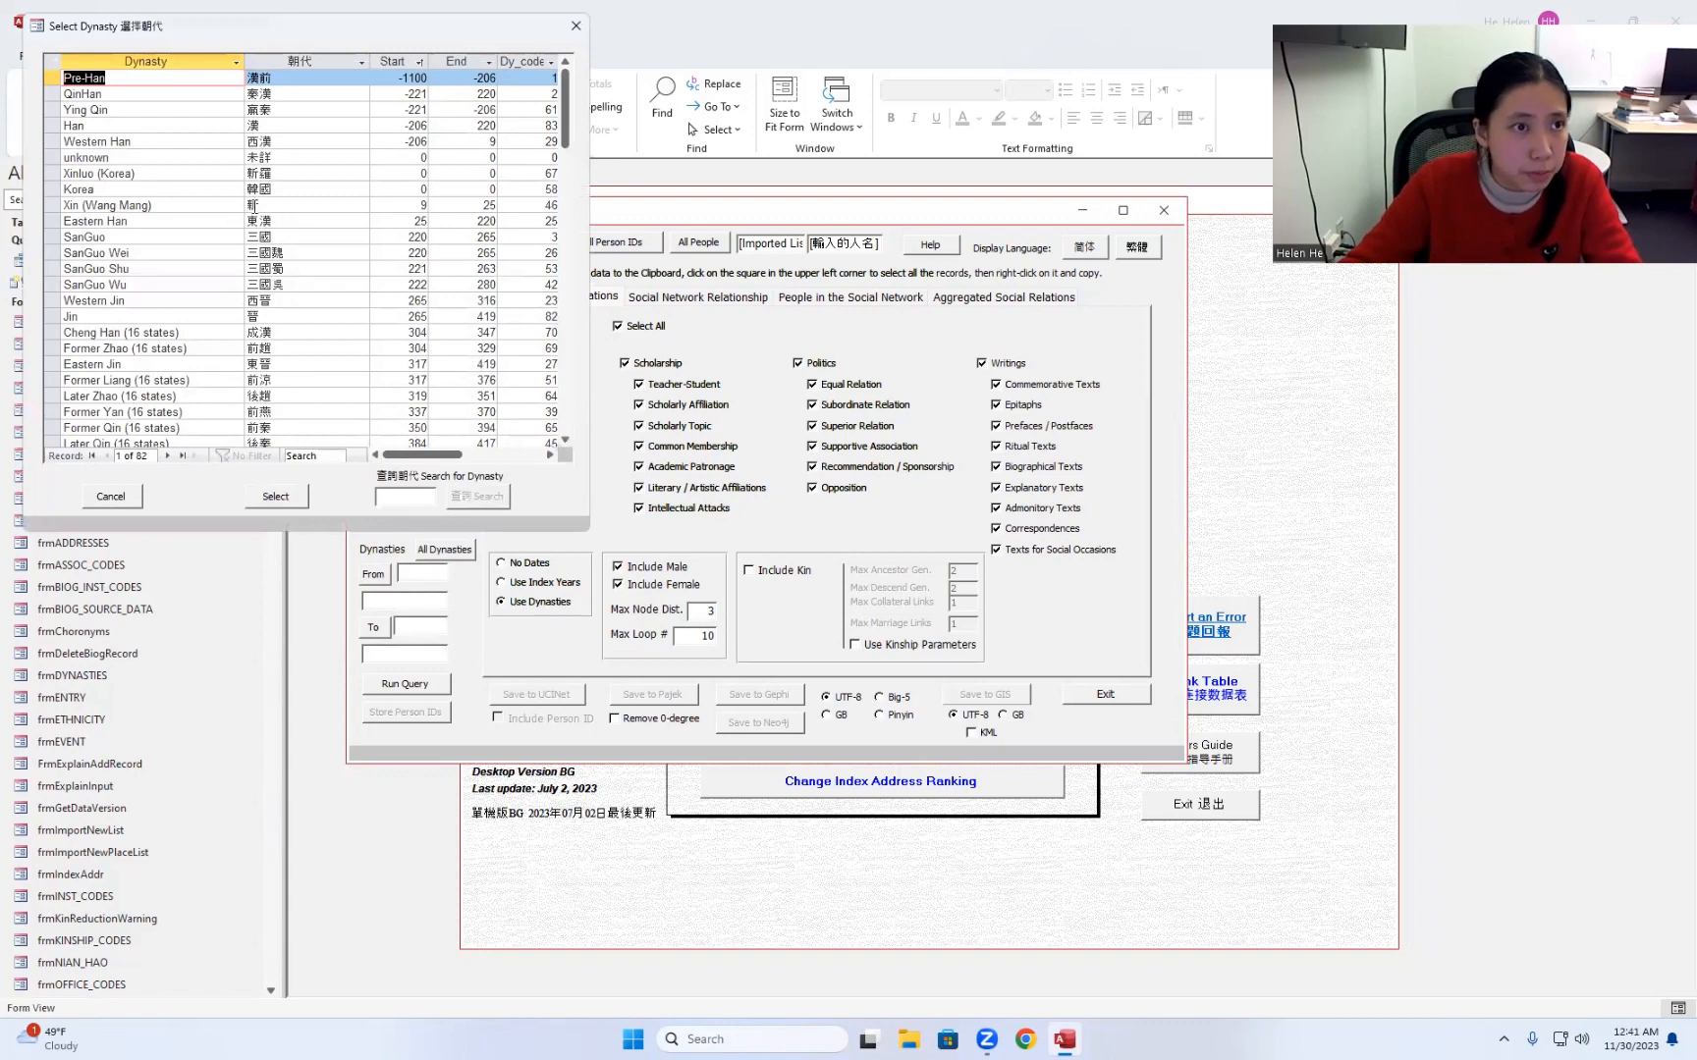
{"action": "scroll", "coordinate": [316, 368], "scroll_direction": "down", "scroll_amount": 3}
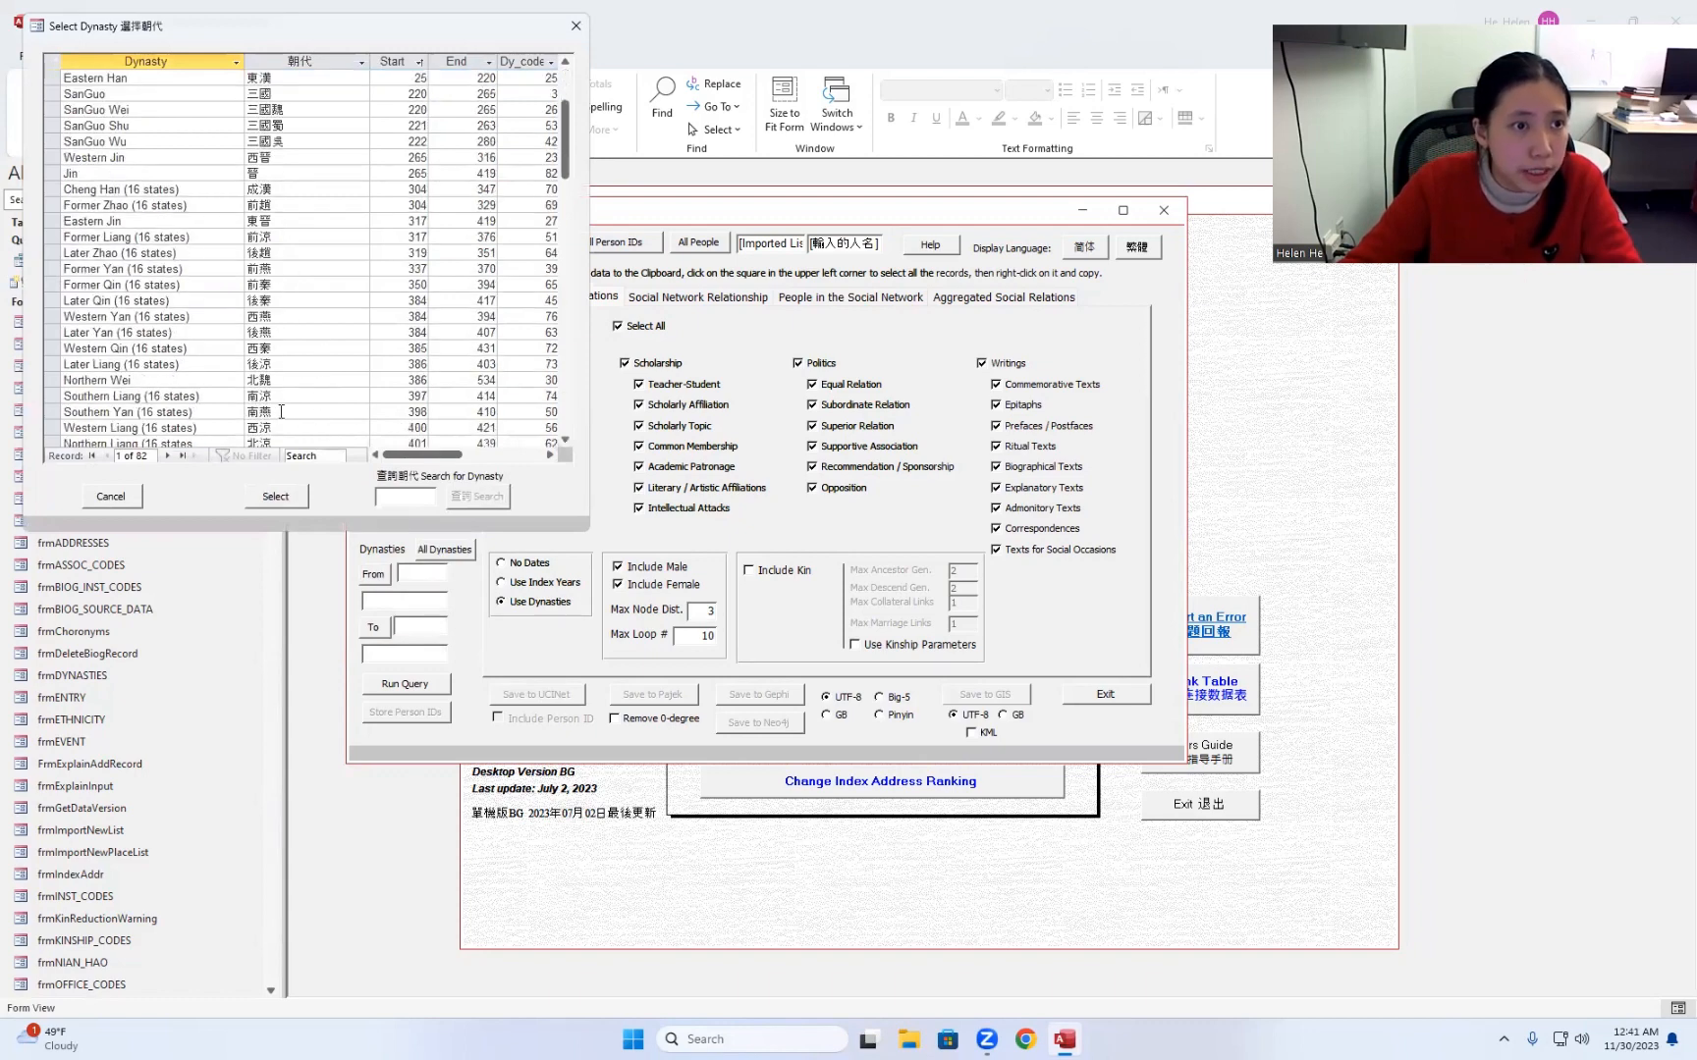
{"action": "scroll", "coordinate": [279, 369], "scroll_direction": "down", "scroll_amount": 3}
{"action": "scroll", "coordinate": [279, 369], "scroll_direction": "down", "scroll_amount": 10}
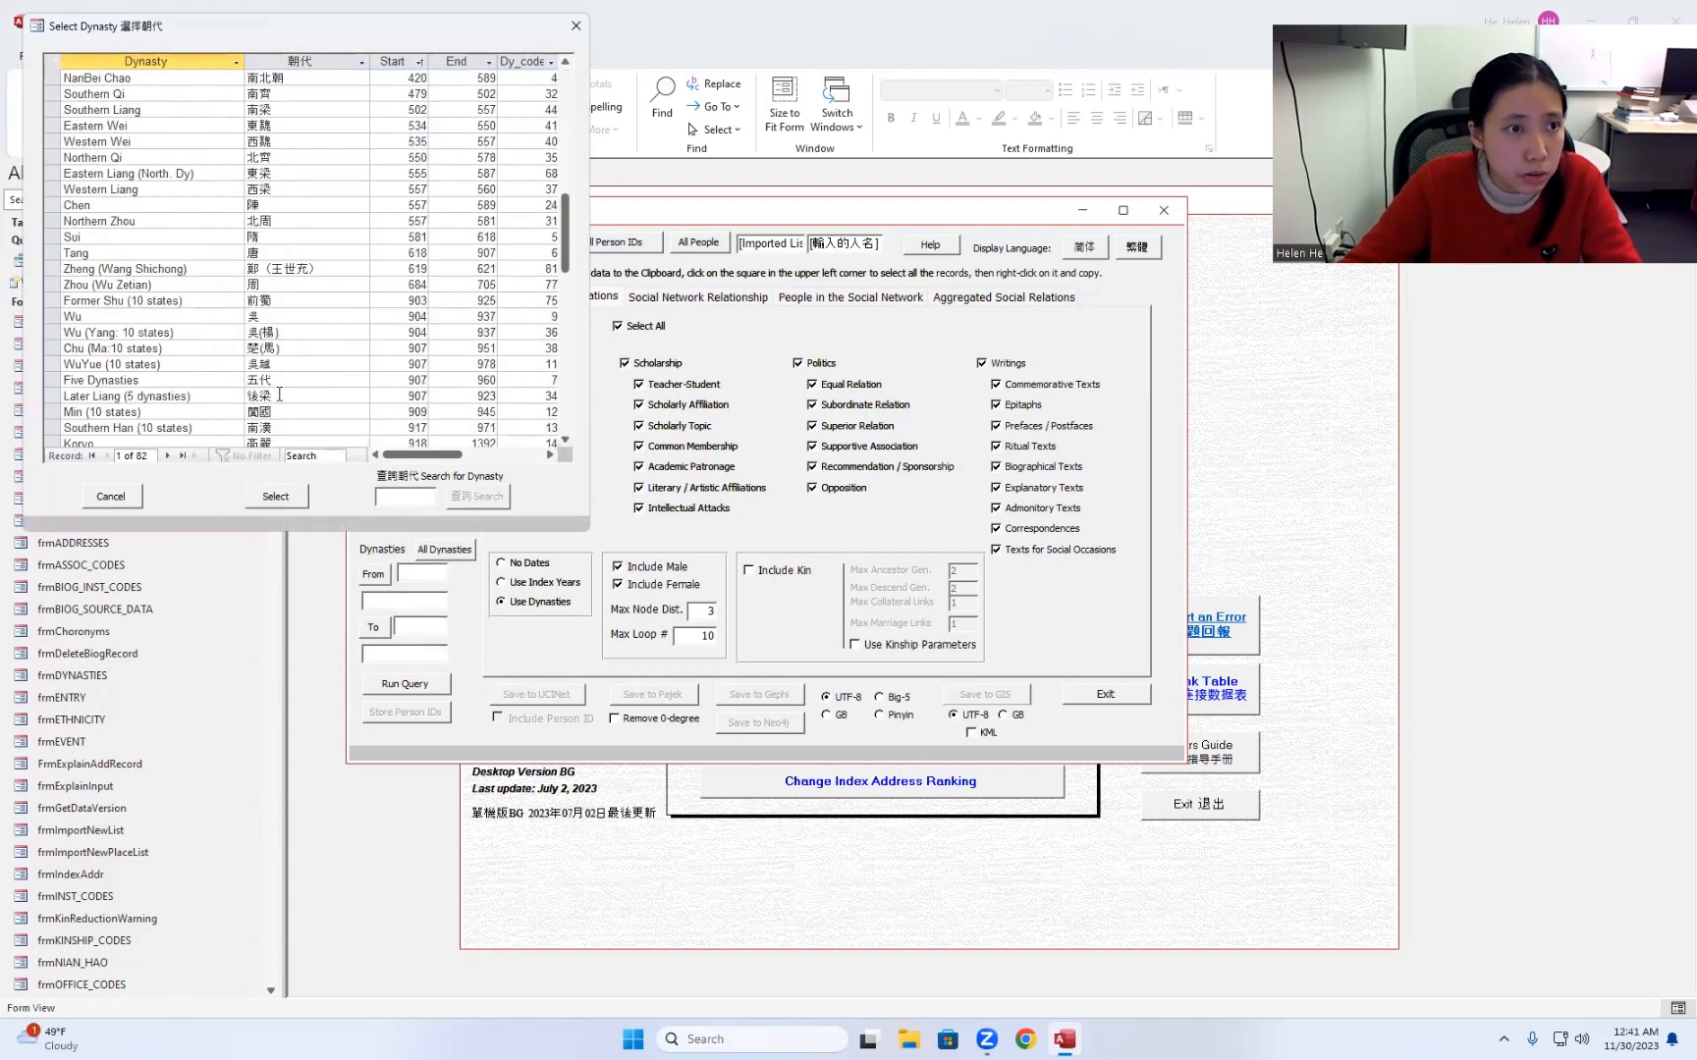
{"action": "scroll", "coordinate": [279, 399], "scroll_direction": "down", "scroll_amount": 1}
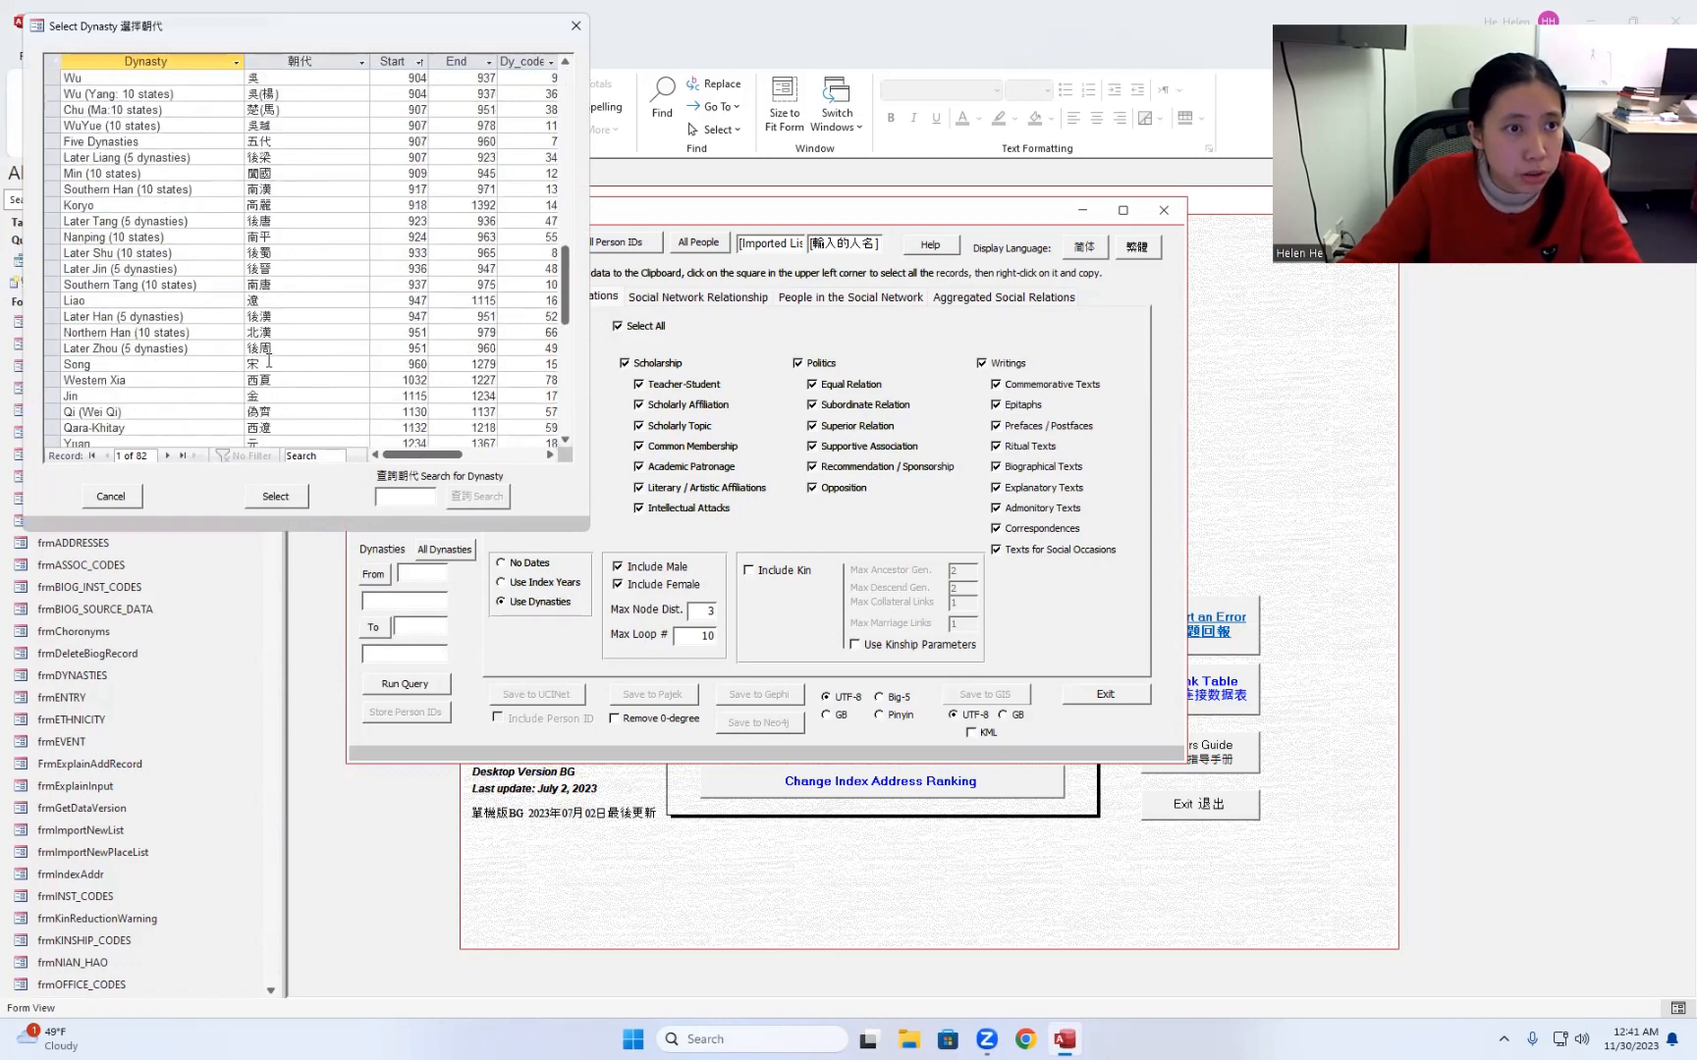
{"action": "left_click", "coordinate": [259, 363]}
{"action": "left_click", "coordinate": [110, 495]}
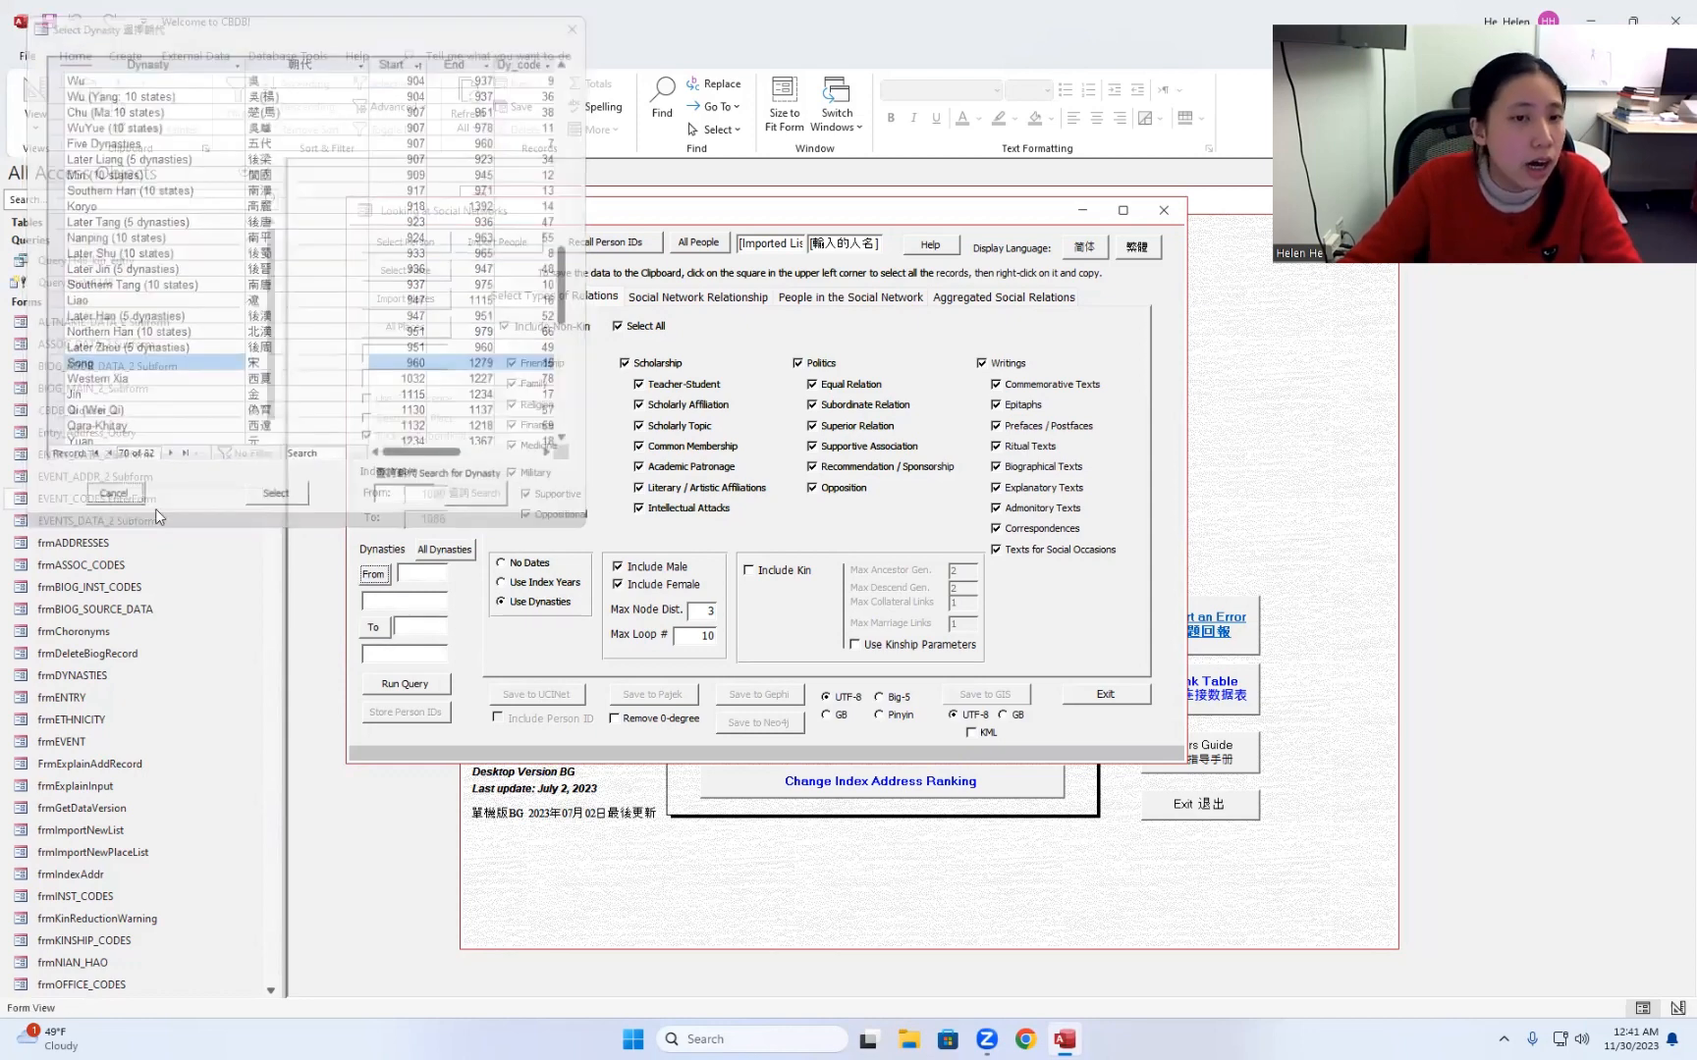
{"action": "left_click", "coordinate": [505, 583]}
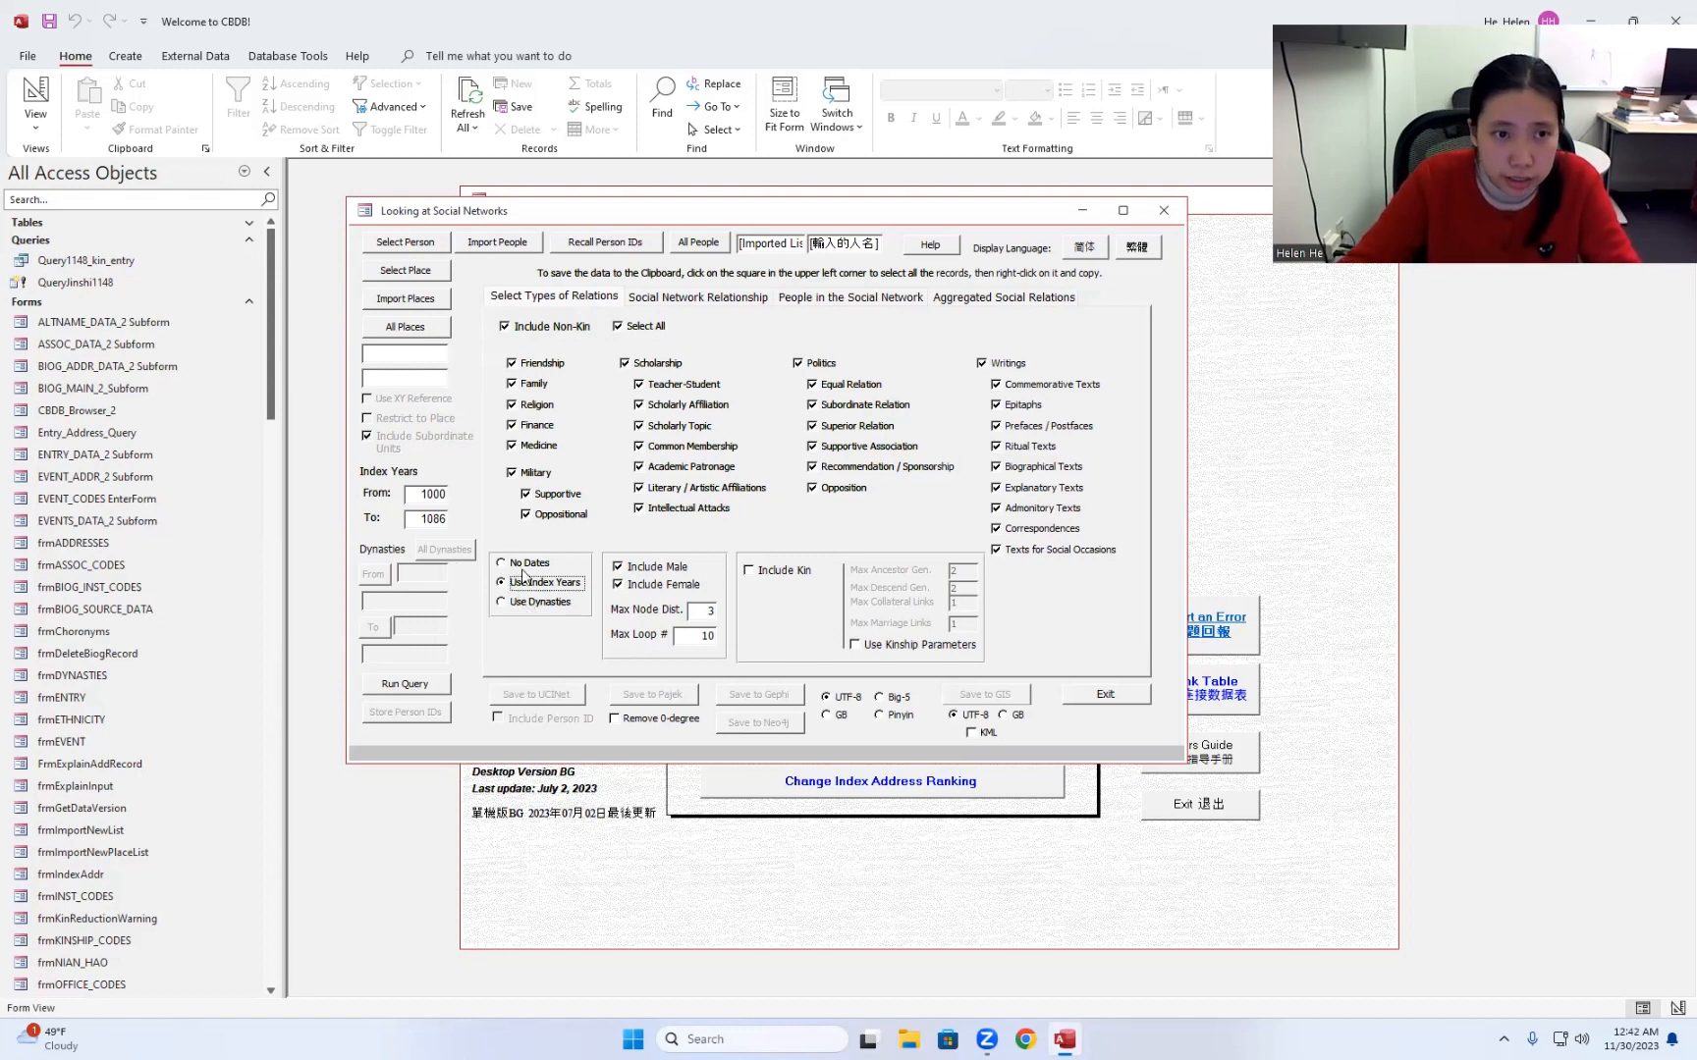
{"action": "left_click", "coordinate": [554, 638]}
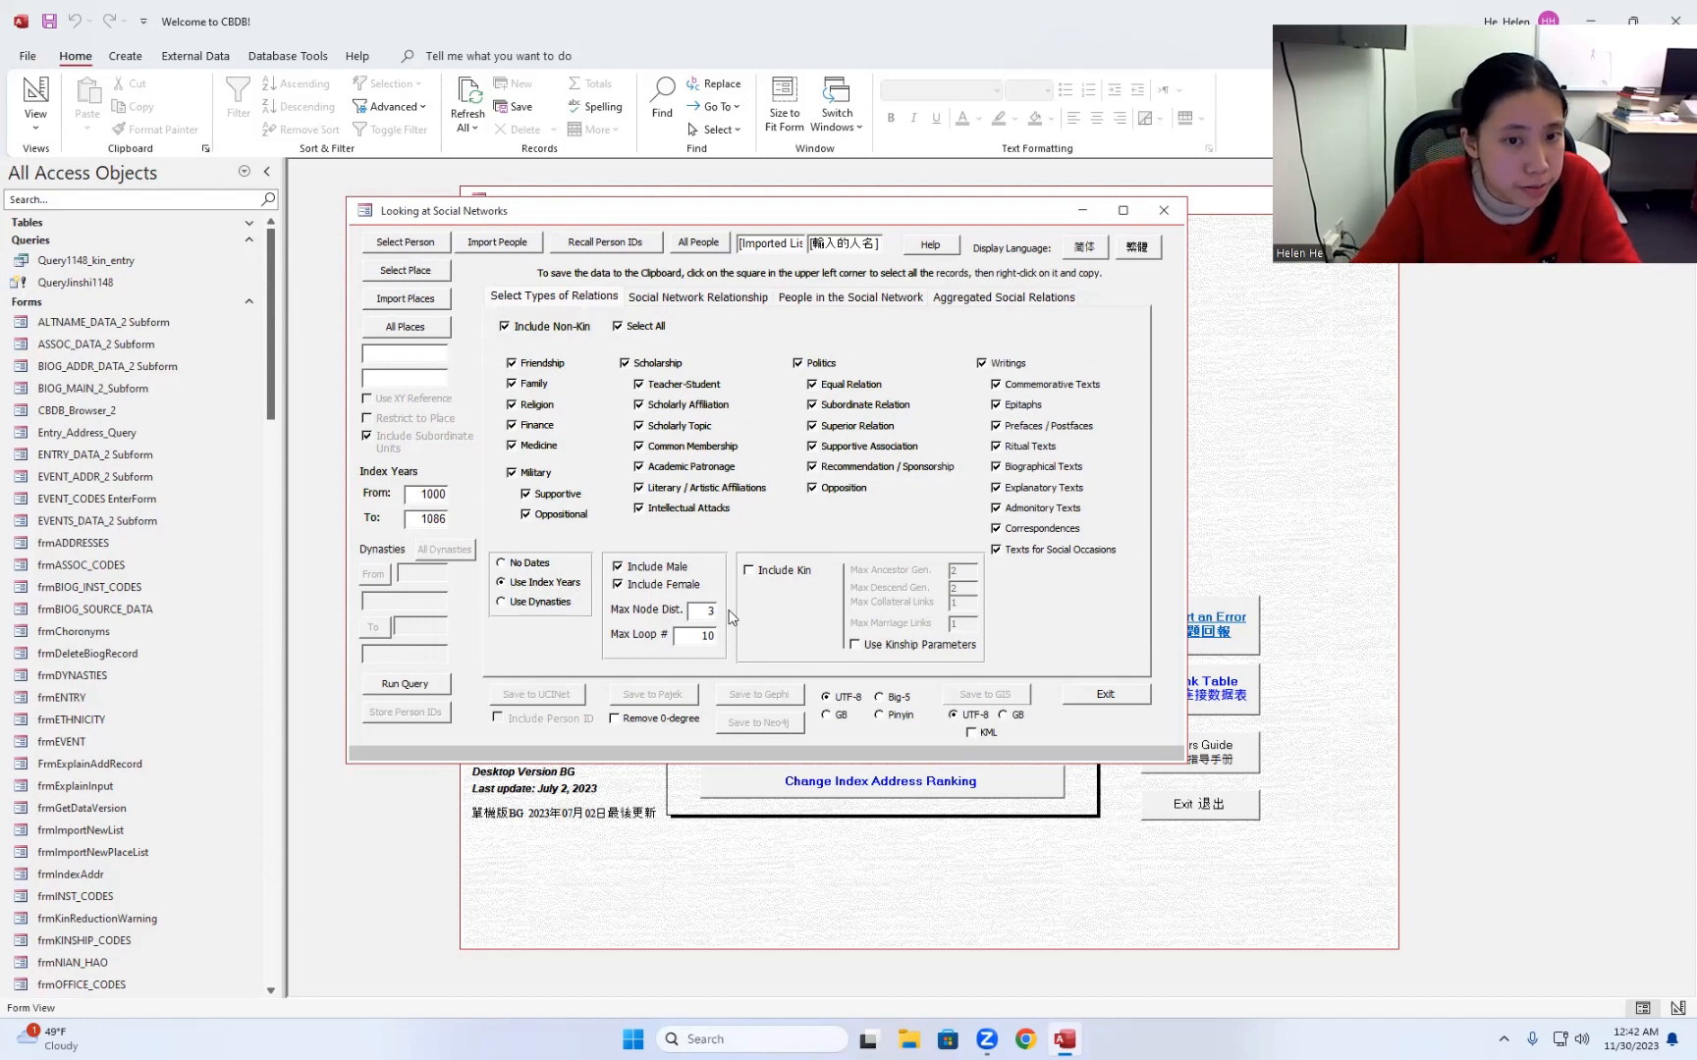
{"action": "double_click", "coordinate": [706, 636]}
{"action": "double_click", "coordinate": [704, 612]}
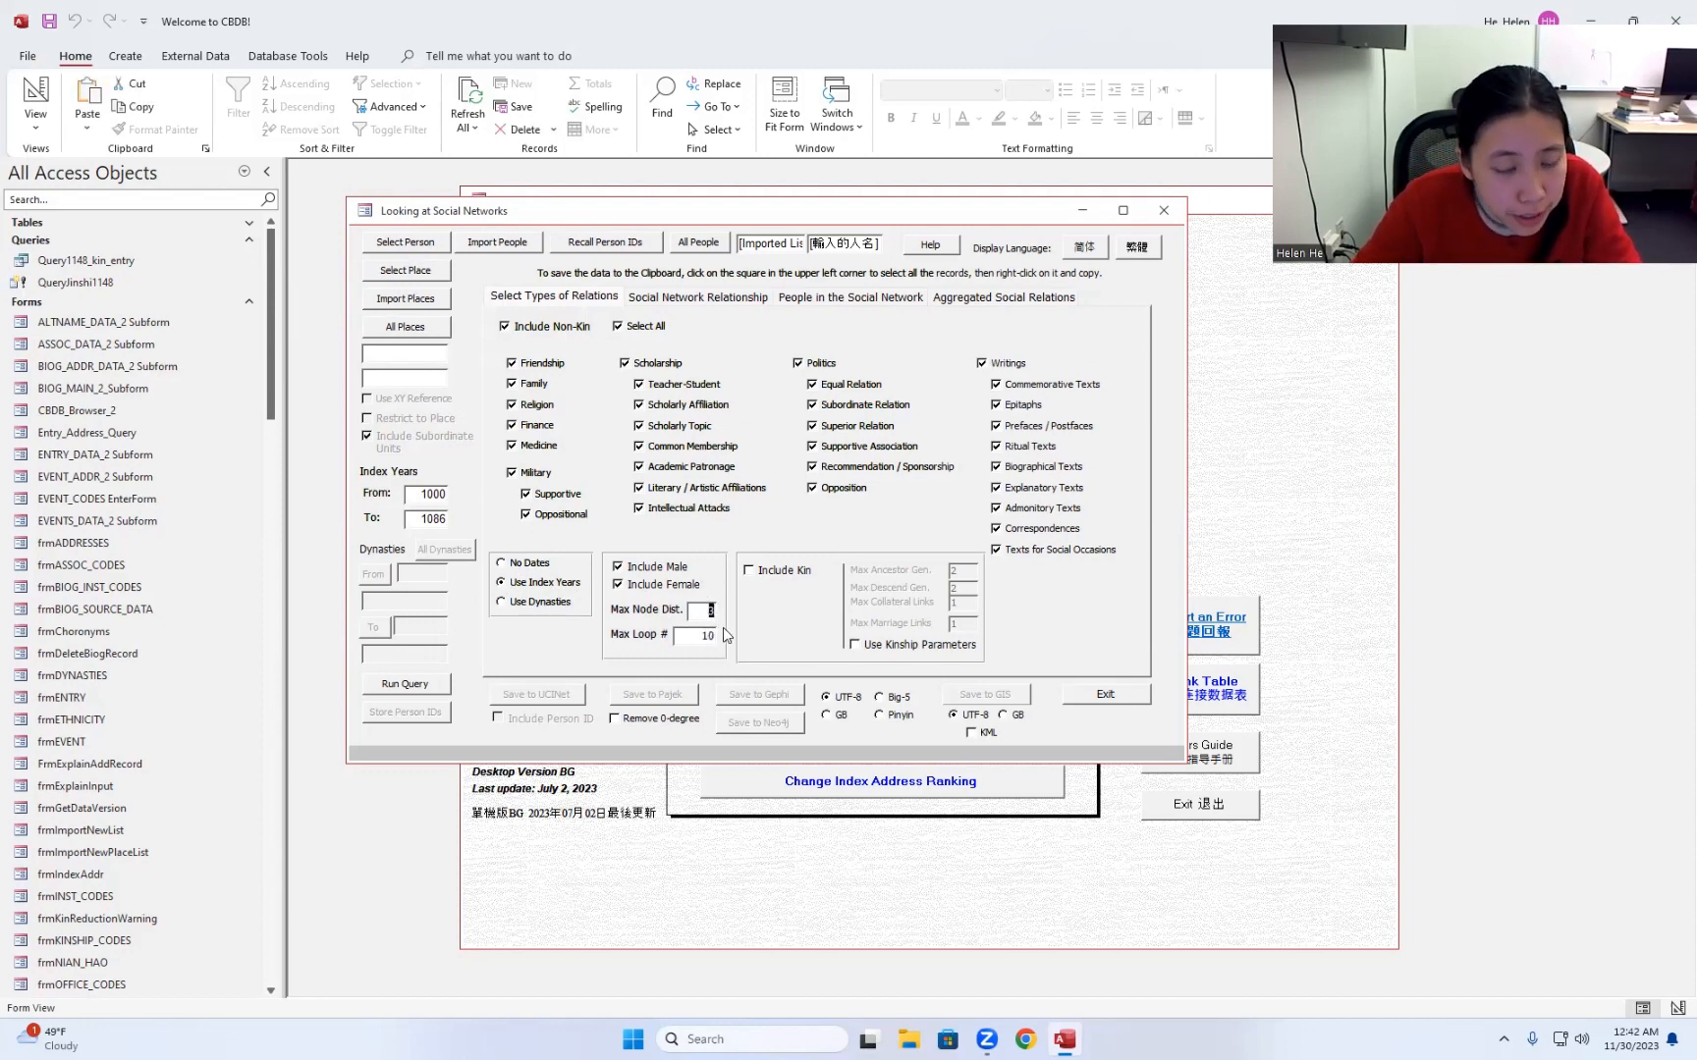
{"action": "left_click", "coordinate": [710, 633]}
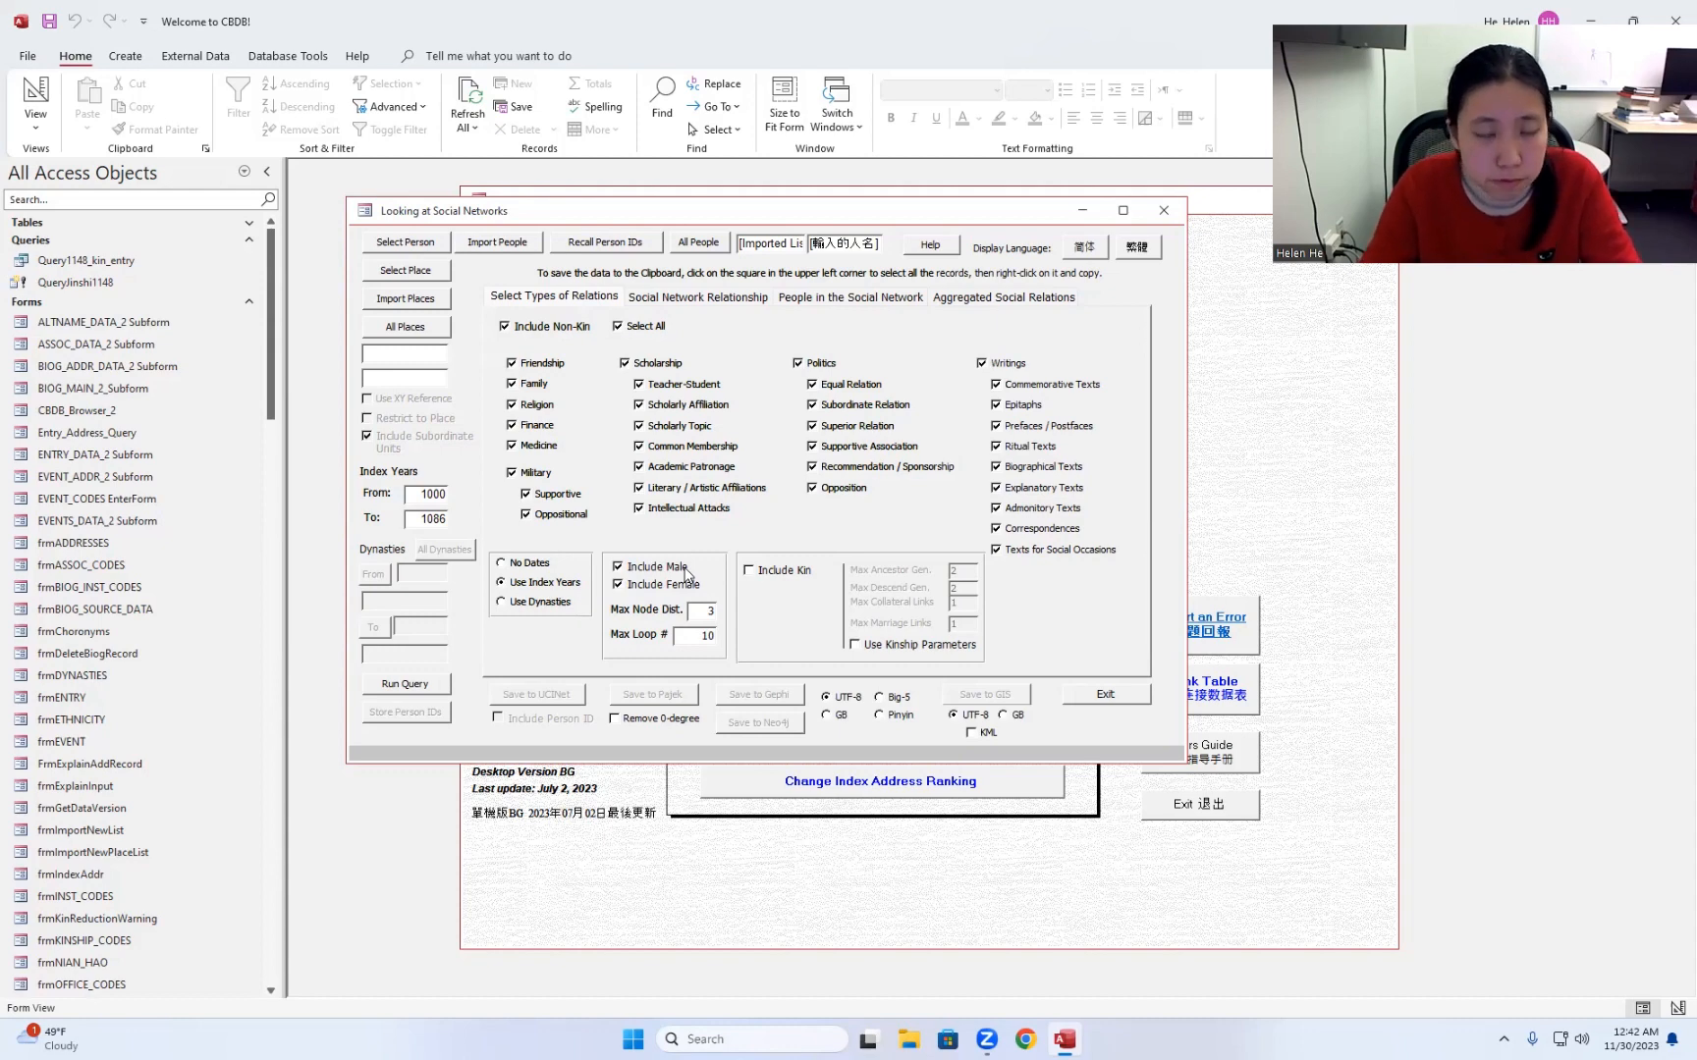
{"action": "double_click", "coordinate": [710, 609]}
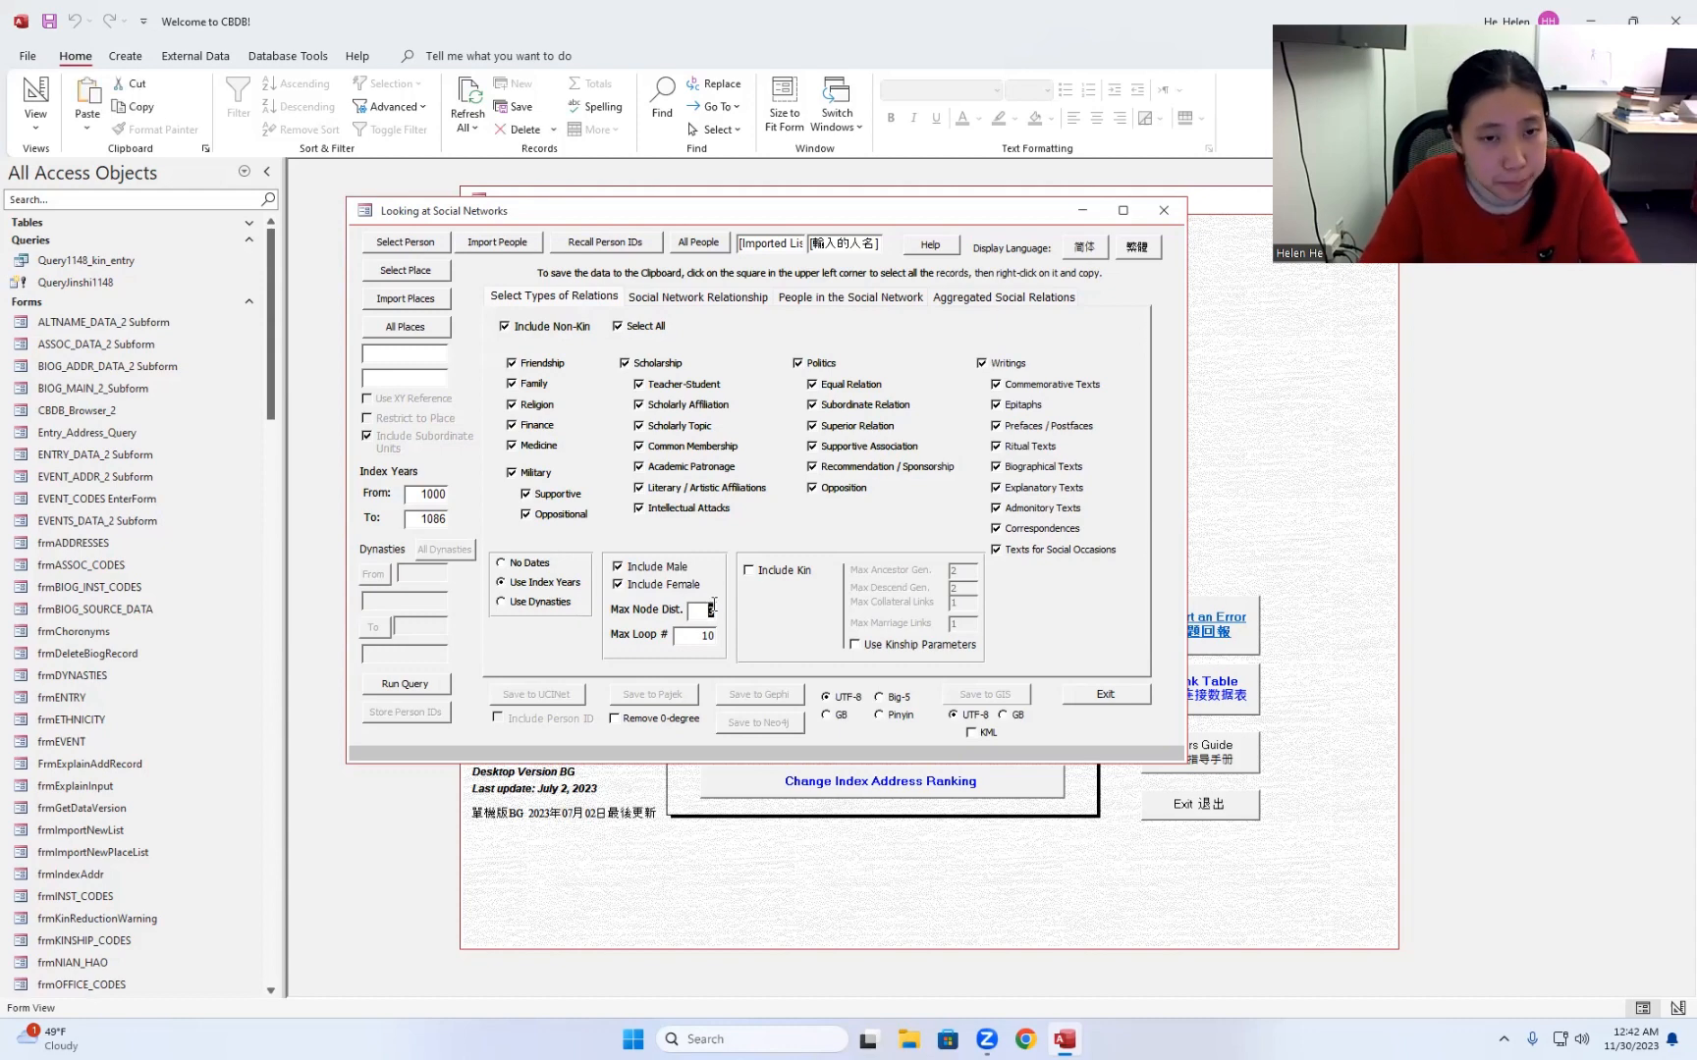
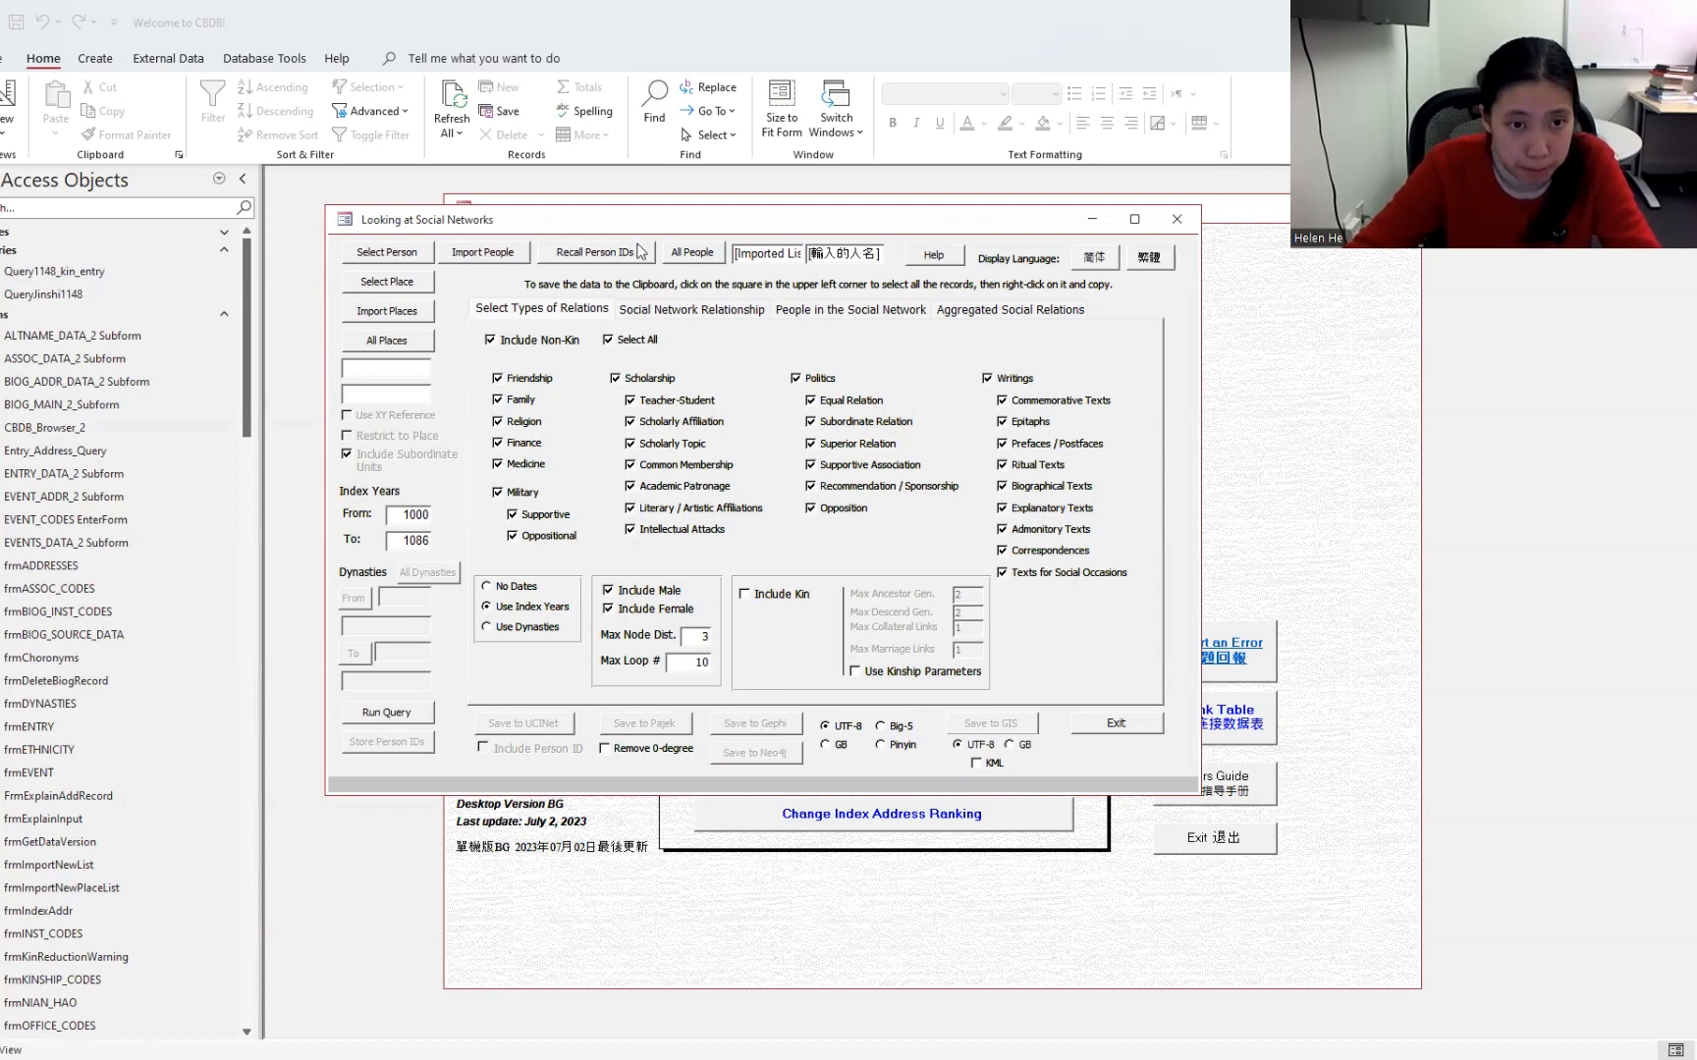
Step: Set the maximum node distance of the social network query to 1
{"action": "left_click", "coordinate": [703, 637]}
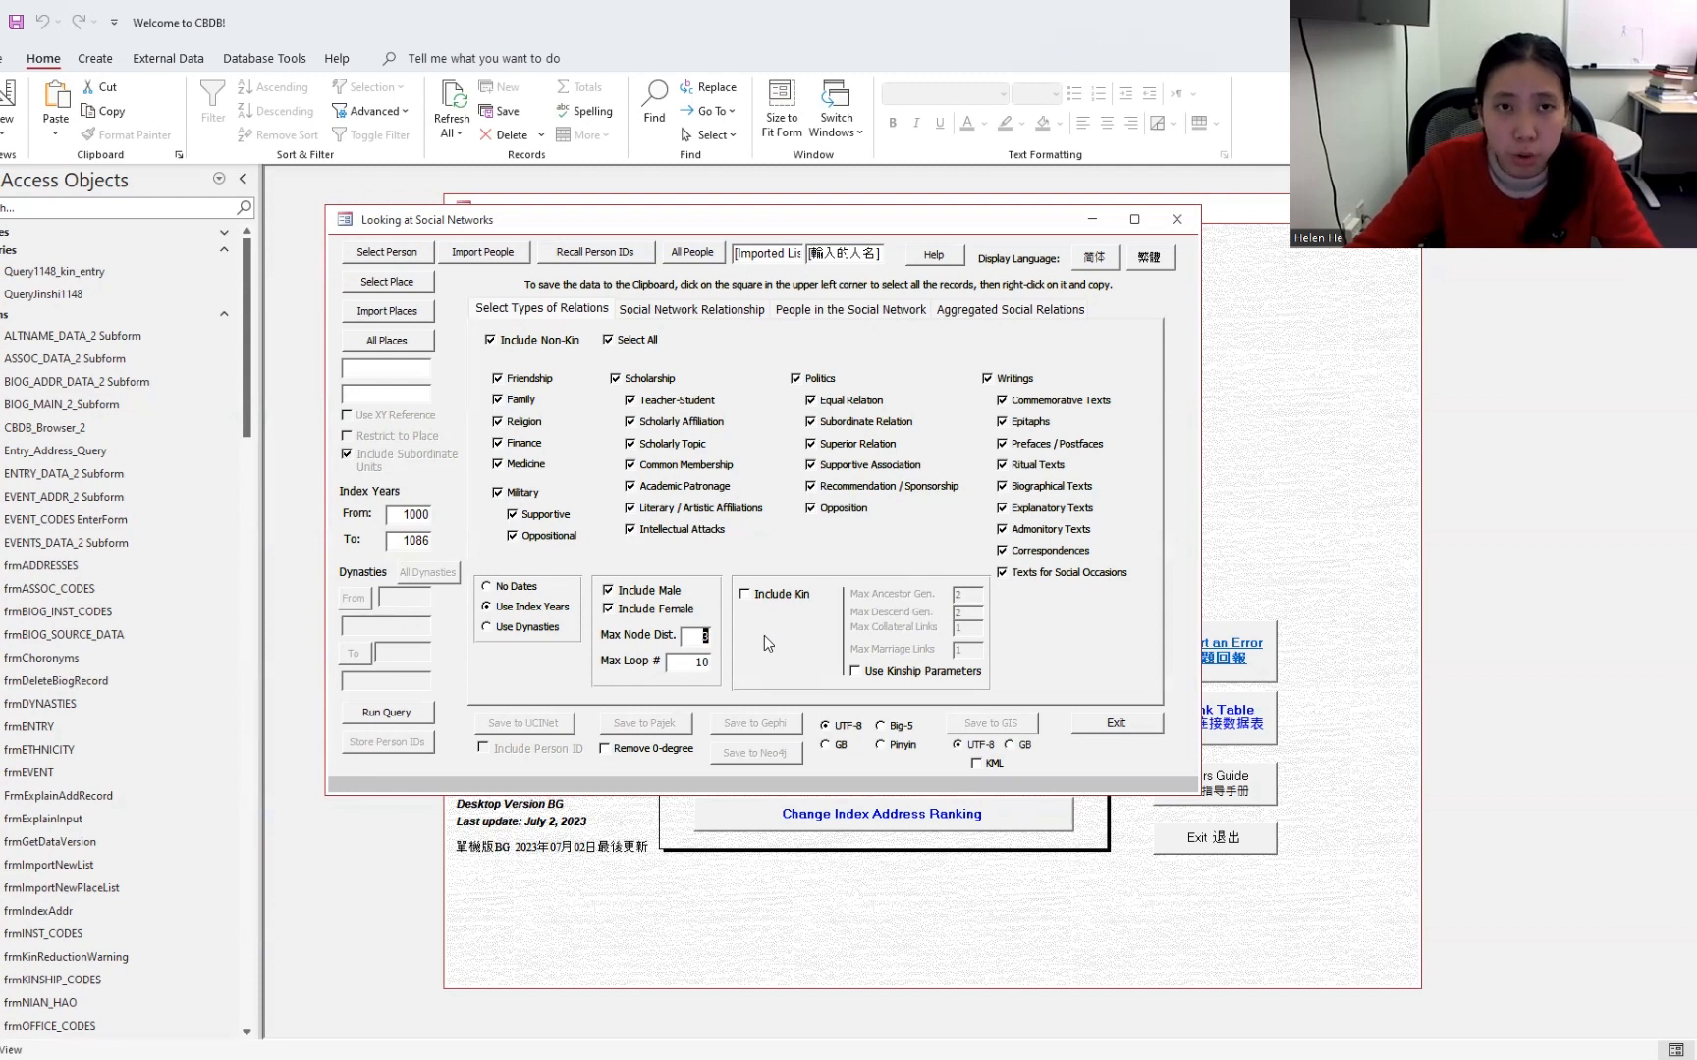
{"action": "key", "text": "BackSpace"}
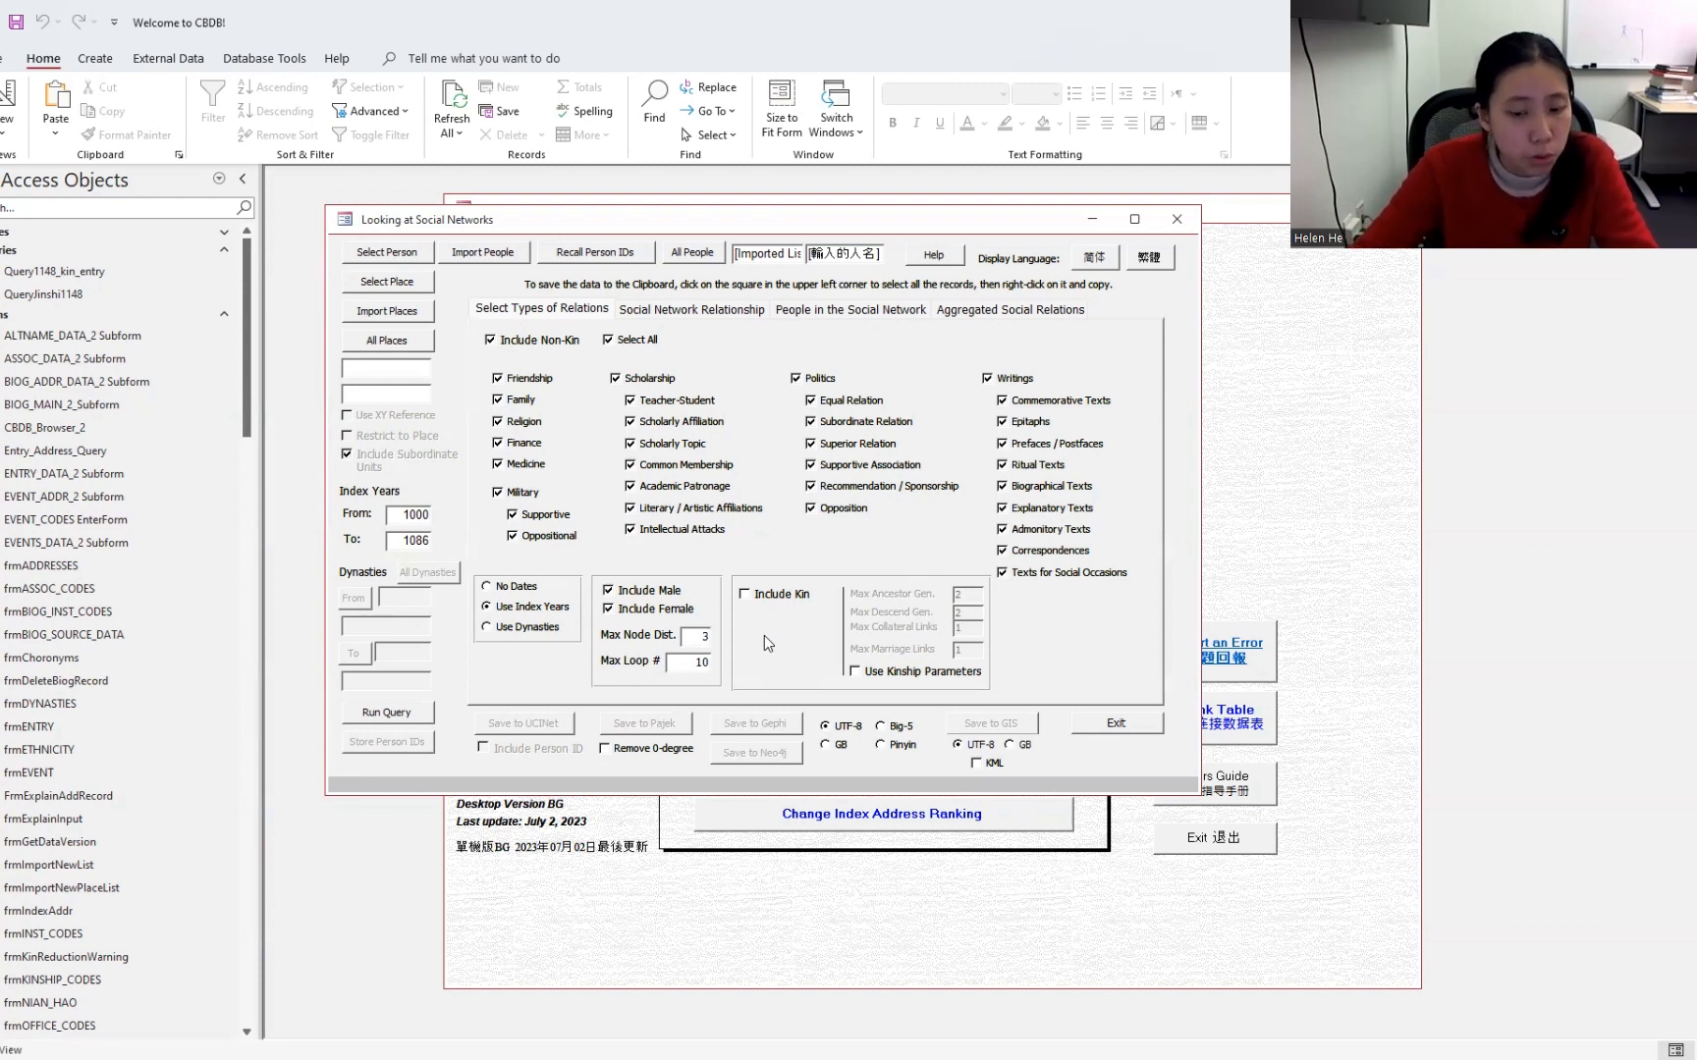
{"action": "type", "text": "1"}
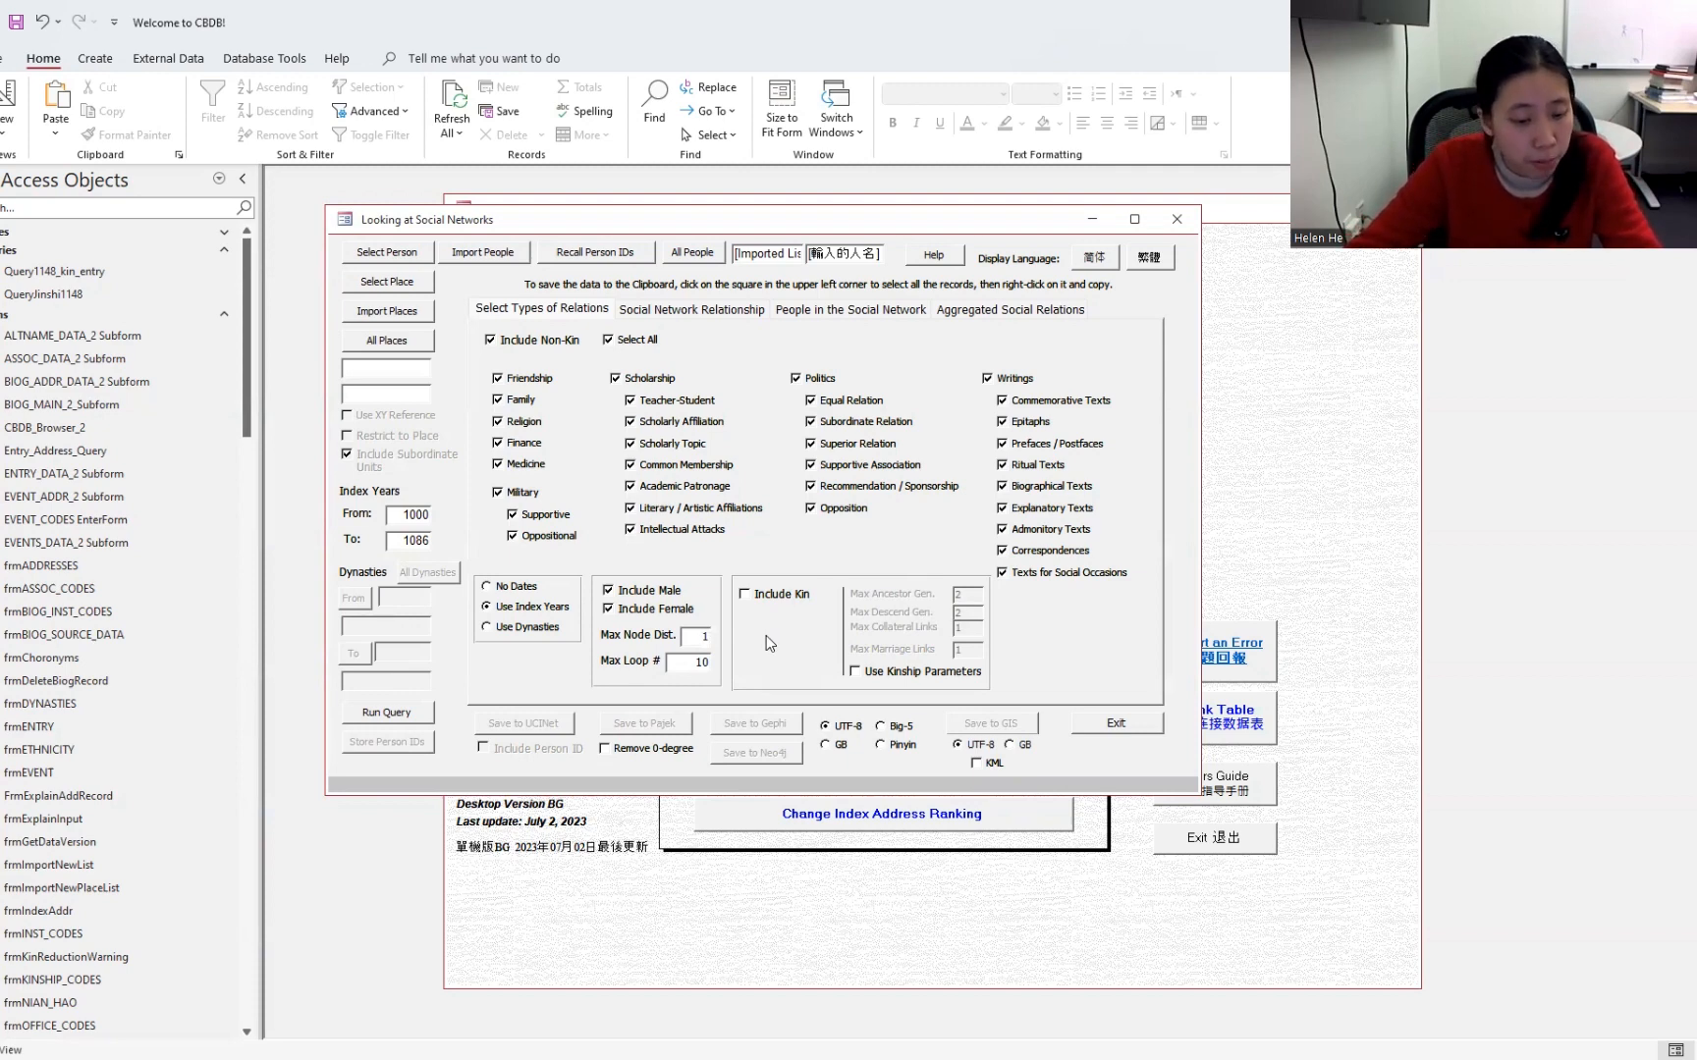
{"action": "left_click", "coordinate": [755, 652]}
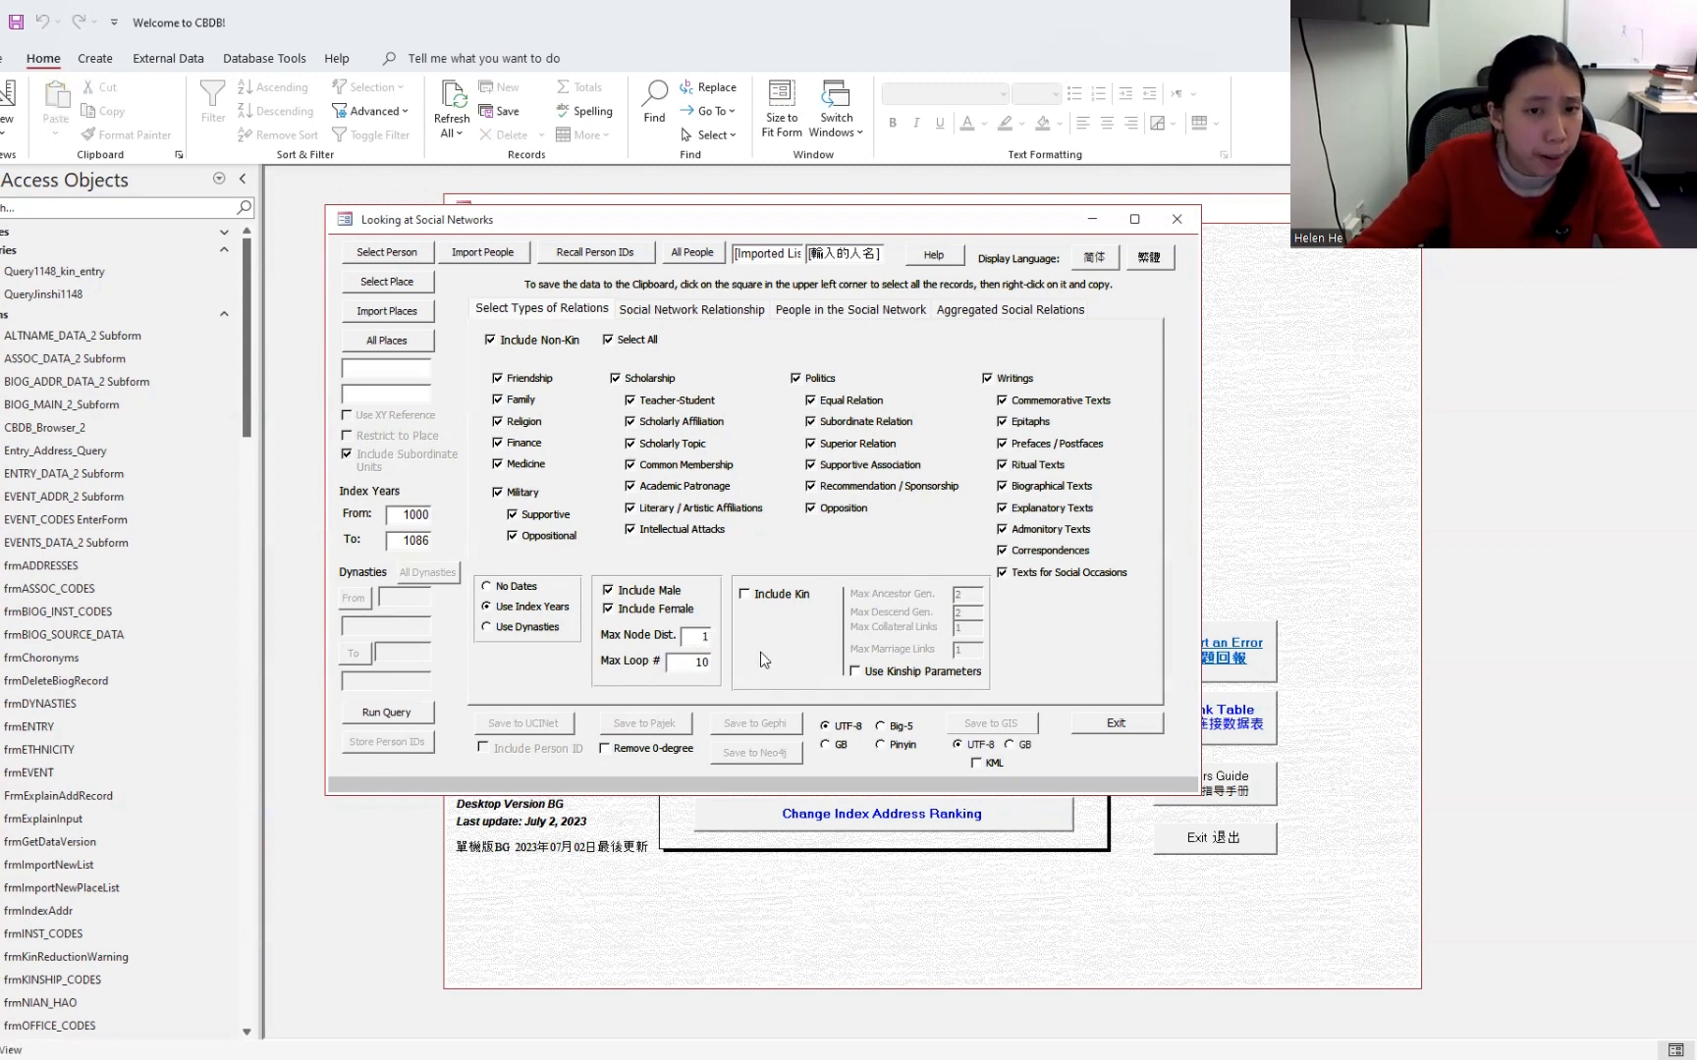
{"action": "left_click_drag", "start_coordinate": [694, 664], "coordinate": [757, 674]}
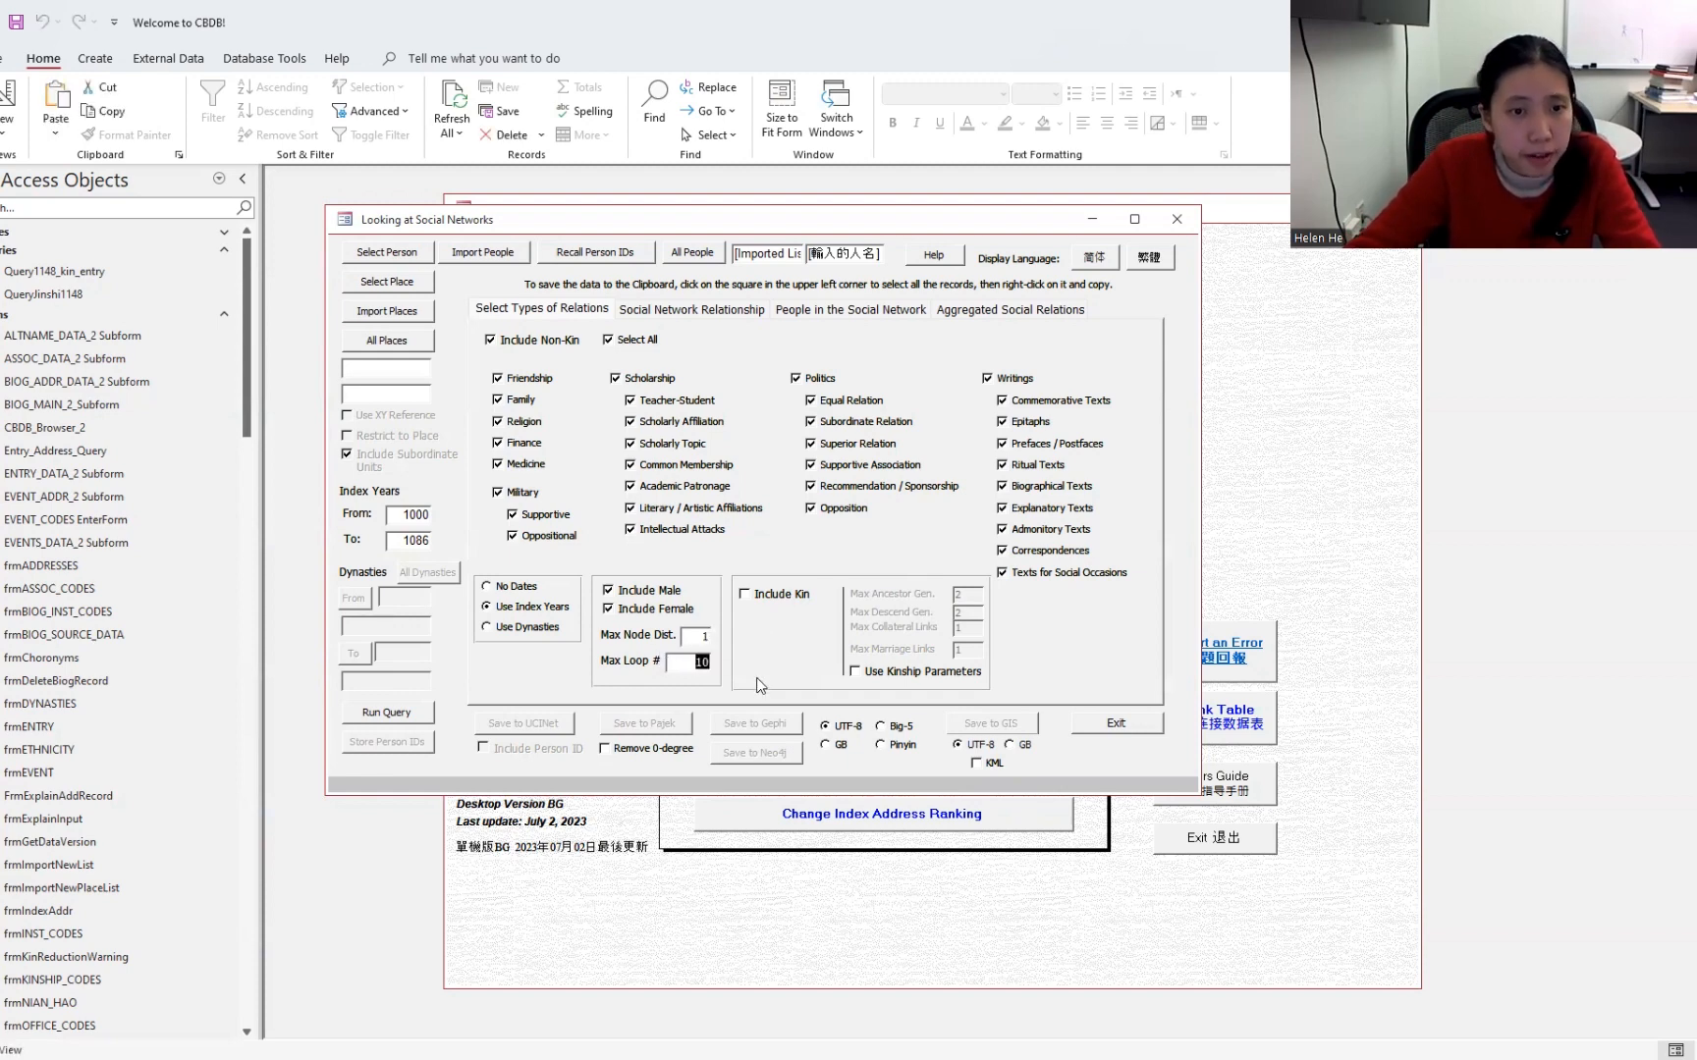
{"action": "left_click", "coordinate": [757, 679]}
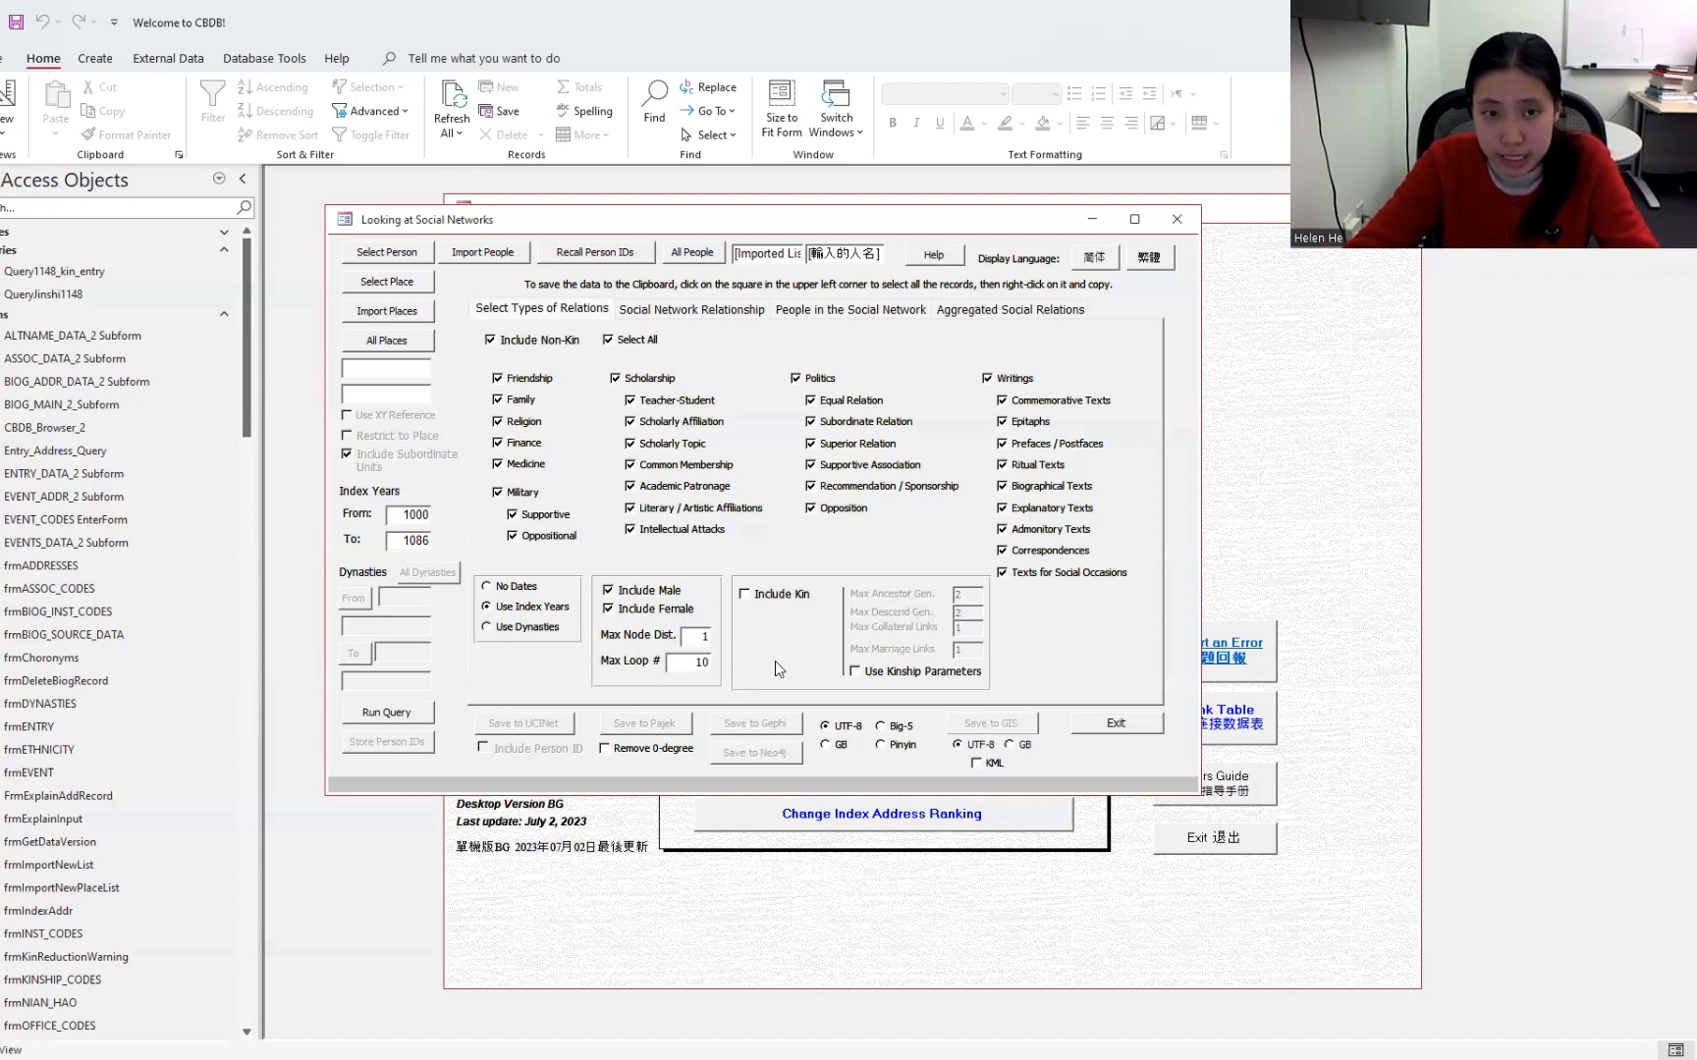
{"action": "left_click_drag", "start_coordinate": [702, 662], "coordinate": [677, 657]}
{"action": "left_click", "coordinate": [713, 661]}
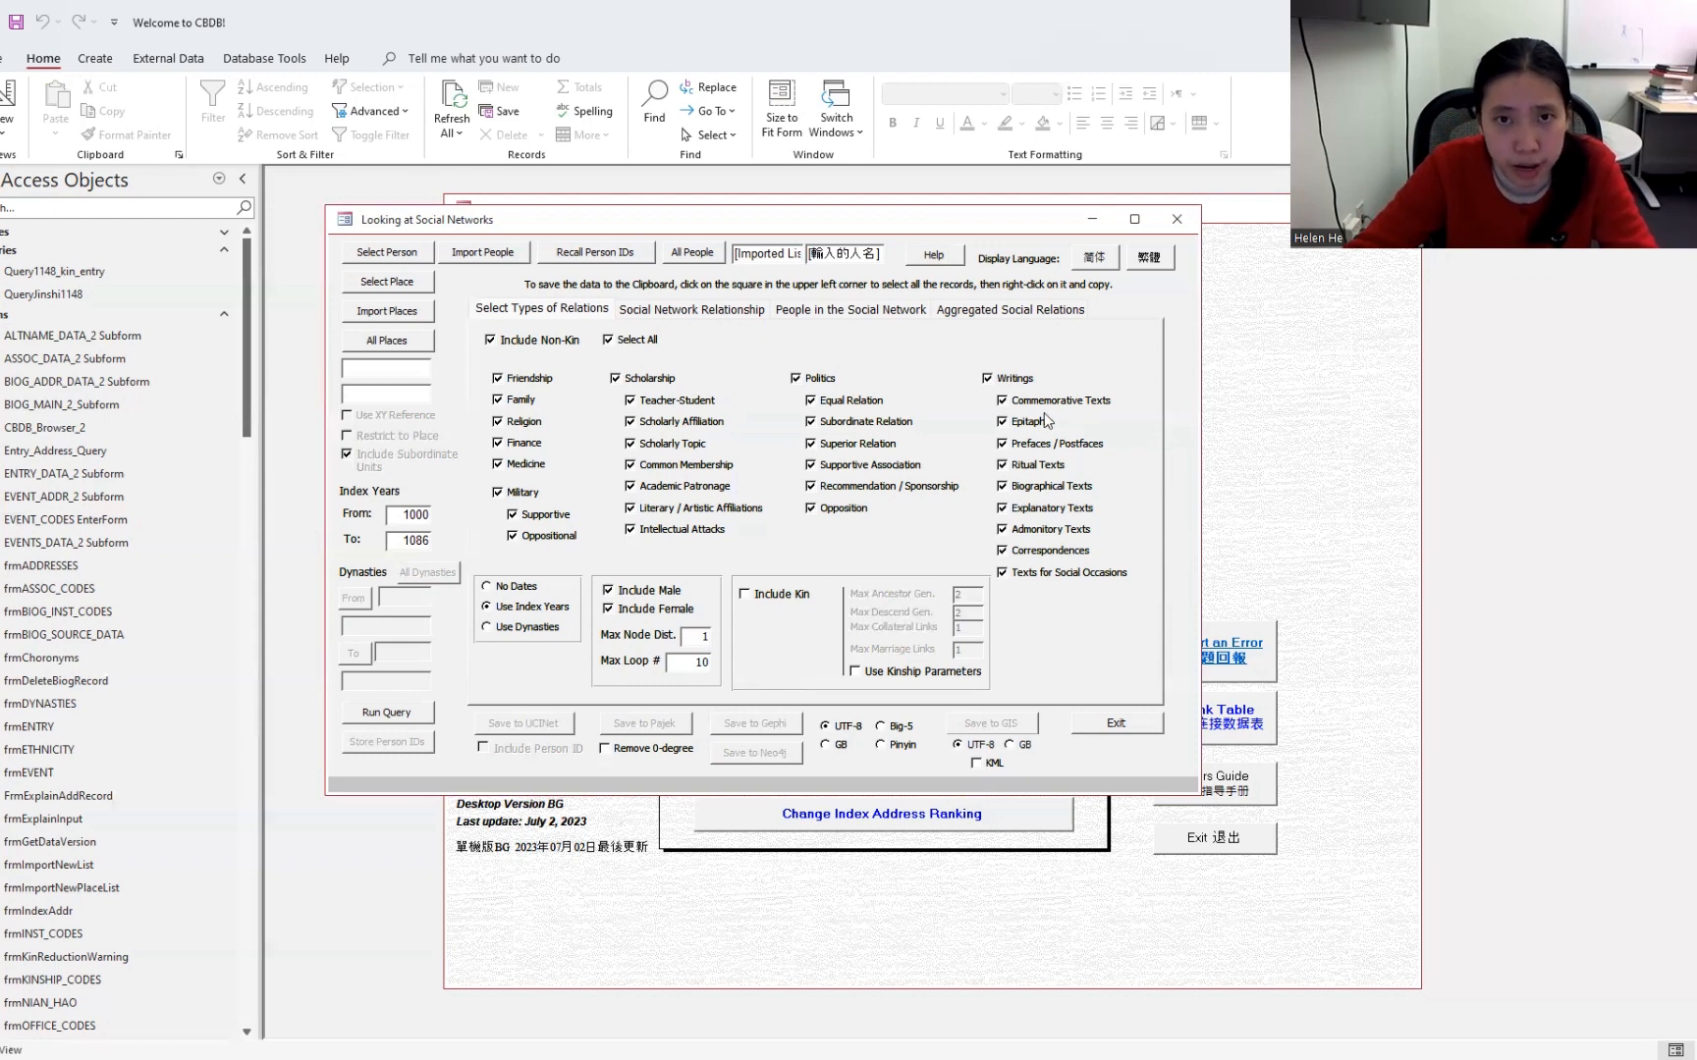
Step: Exclude non-kin relations from the social networks query
{"action": "left_click", "coordinate": [489, 343]}
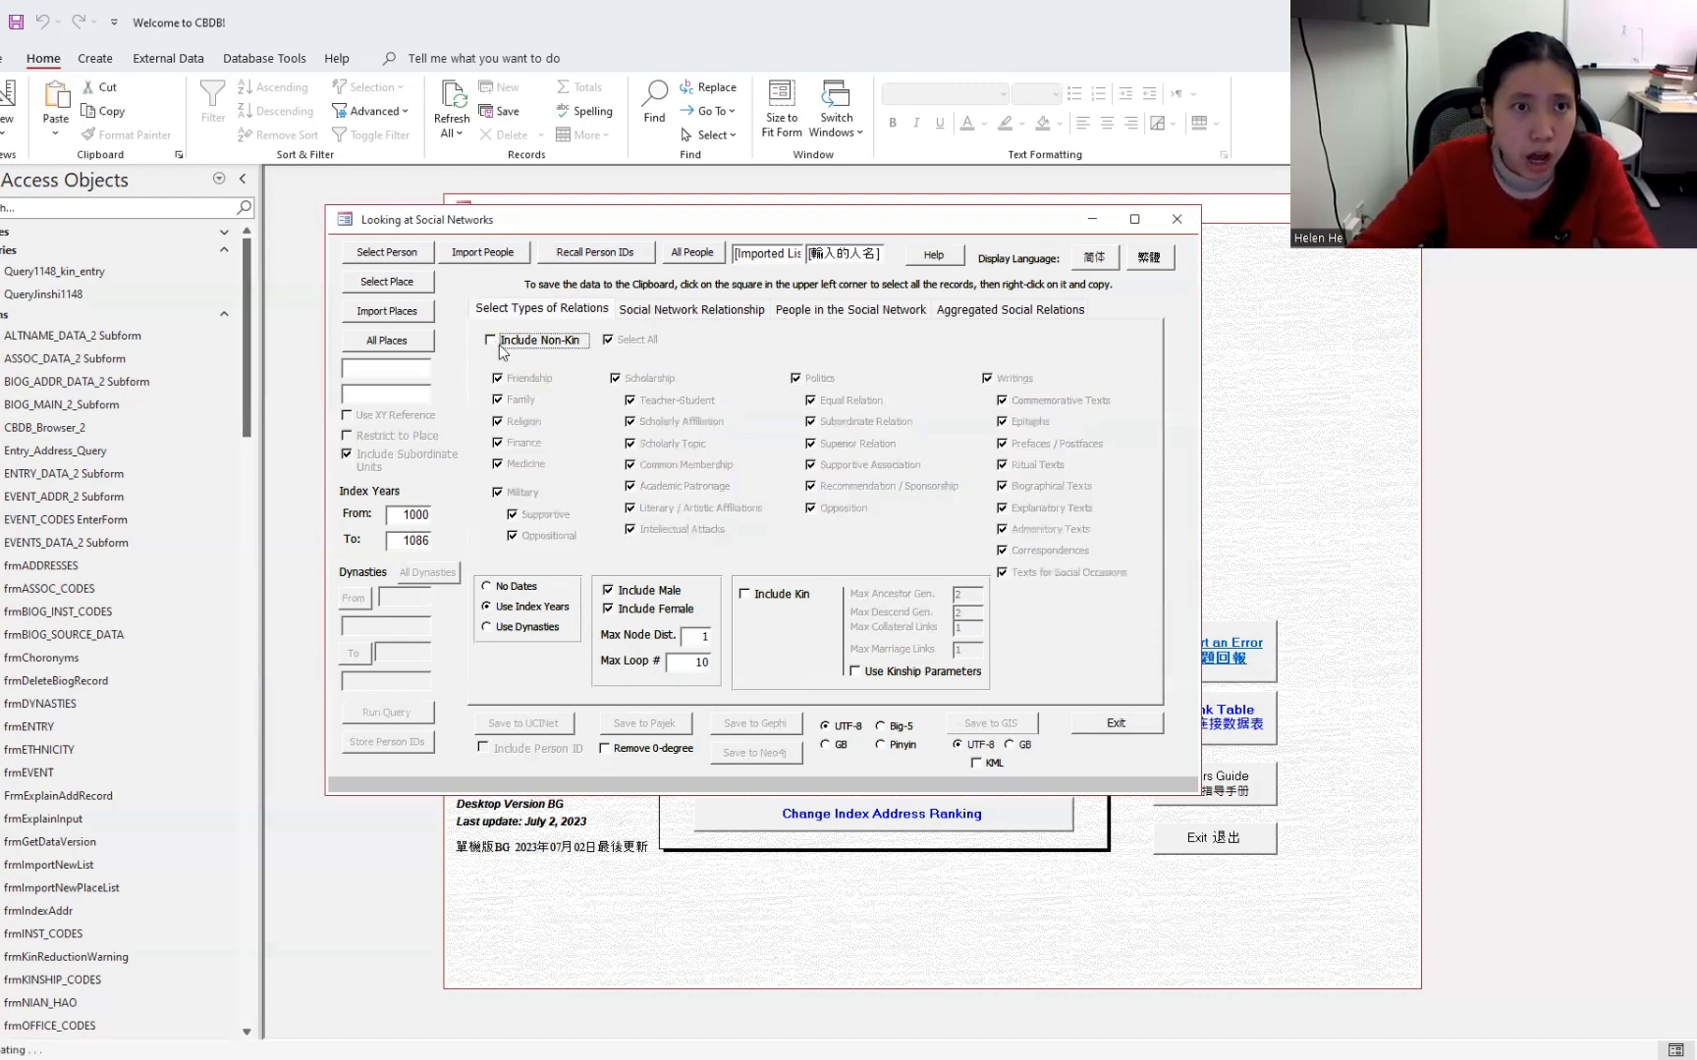
Step: Include non-kin relations limited to Friendship, all Scholarship and Writings types, and every Politics type except Opposition
{"action": "left_click", "coordinate": [494, 340]}
{"action": "left_click", "coordinate": [616, 339]}
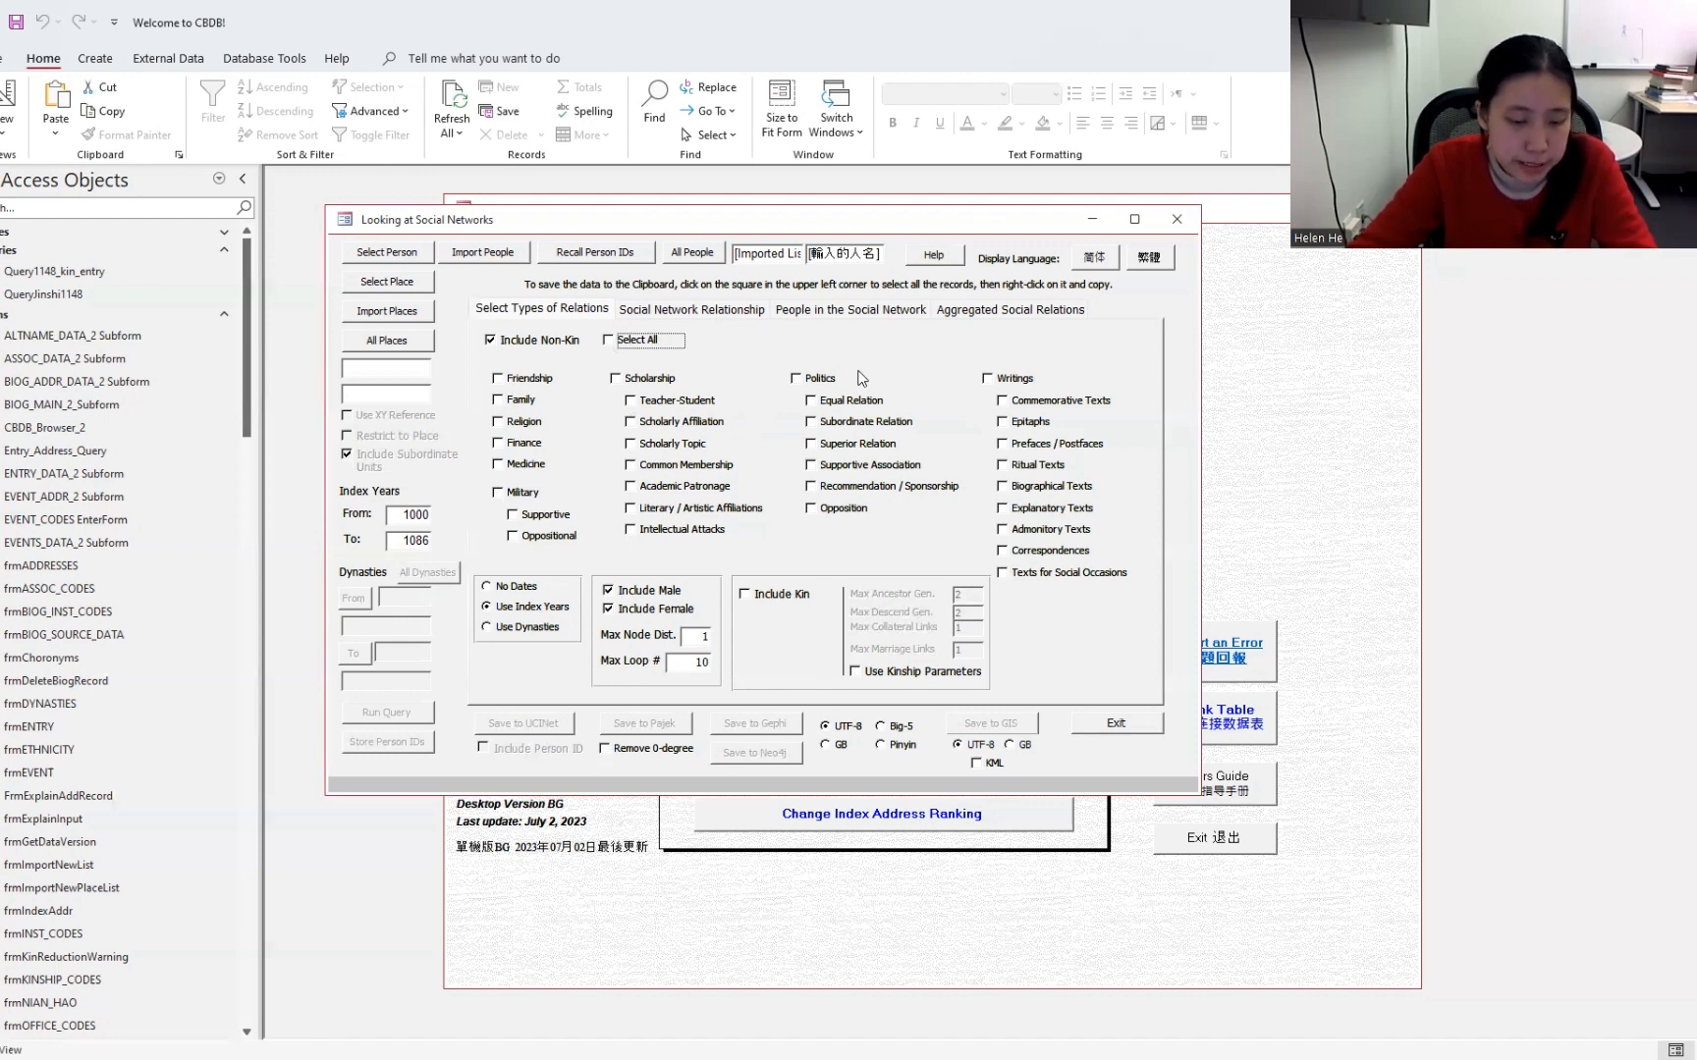
{"action": "left_click", "coordinate": [497, 378]}
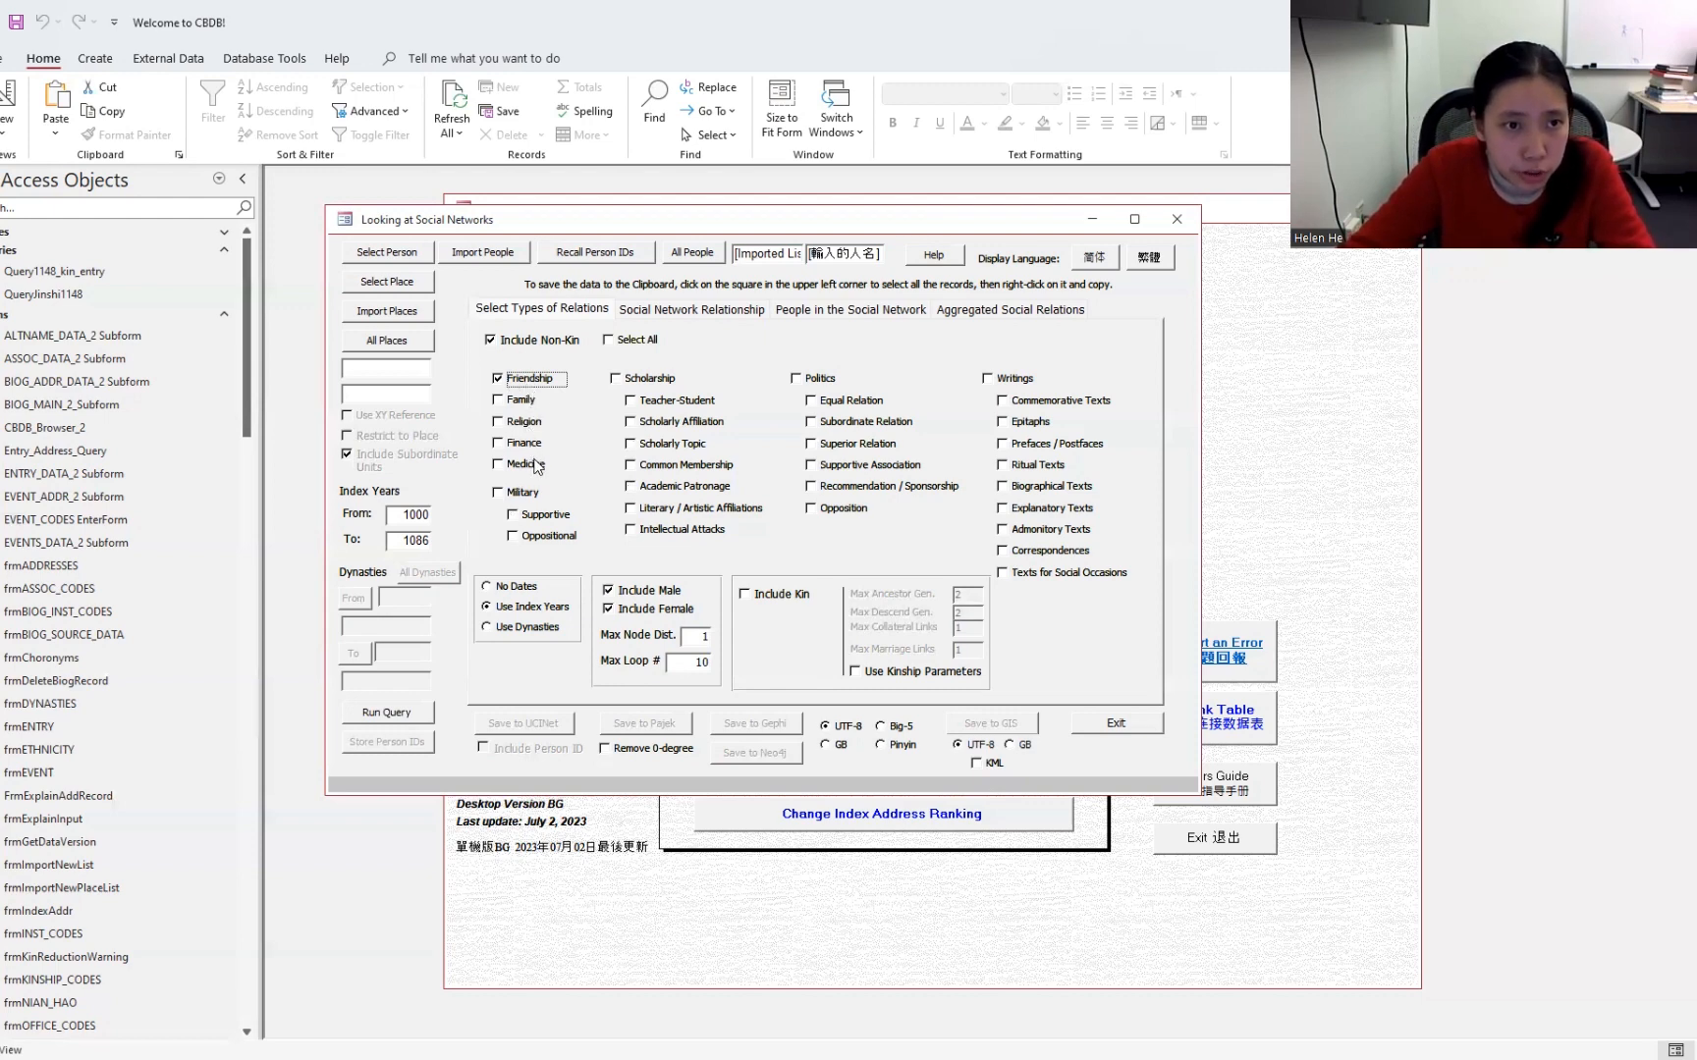
{"action": "left_click", "coordinate": [614, 378]}
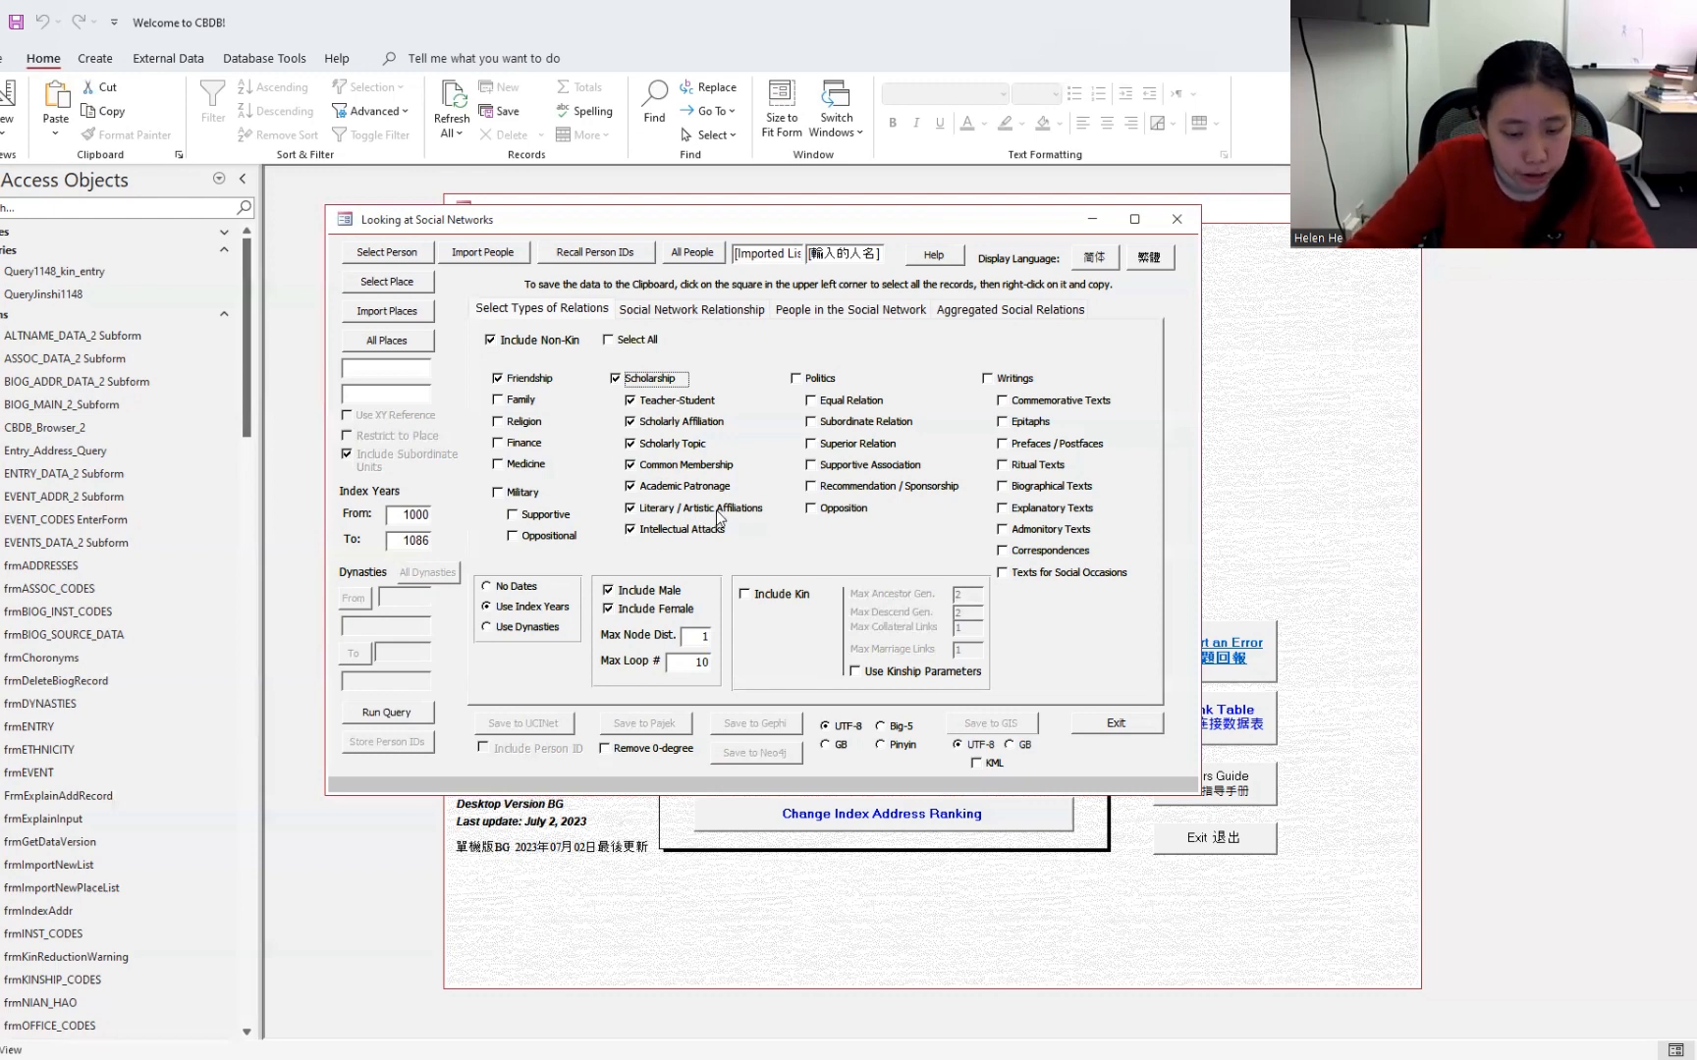
{"action": "left_click", "coordinate": [793, 379]}
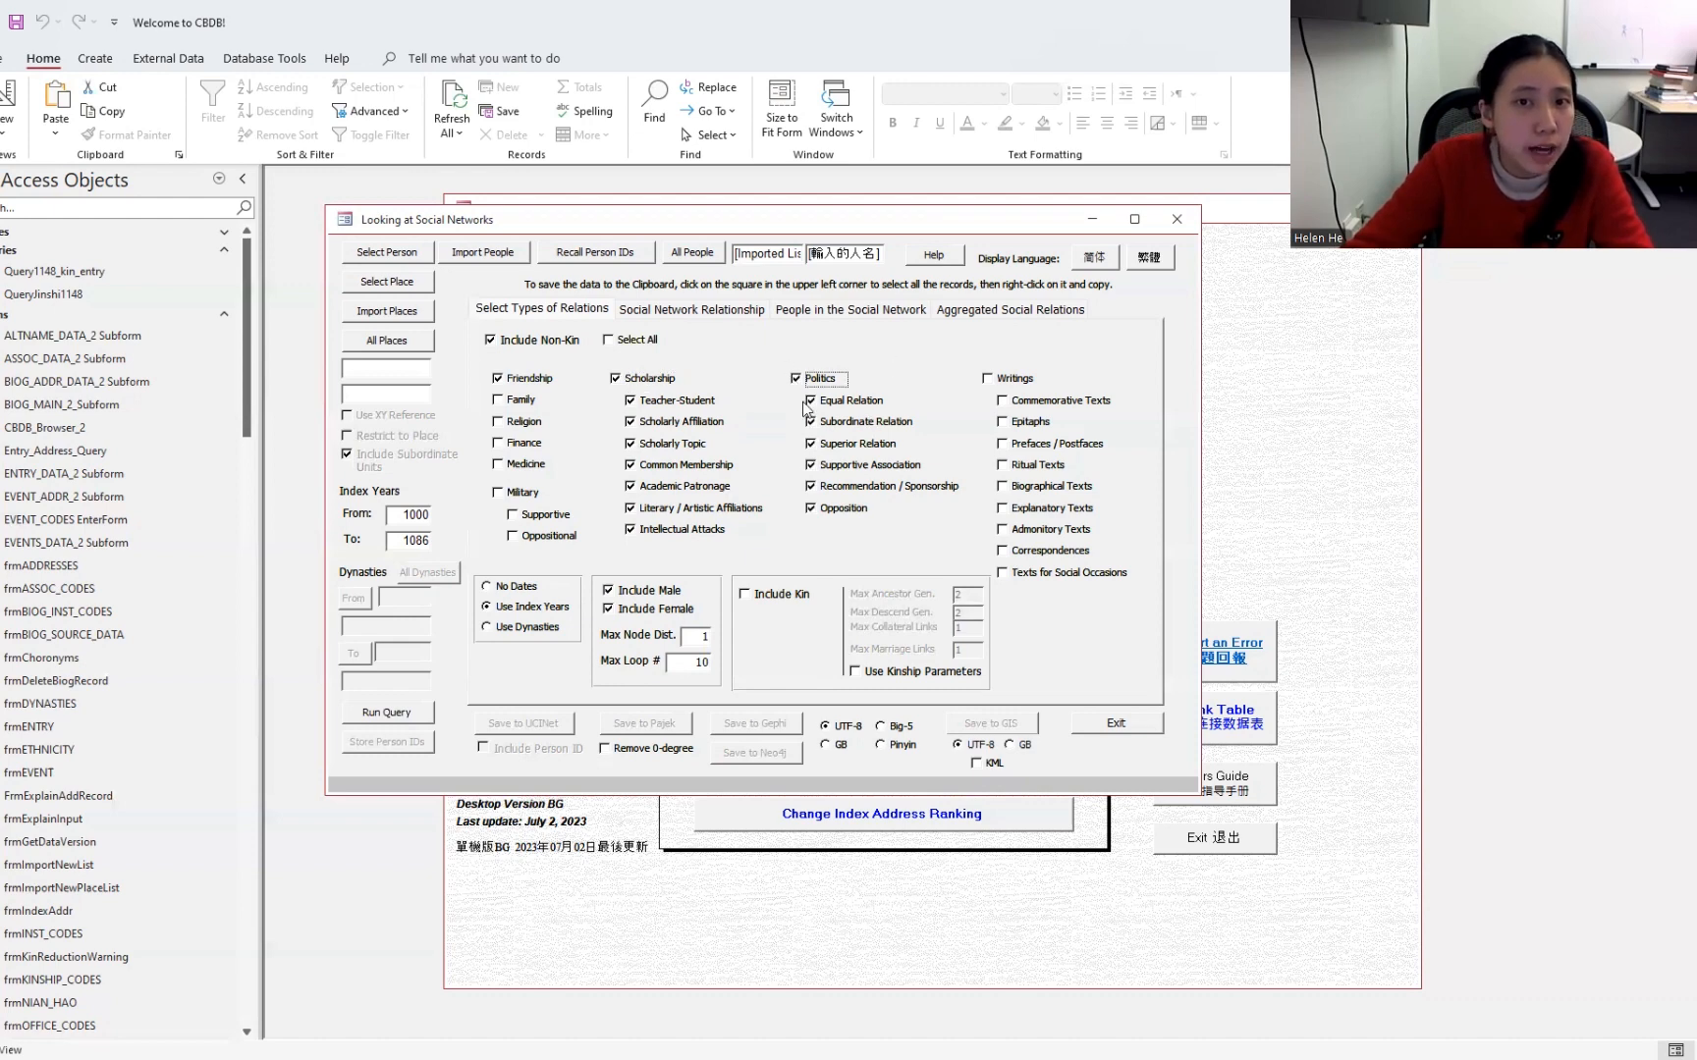
{"action": "left_click", "coordinate": [813, 510]}
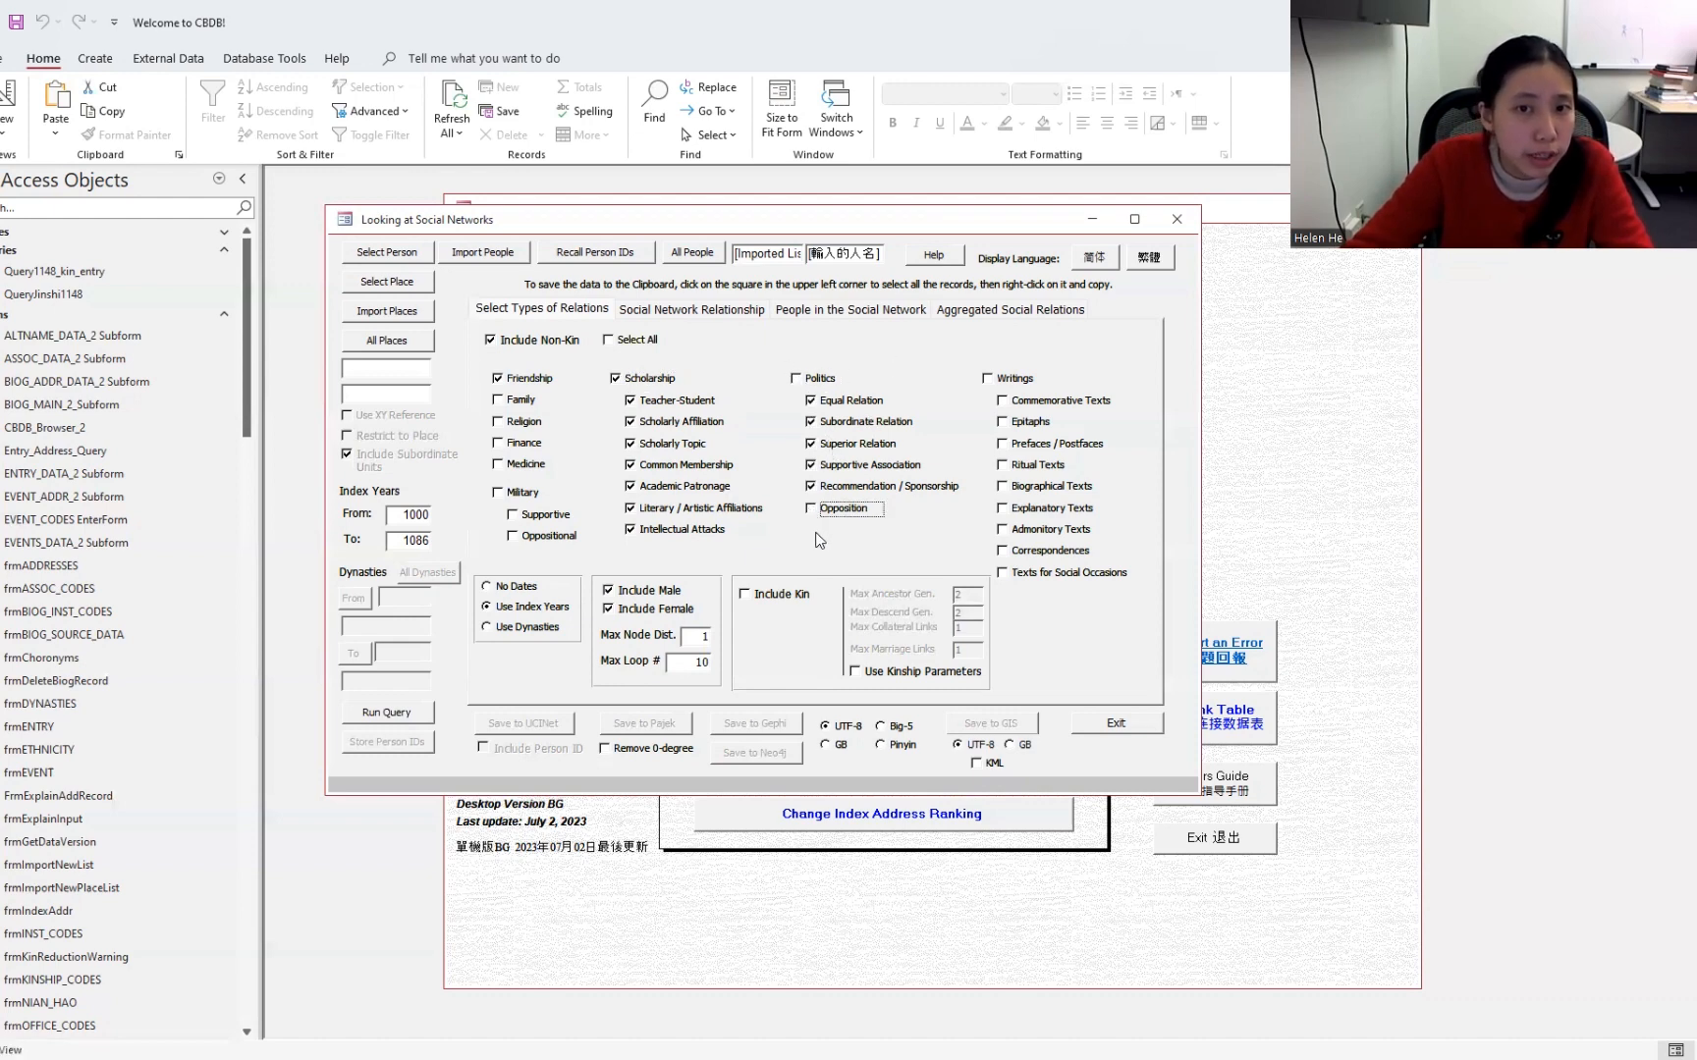
{"action": "left_click", "coordinate": [988, 379]}
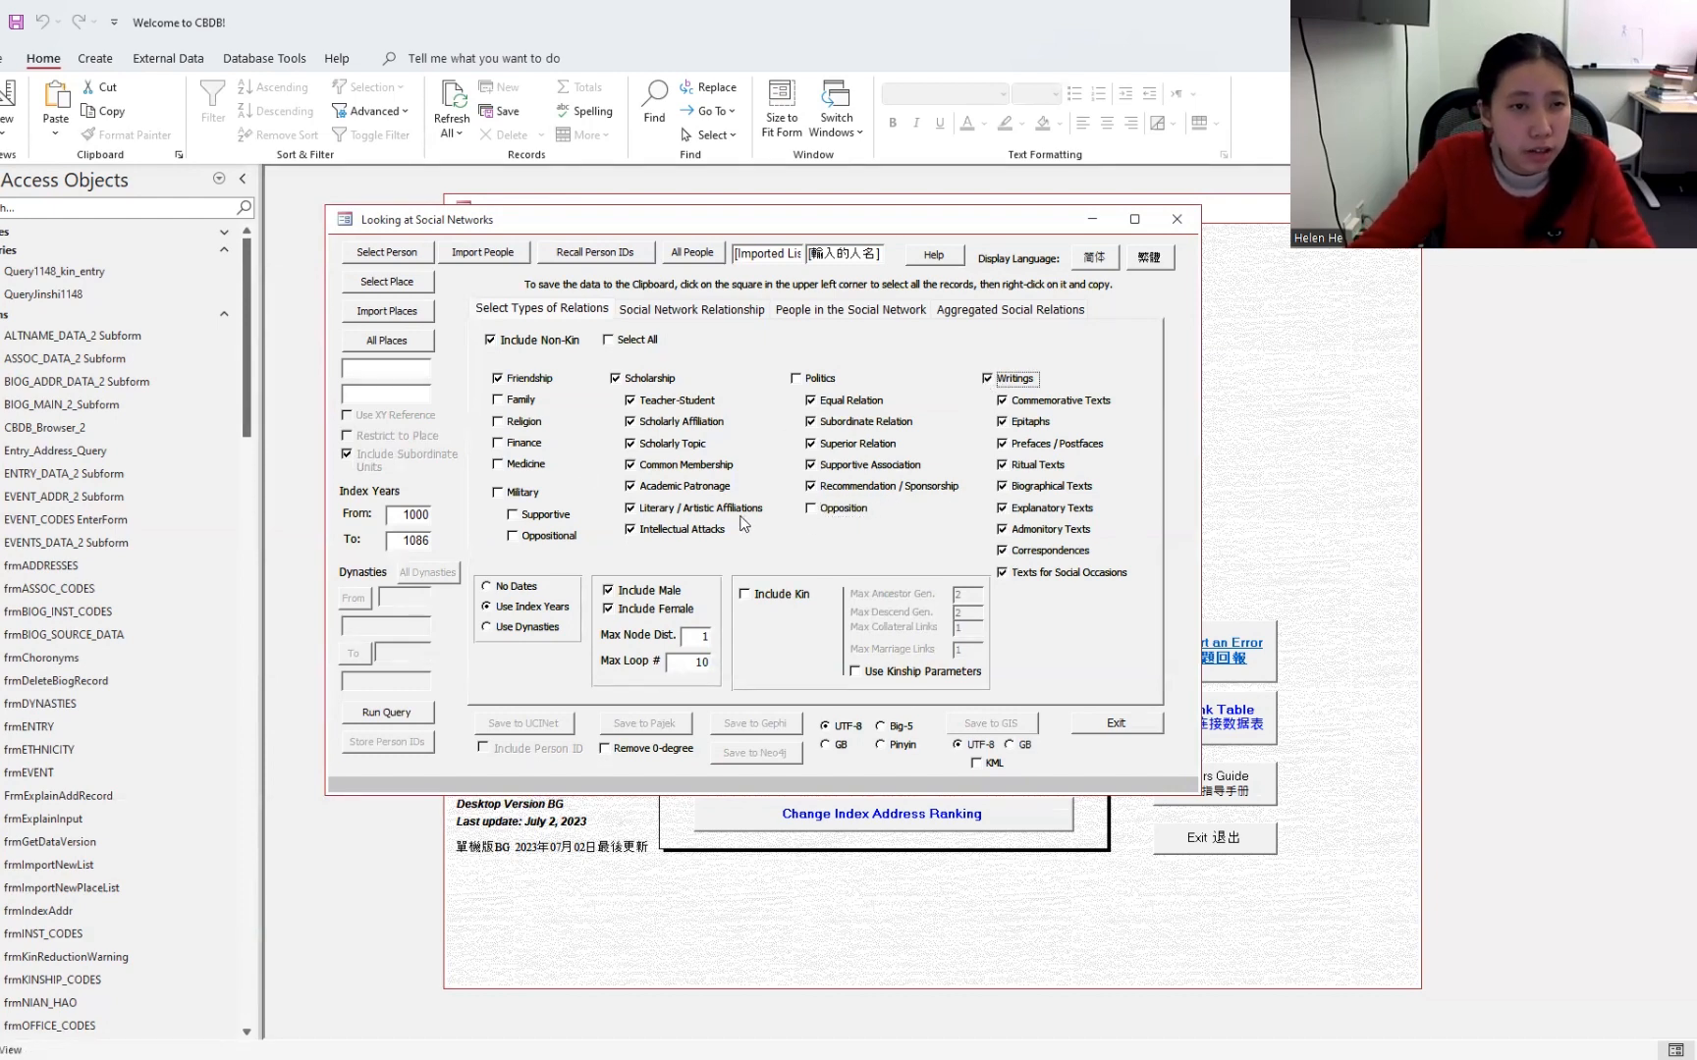
Step: Try excluding Prefaces / Postfaces and Ritual Texts from the writings relations, and restore the full Writings selection
{"action": "left_click", "coordinate": [1001, 444]}
{"action": "left_click", "coordinate": [1001, 464]}
{"action": "left_click", "coordinate": [1002, 507]}
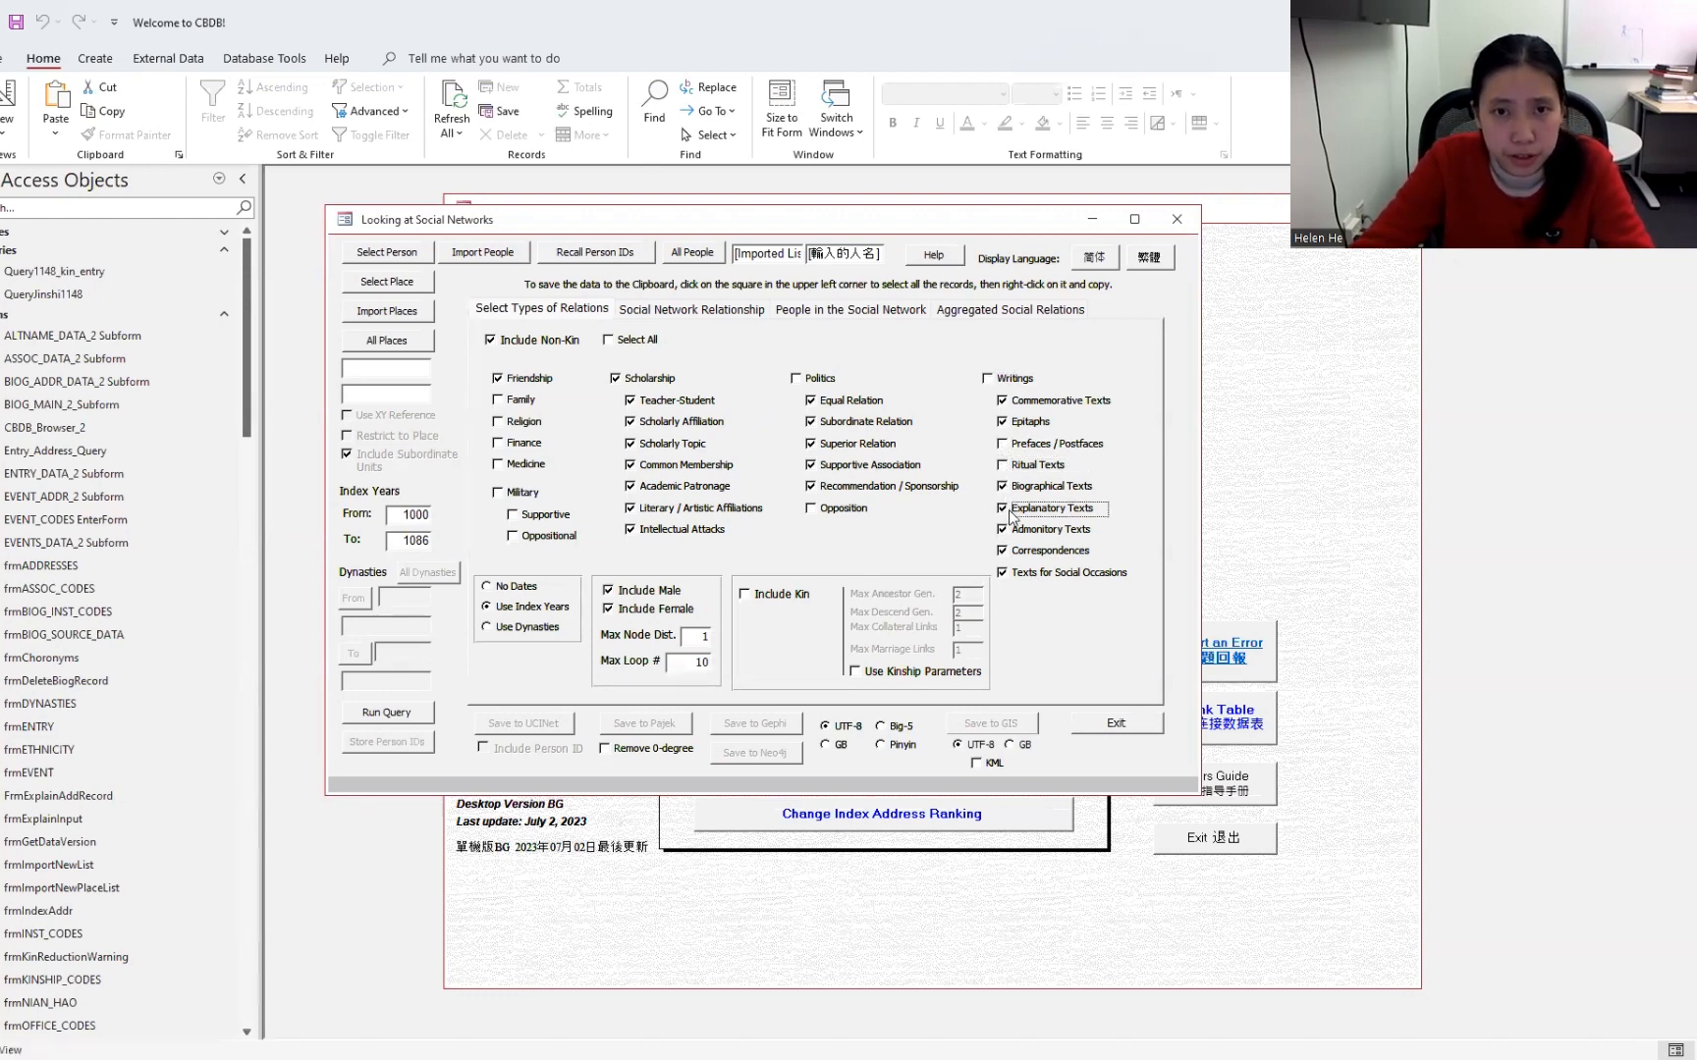
{"action": "left_click", "coordinate": [1002, 529]}
{"action": "left_click", "coordinate": [1002, 507]}
{"action": "left_click", "coordinate": [1001, 529]}
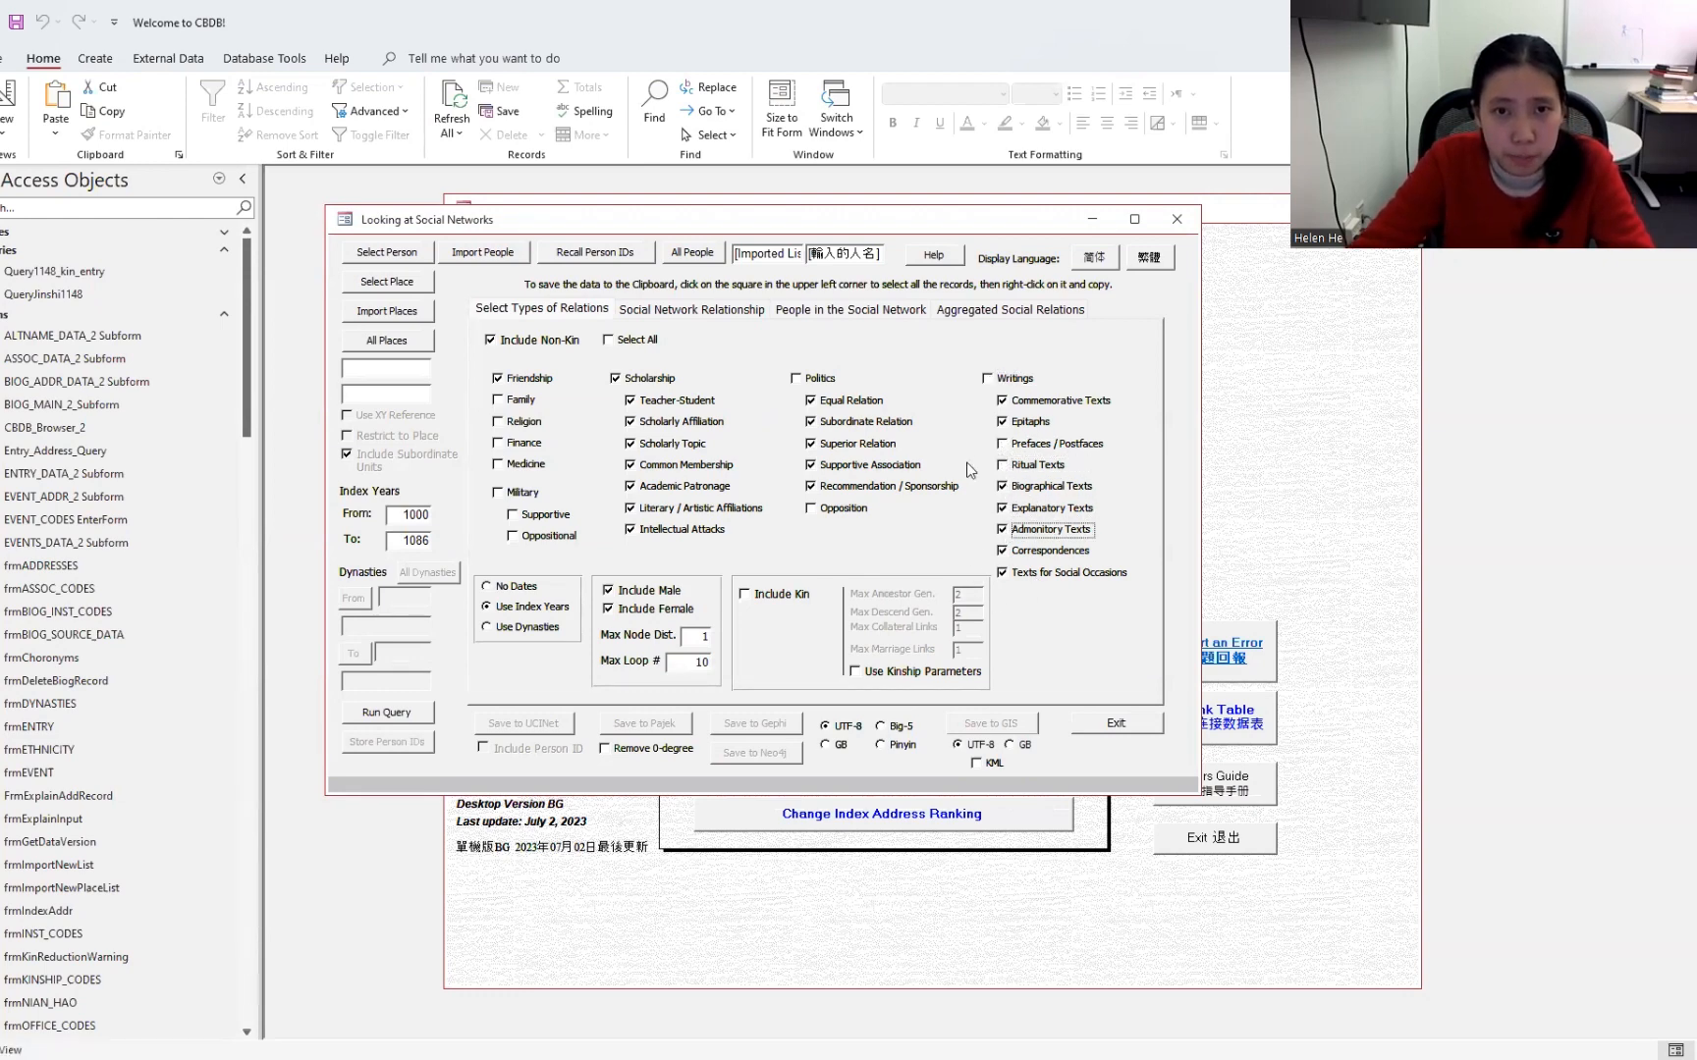
{"action": "left_click", "coordinate": [1001, 444]}
{"action": "left_click", "coordinate": [1002, 465]}
{"action": "left_click", "coordinate": [1004, 468]}
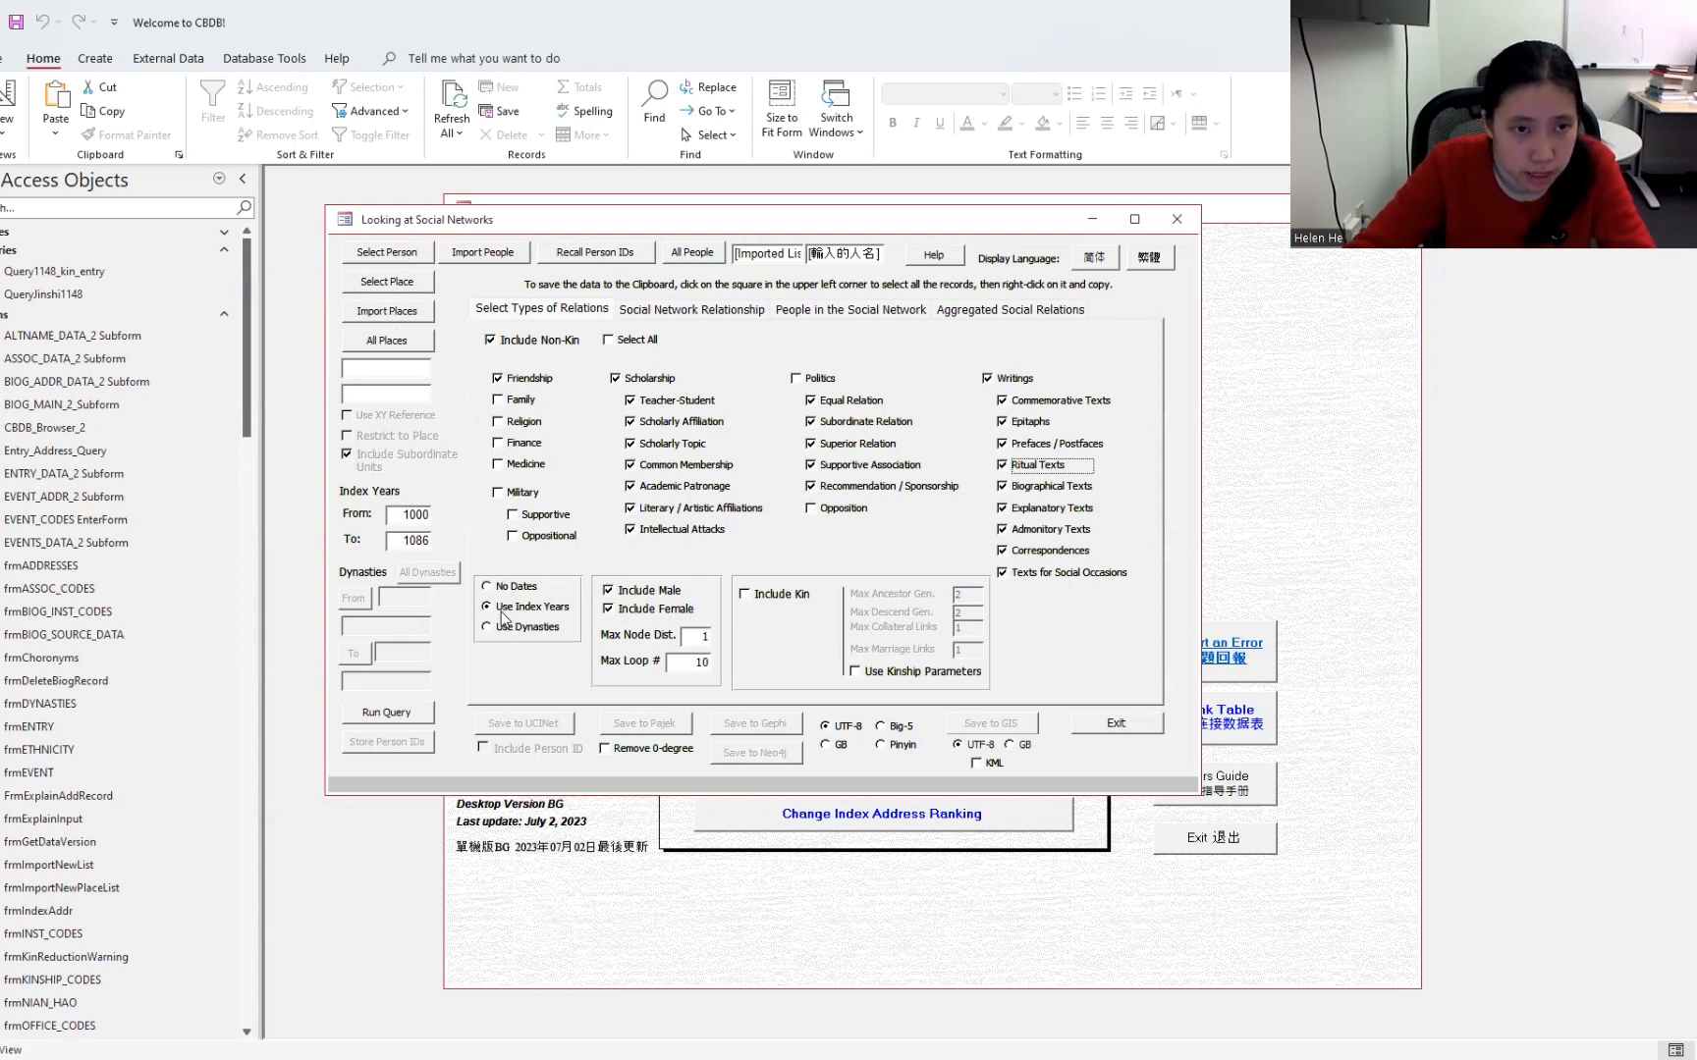
Step: Run the social networks query with the chosen people, dates, node distance and relation types
{"action": "double_click", "coordinate": [691, 637]}
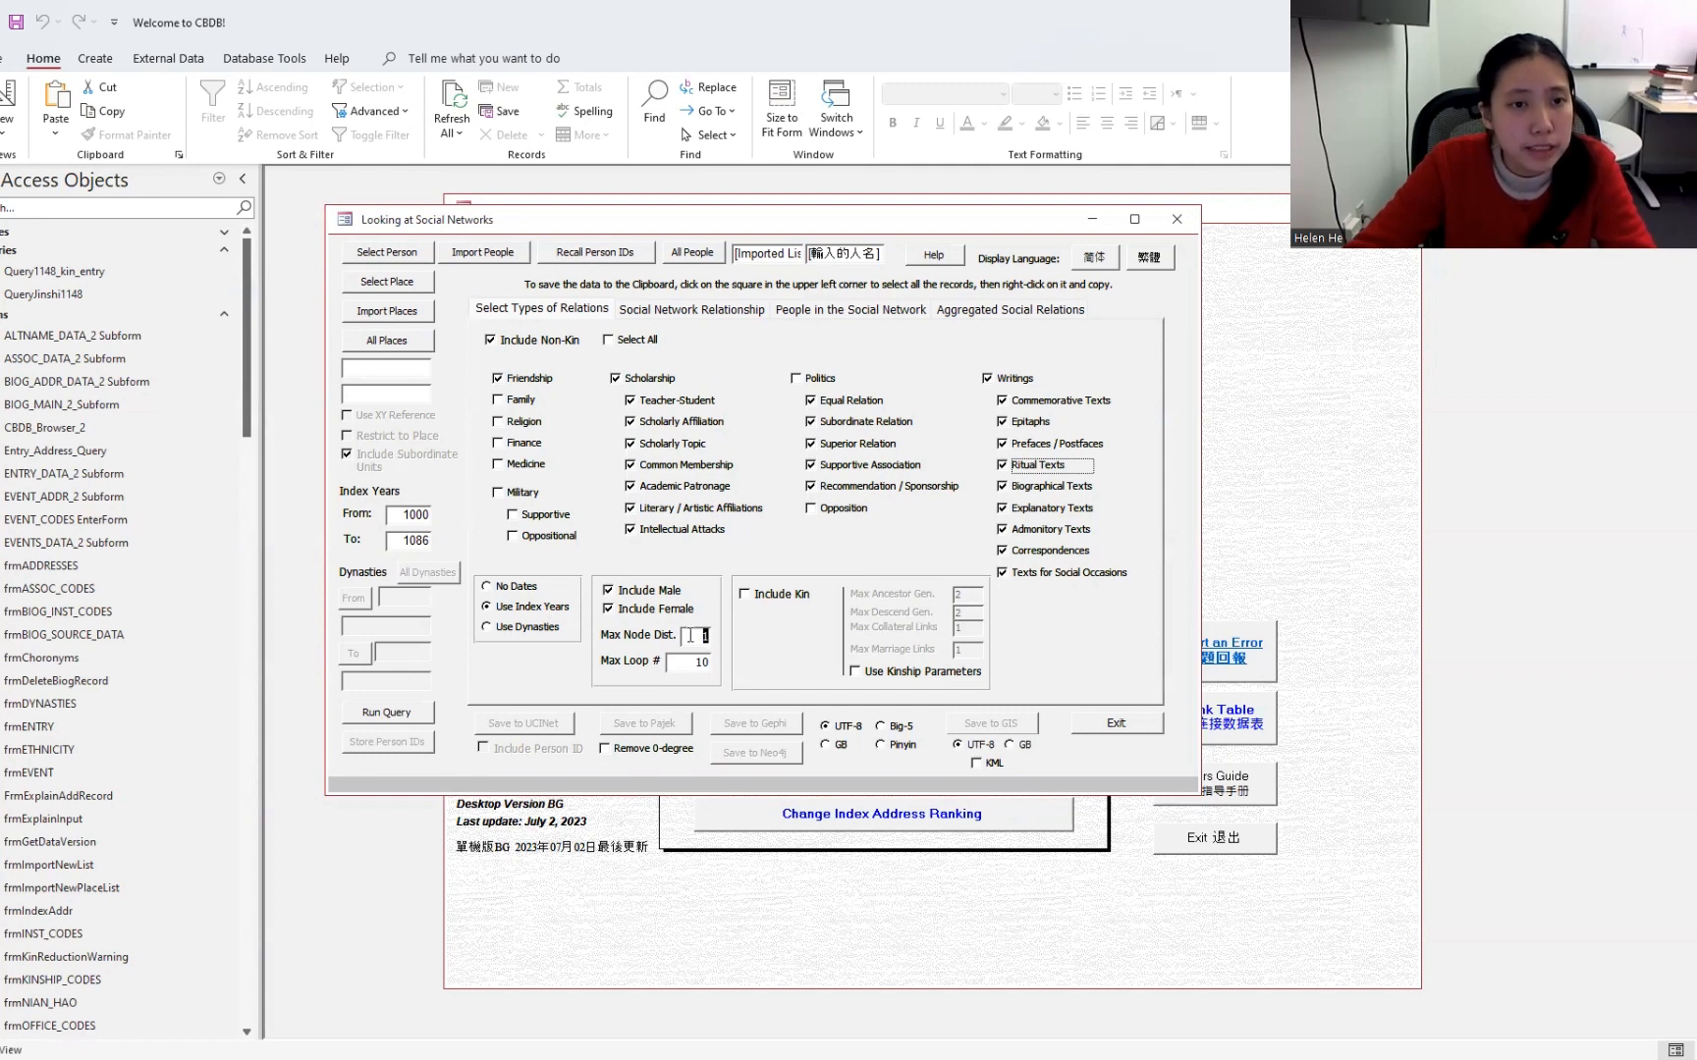
{"action": "left_click", "coordinate": [695, 662]}
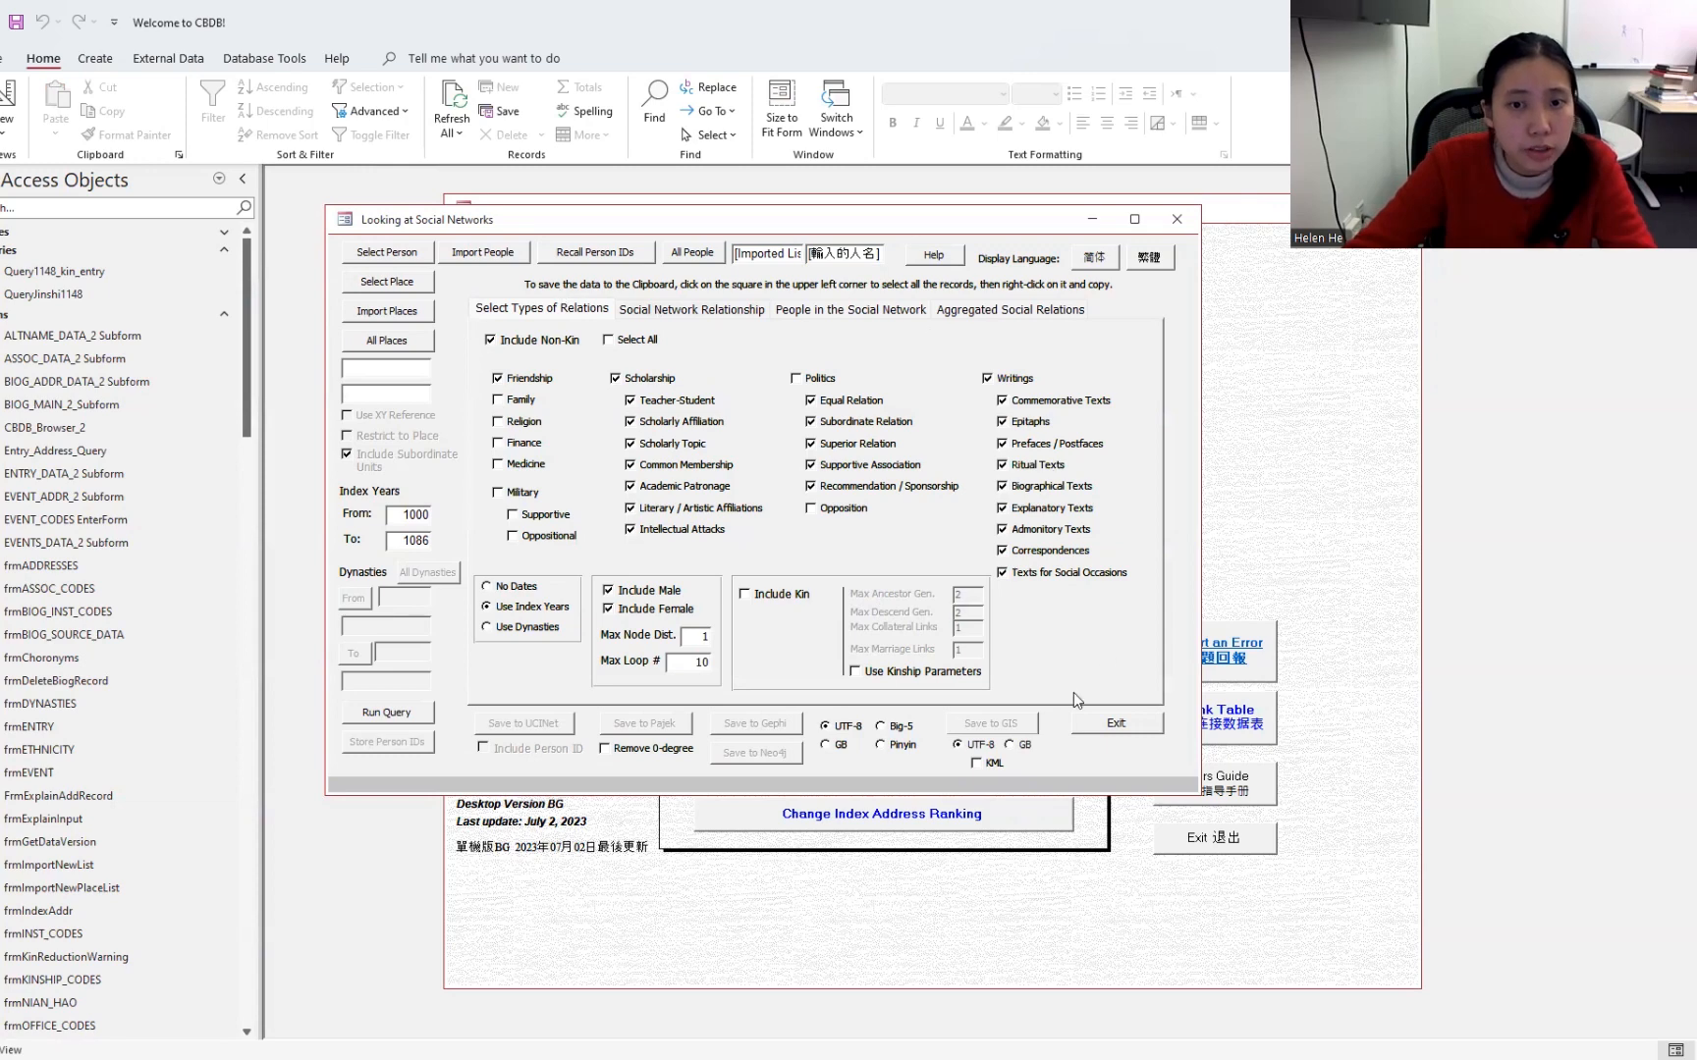
{"action": "left_click", "coordinate": [496, 377]}
{"action": "left_click", "coordinate": [385, 713]}
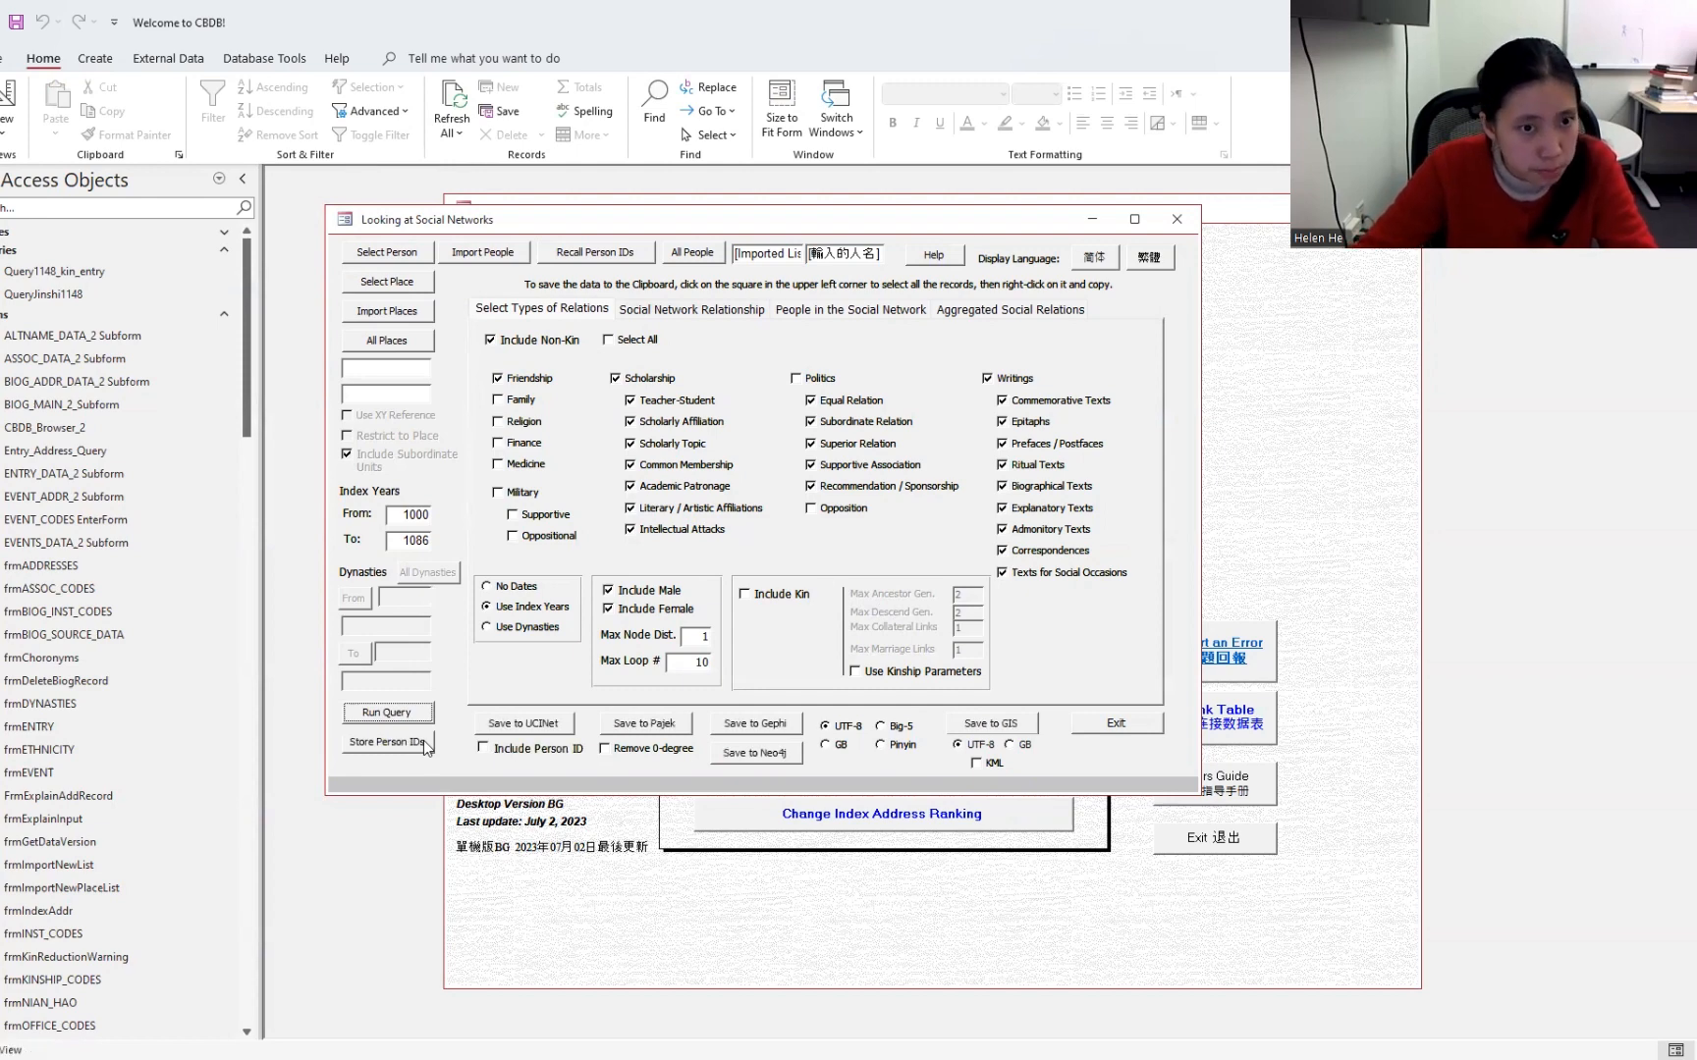
Step: Look over the query's three result lists: social network relationships, people in the network, and aggregated social relations
{"action": "left_click", "coordinate": [762, 309]}
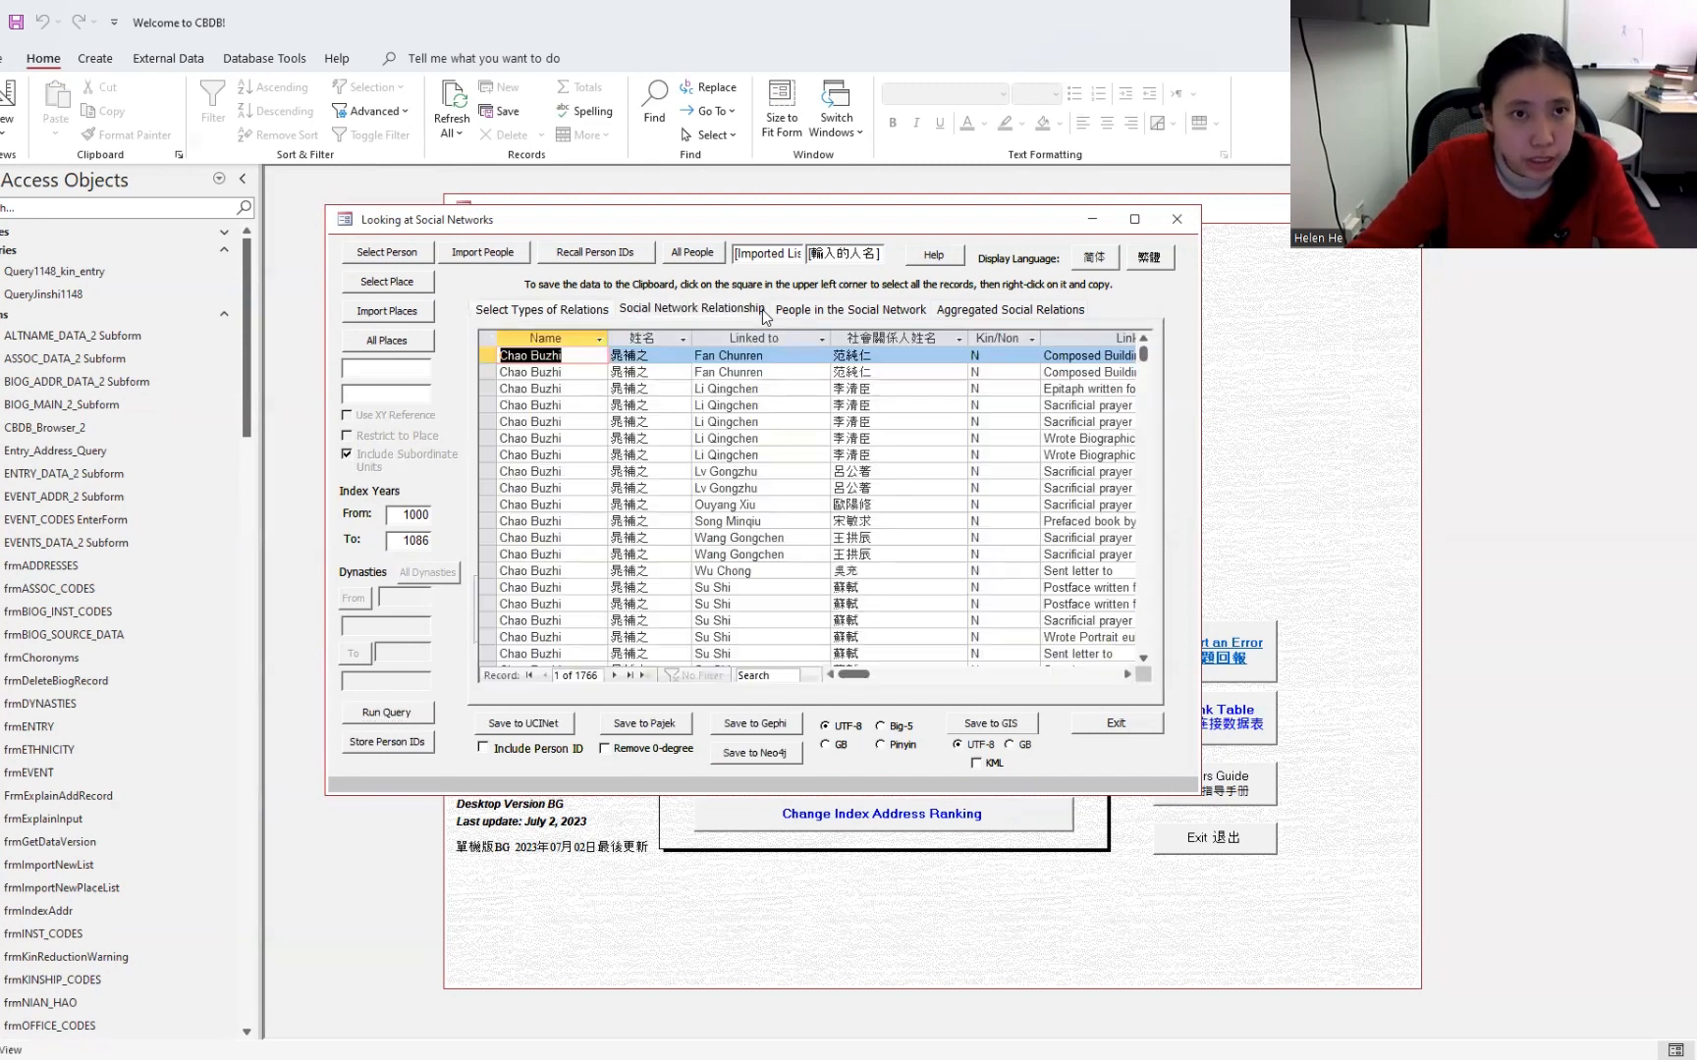
{"action": "left_click", "coordinate": [850, 309]}
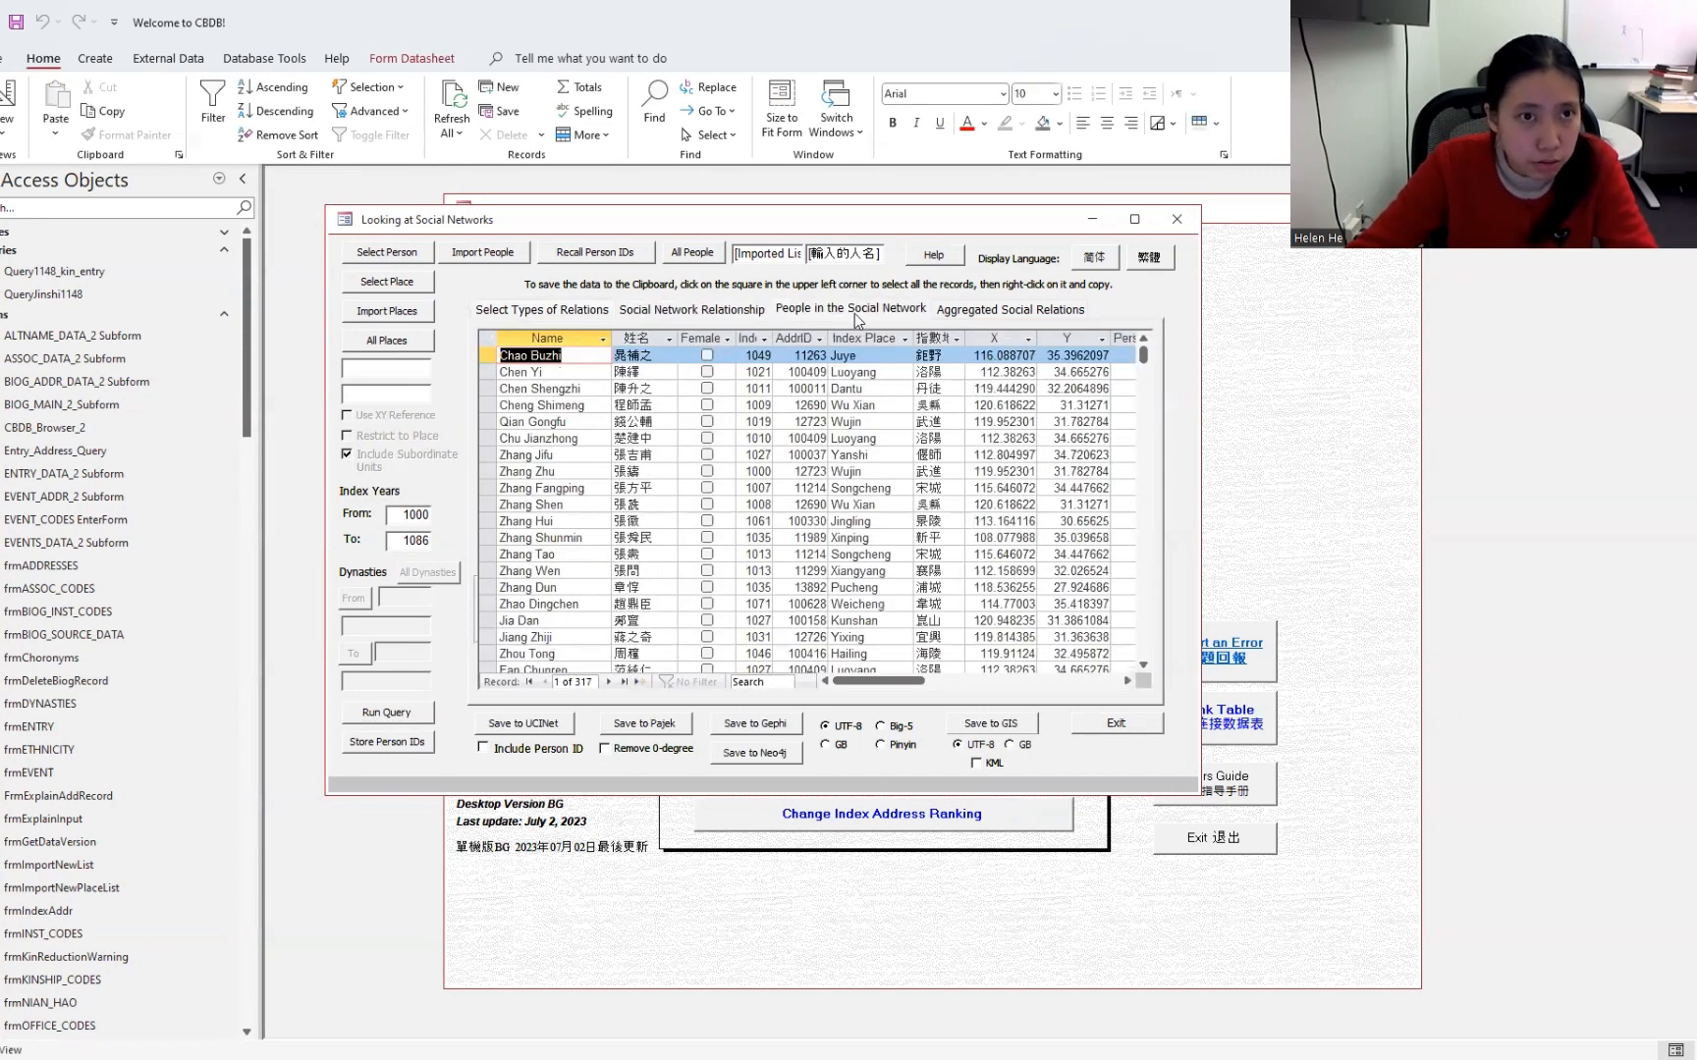
{"action": "left_click", "coordinate": [1049, 309]}
{"action": "left_click", "coordinate": [697, 308]}
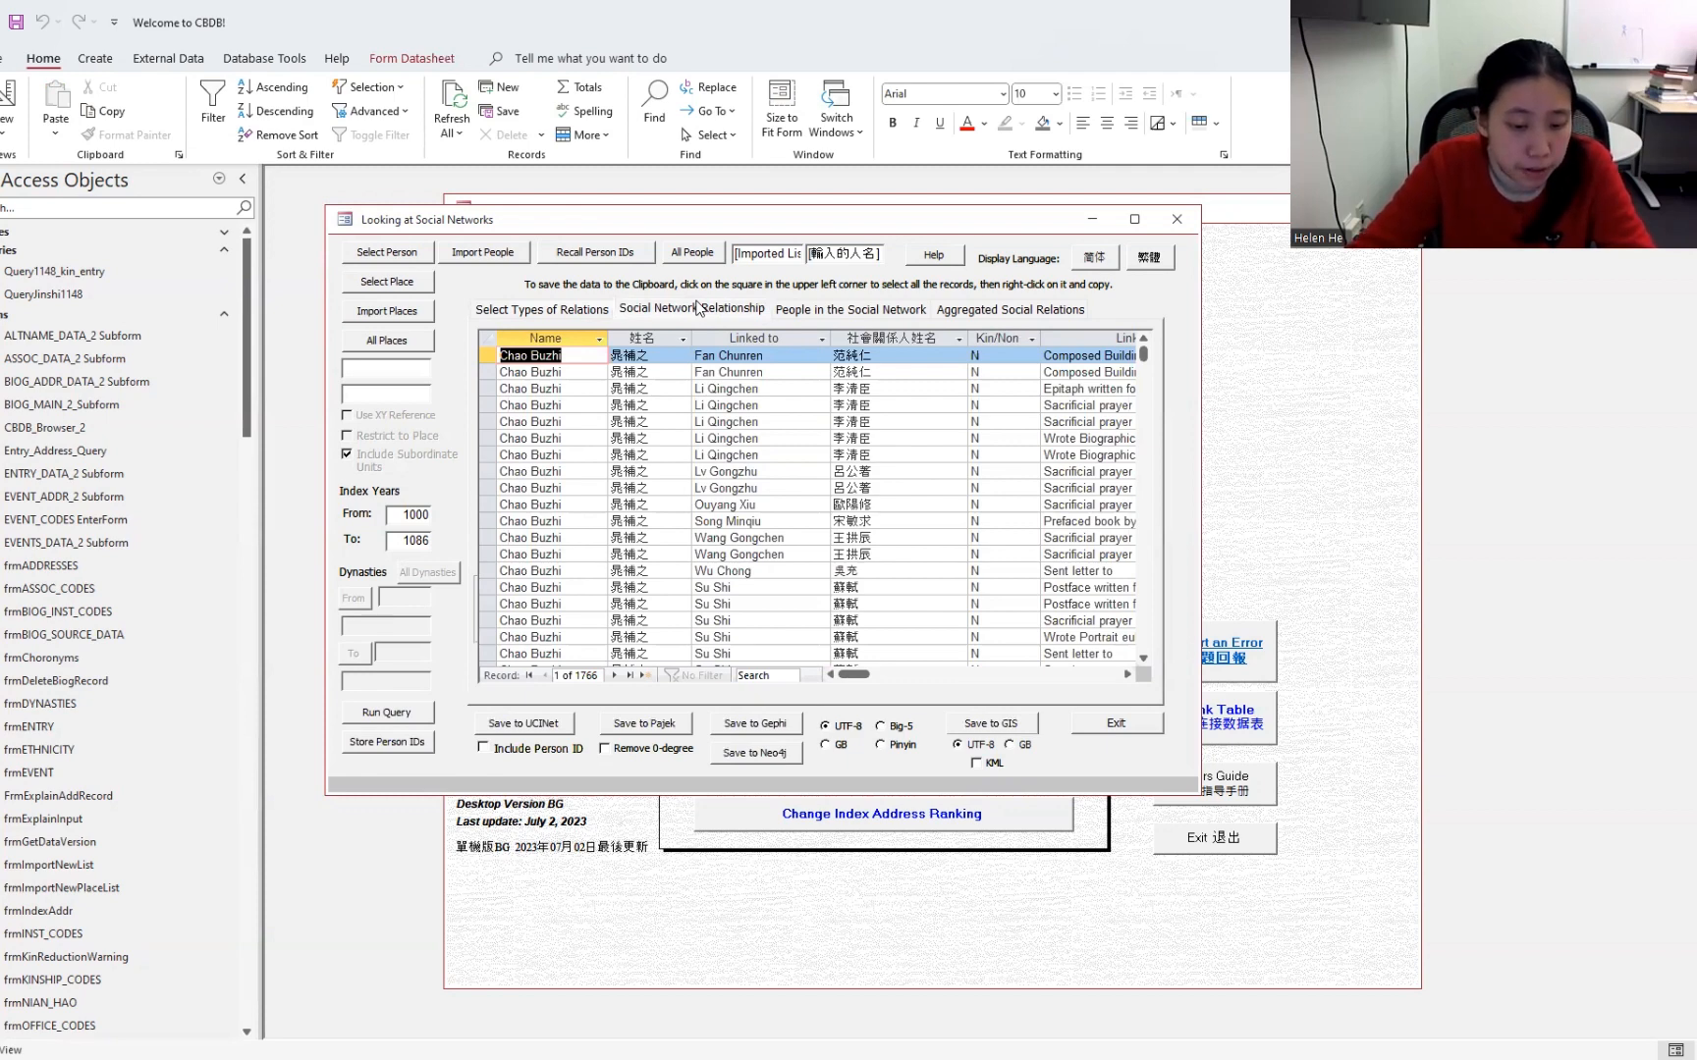
Step: Examine the list of people in the social network, checking the entries for Sima Guang and Wang Anshi
{"action": "left_click", "coordinate": [808, 312]}
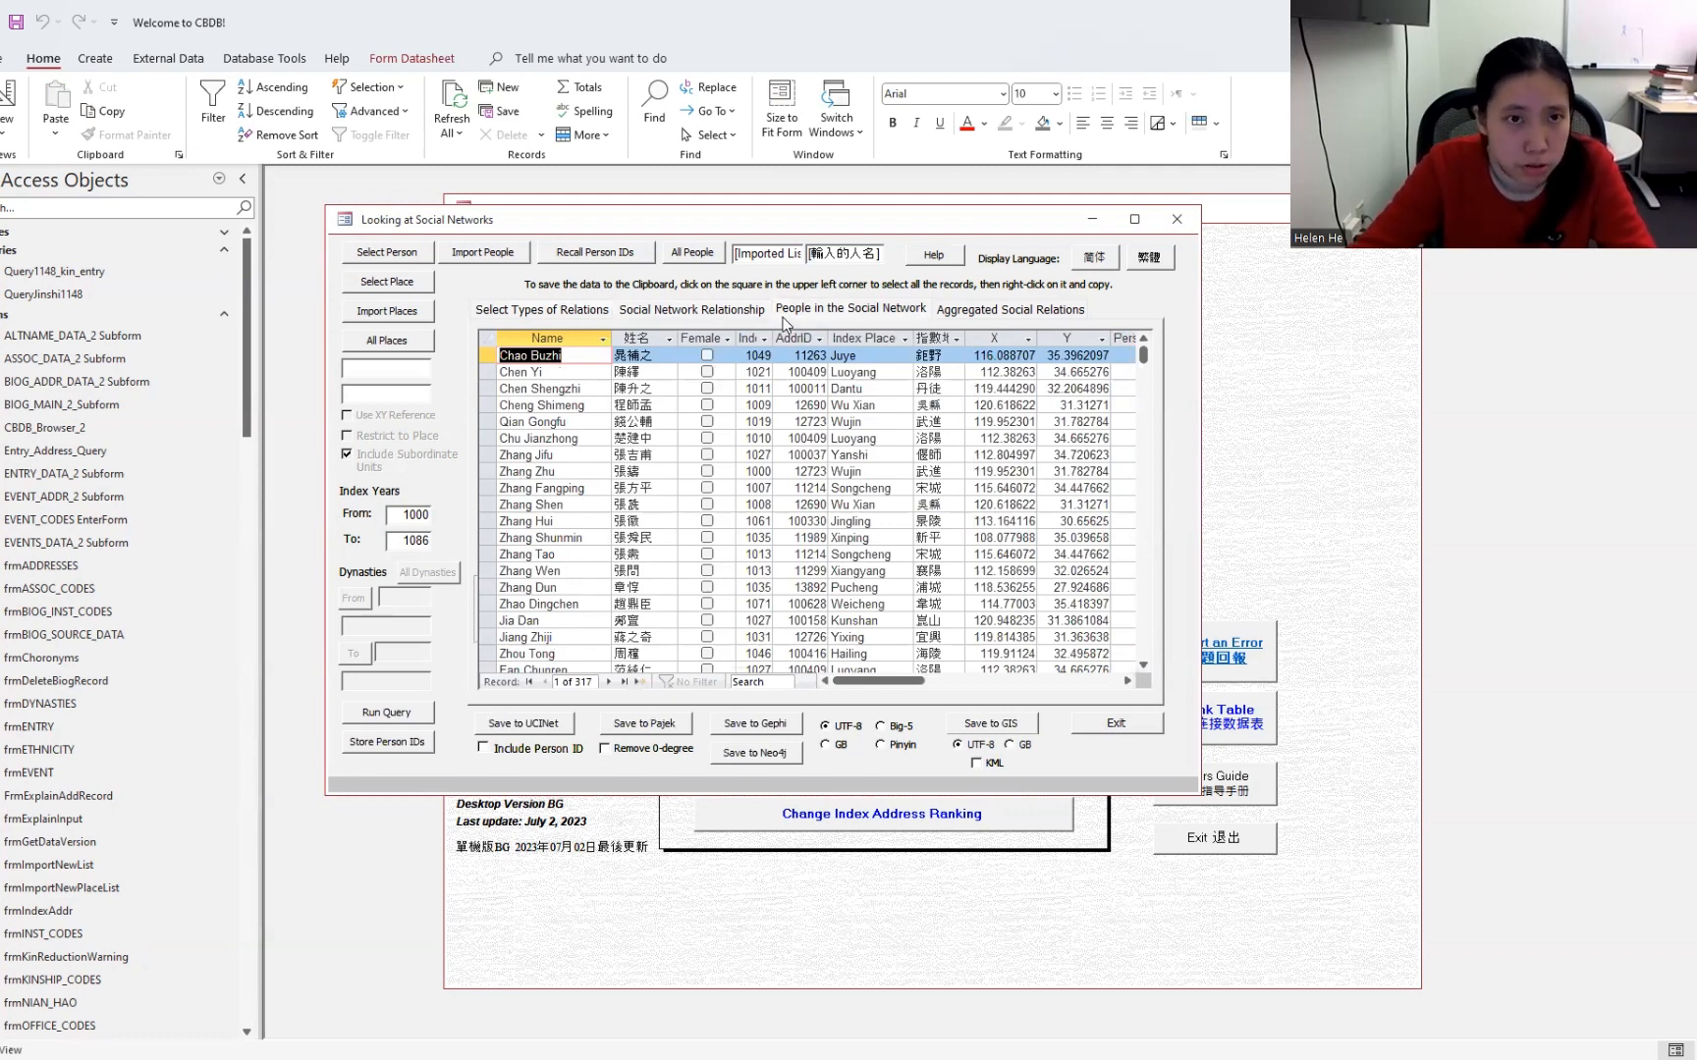
{"action": "scroll", "coordinate": [734, 500], "scroll_direction": "down", "scroll_amount": 20}
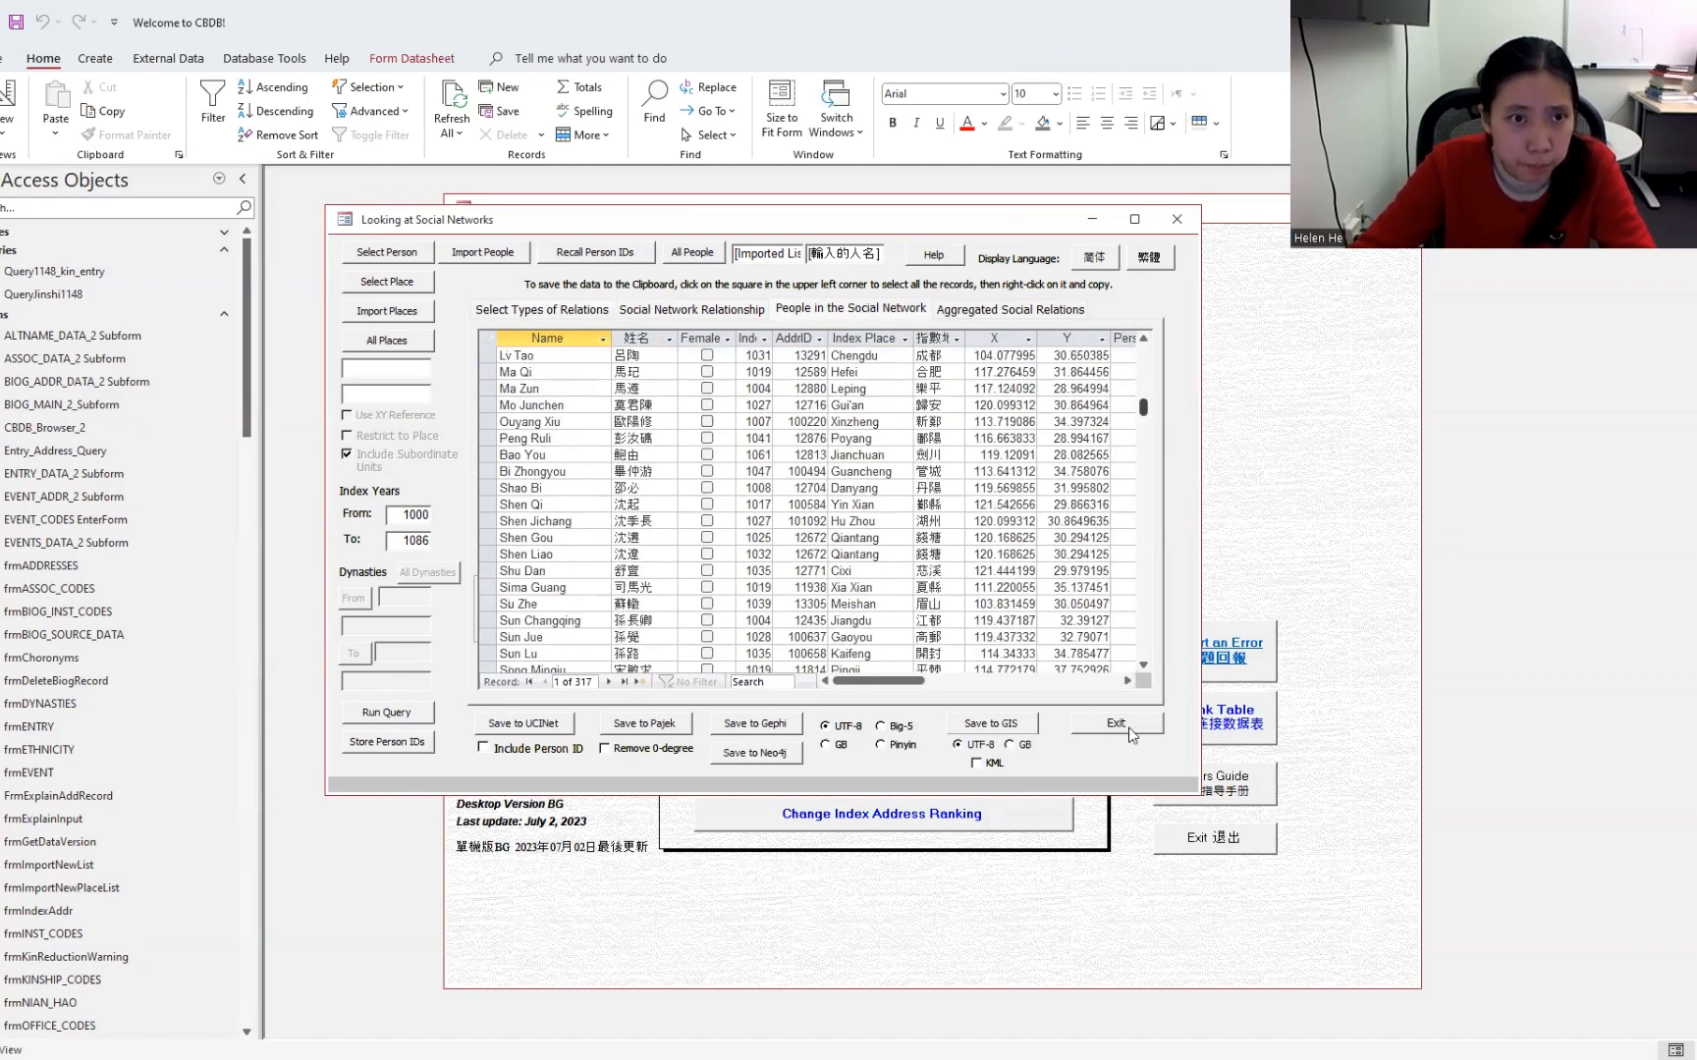
{"action": "scroll", "coordinate": [732, 471], "scroll_direction": "down", "scroll_amount": 15}
{"action": "scroll", "coordinate": [728, 501], "scroll_direction": "up", "scroll_amount": 10}
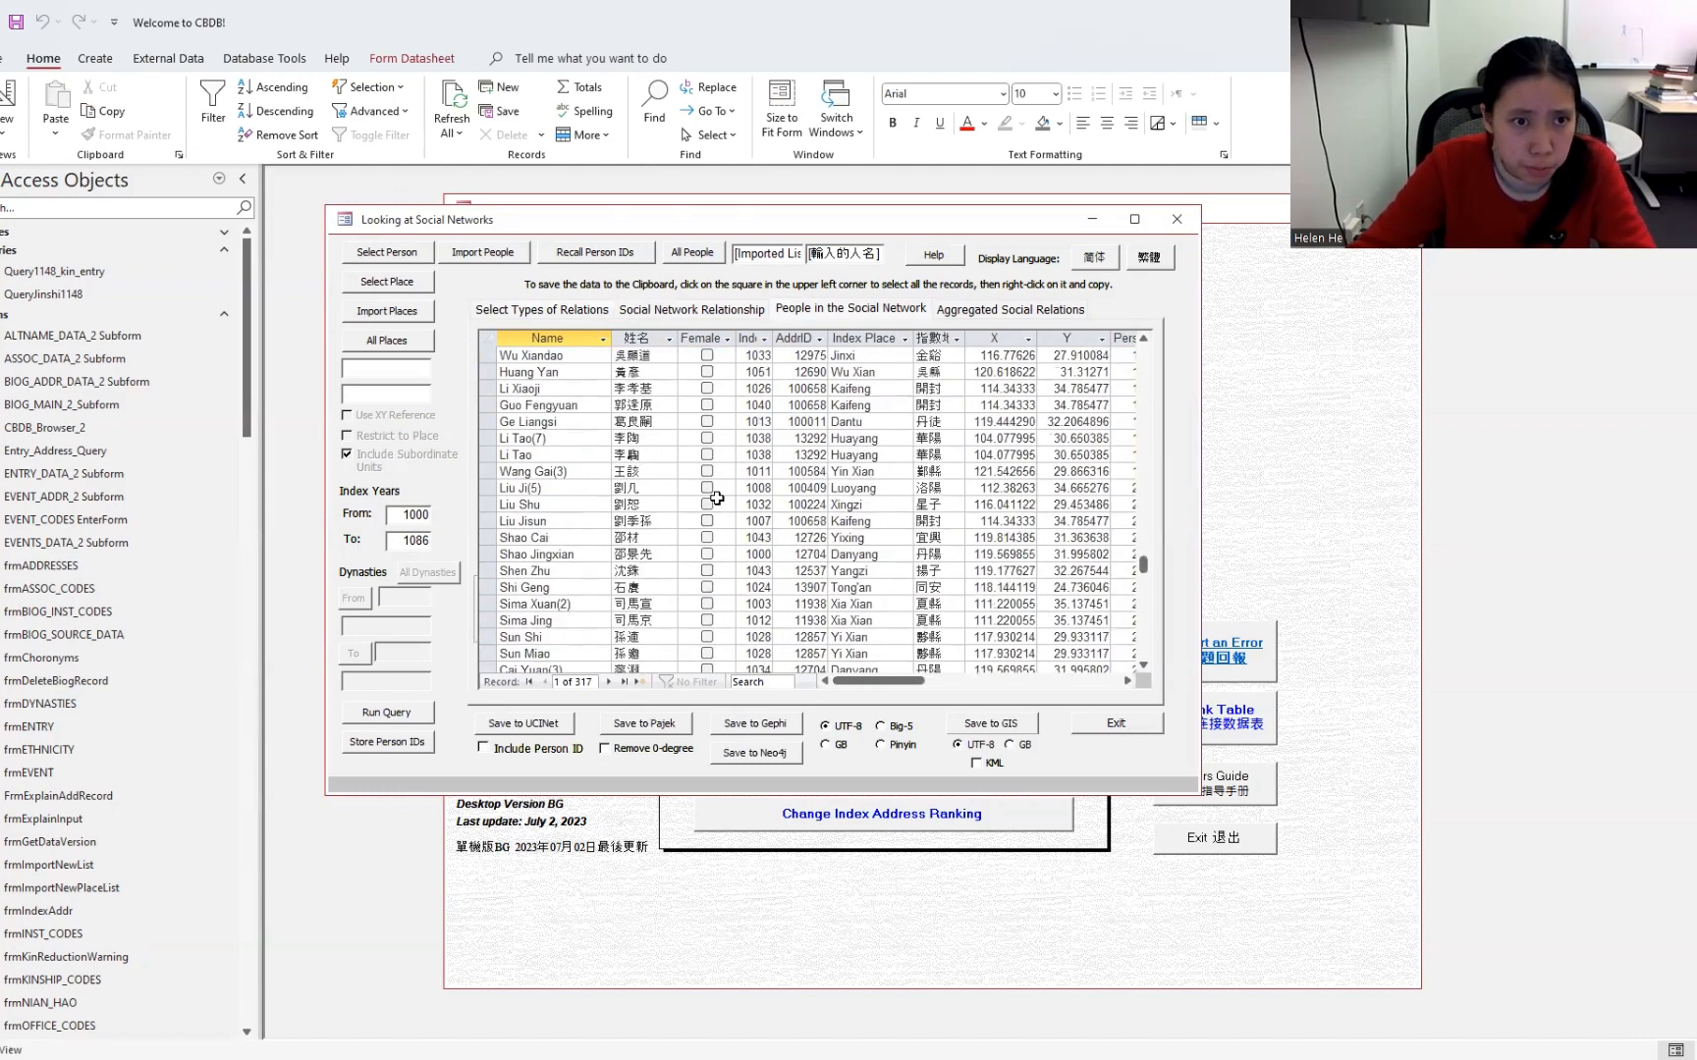
{"action": "scroll", "coordinate": [676, 604], "scroll_direction": "up", "scroll_amount": 10}
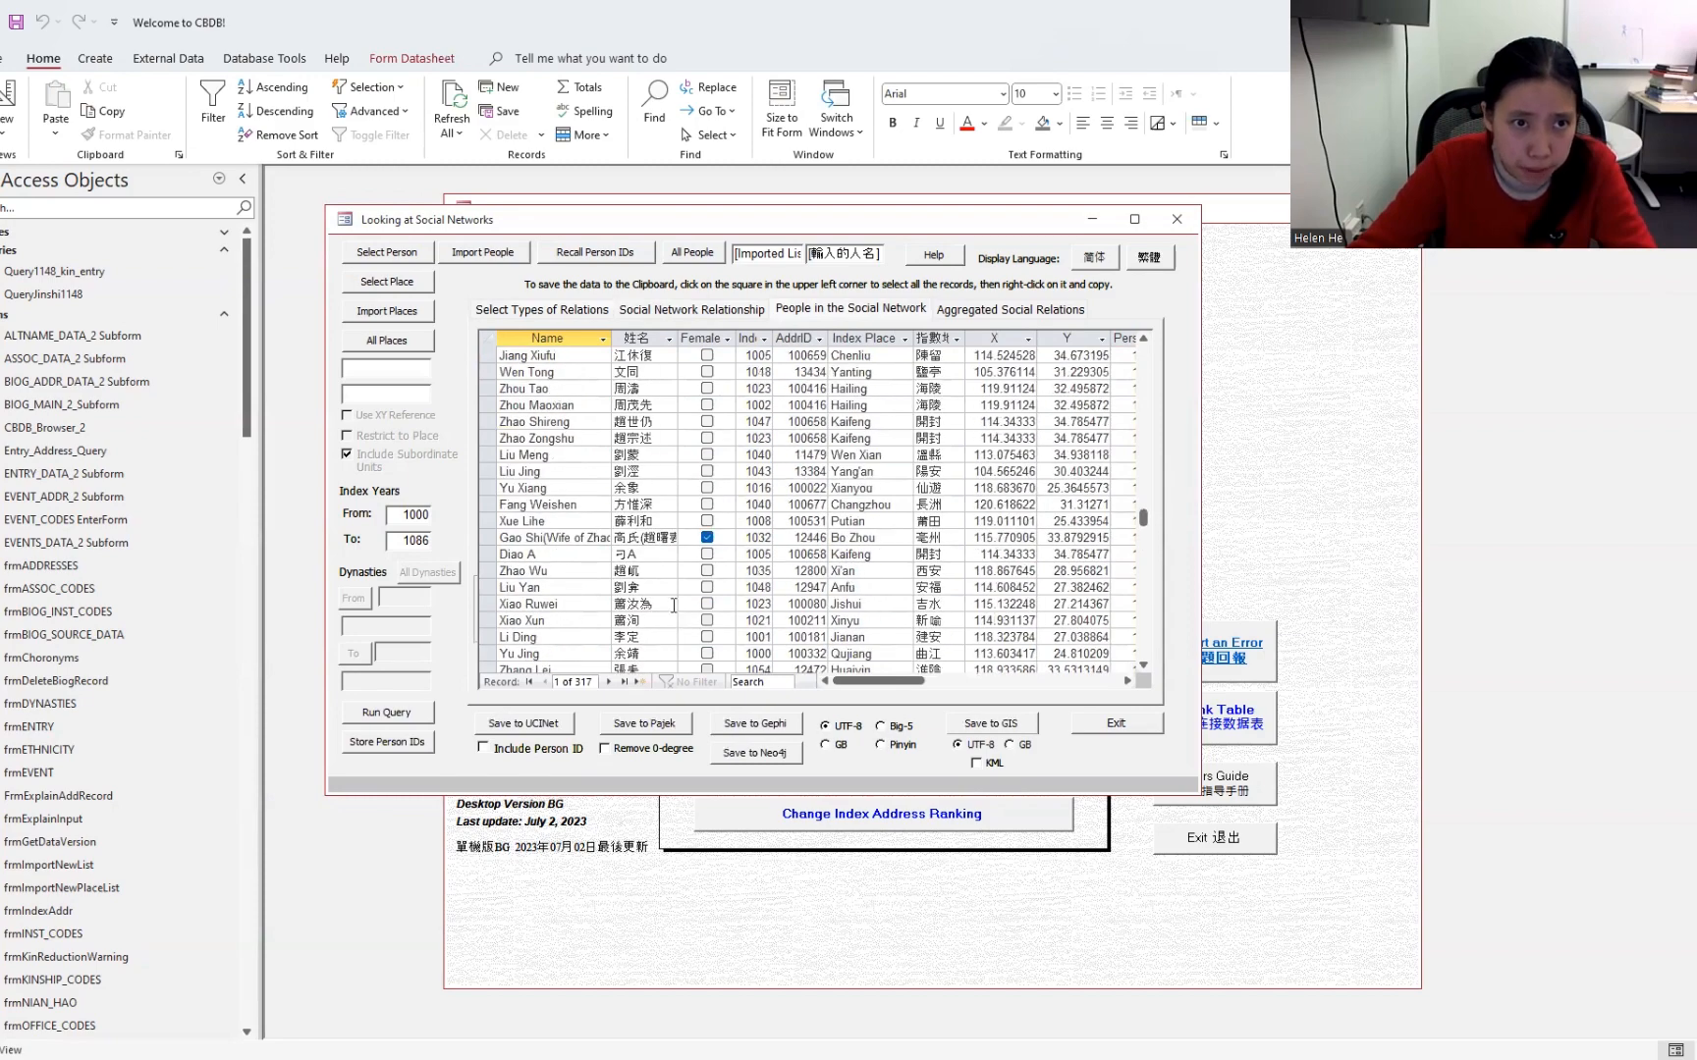
{"action": "scroll", "coordinate": [677, 596], "scroll_direction": "up", "scroll_amount": 4}
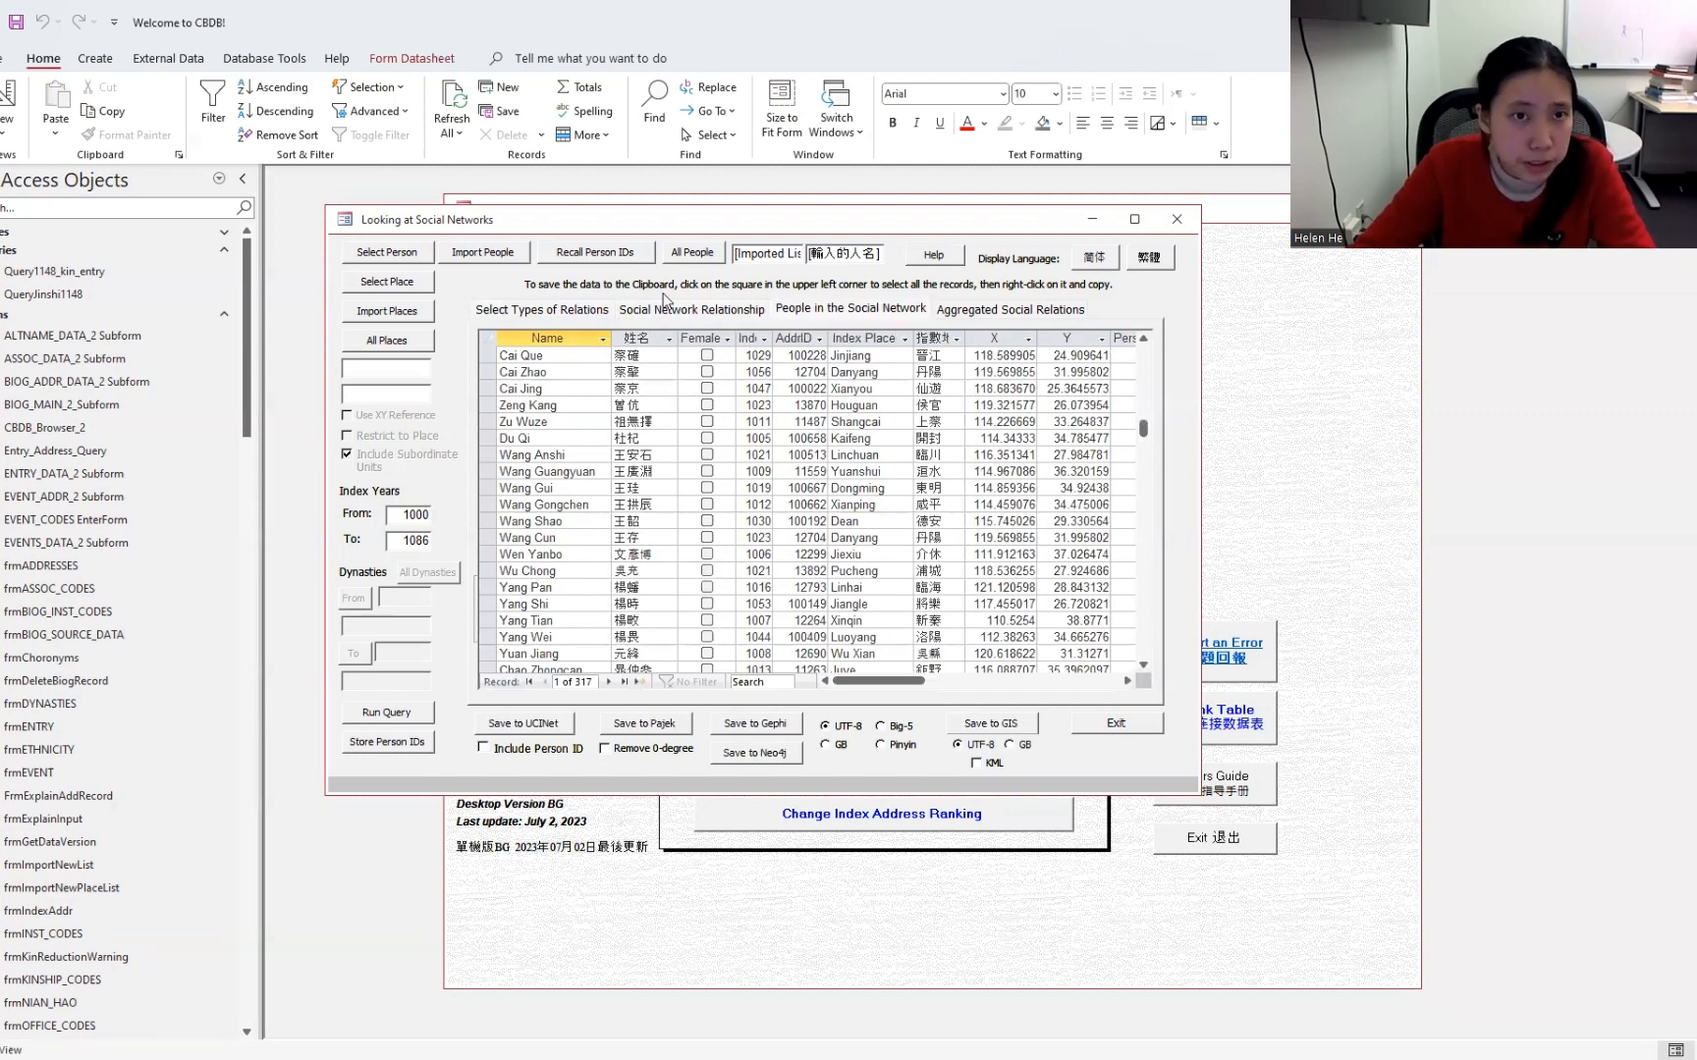
Step: Examine the first aggregated social relation, between Chao Buzhi and Fan Chunren, and the columns describing it
{"action": "left_click", "coordinate": [635, 313]}
{"action": "left_click", "coordinate": [986, 311]}
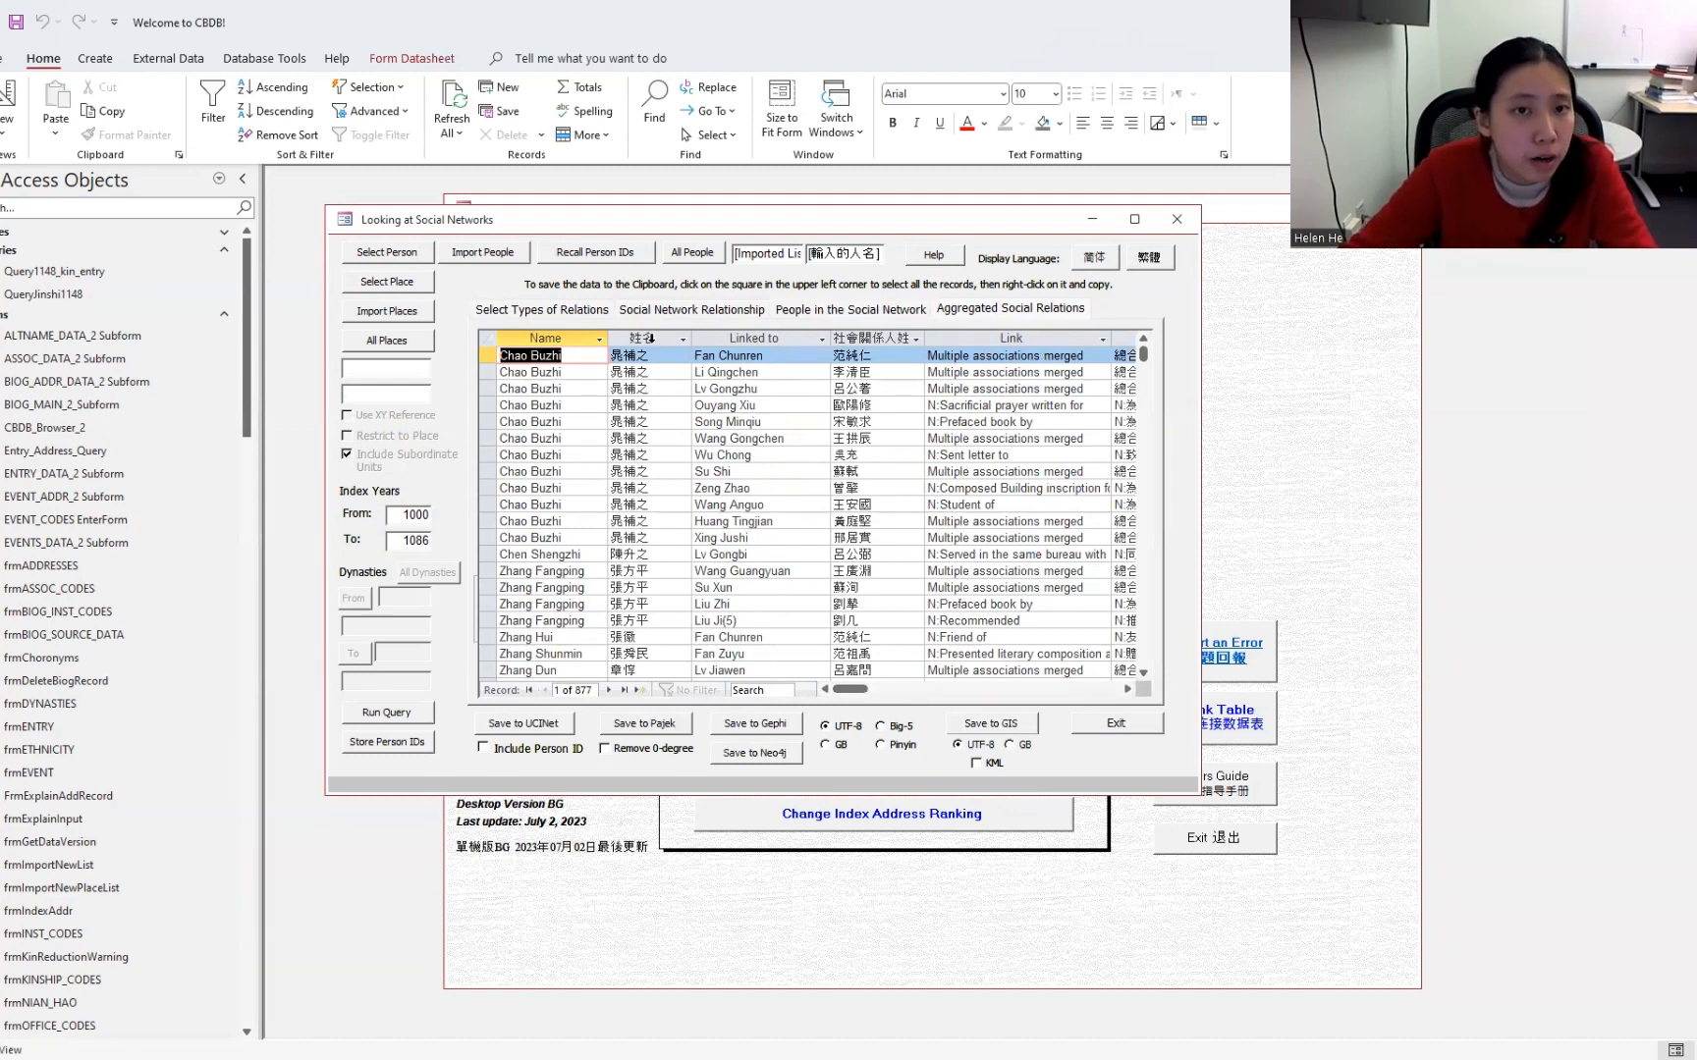
{"action": "left_click", "coordinate": [661, 357]}
{"action": "left_click_drag", "start_coordinate": [713, 356], "coordinate": [649, 357]}
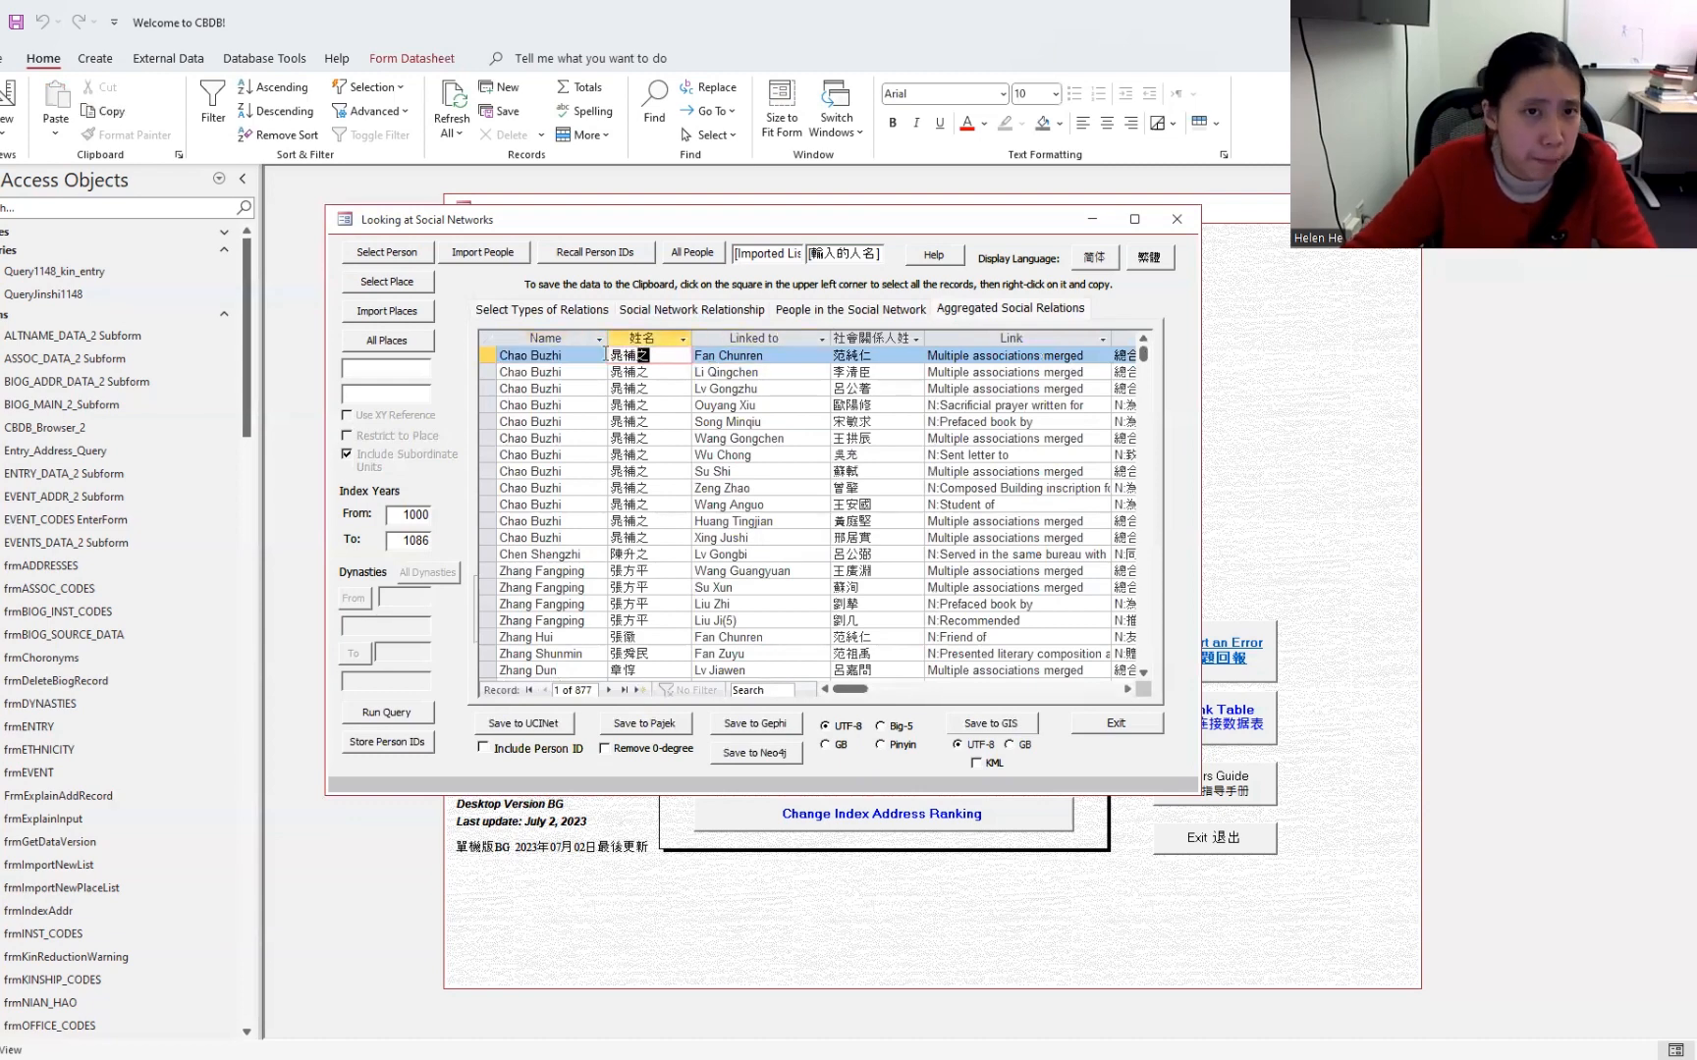
{"action": "left_click", "coordinate": [597, 358]}
{"action": "left_click", "coordinate": [874, 355]}
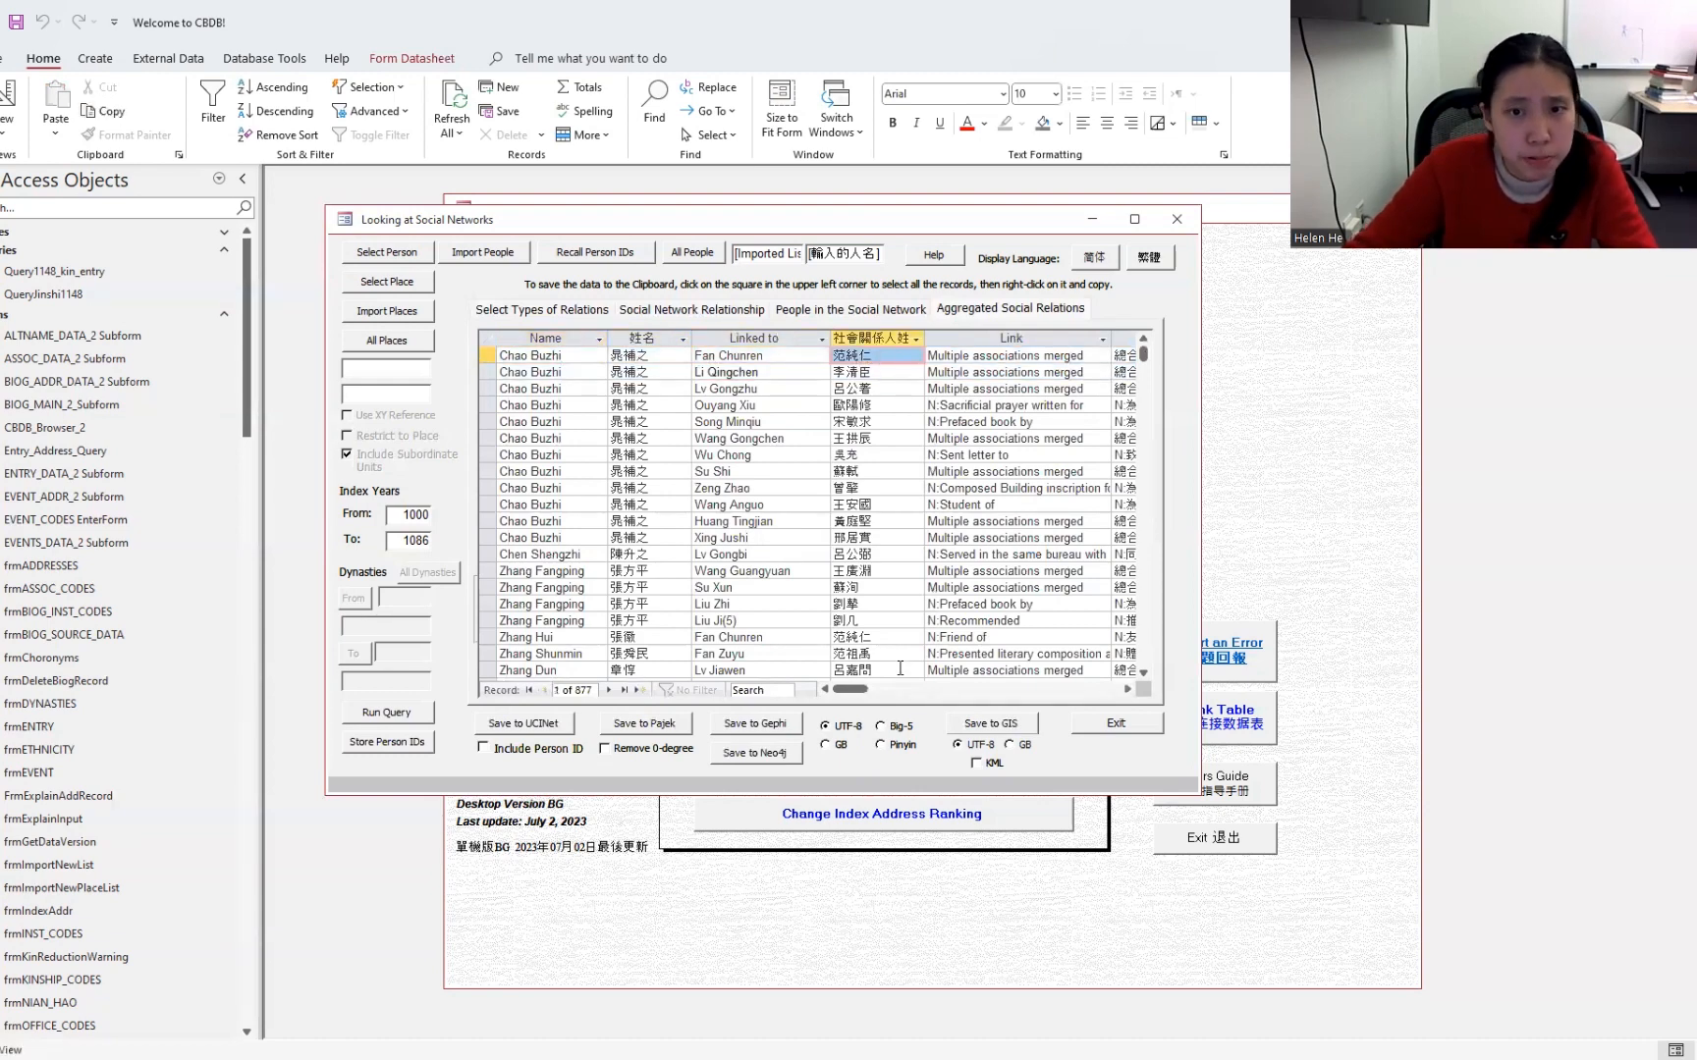
{"action": "left_click_drag", "start_coordinate": [852, 695], "coordinate": [876, 694]}
{"action": "left_click_drag", "start_coordinate": [876, 691], "coordinate": [847, 690]}
{"action": "left_click_drag", "start_coordinate": [649, 355], "coordinate": [1011, 356]}
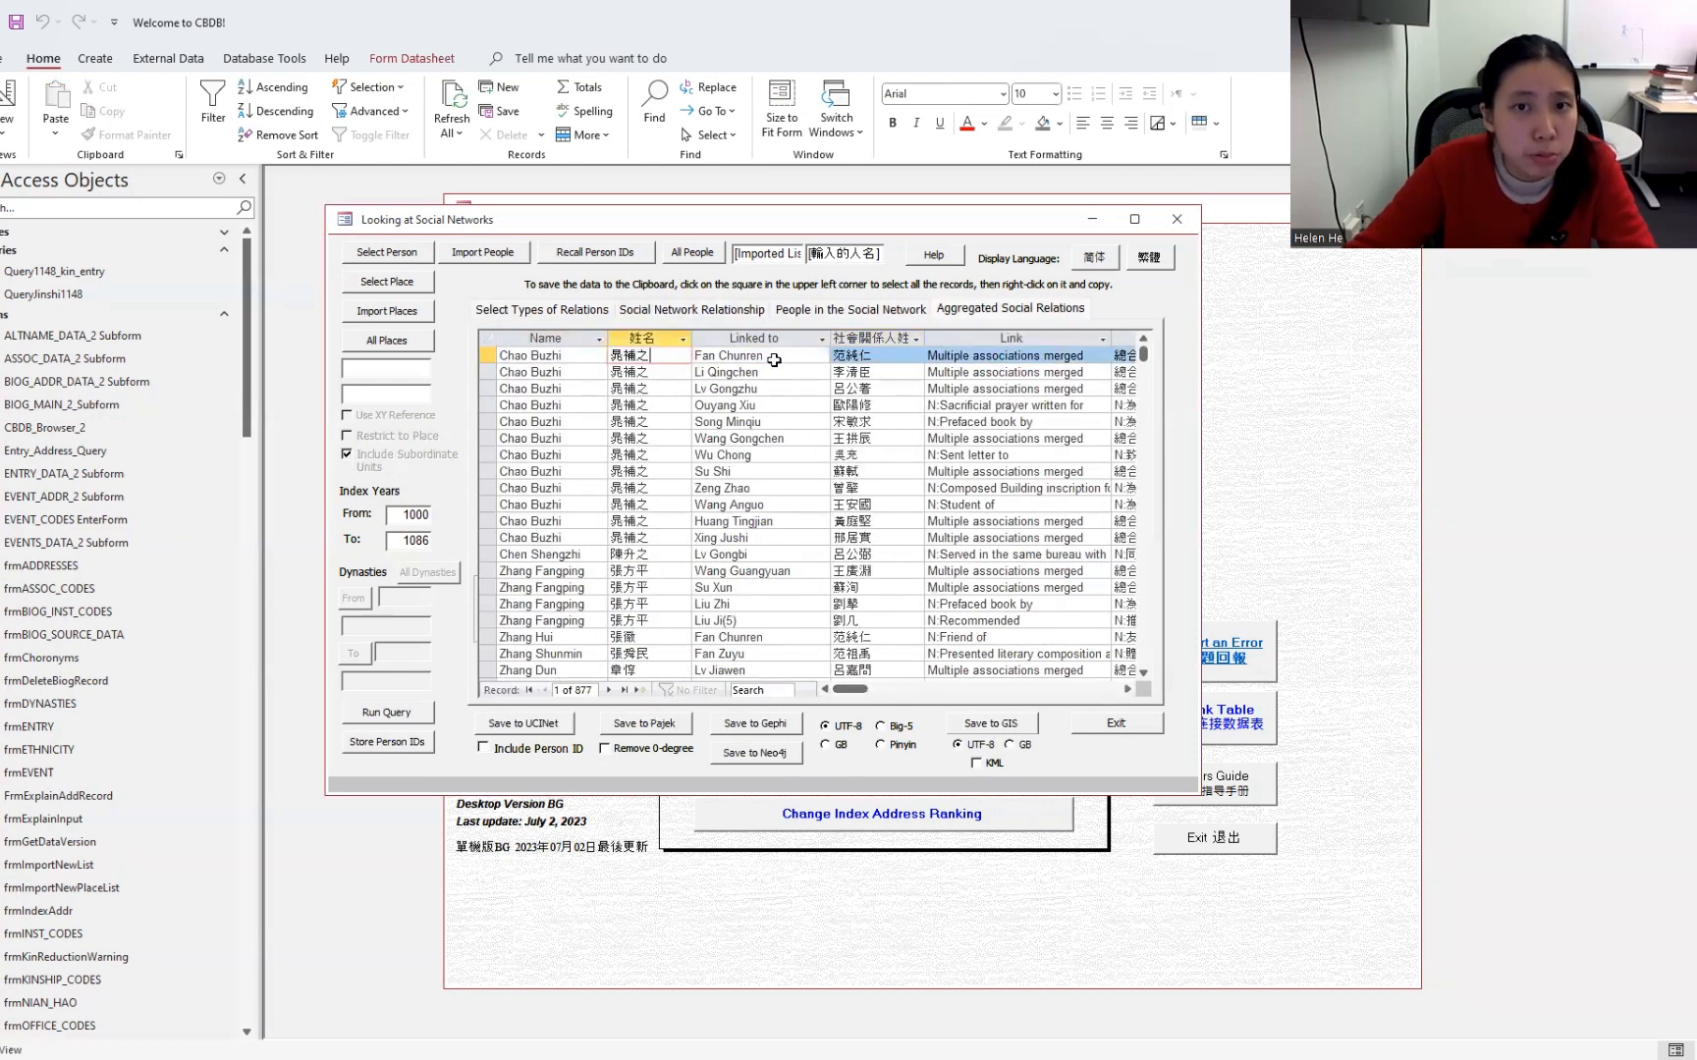
Step: Compare the merged link descriptions in the aggregated relations with the single relation between Chao Buzhi and Ouyang Xiu
{"action": "left_click", "coordinate": [873, 691]}
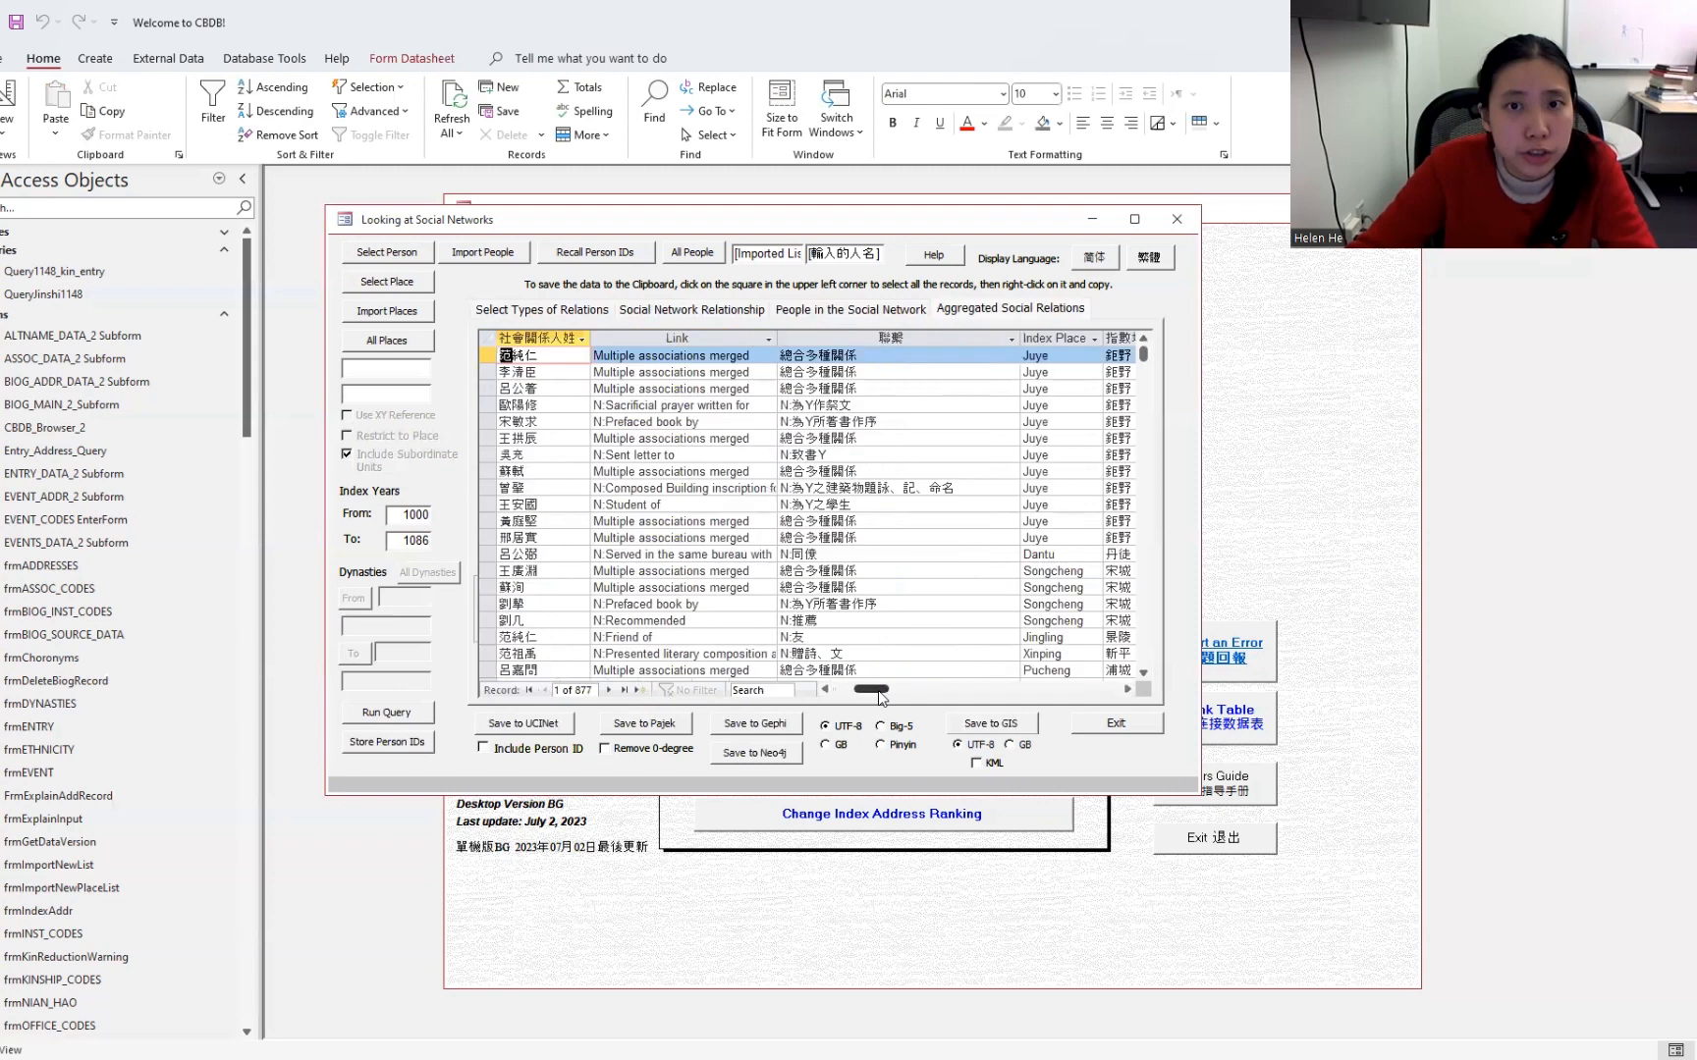
{"action": "left_click", "coordinate": [865, 357]}
{"action": "left_click", "coordinate": [771, 356]}
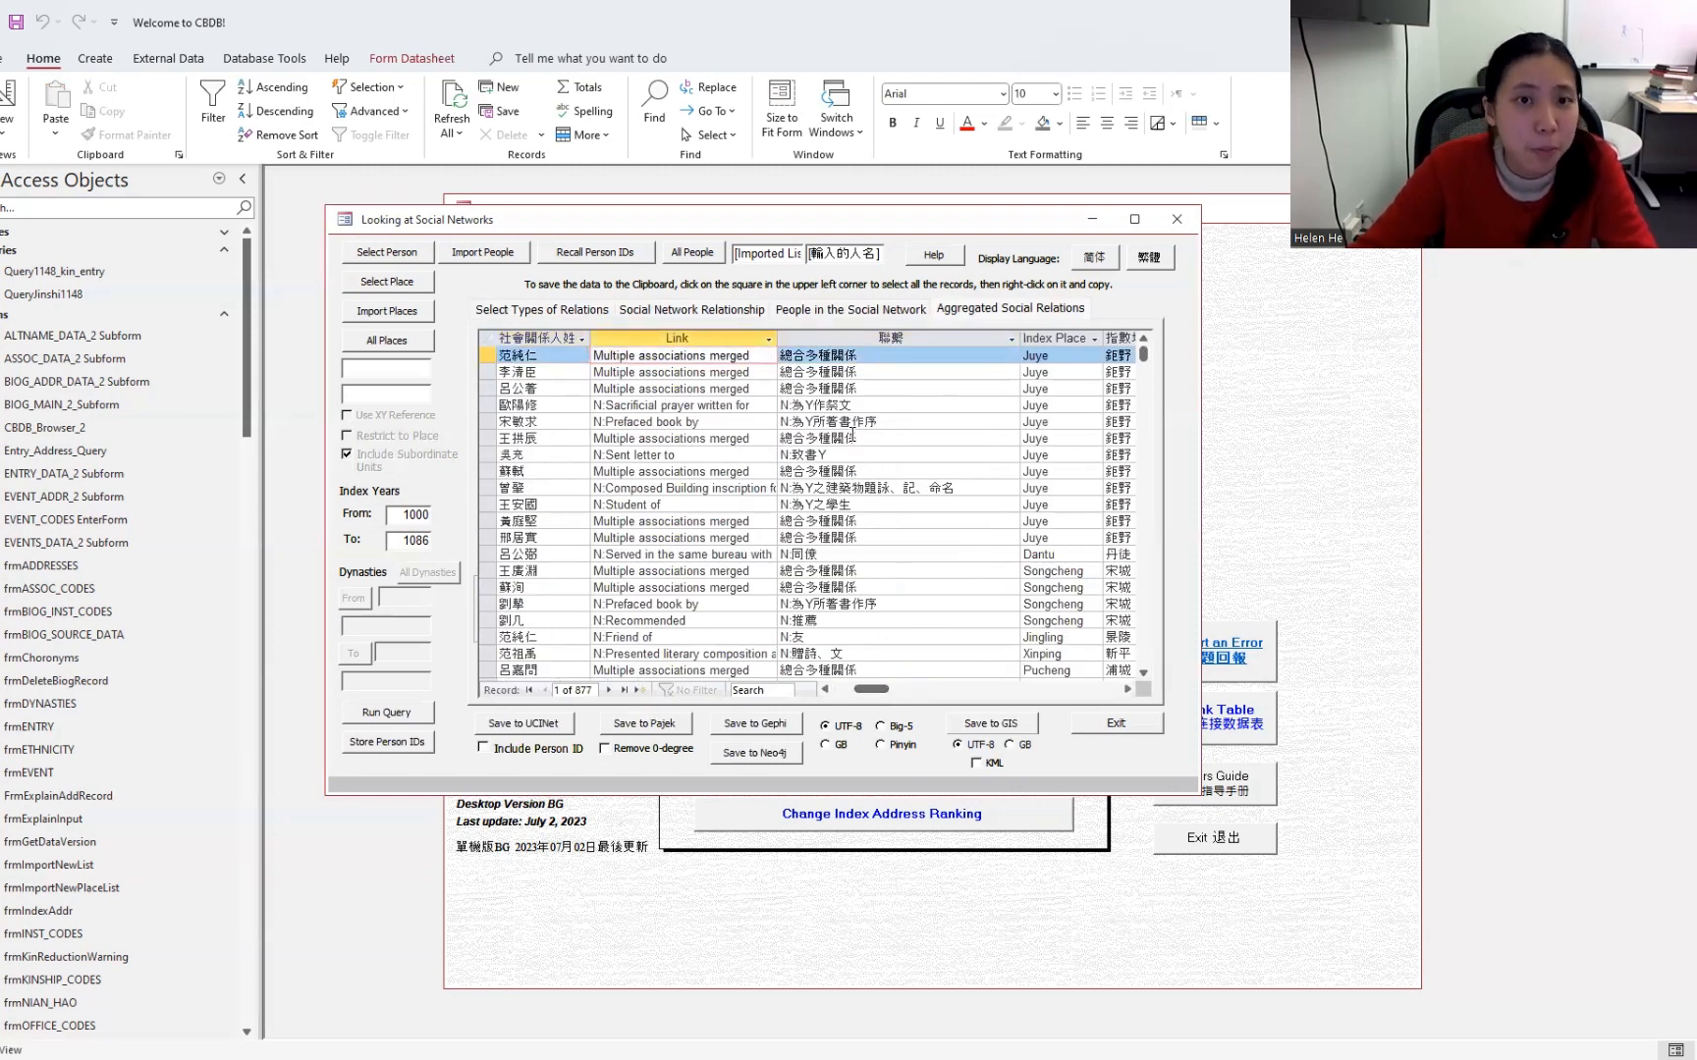
{"action": "left_click", "coordinate": [845, 405]}
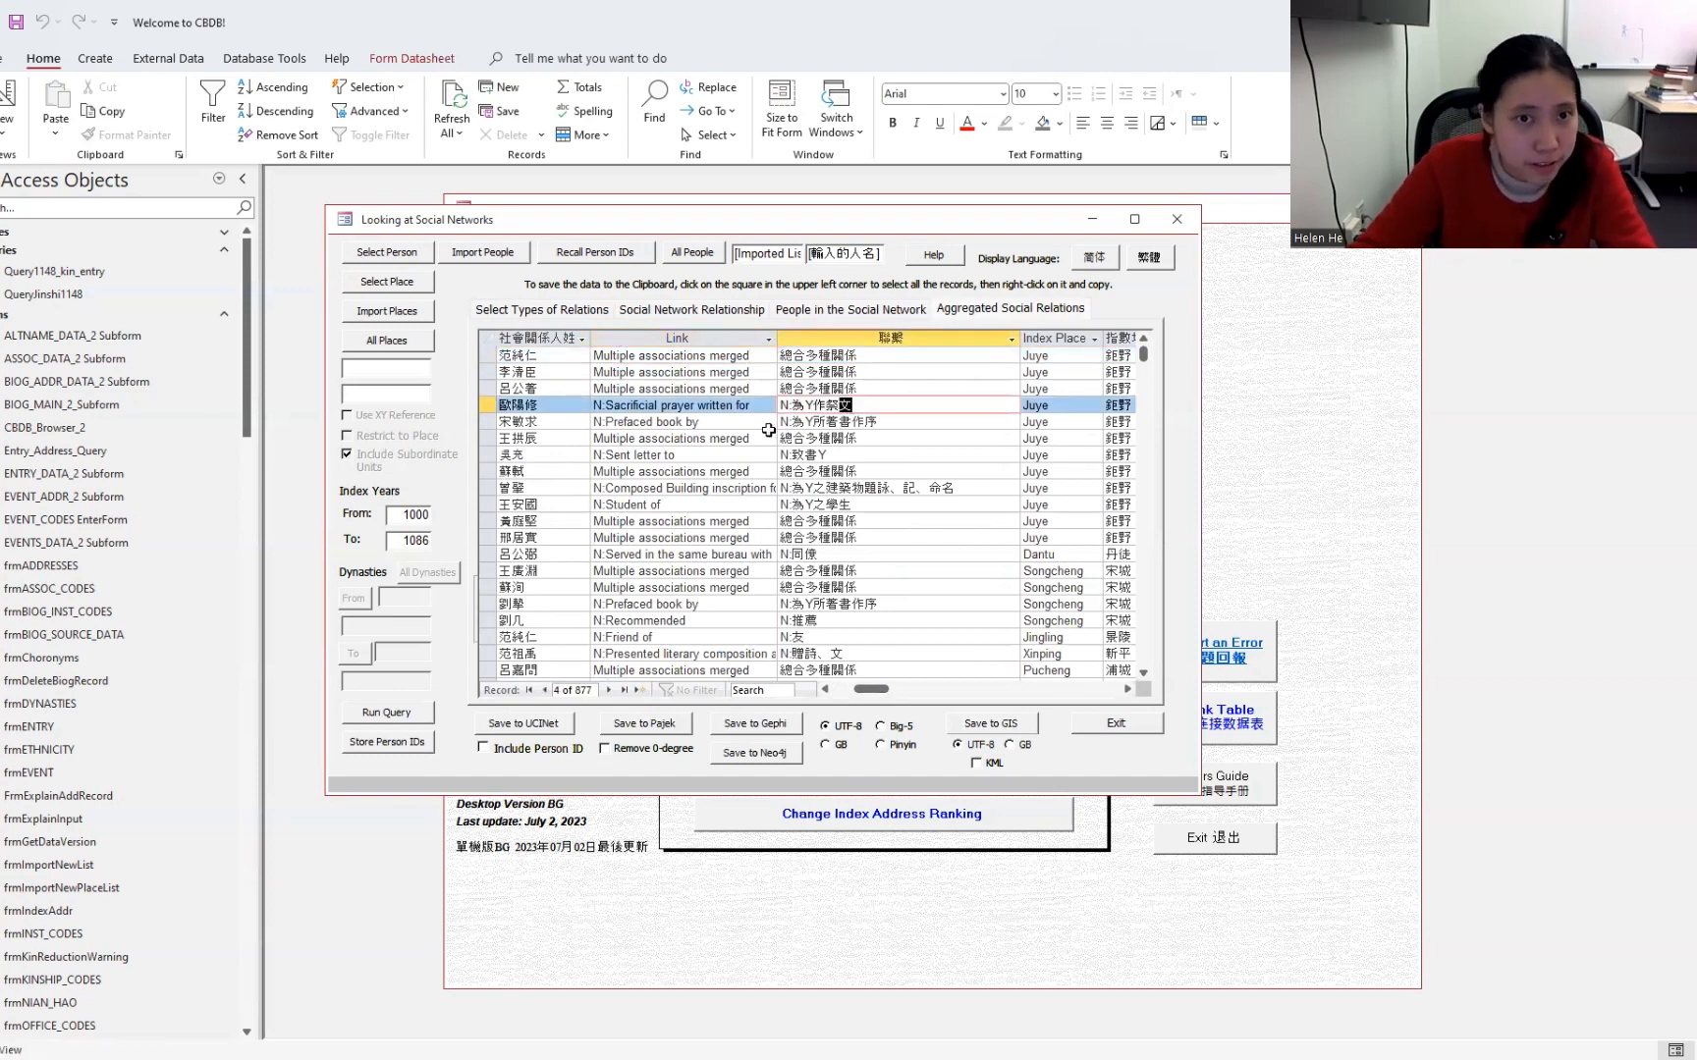
{"action": "left_click", "coordinate": [732, 405]}
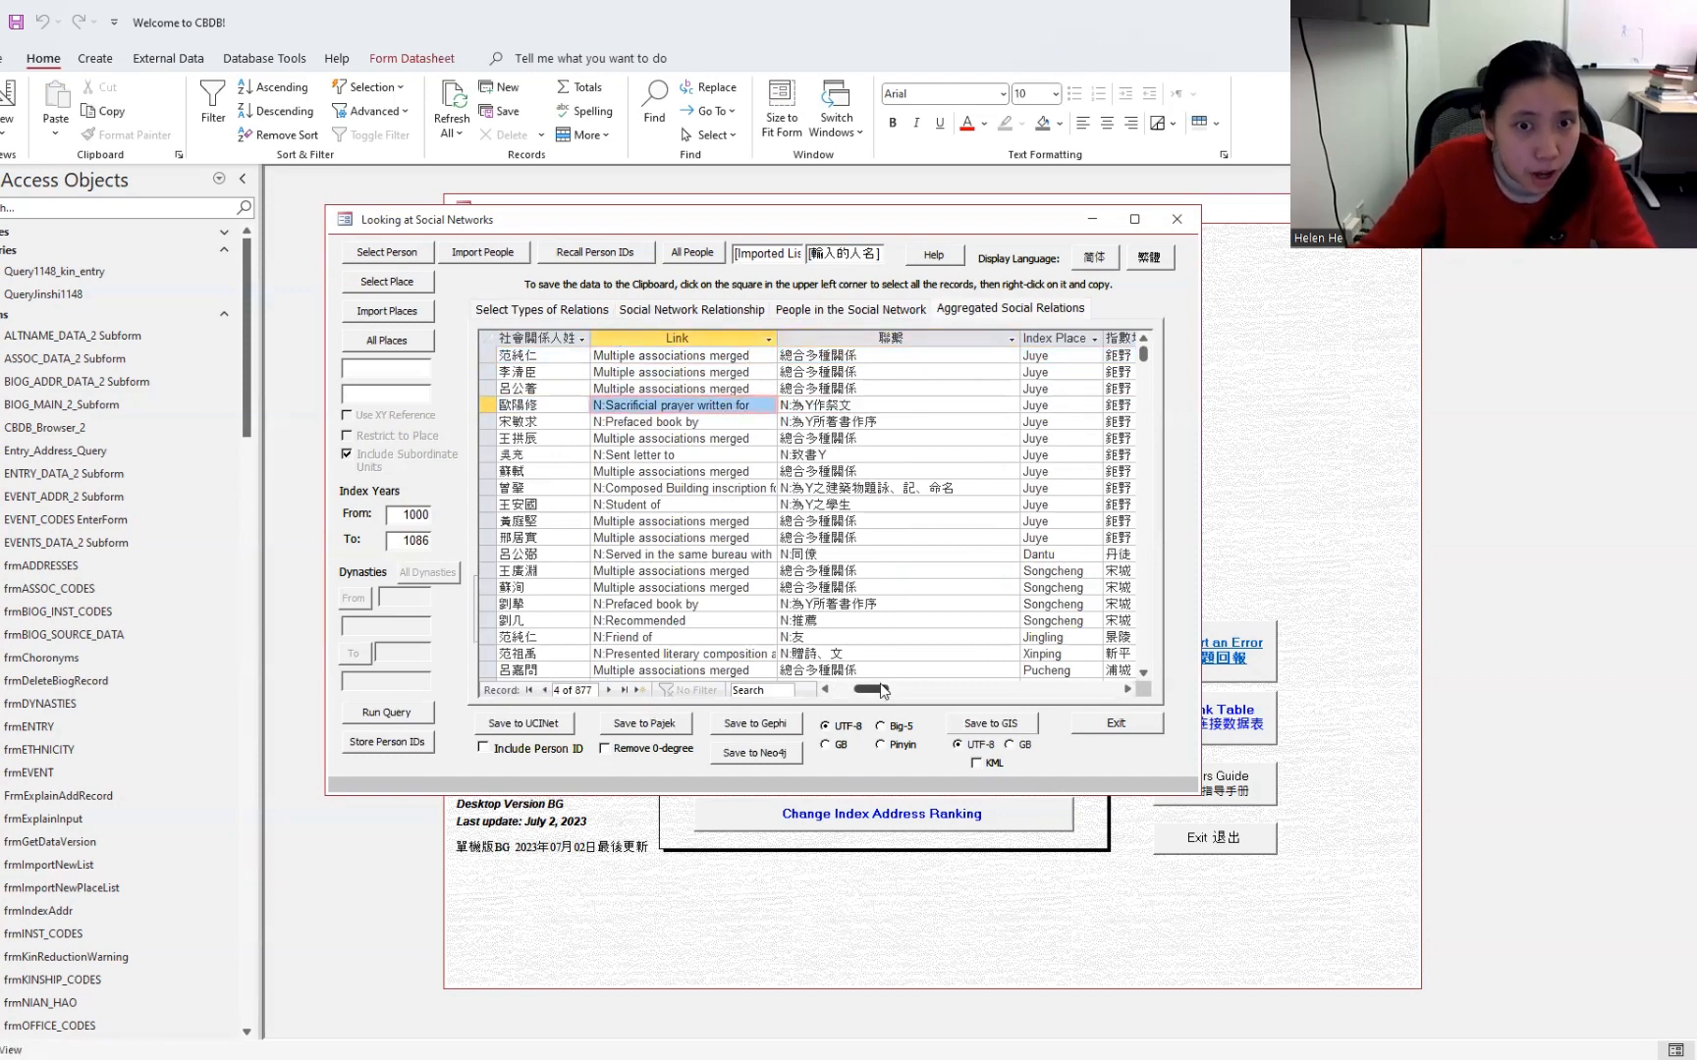
{"action": "left_click_drag", "start_coordinate": [883, 691], "coordinate": [862, 690]}
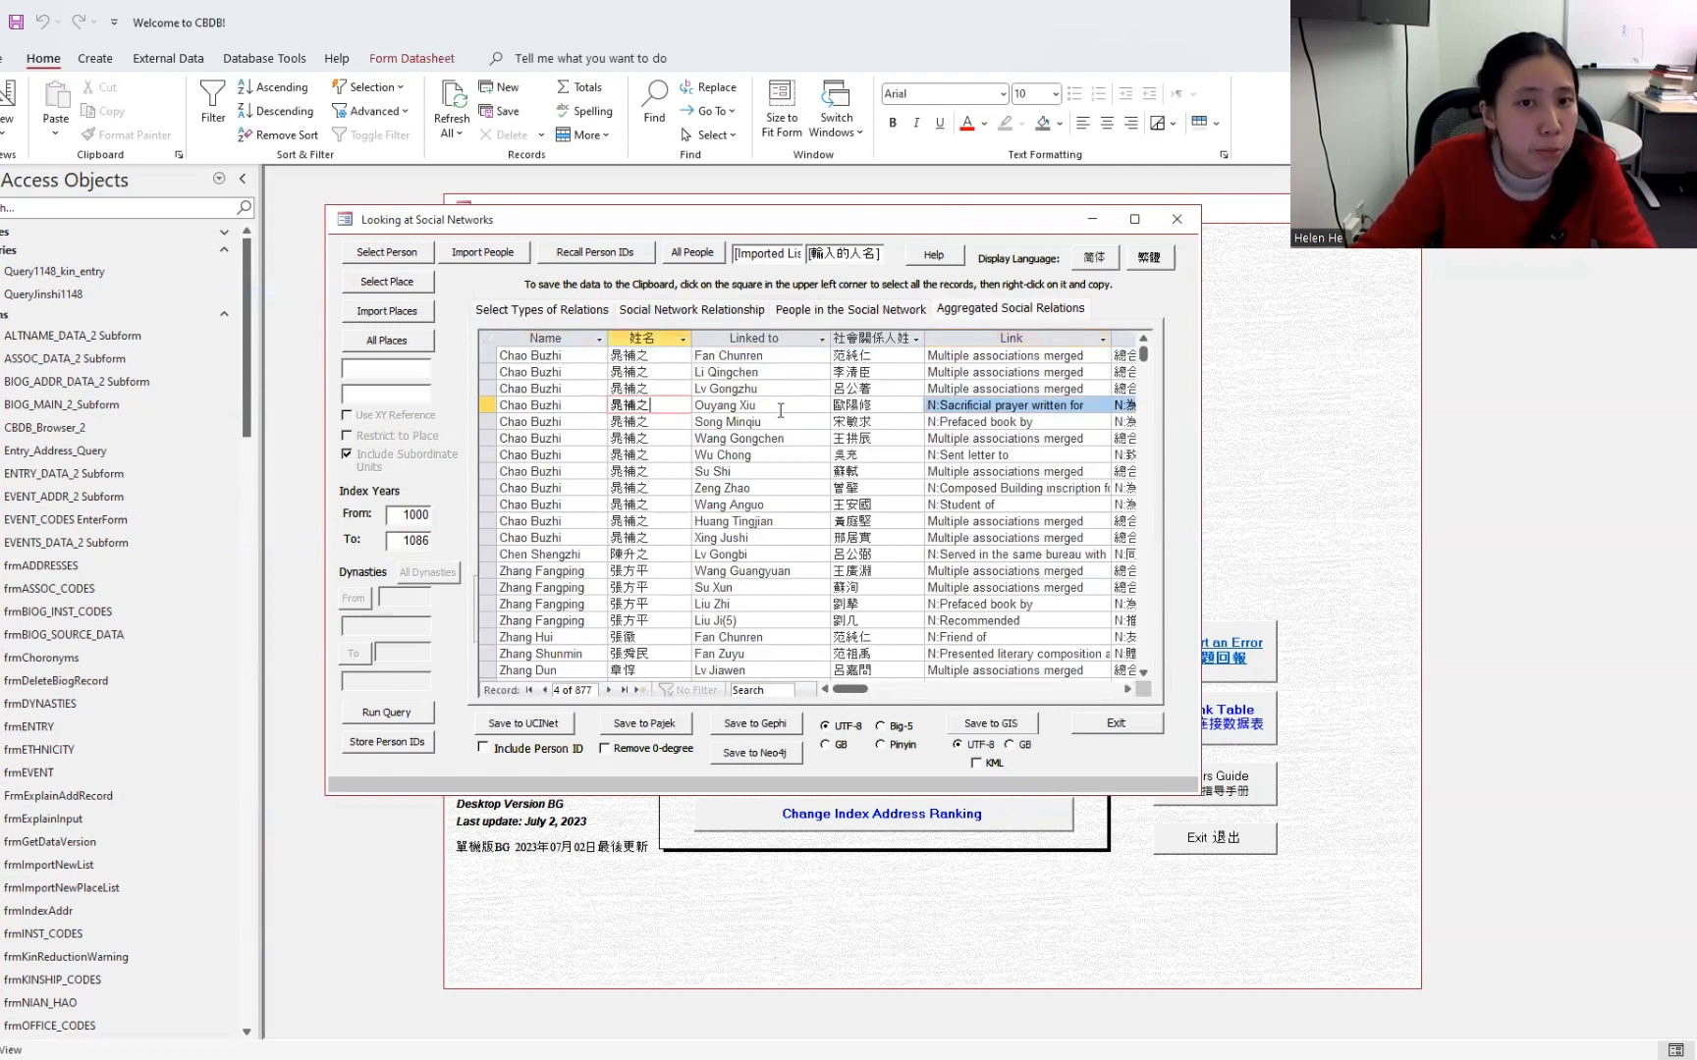
{"action": "left_click", "coordinate": [836, 405]}
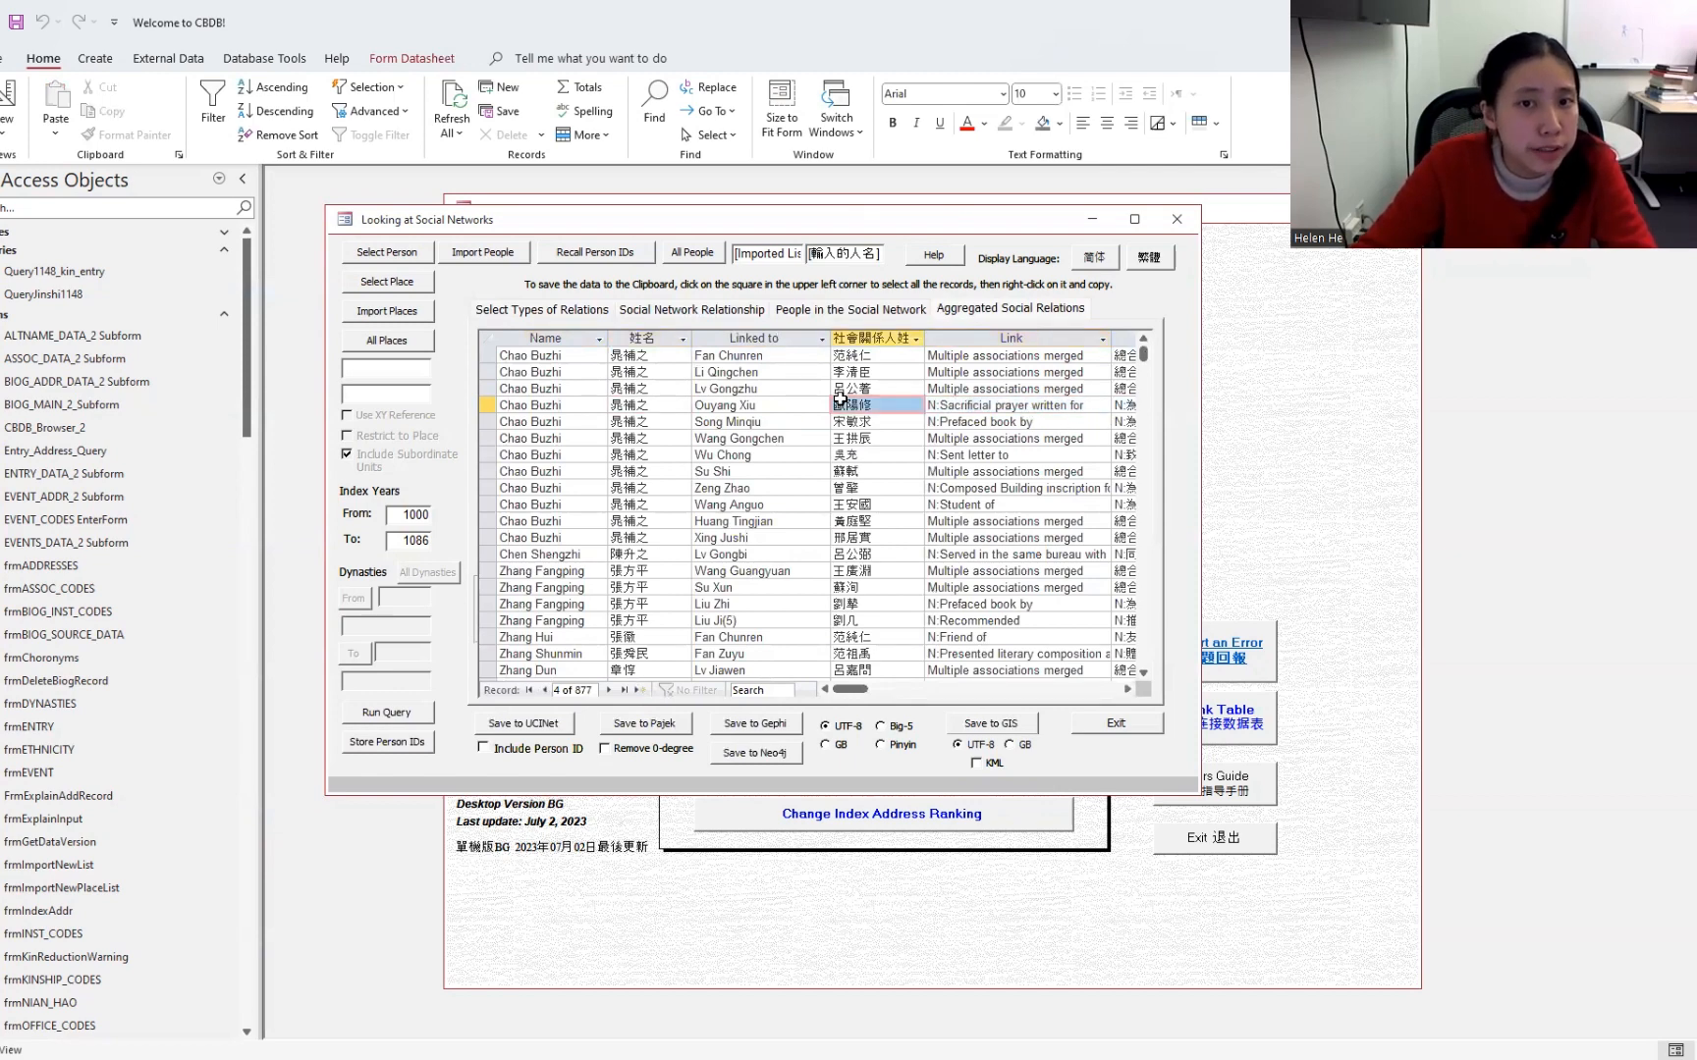
Step: Compare Chao Buzhi's repeated records in the aggregated relations with his entry in the list of people in the network
{"action": "left_click", "coordinate": [653, 444]}
{"action": "left_click", "coordinate": [650, 352]}
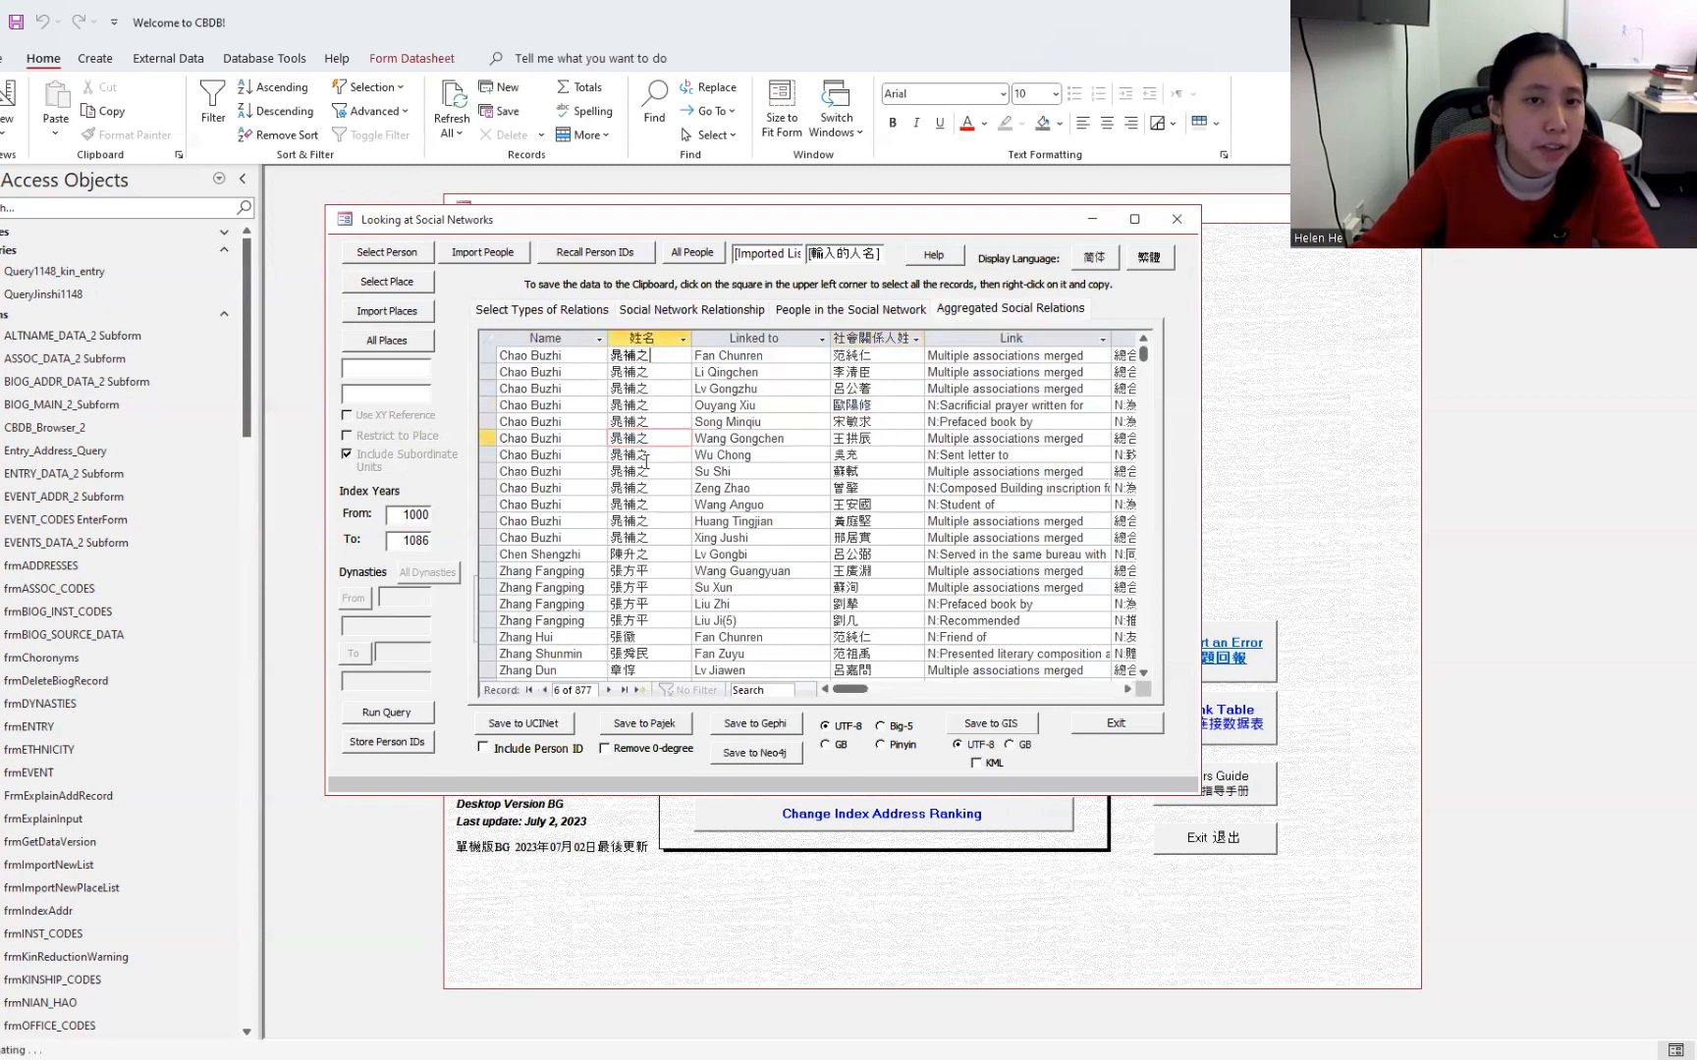
{"action": "left_click", "coordinate": [646, 537]}
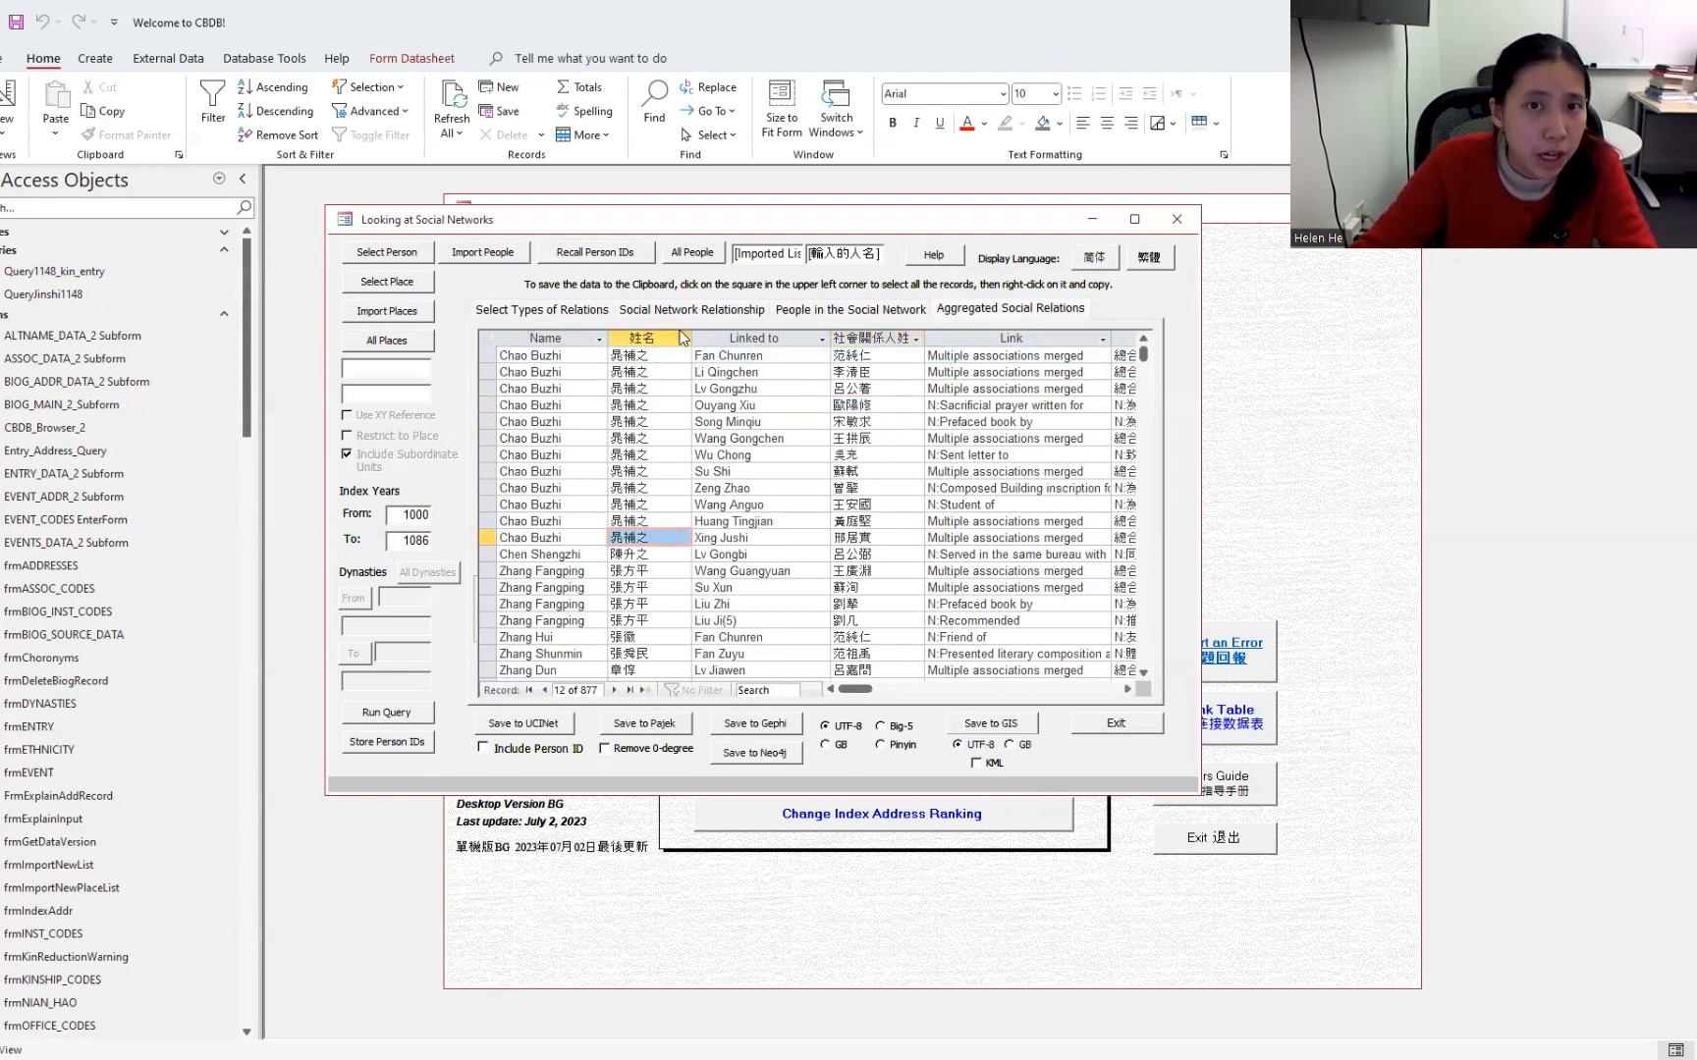
{"action": "left_click", "coordinate": [792, 311]}
{"action": "scroll", "coordinate": [629, 438], "scroll_direction": "up", "scroll_amount": 15}
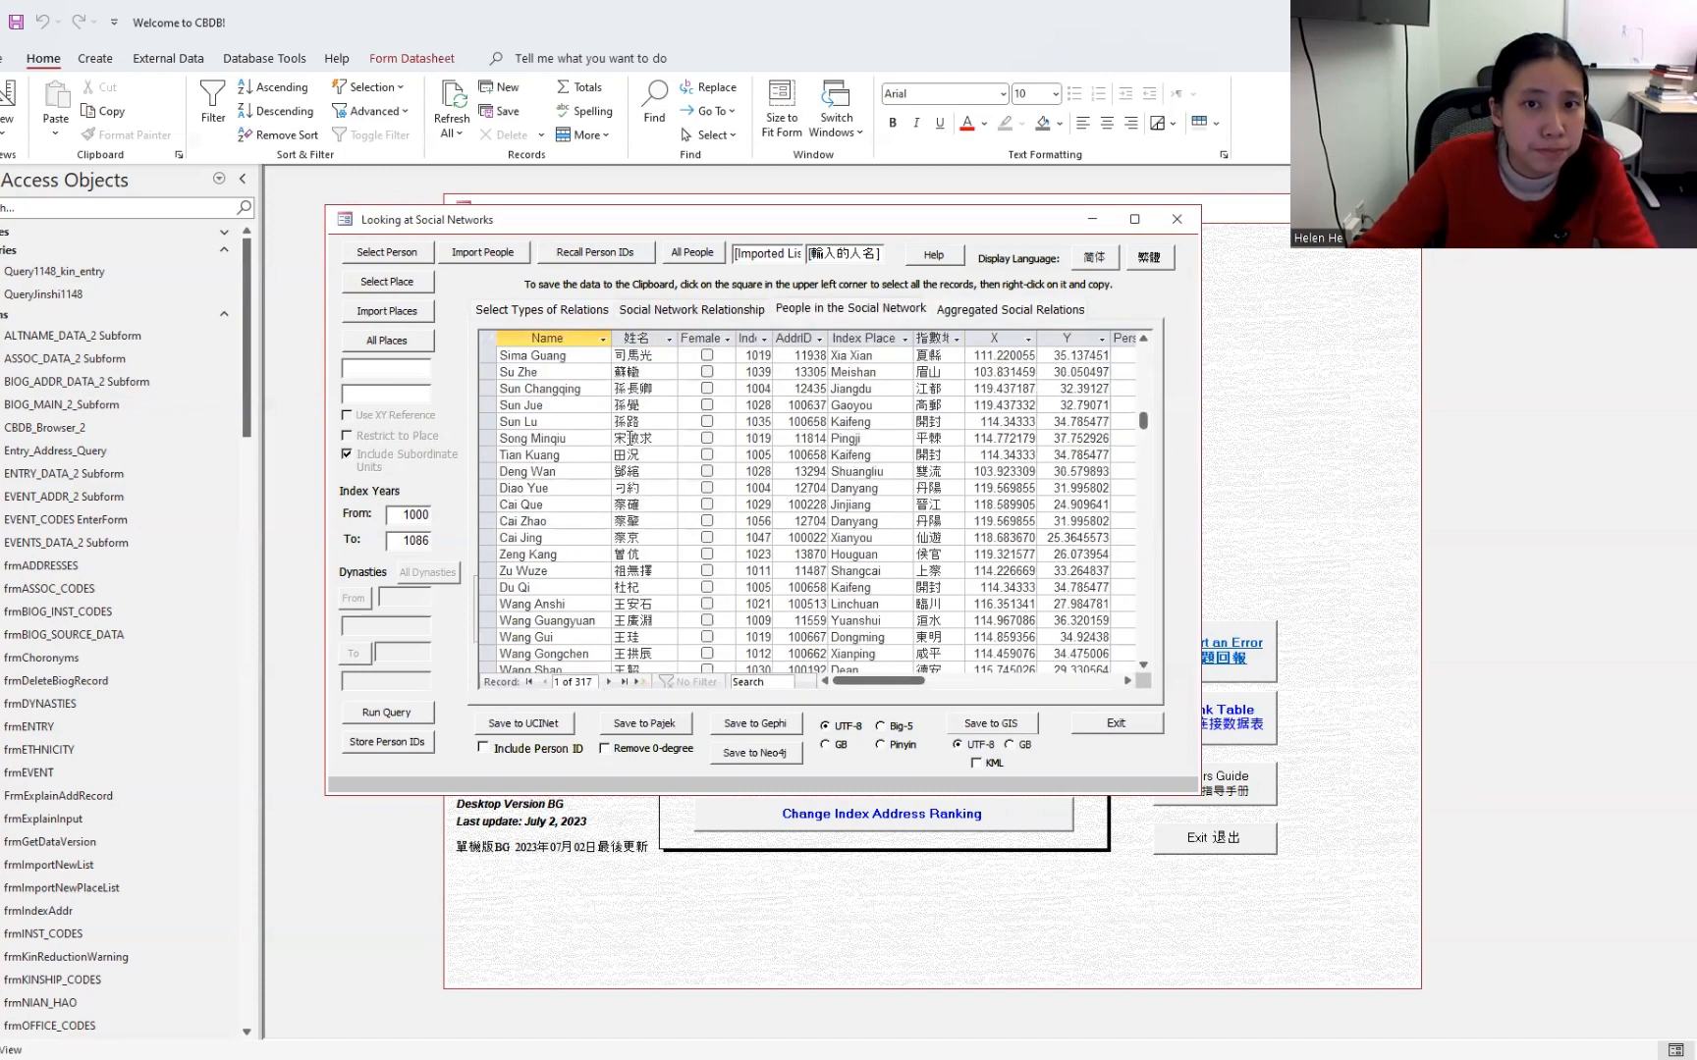
{"action": "scroll", "coordinate": [612, 444], "scroll_direction": "up", "scroll_amount": 2}
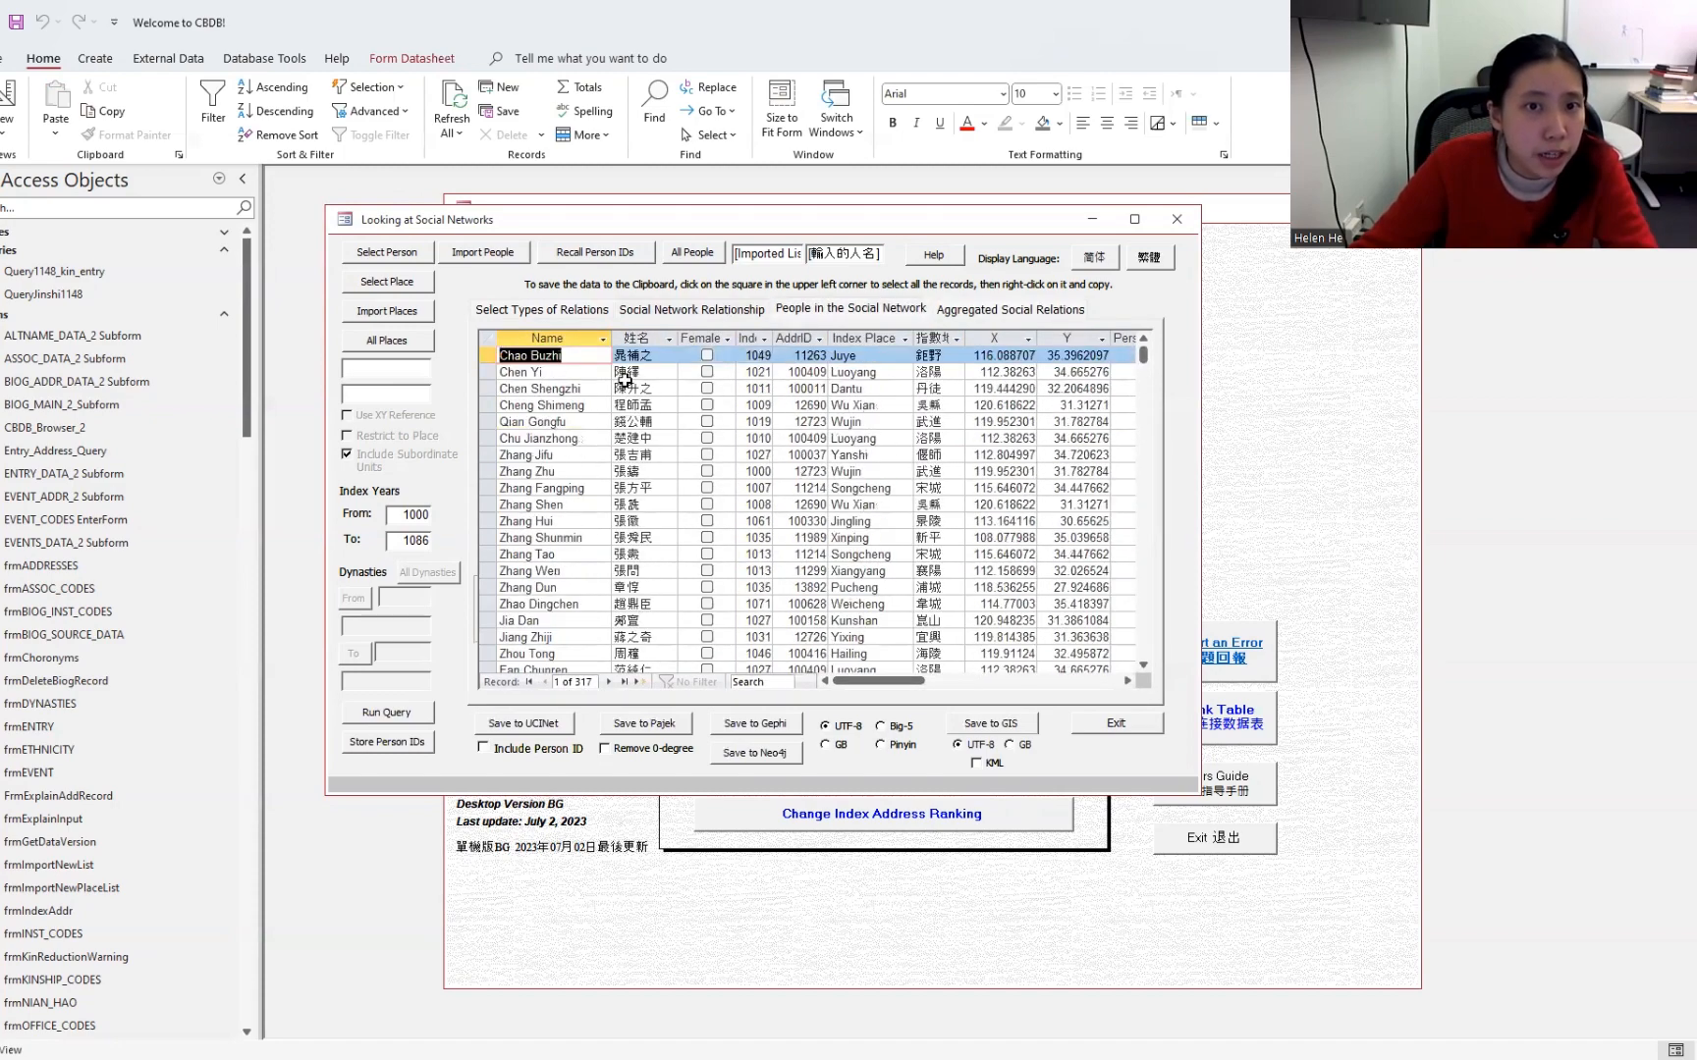
{"action": "left_click", "coordinate": [633, 355]}
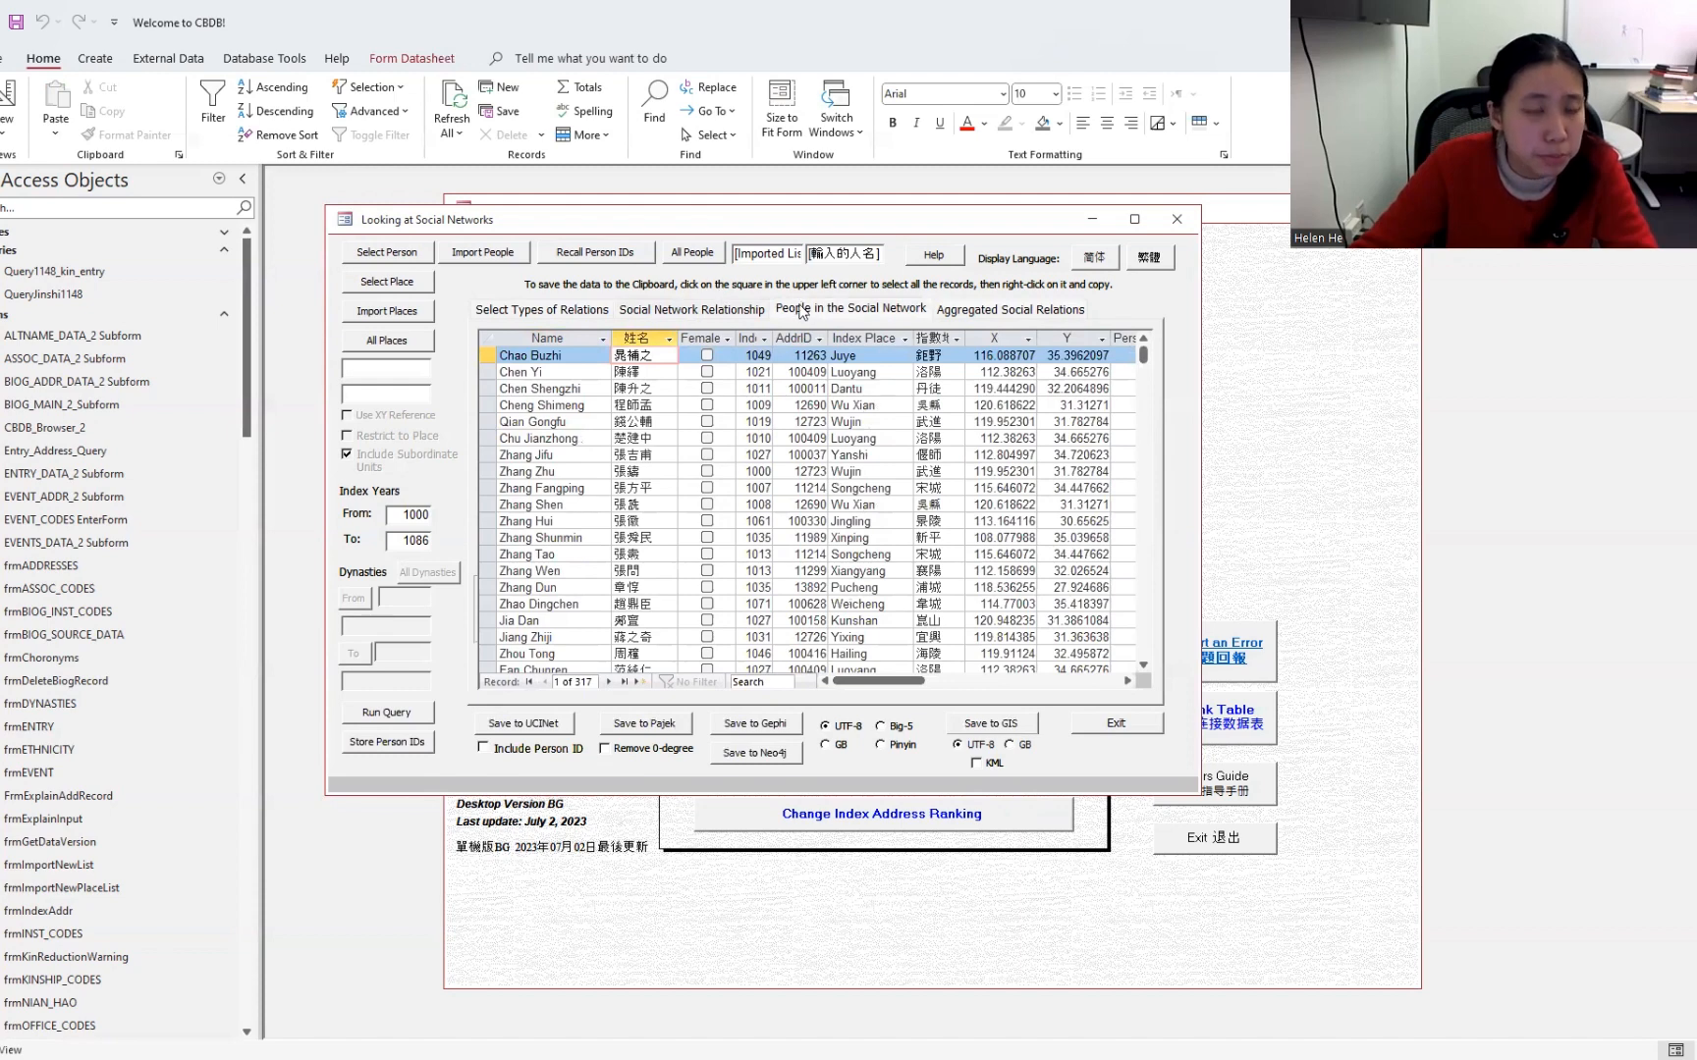
Step: Compare Chao Buzhi's individual relations, such as the repeated ones with Li Qingchen, with the corresponding entries in the aggregated relations
{"action": "left_click", "coordinate": [750, 313]}
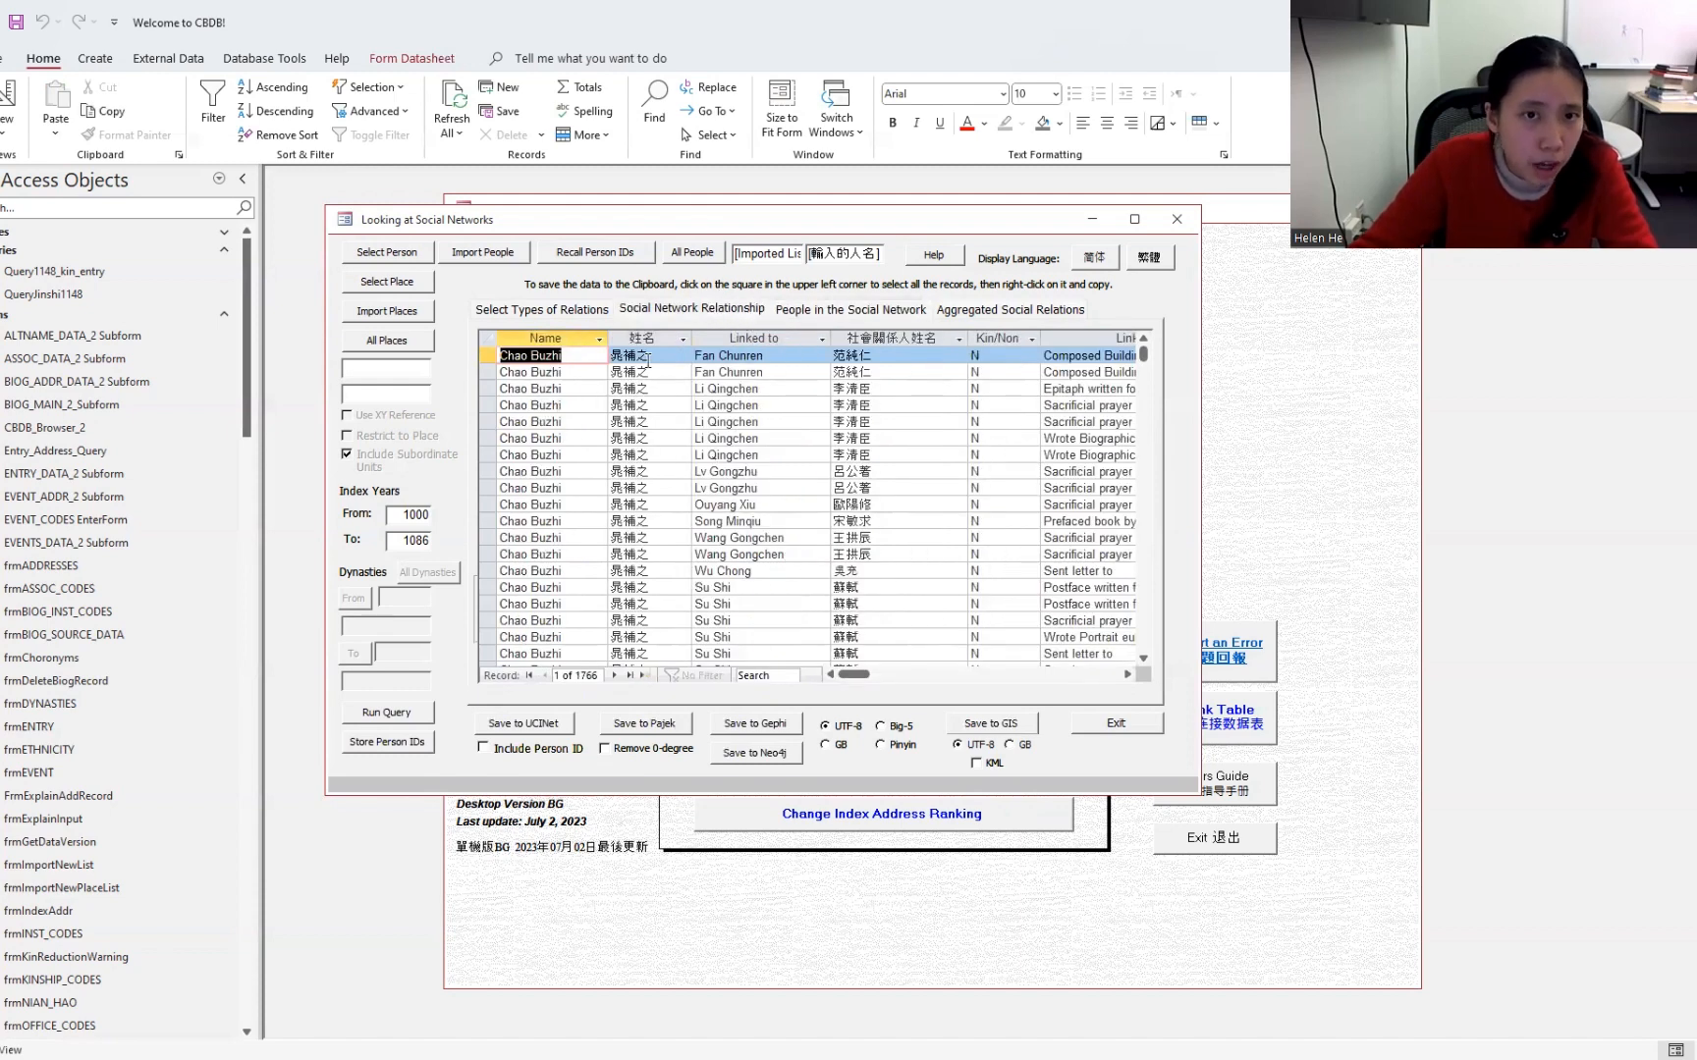
{"action": "left_click", "coordinate": [631, 389]}
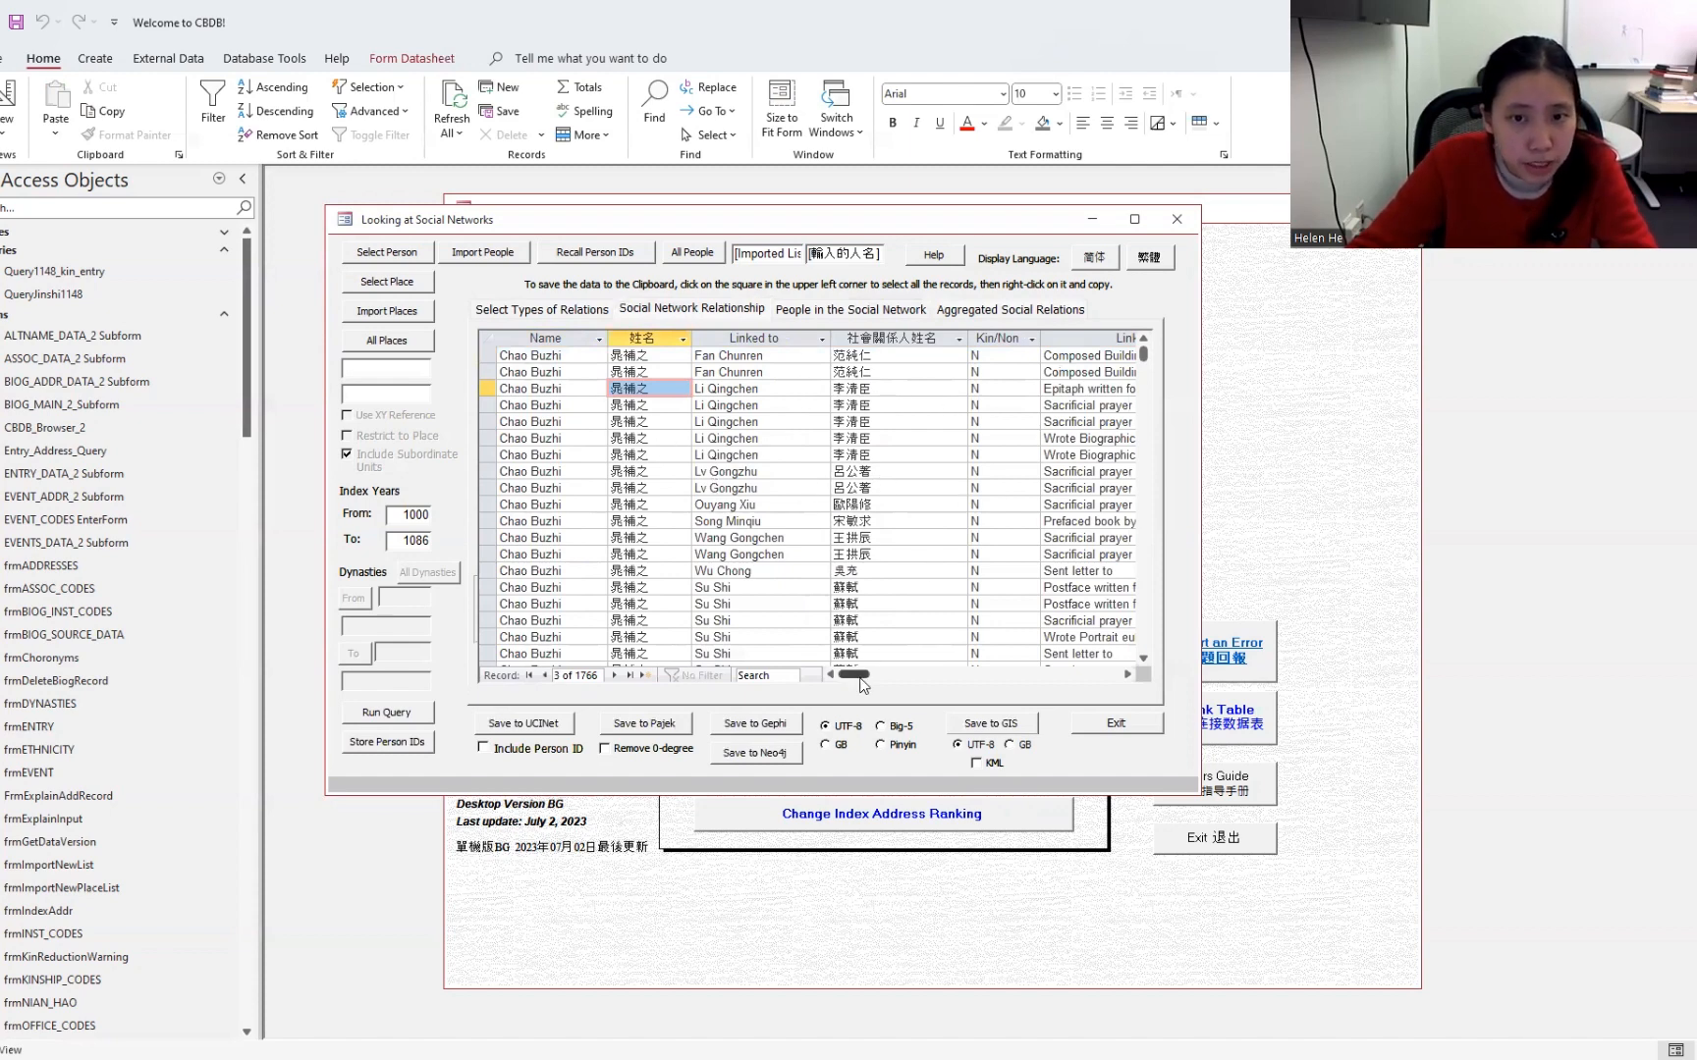
{"action": "left_click_drag", "start_coordinate": [854, 675], "coordinate": [897, 679]}
{"action": "left_click", "coordinate": [977, 310]}
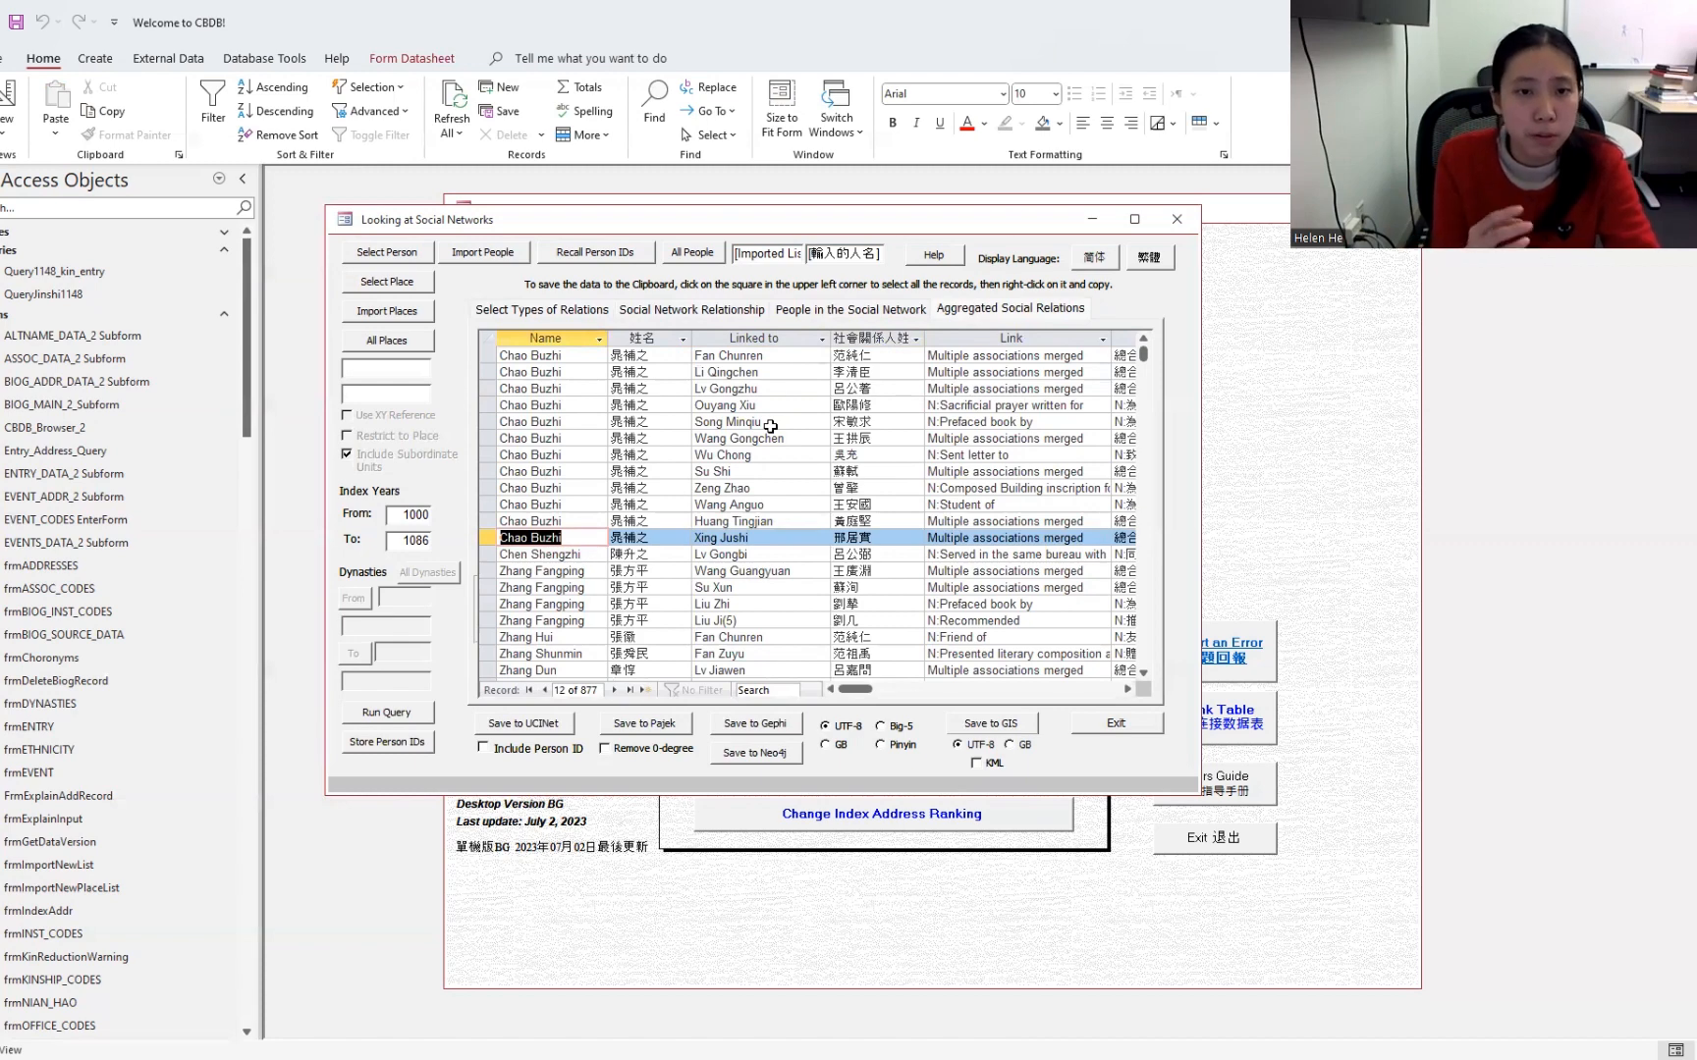
Step: Compare the total number of records in the social network relationships with the total in the aggregated social relations
{"action": "left_click", "coordinate": [657, 310]}
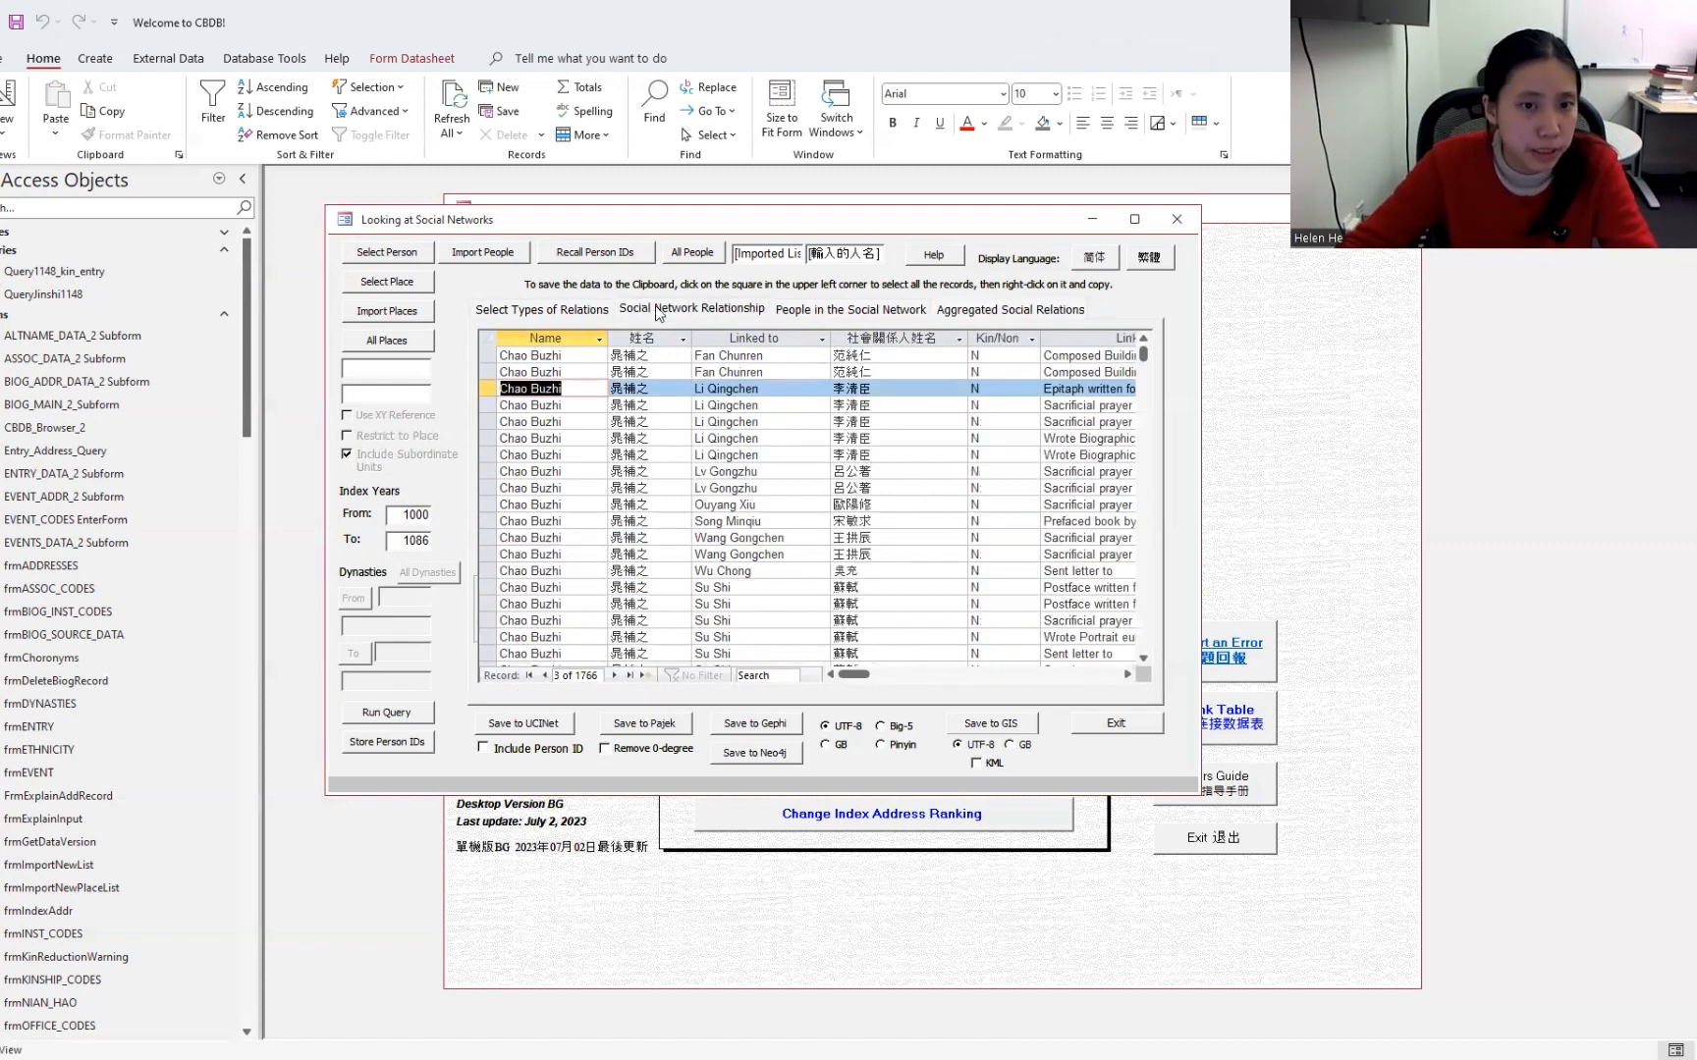
{"action": "left_click", "coordinate": [977, 310]}
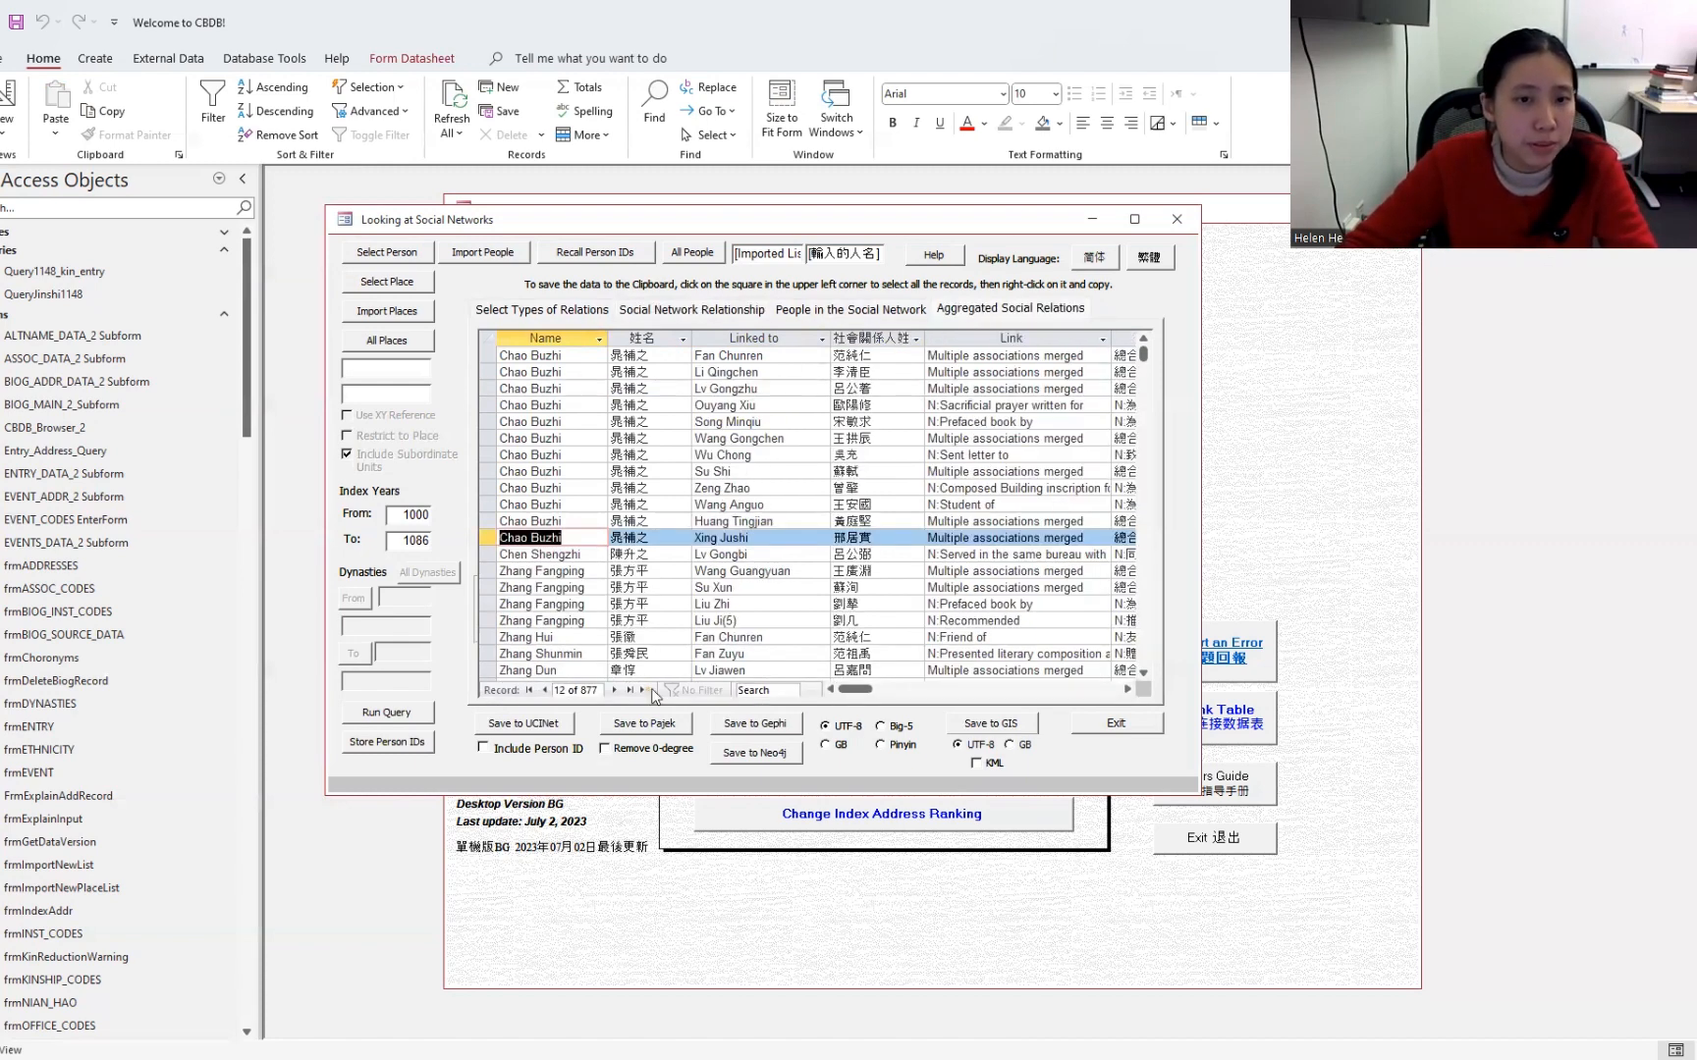
{"action": "left_click", "coordinate": [578, 691]}
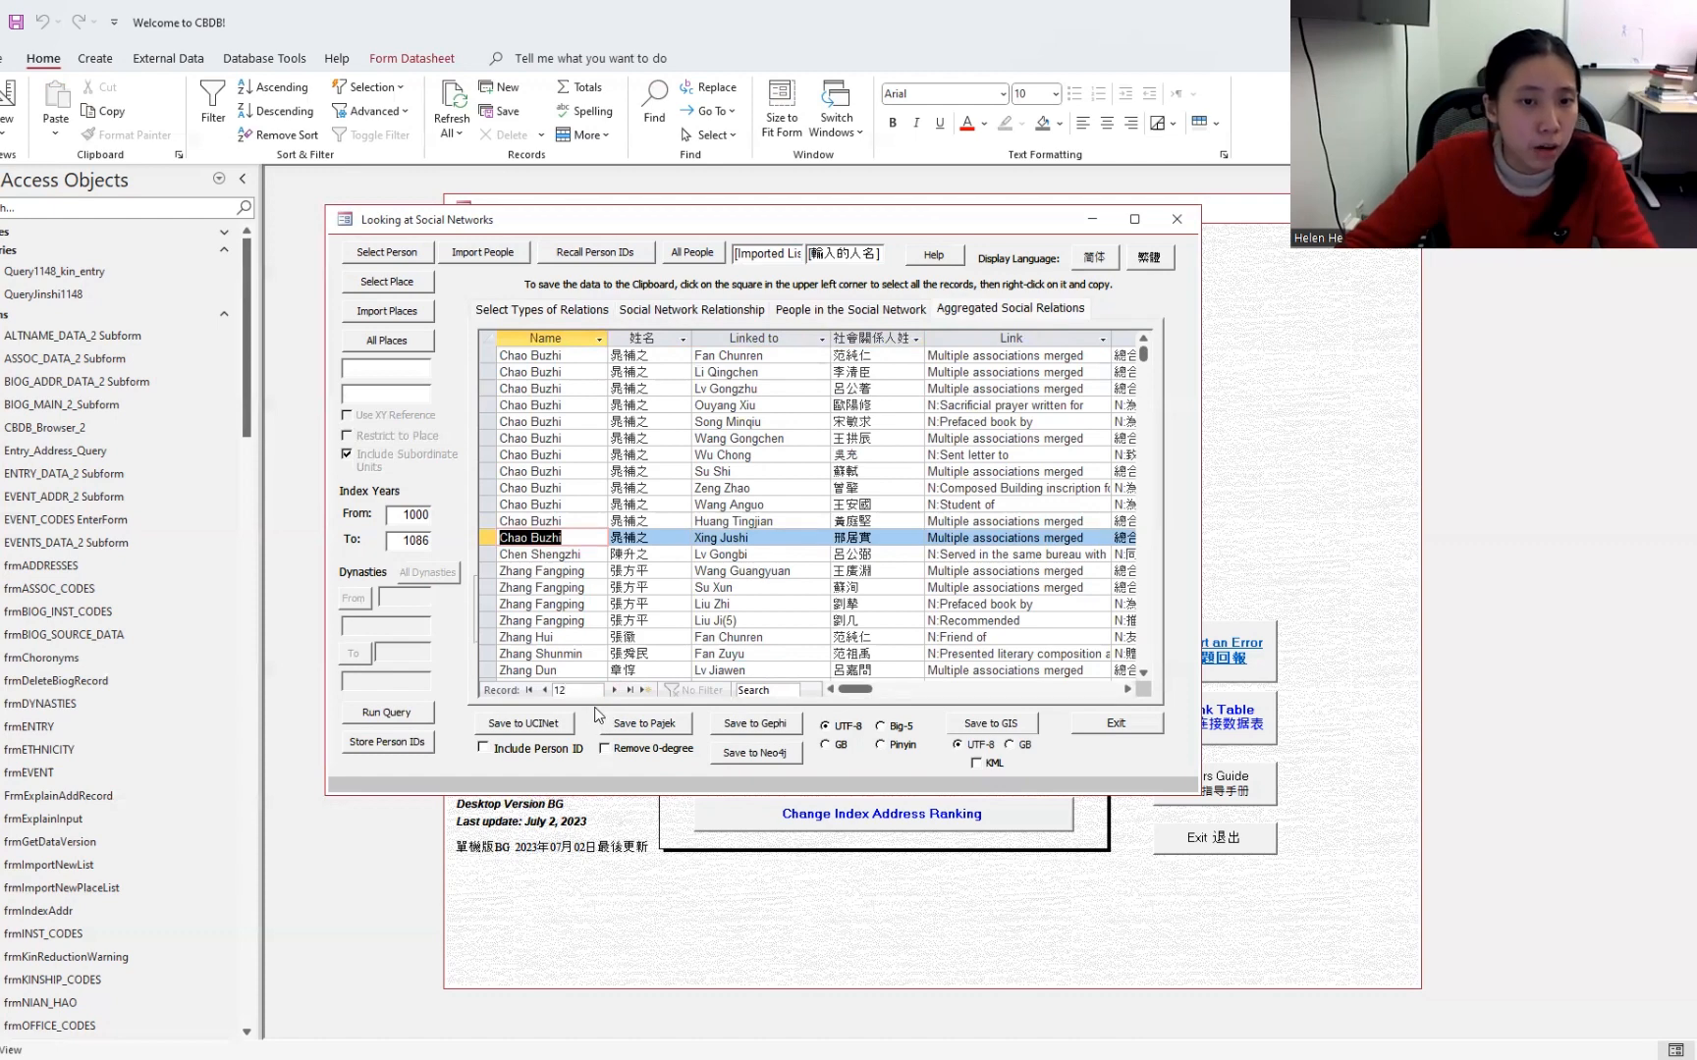
{"action": "left_click", "coordinate": [638, 310]}
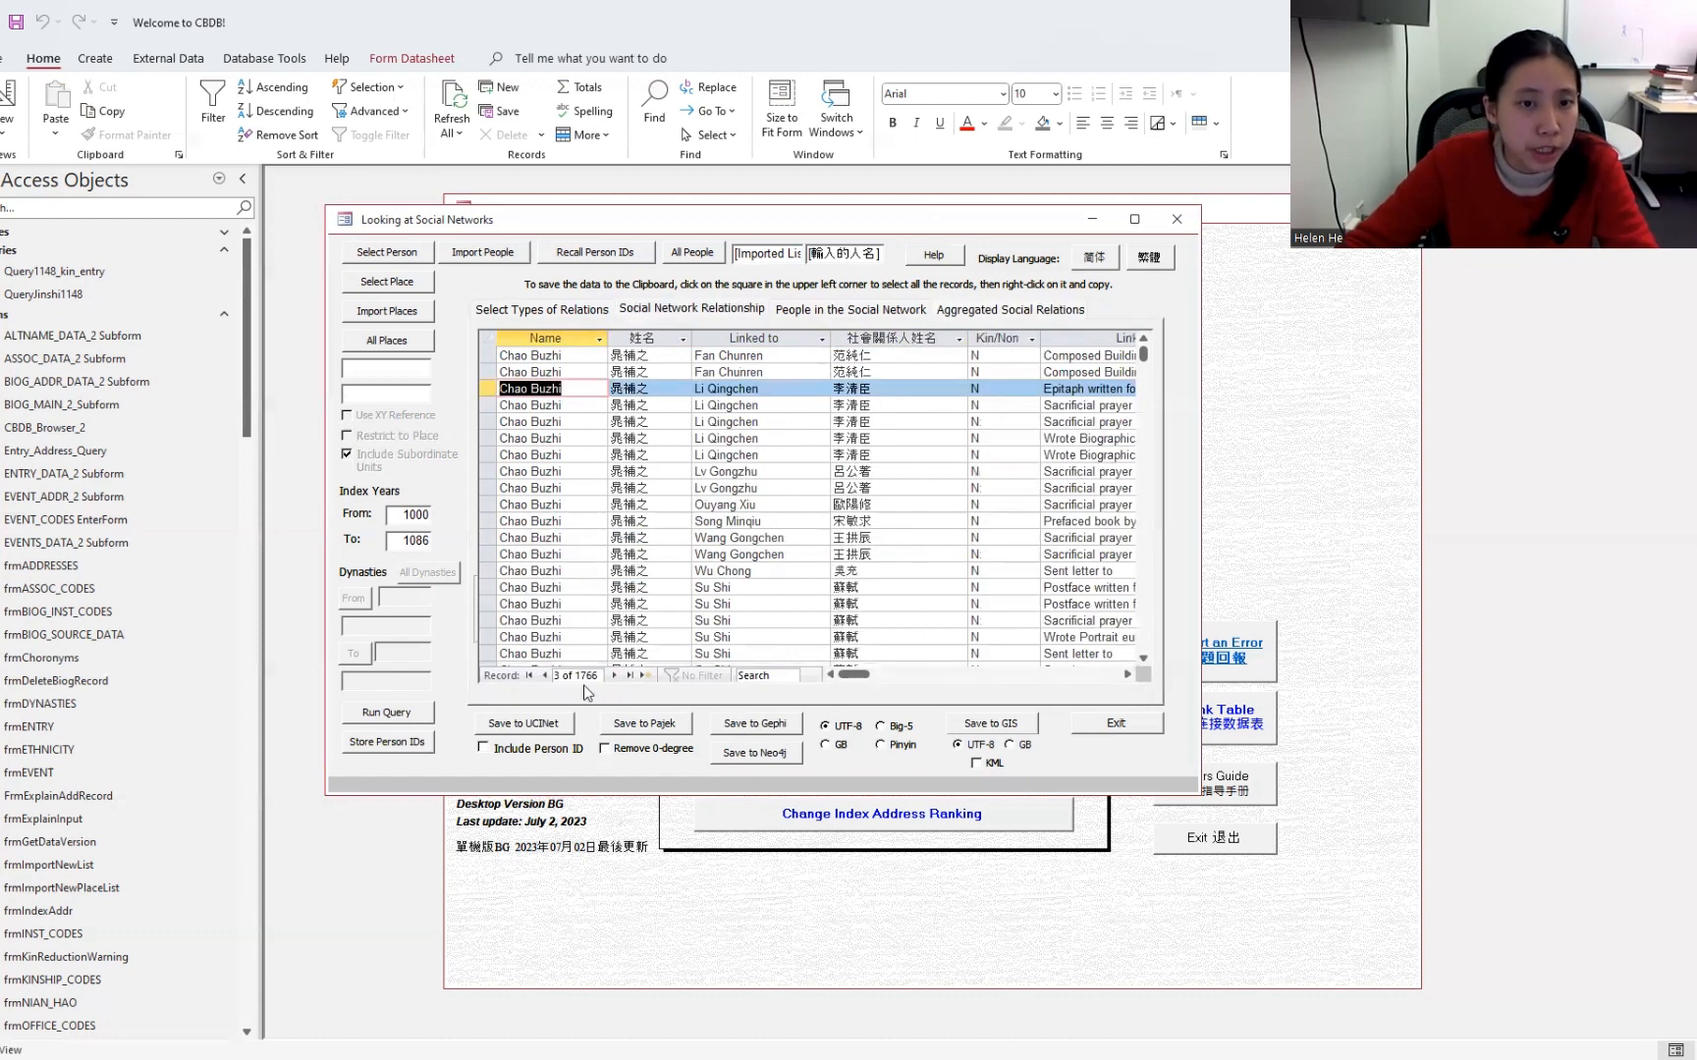
{"action": "left_click", "coordinate": [982, 310]}
{"action": "left_click", "coordinate": [744, 312]}
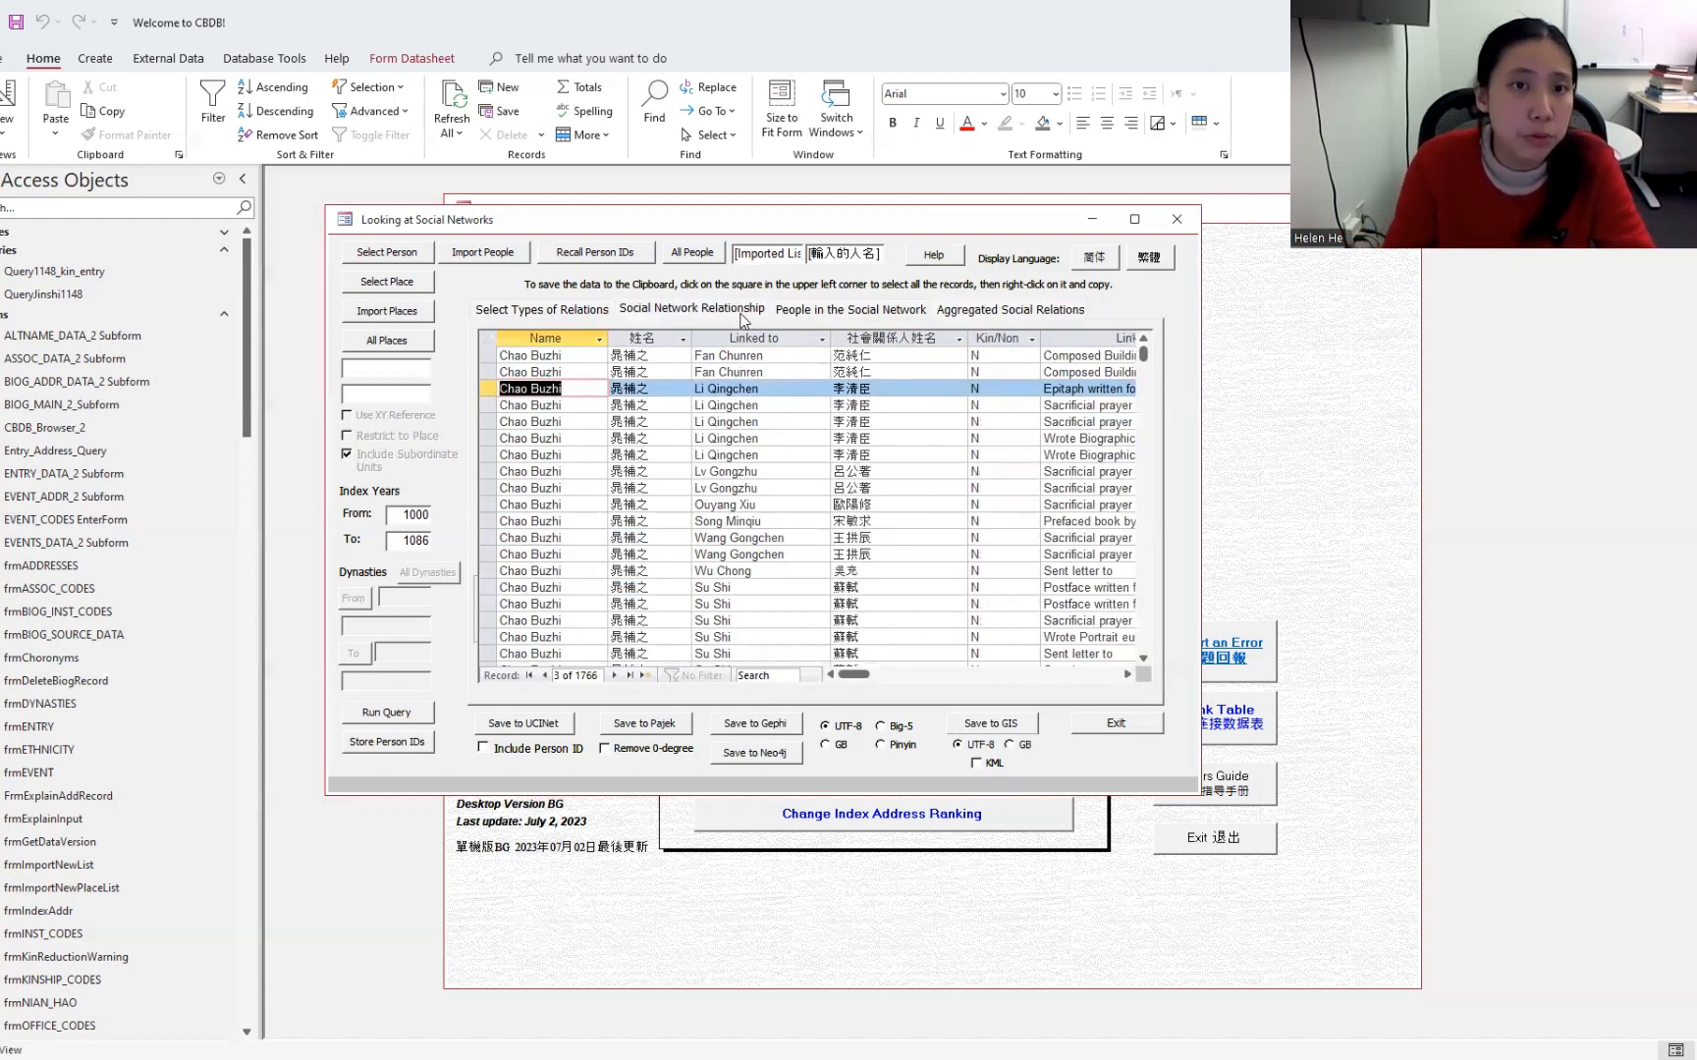
{"action": "left_click", "coordinate": [964, 310]}
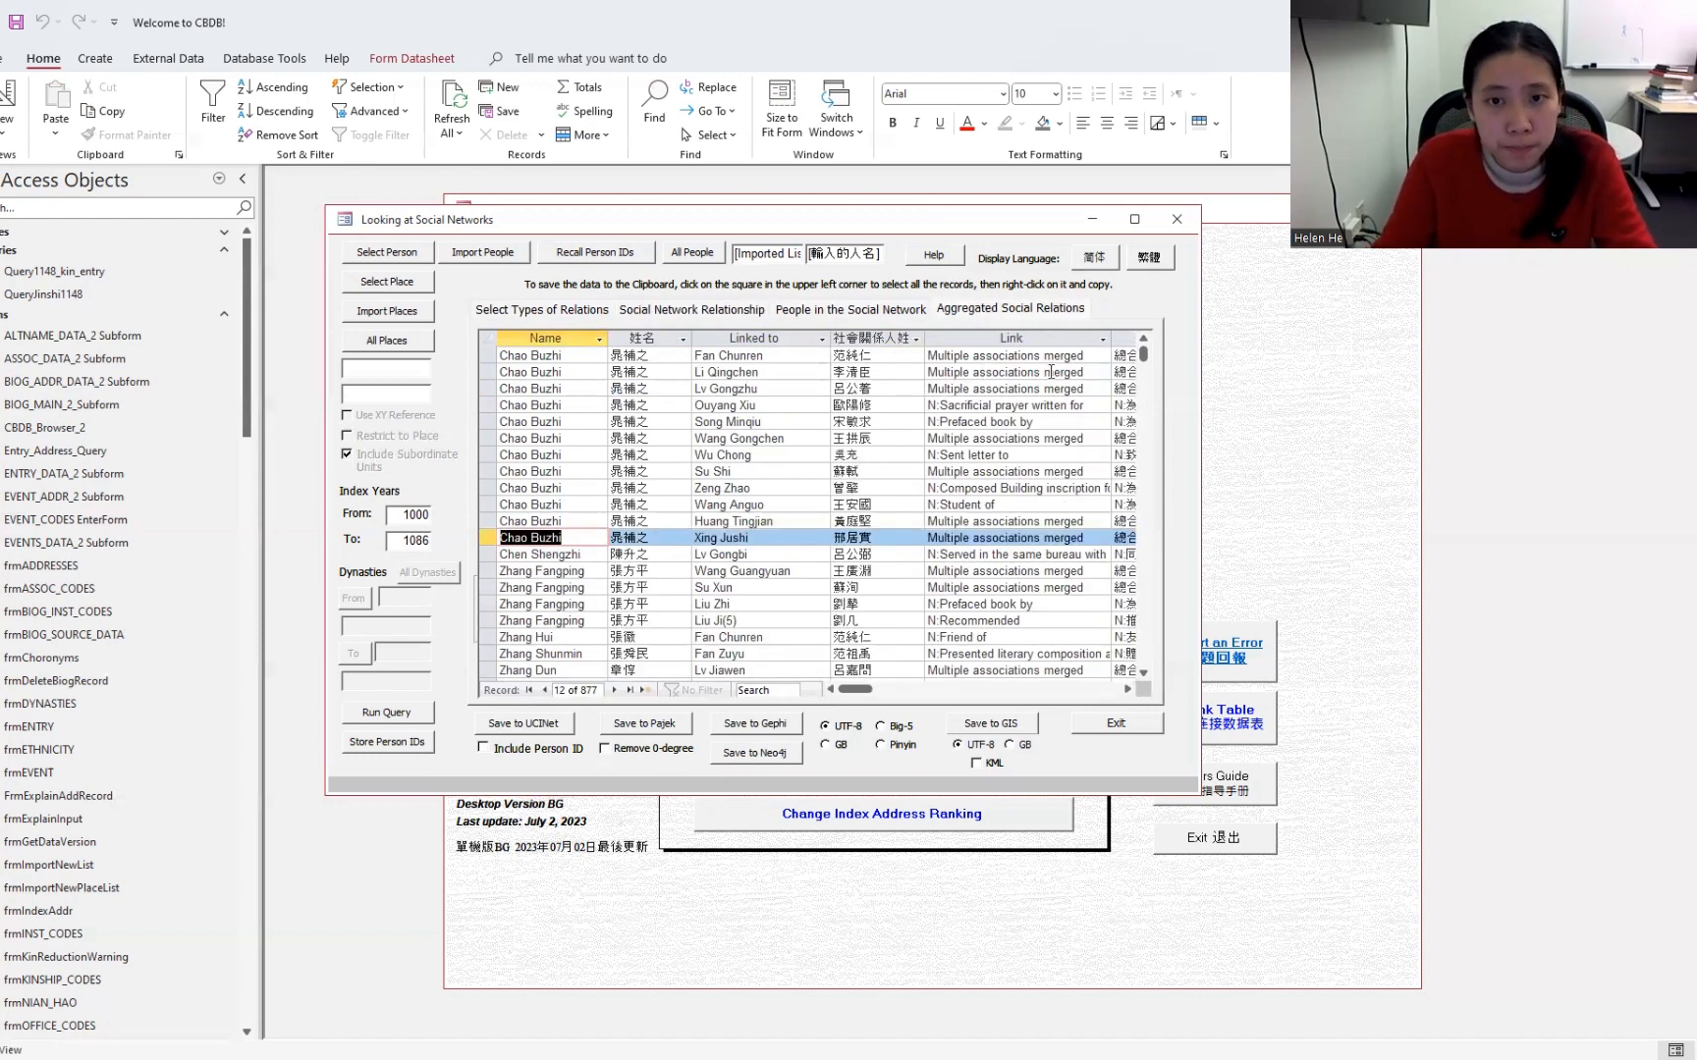
Step: Check the linked people in the social network relationships, including Fan Chunren's link to Sima Dan and Xing Shu's link to Shao Yong
{"action": "left_click", "coordinate": [874, 310]}
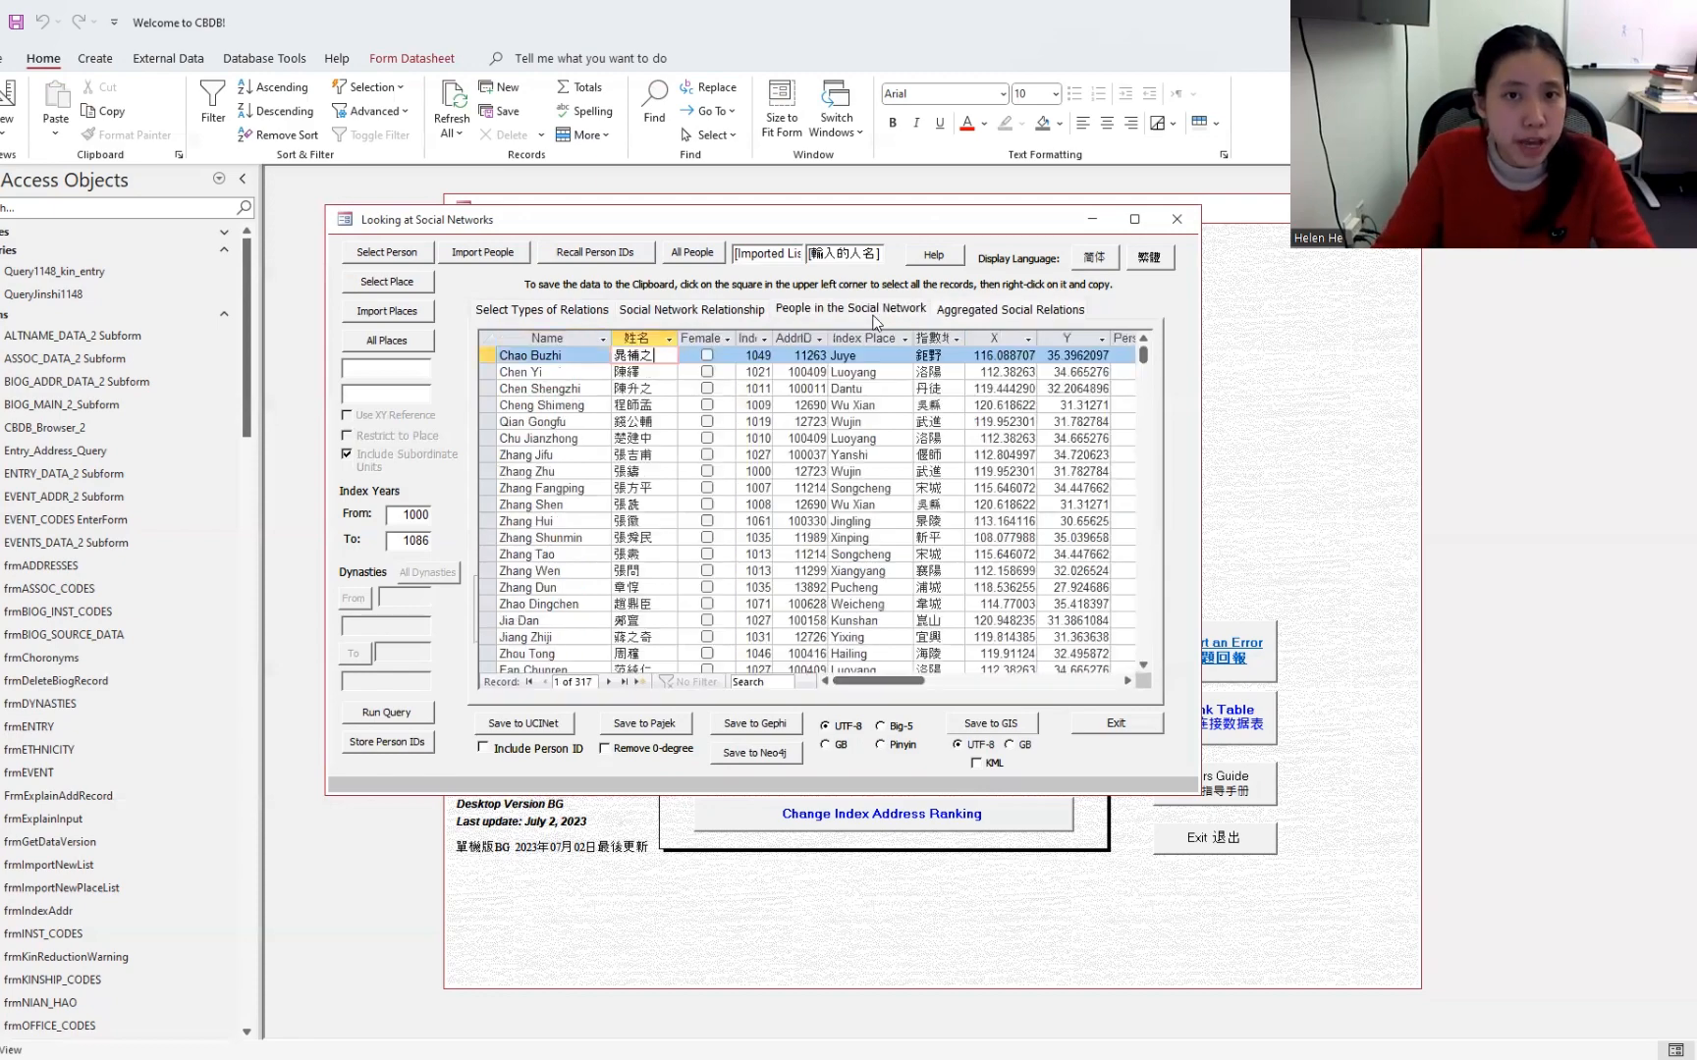
{"action": "left_click", "coordinate": [736, 310]}
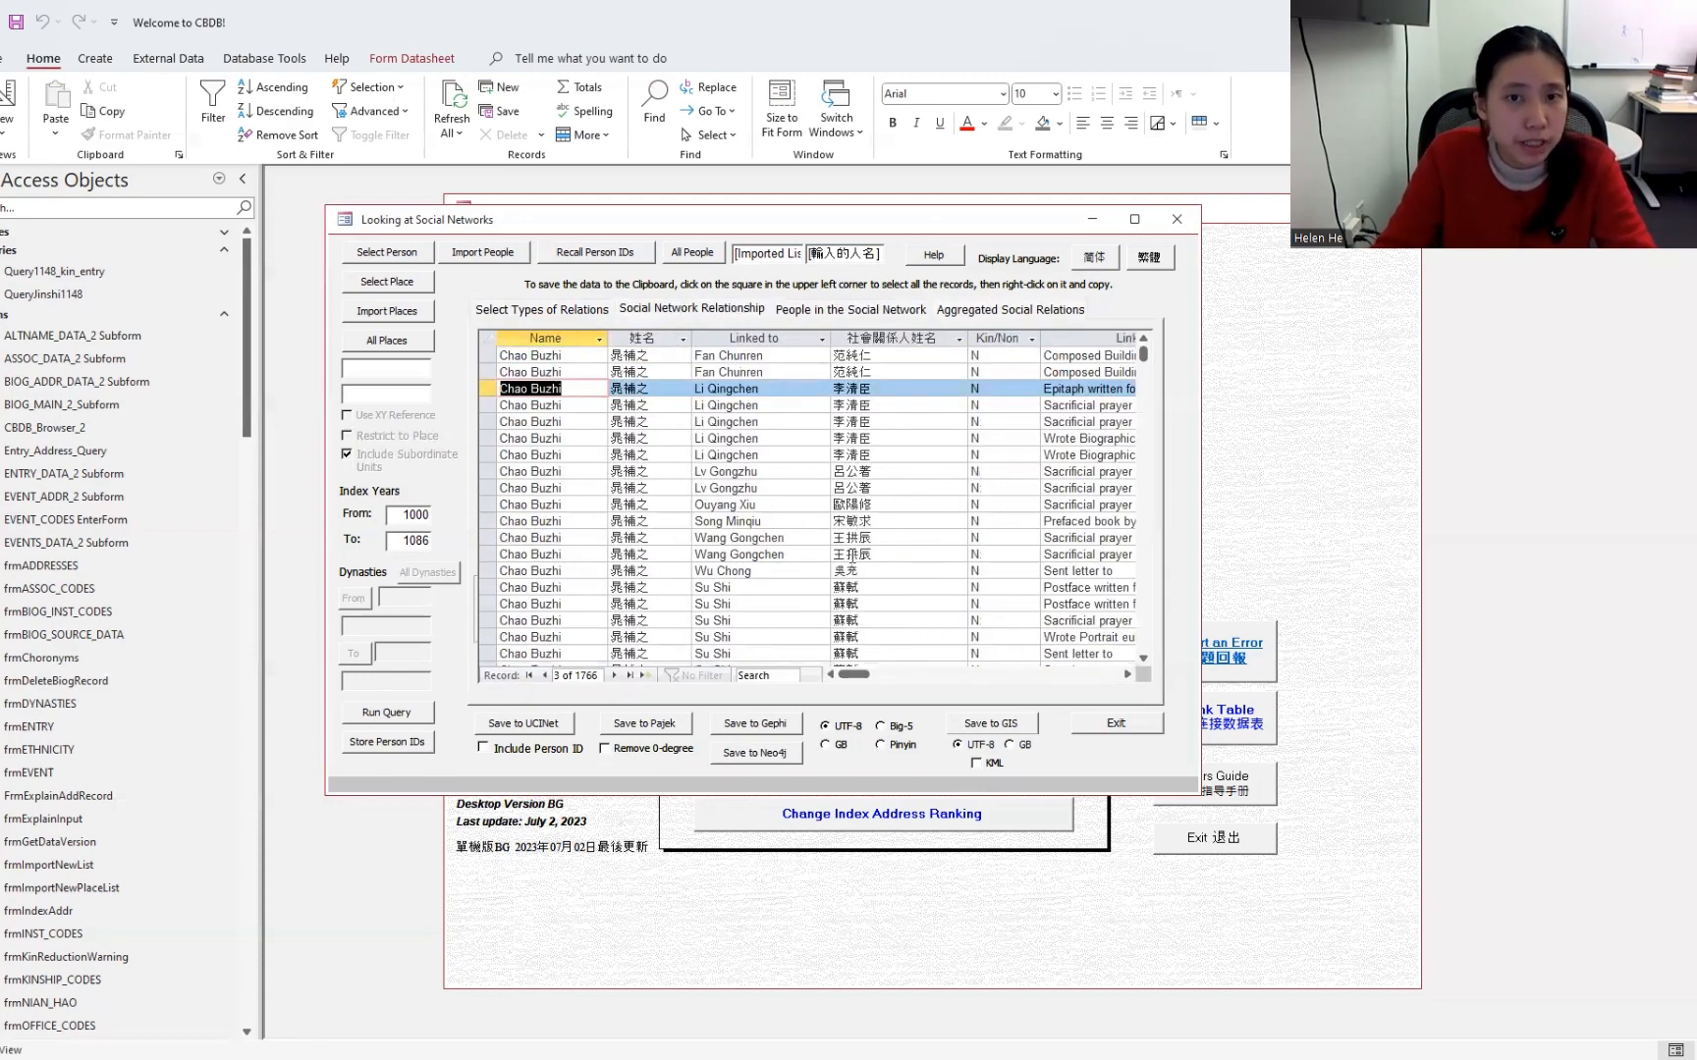
{"action": "scroll", "coordinate": [850, 530], "scroll_direction": "down", "scroll_amount": 10}
{"action": "left_click", "coordinate": [712, 558]}
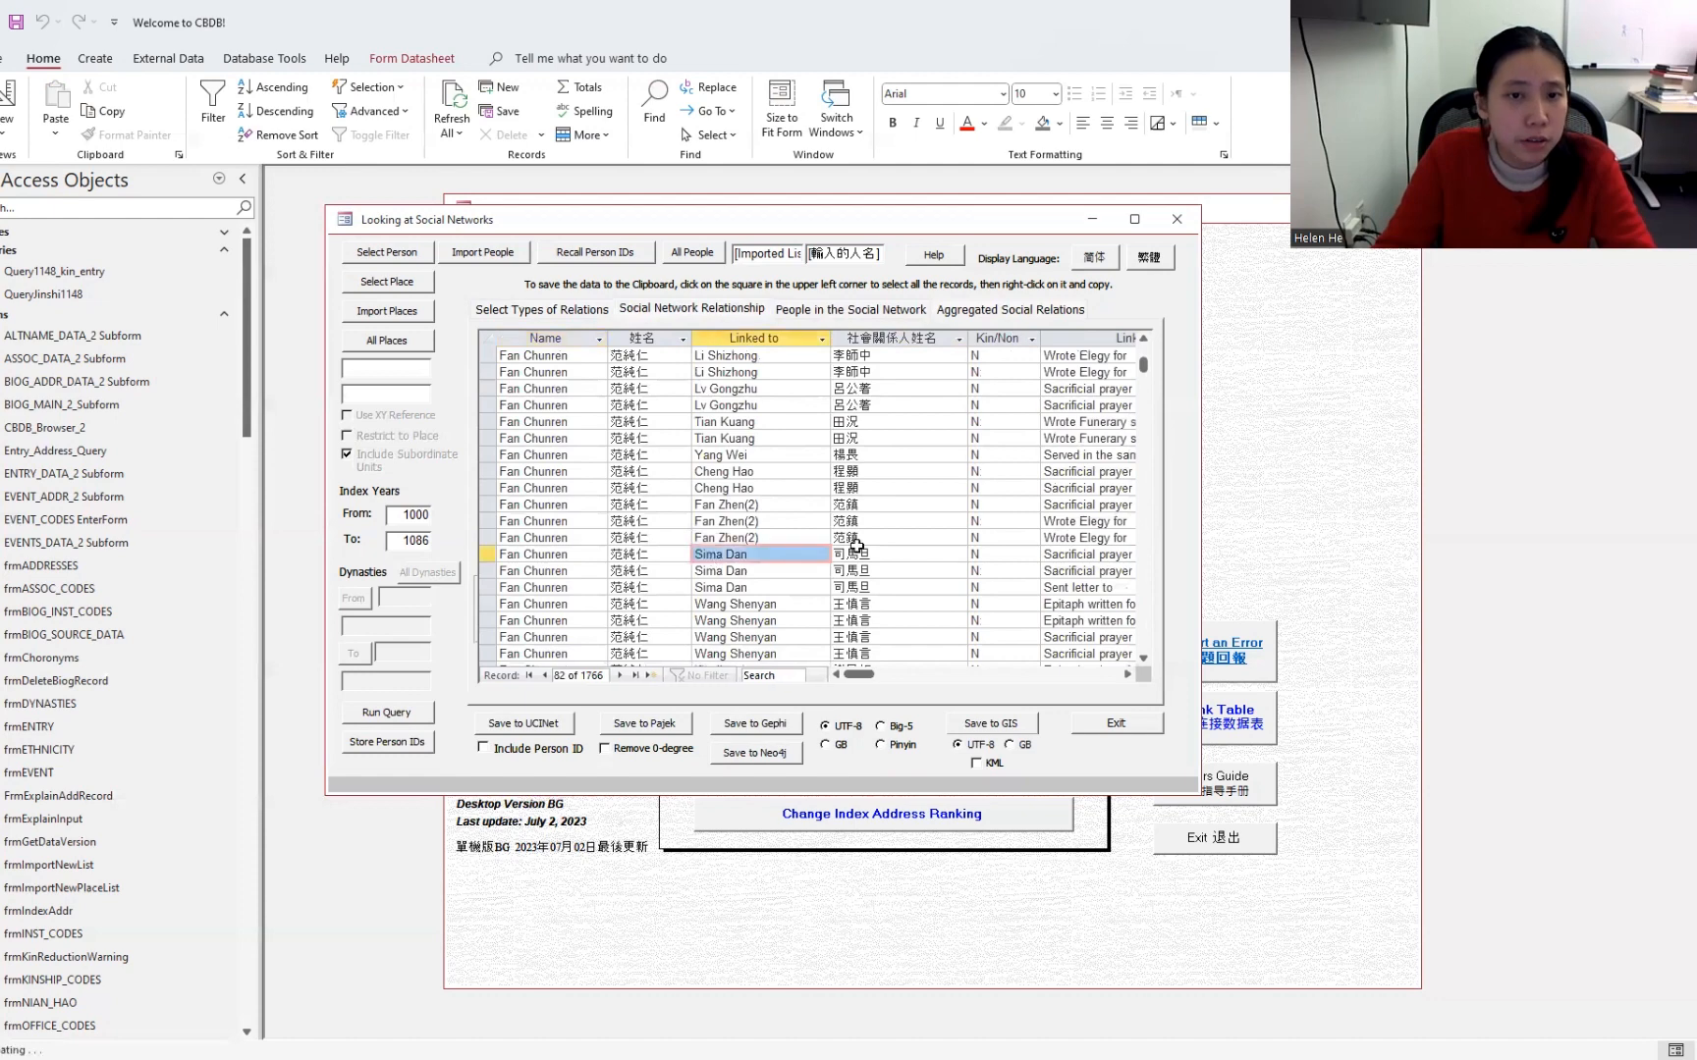
{"action": "left_click", "coordinate": [856, 555]}
{"action": "left_click_drag", "start_coordinate": [1145, 364], "coordinate": [1145, 591]}
{"action": "left_click", "coordinate": [762, 578]}
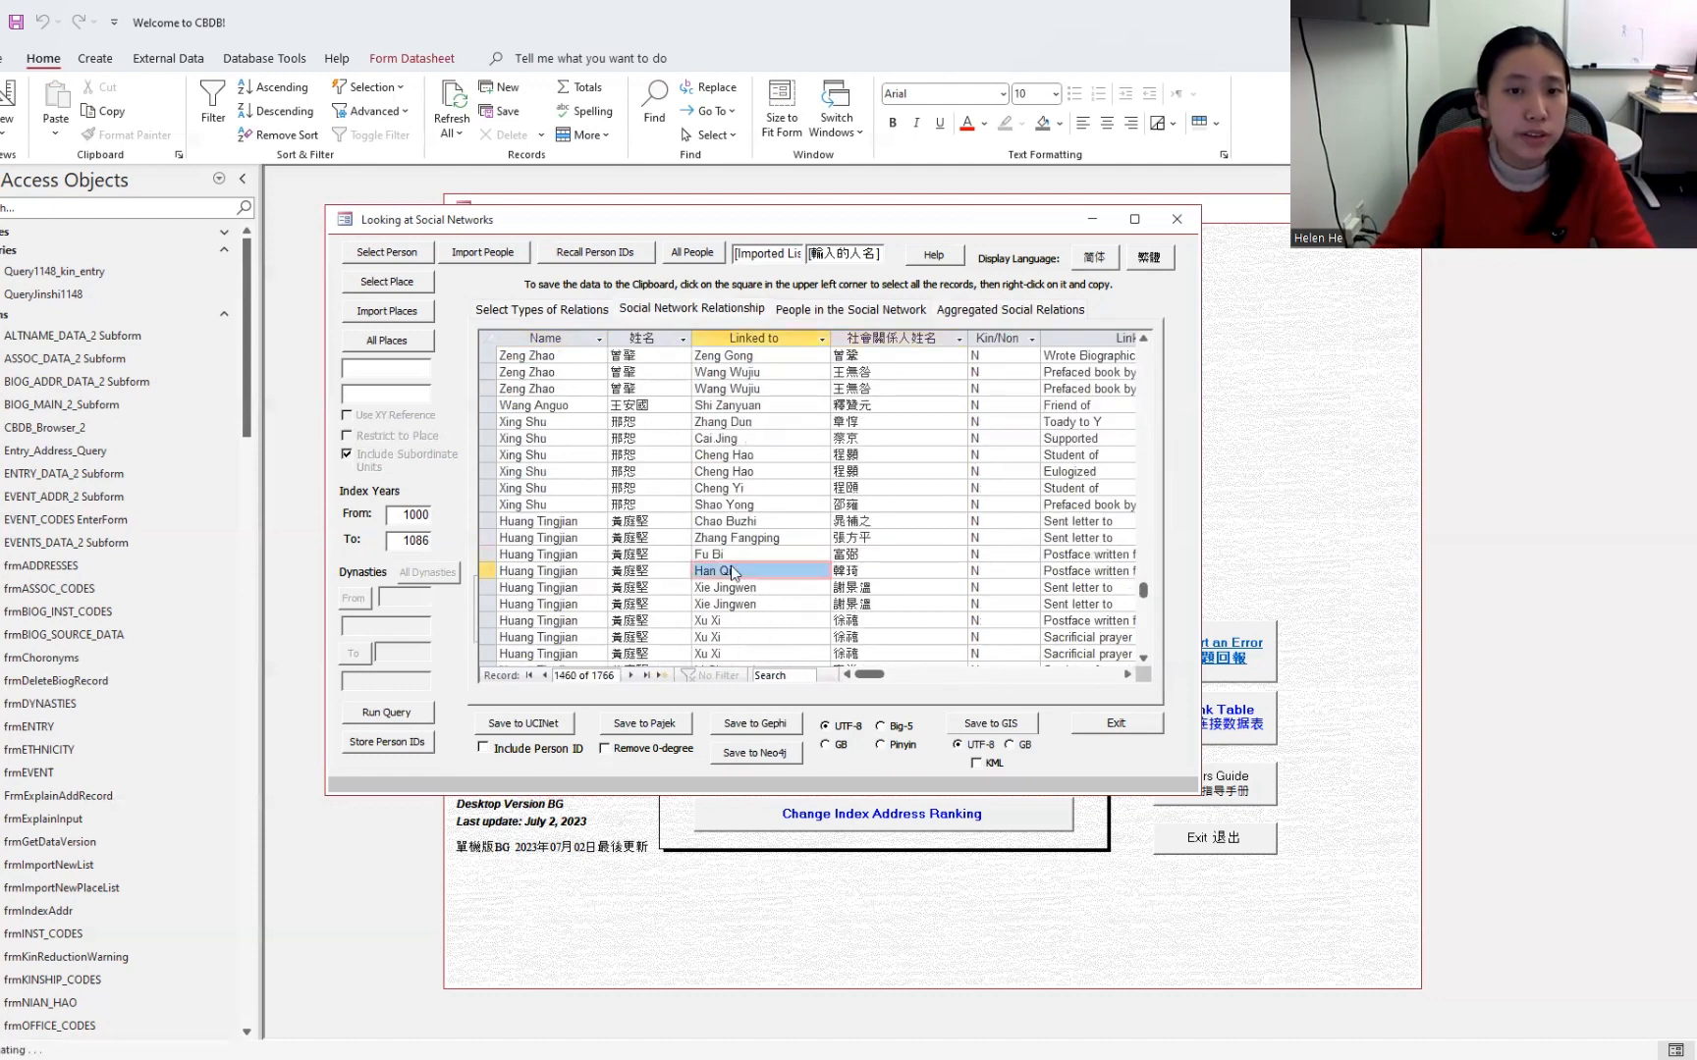
{"action": "left_click", "coordinate": [712, 520]}
{"action": "left_click", "coordinate": [750, 501]}
{"action": "left_click", "coordinate": [891, 503]}
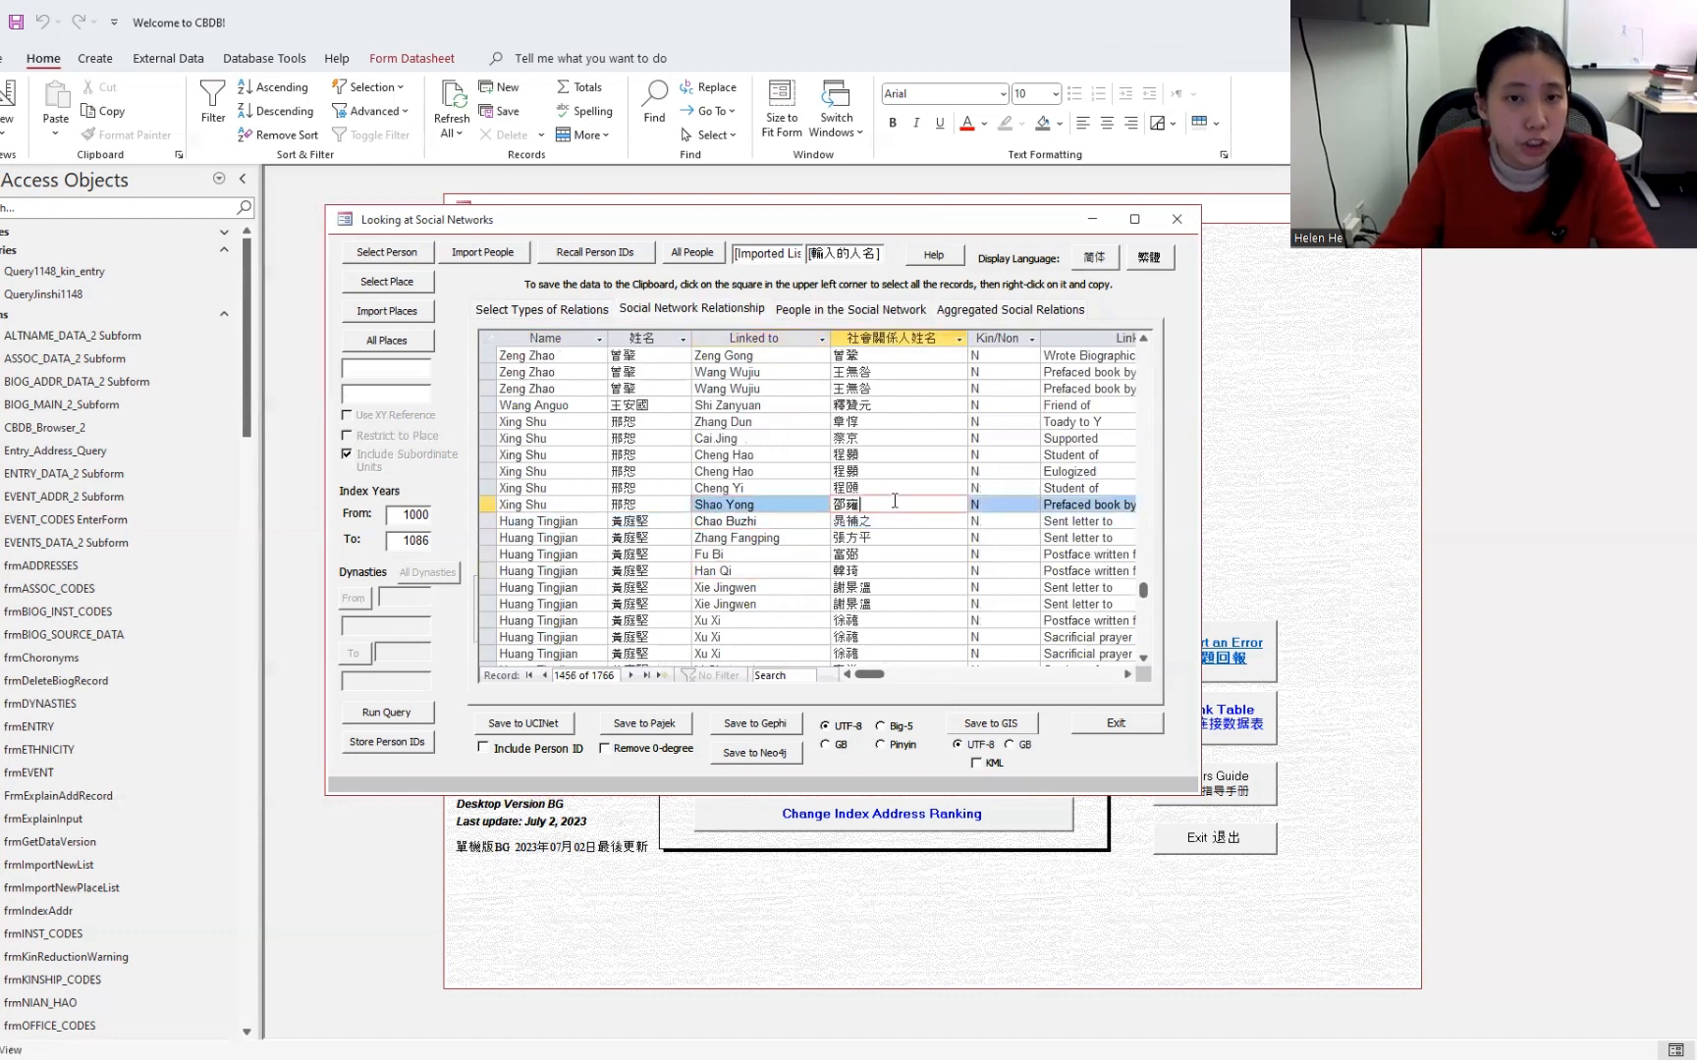
Step: Look through the remaining relationship records, from Huang Tingjian and Liu Yan back to Chao Buzhi
{"action": "scroll", "coordinate": [1120, 600], "scroll_direction": "down", "scroll_amount": 12}
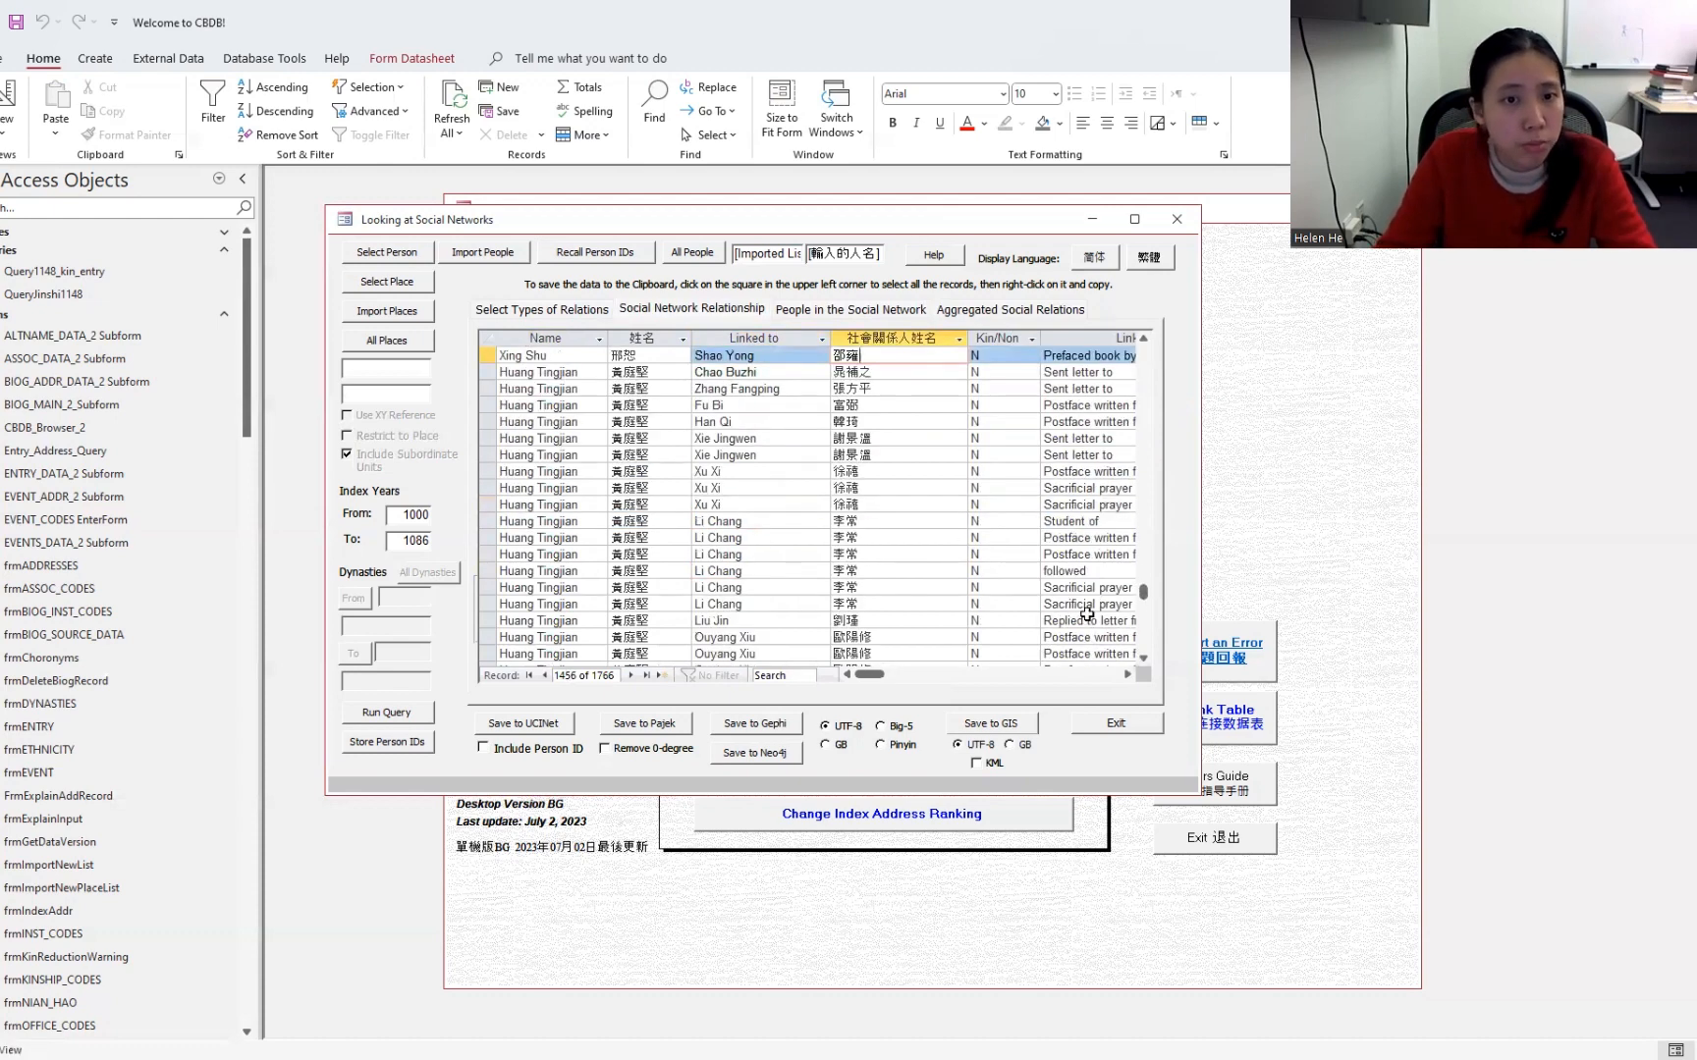
{"action": "scroll", "coordinate": [1083, 610], "scroll_direction": "down", "scroll_amount": 12}
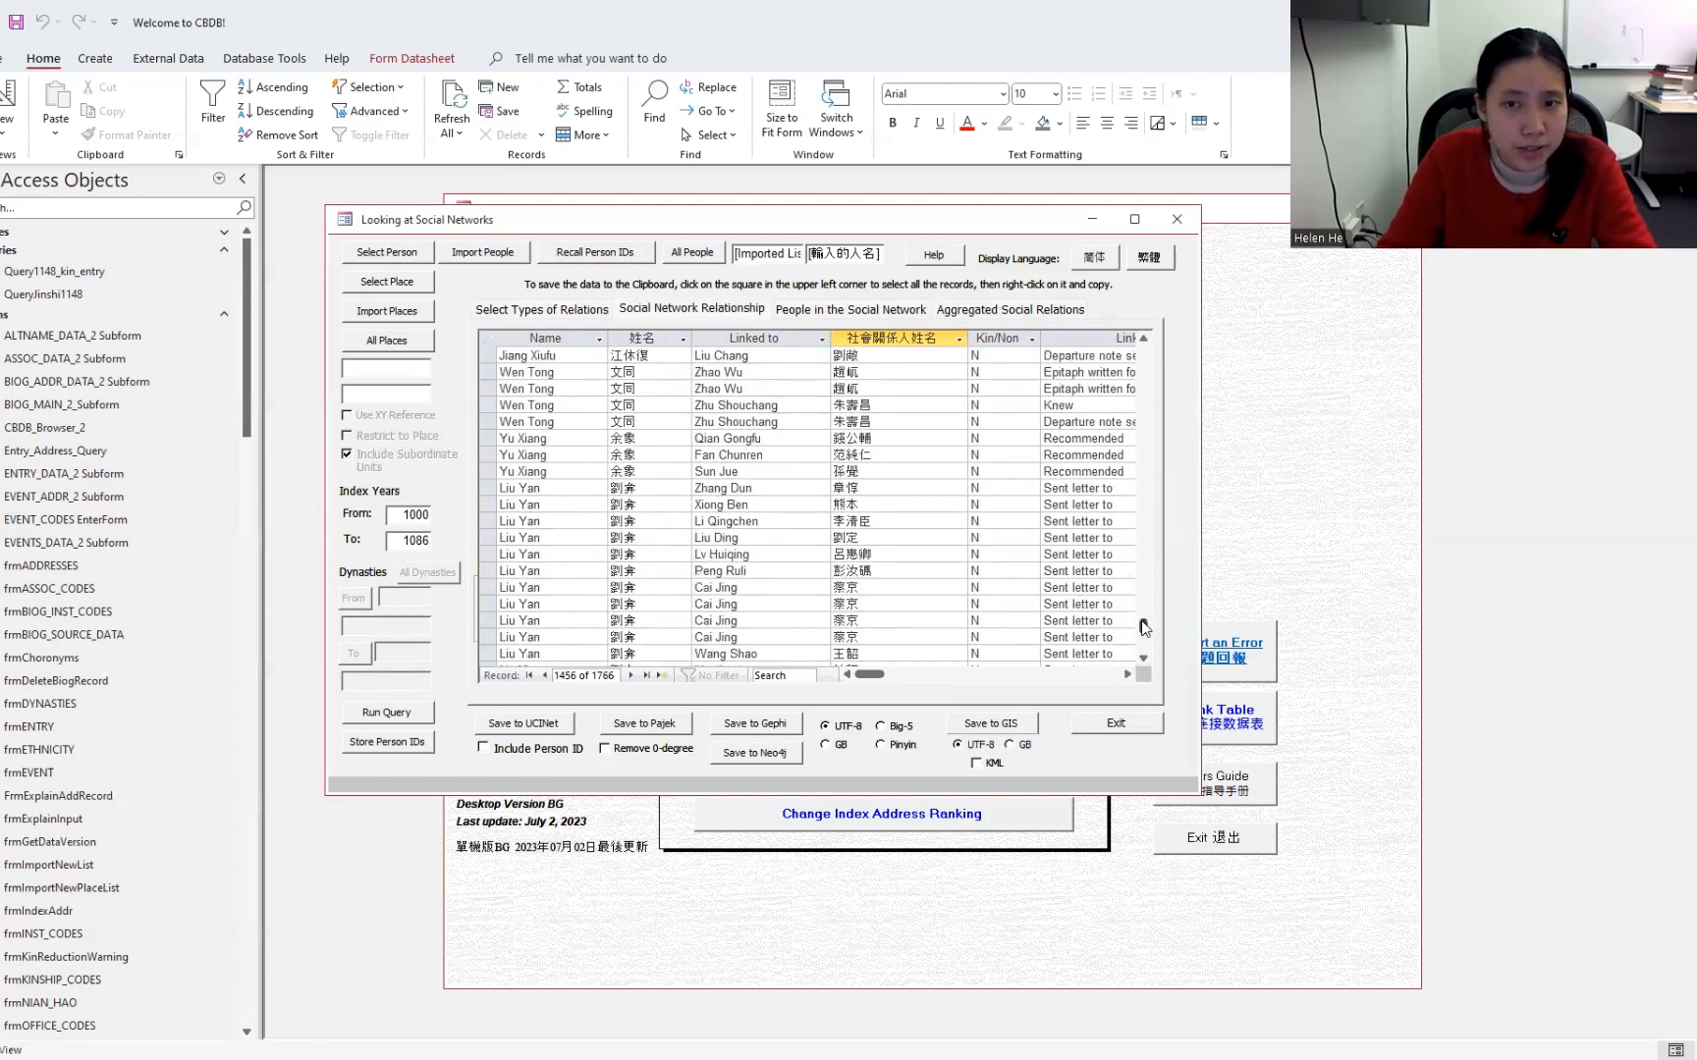
{"action": "scroll", "coordinate": [787, 472], "scroll_direction": "down", "scroll_amount": 15}
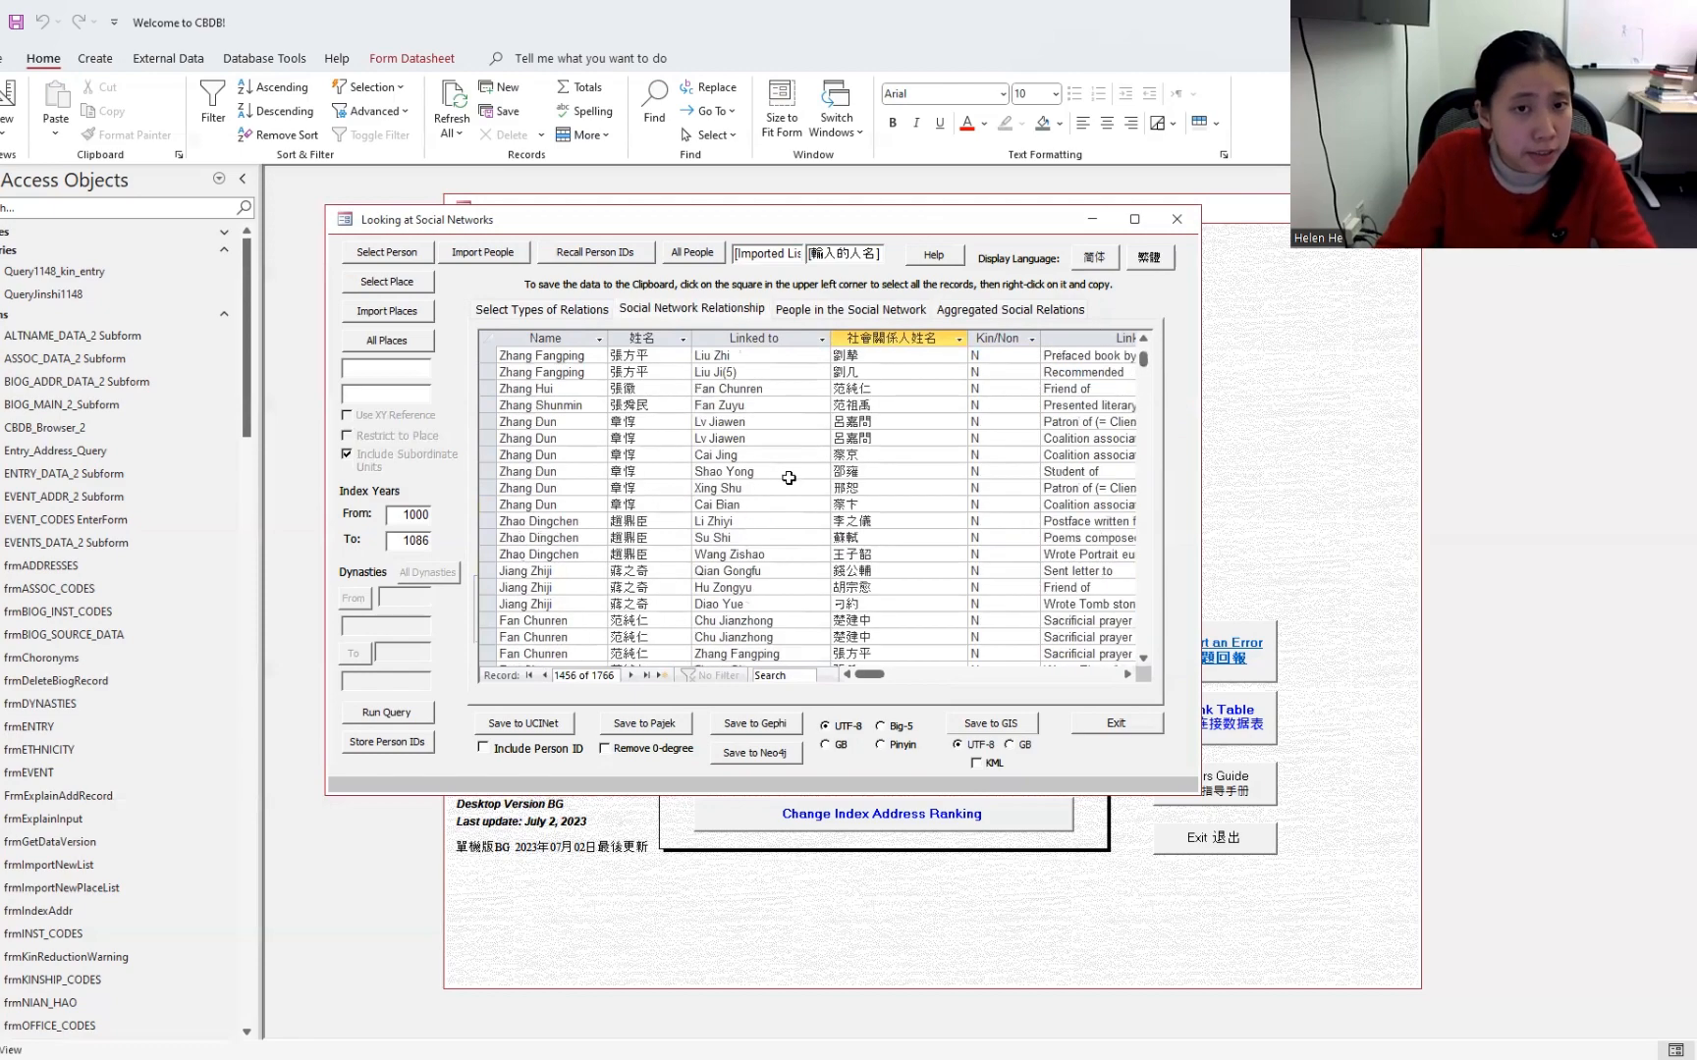
{"action": "scroll", "coordinate": [787, 472], "scroll_direction": "down", "scroll_amount": 12}
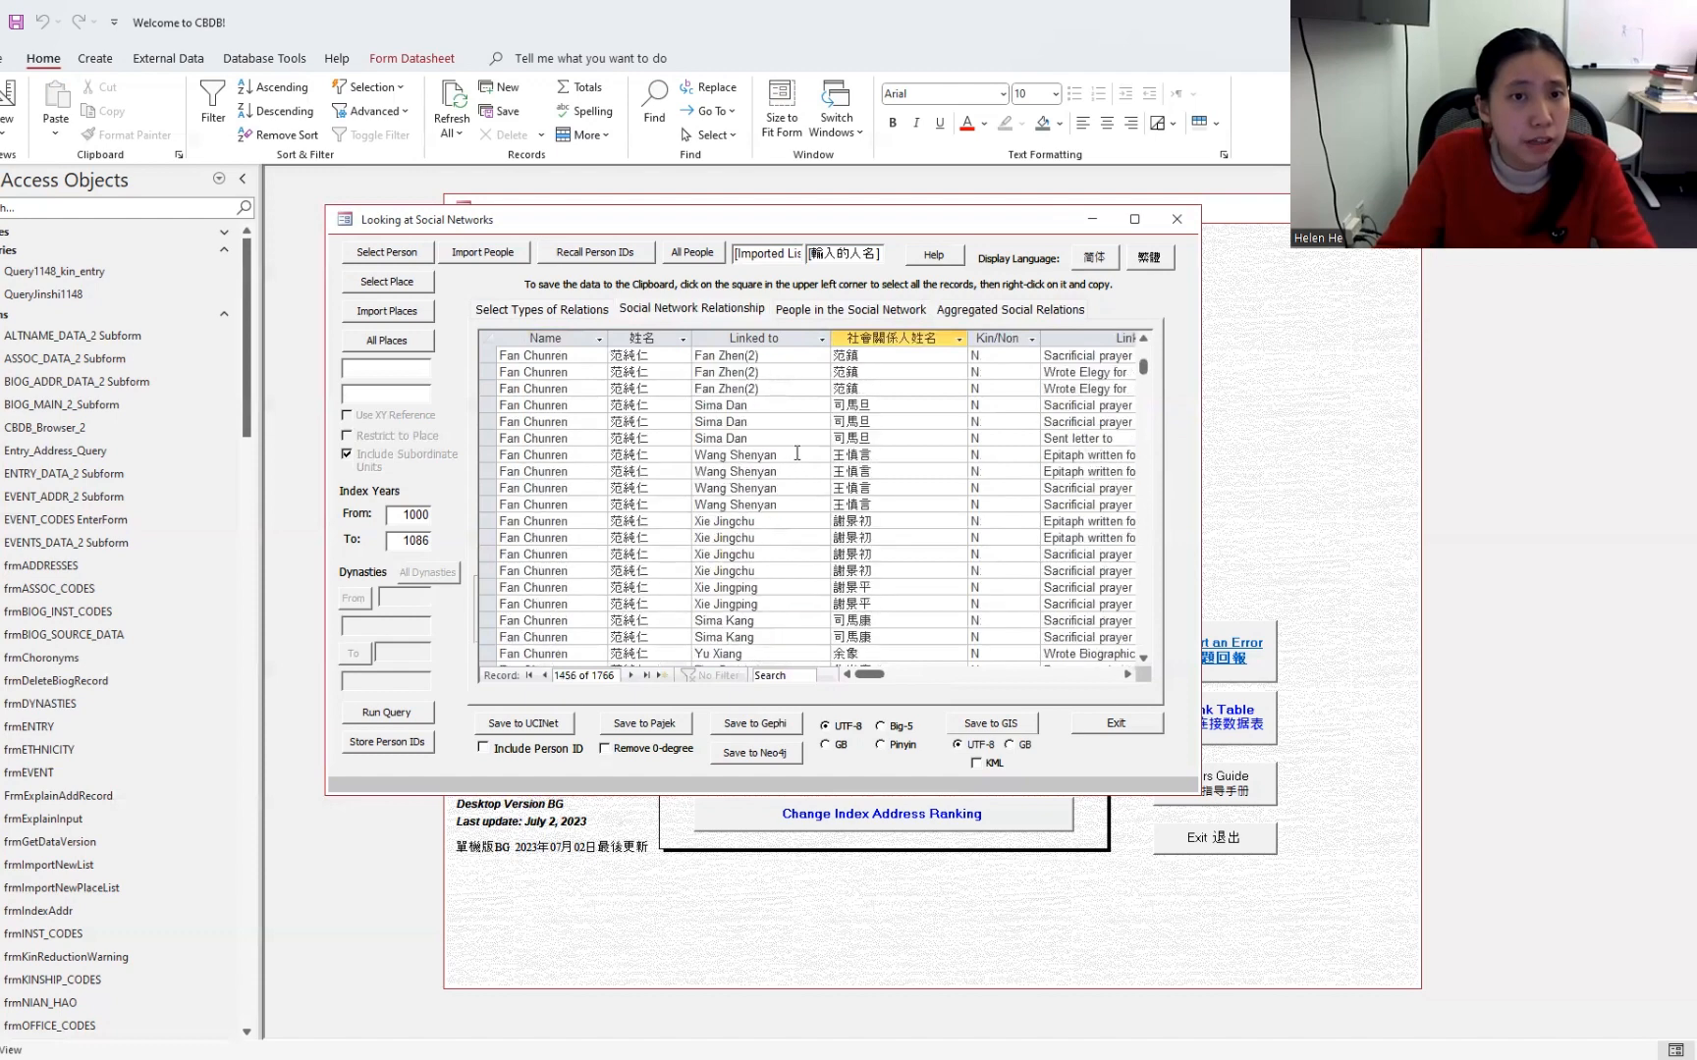
{"action": "scroll", "coordinate": [747, 451], "scroll_direction": "up", "scroll_amount": 10}
Step: Display the aggregated social relations and check the file name and folder proposed for the Gephi export without saving it
{"action": "left_click", "coordinate": [852, 308]}
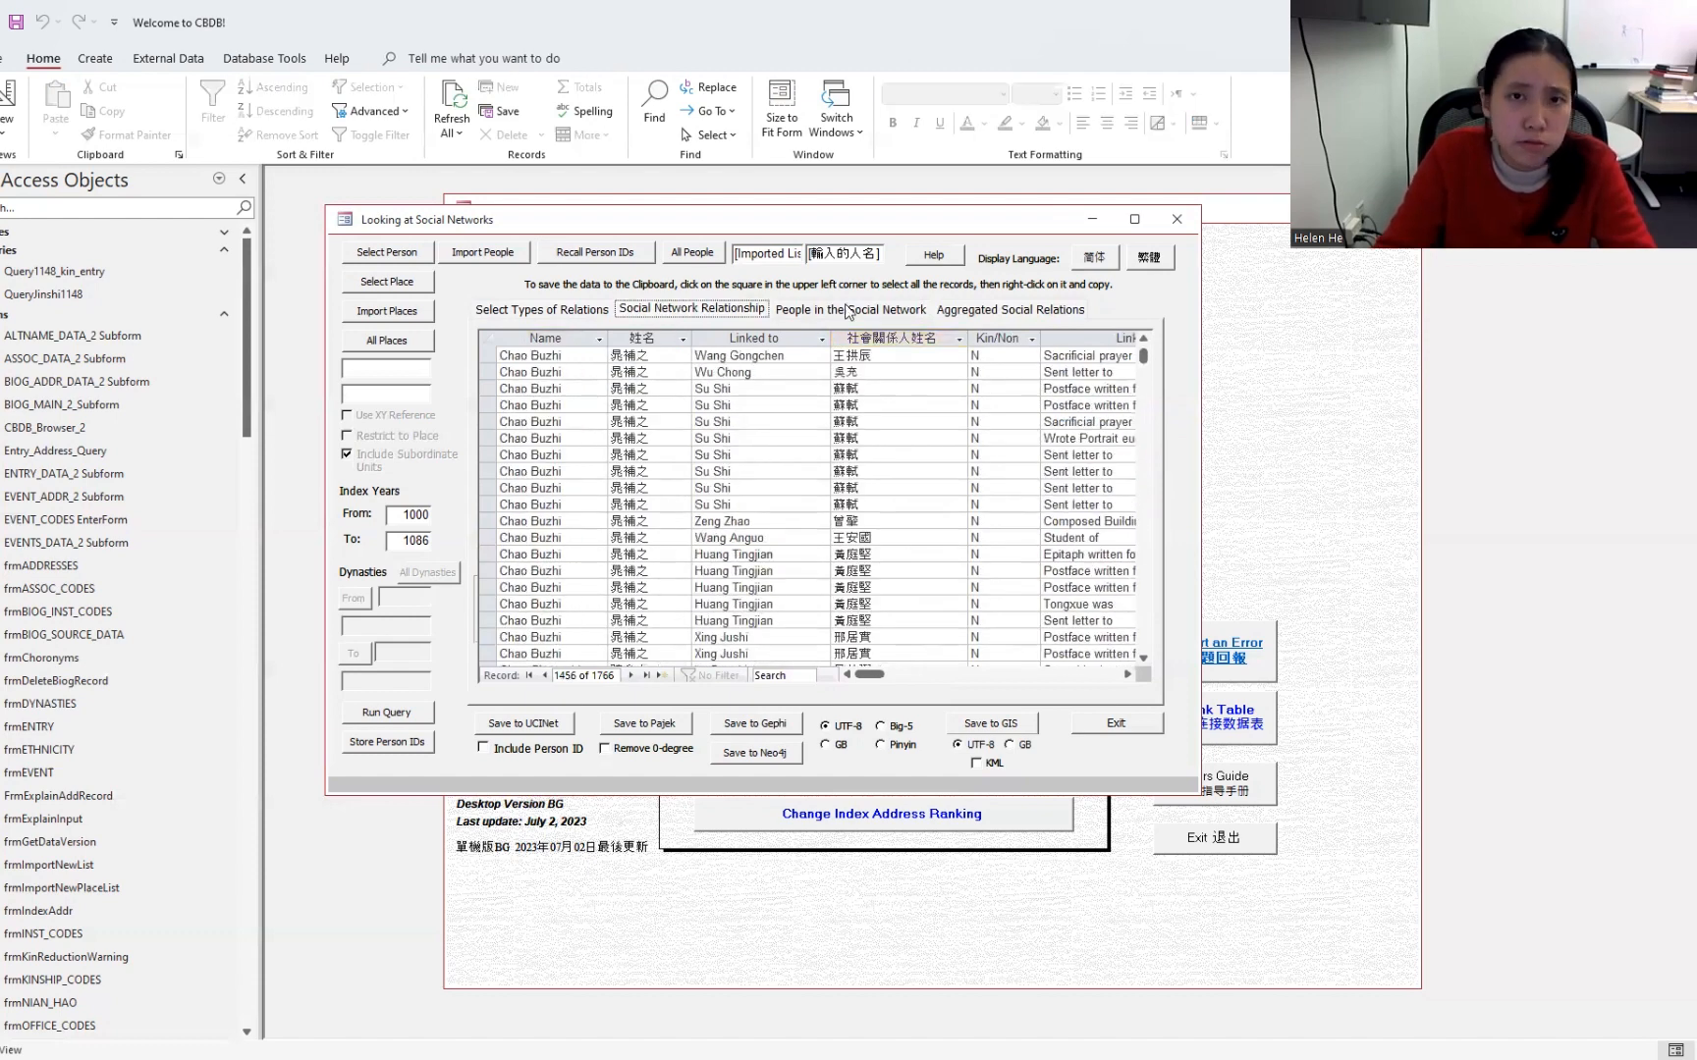
{"action": "left_click", "coordinate": [976, 312]}
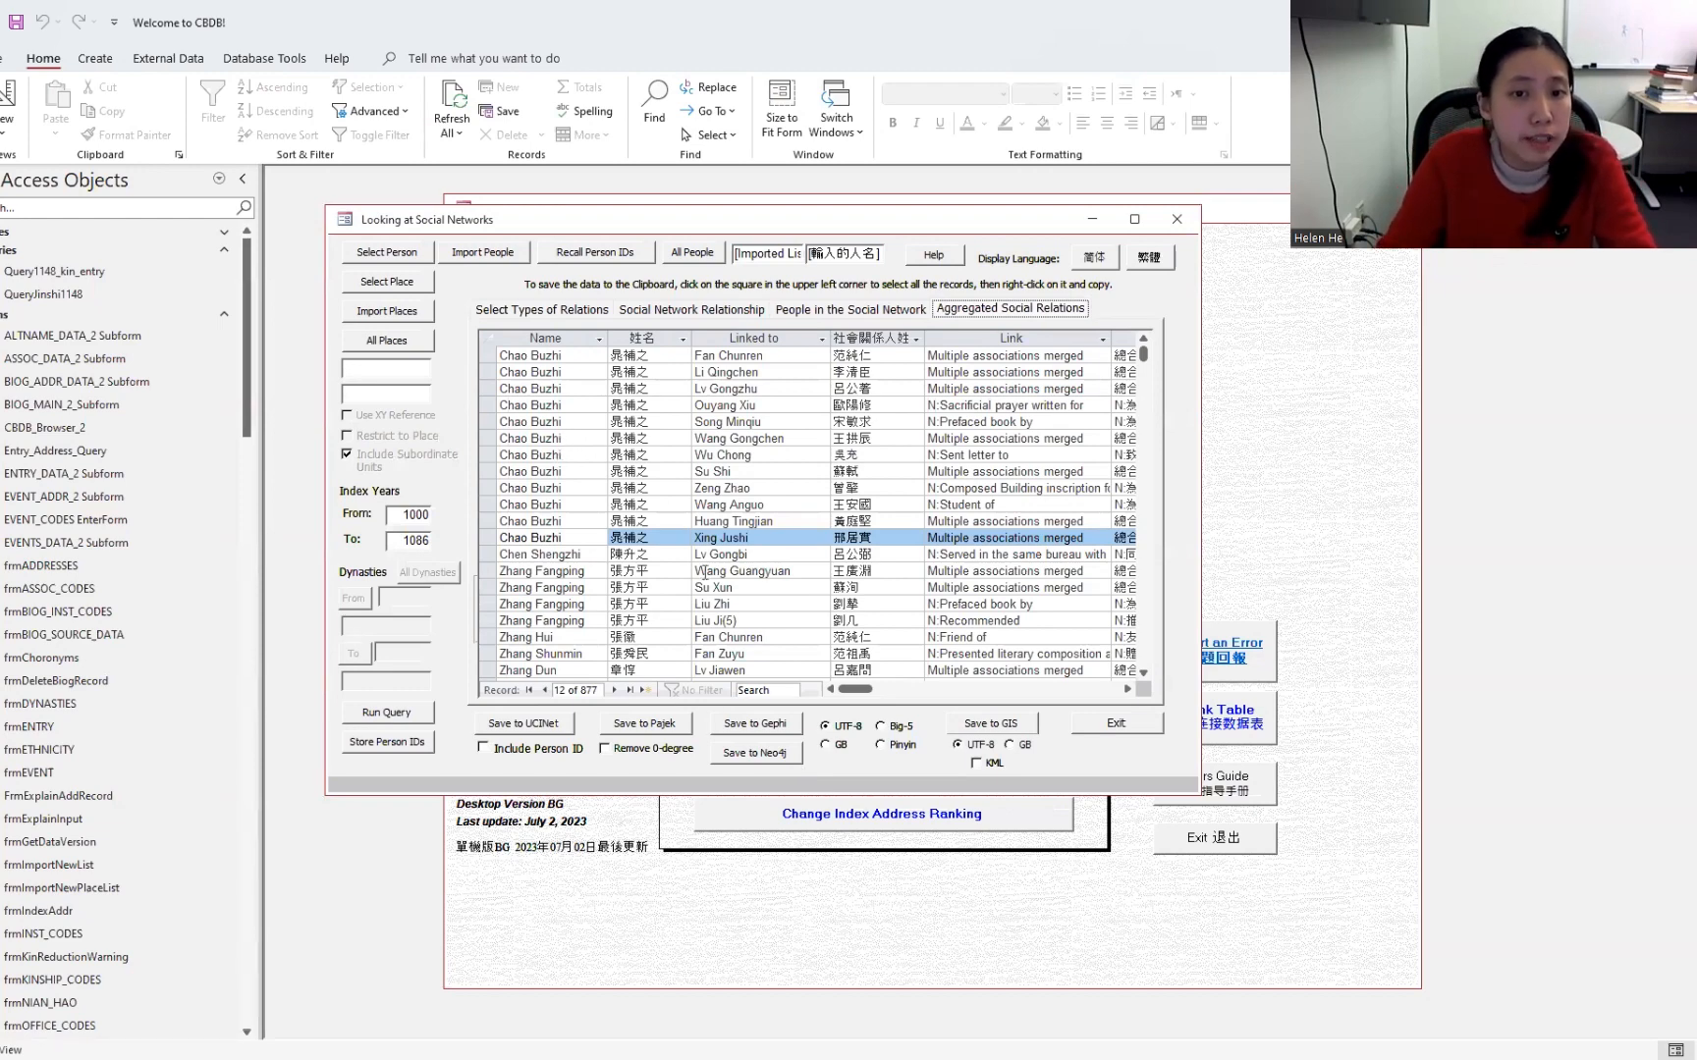
{"action": "left_click", "coordinate": [792, 730]}
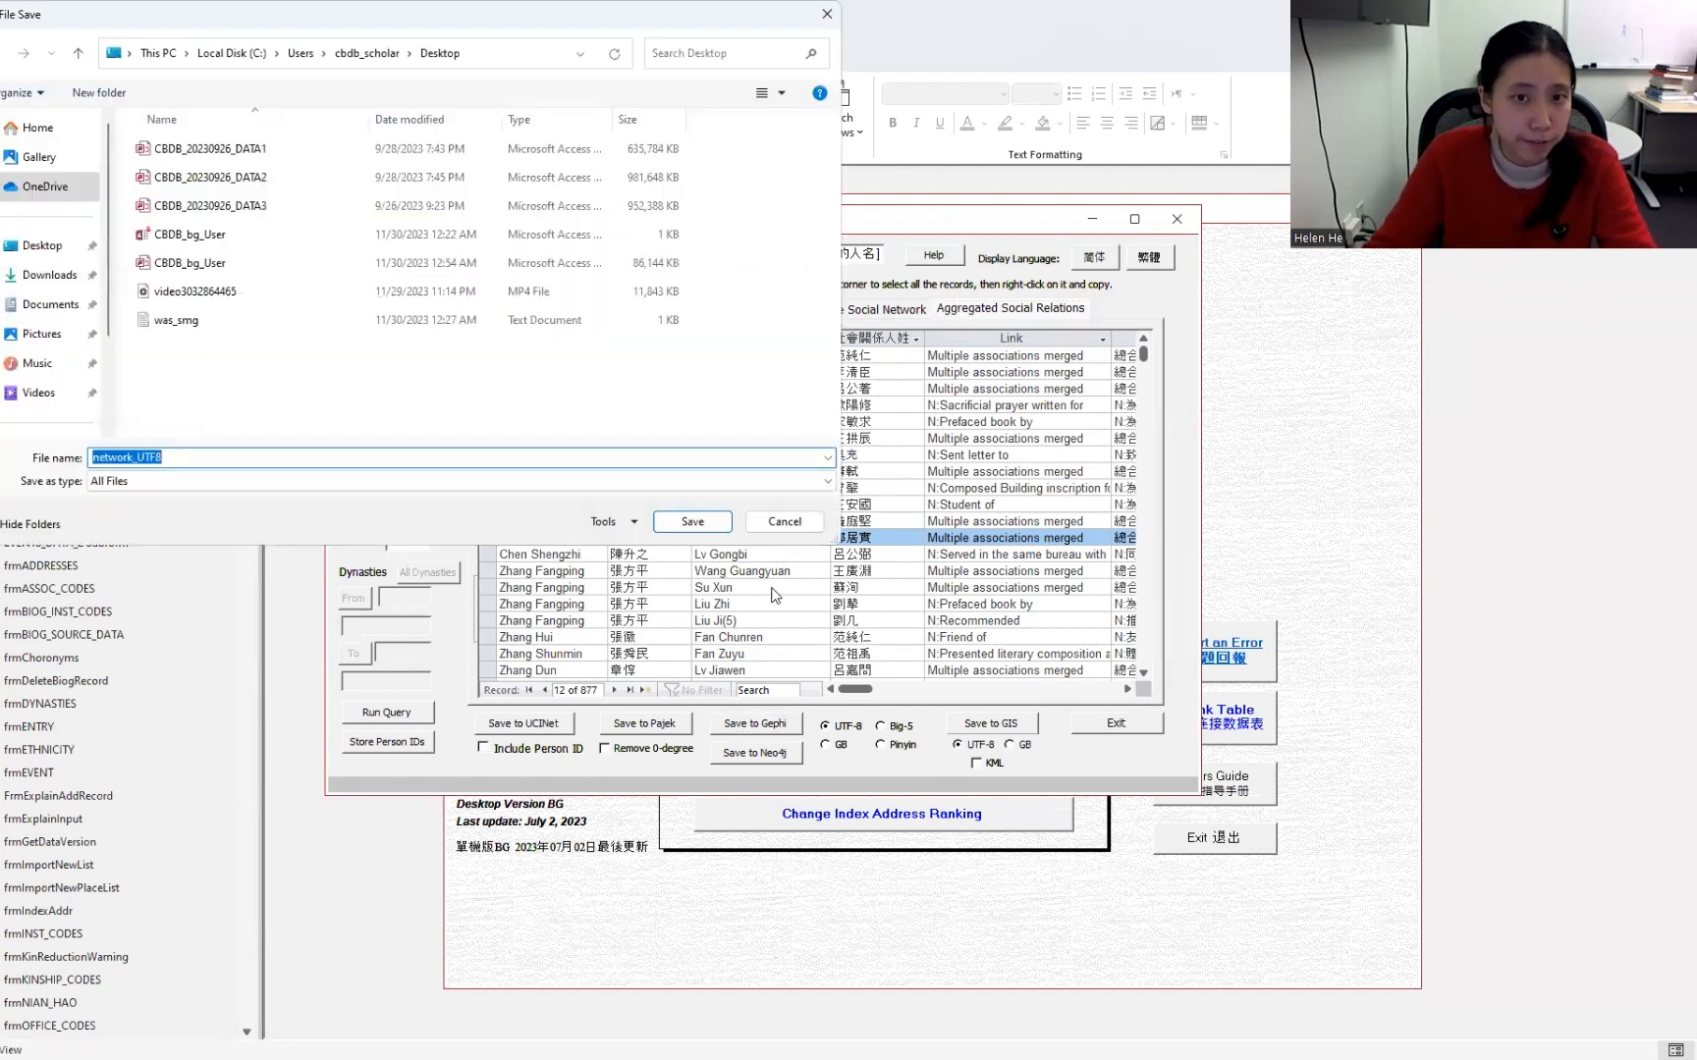
{"action": "left_click", "coordinate": [765, 525]}
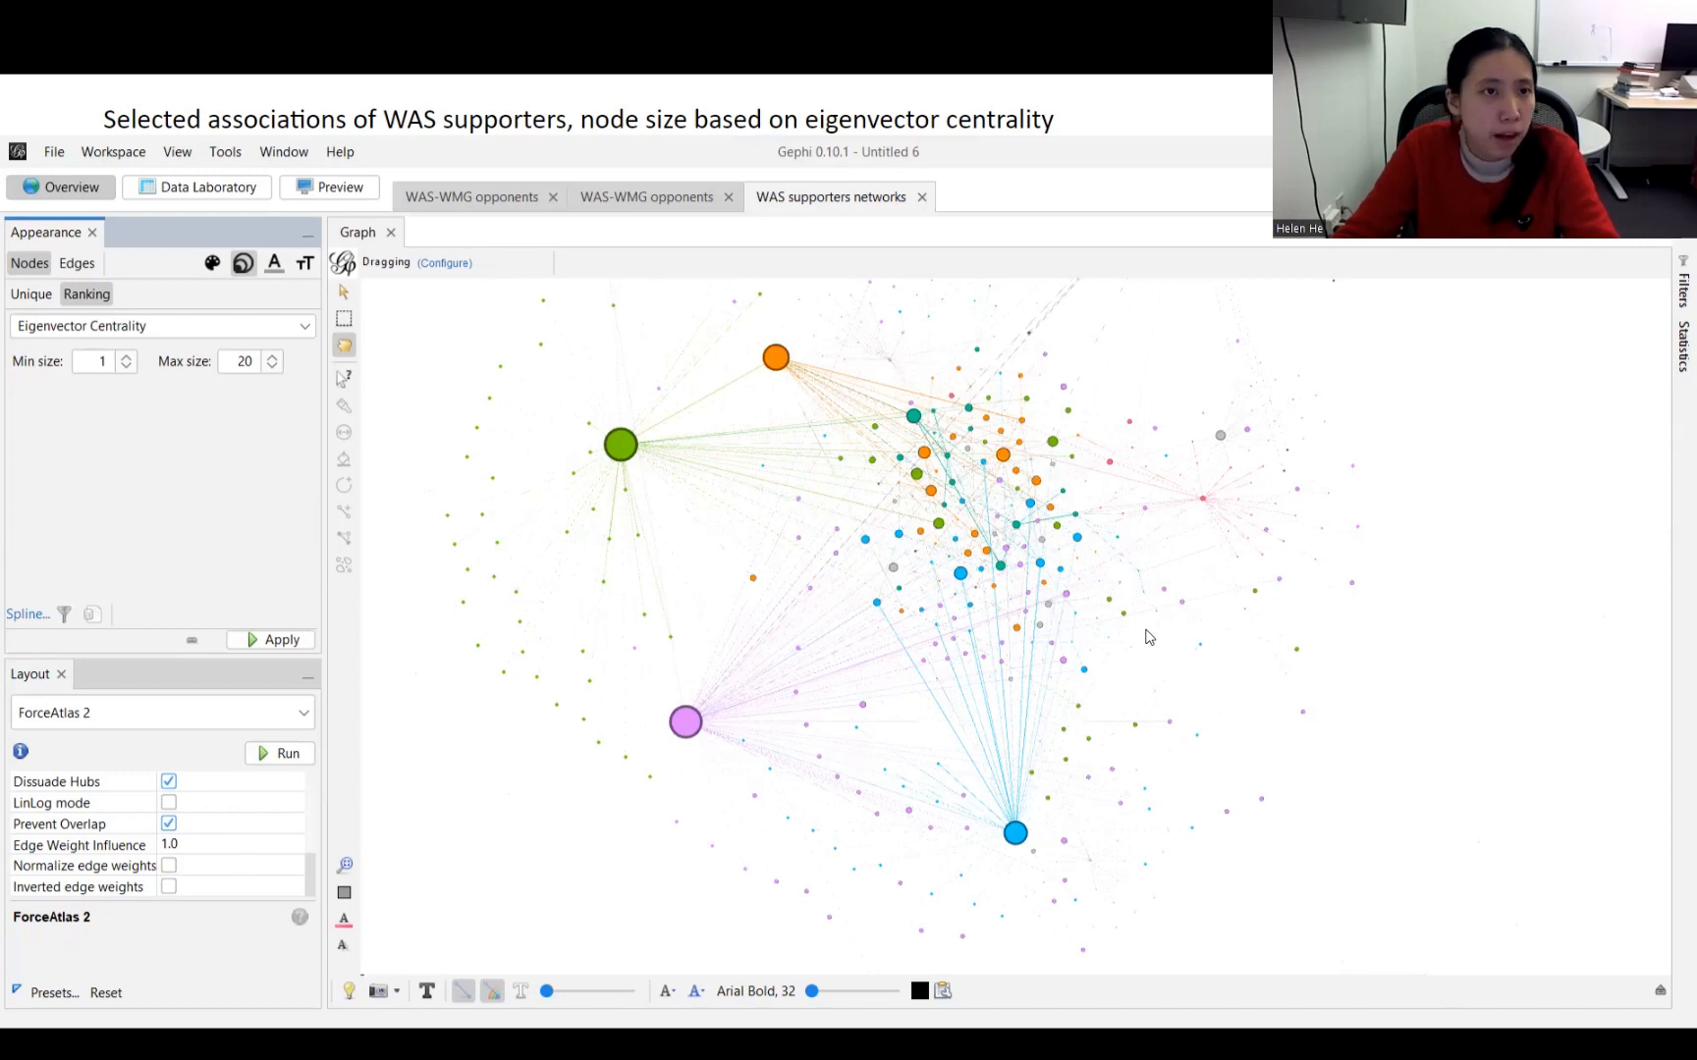
{"action": "key", "text": "Right"}
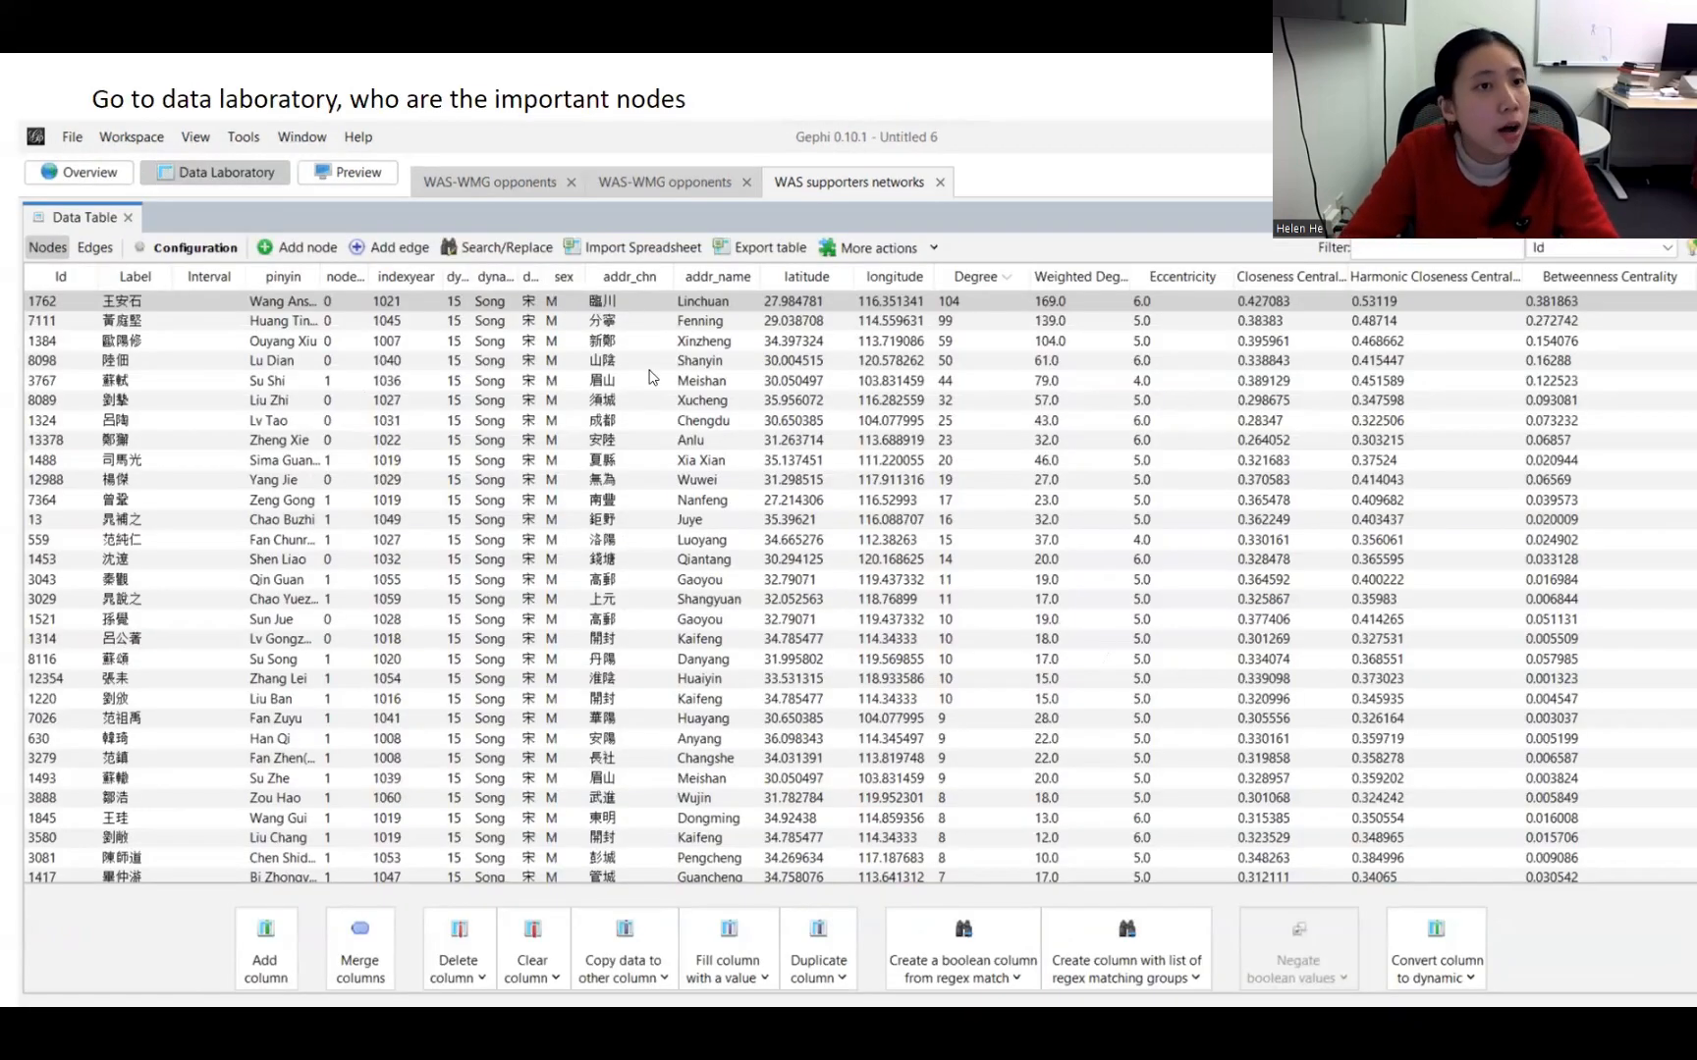
{"action": "key", "text": "Right"}
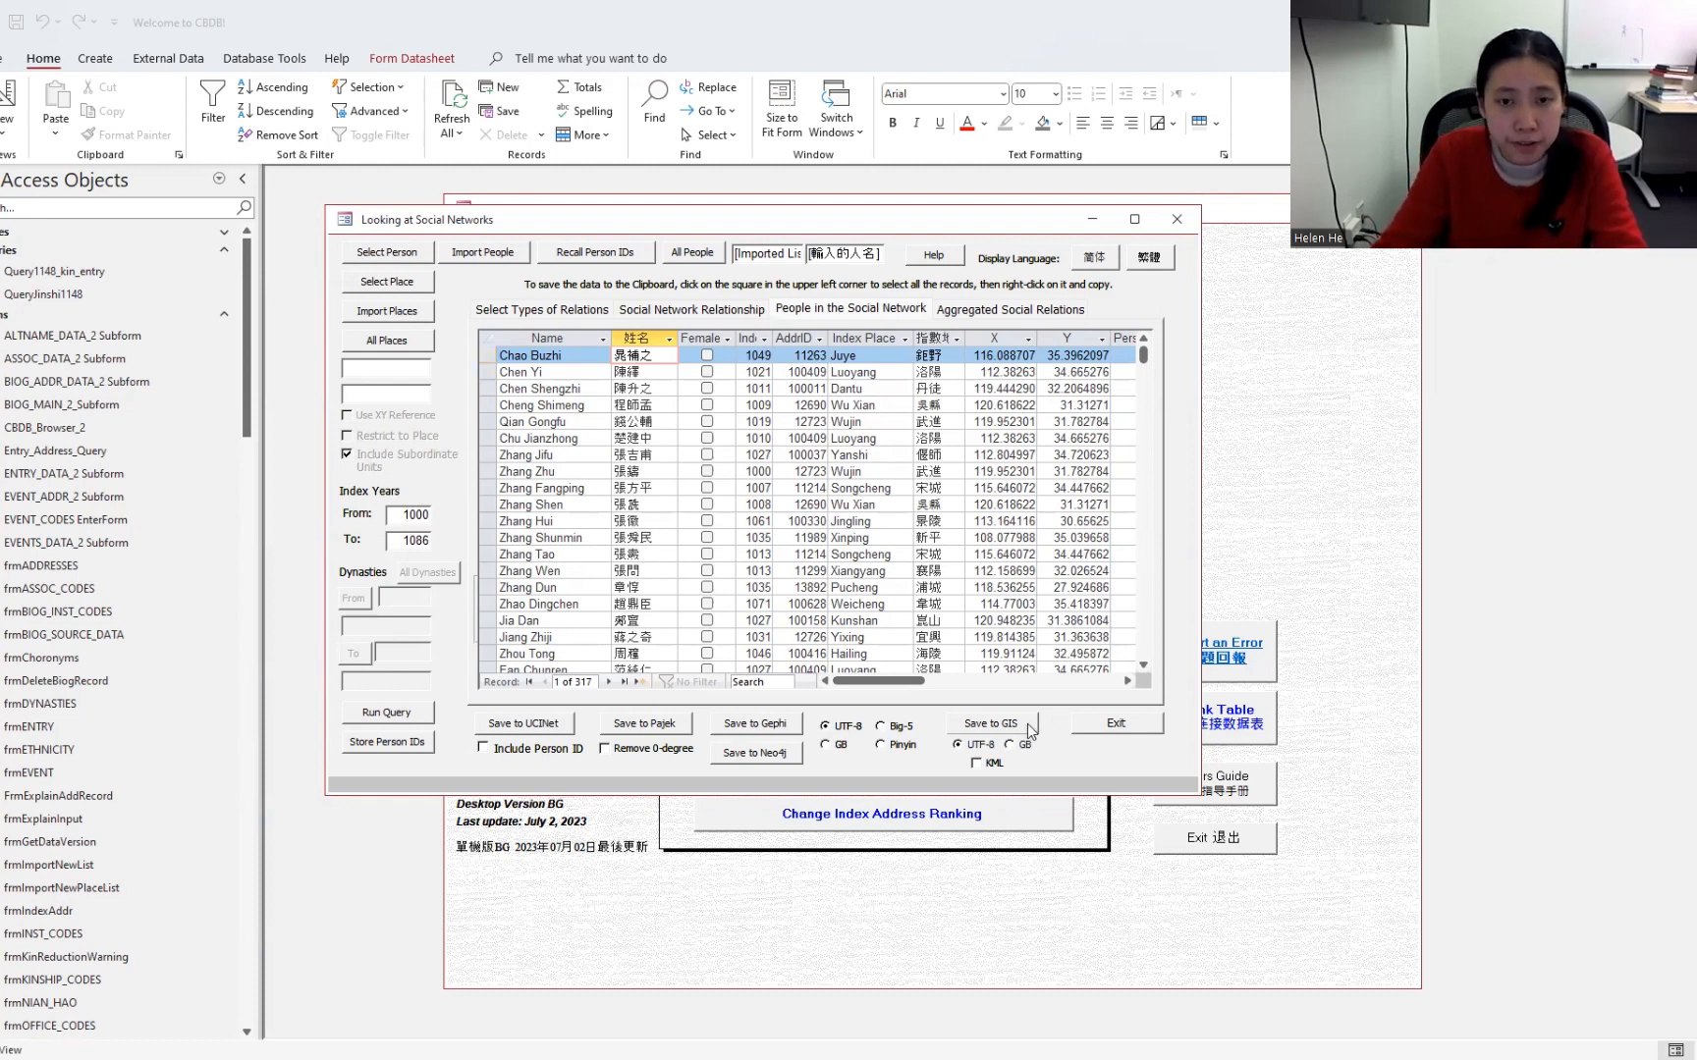
Step: Examine the index places and X/Y coordinates of the people in the social network, including the entries for Chen Yi and Zhang Dun
{"action": "left_click", "coordinate": [860, 338]}
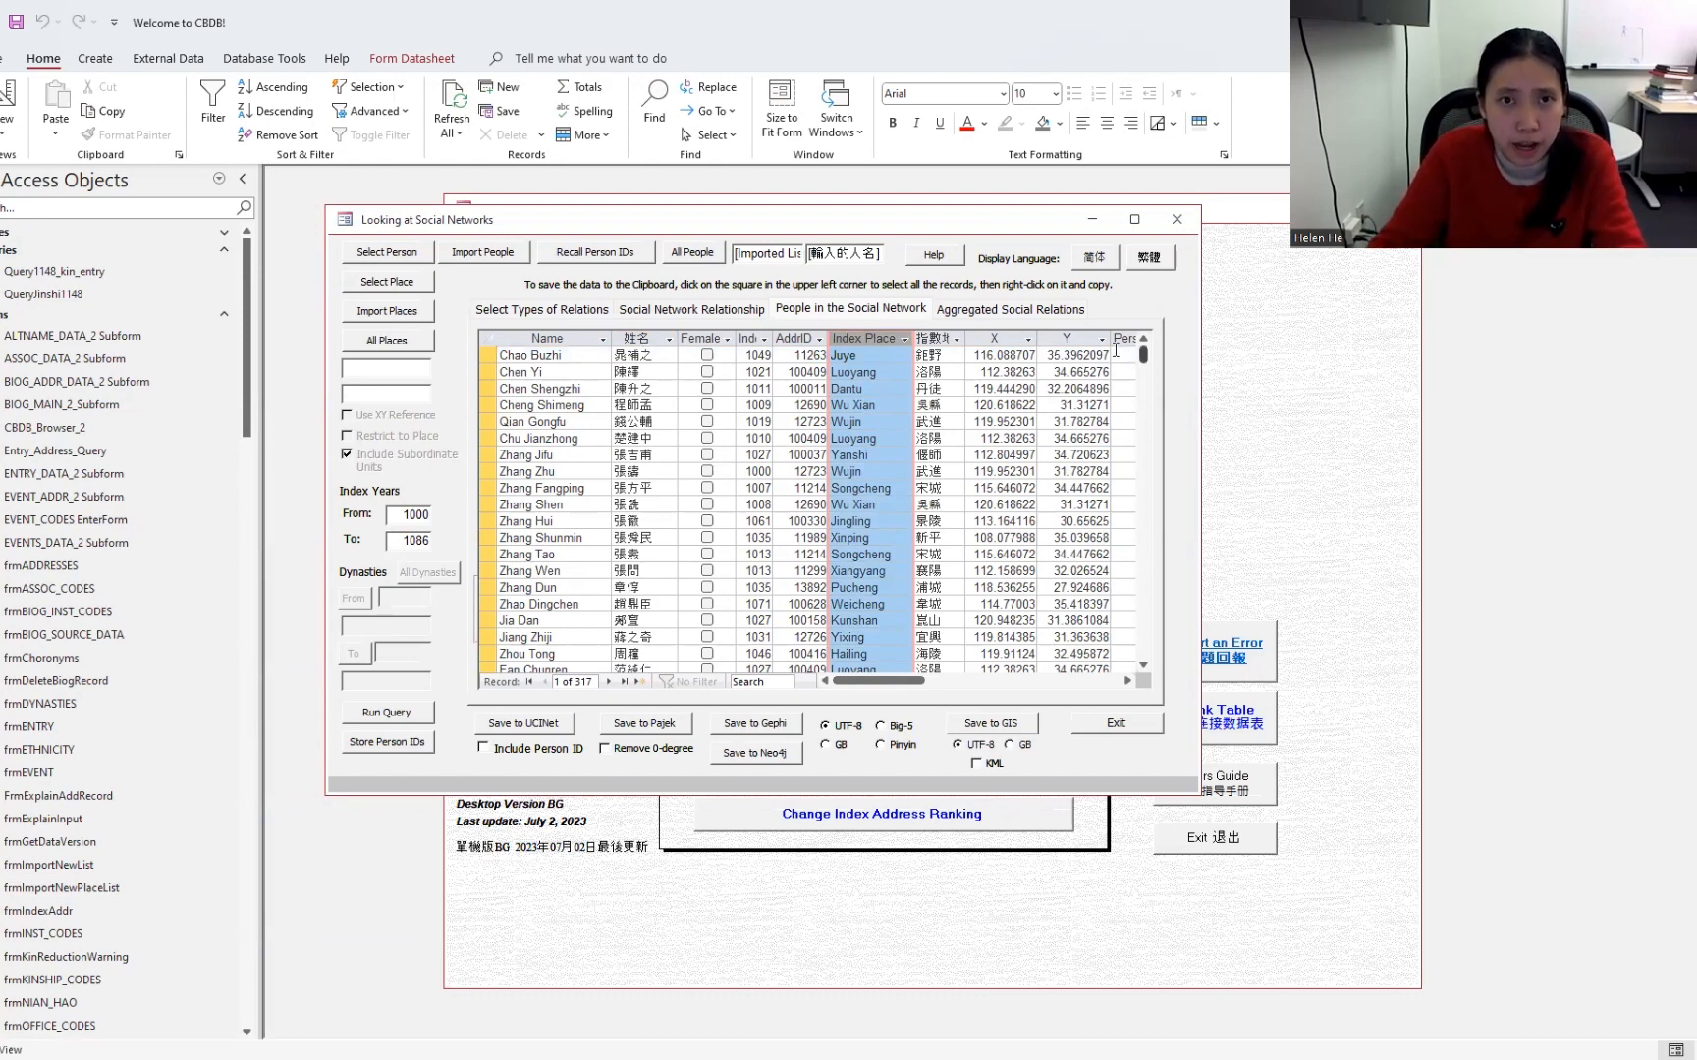
{"action": "left_click", "coordinate": [1011, 355]}
{"action": "left_click", "coordinate": [1065, 356]}
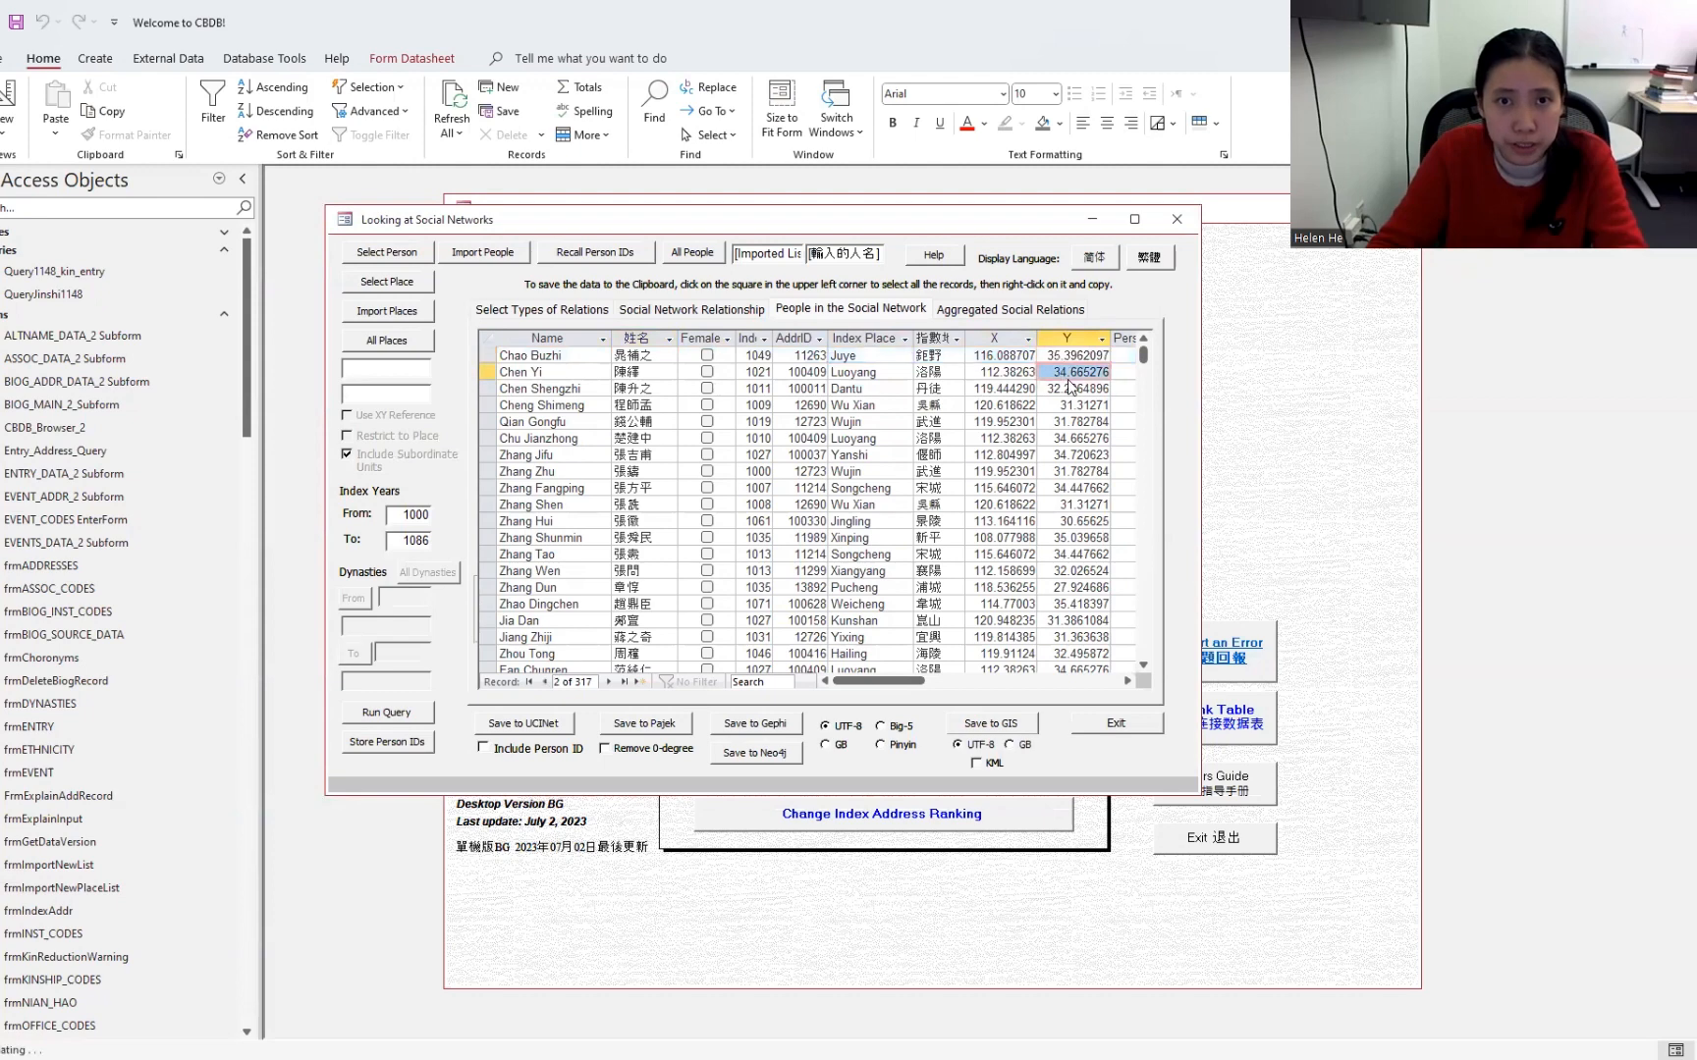
{"action": "left_click", "coordinate": [1063, 405]}
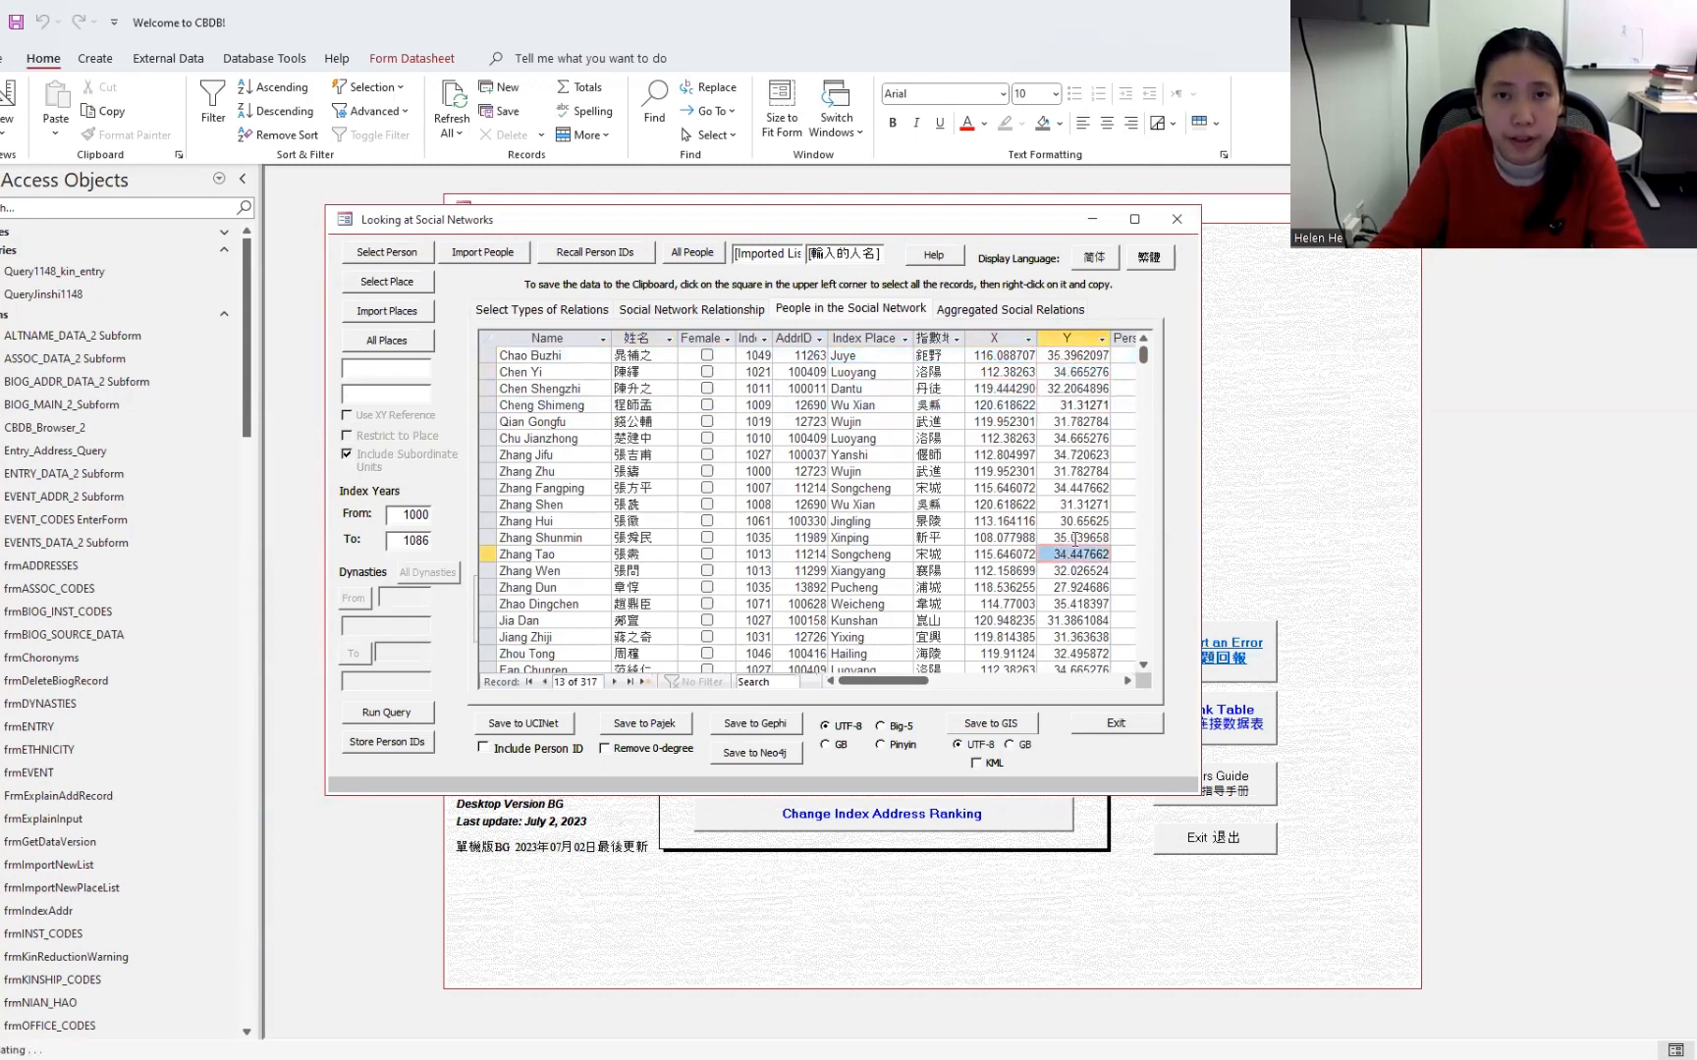
{"action": "left_click", "coordinate": [1100, 587]}
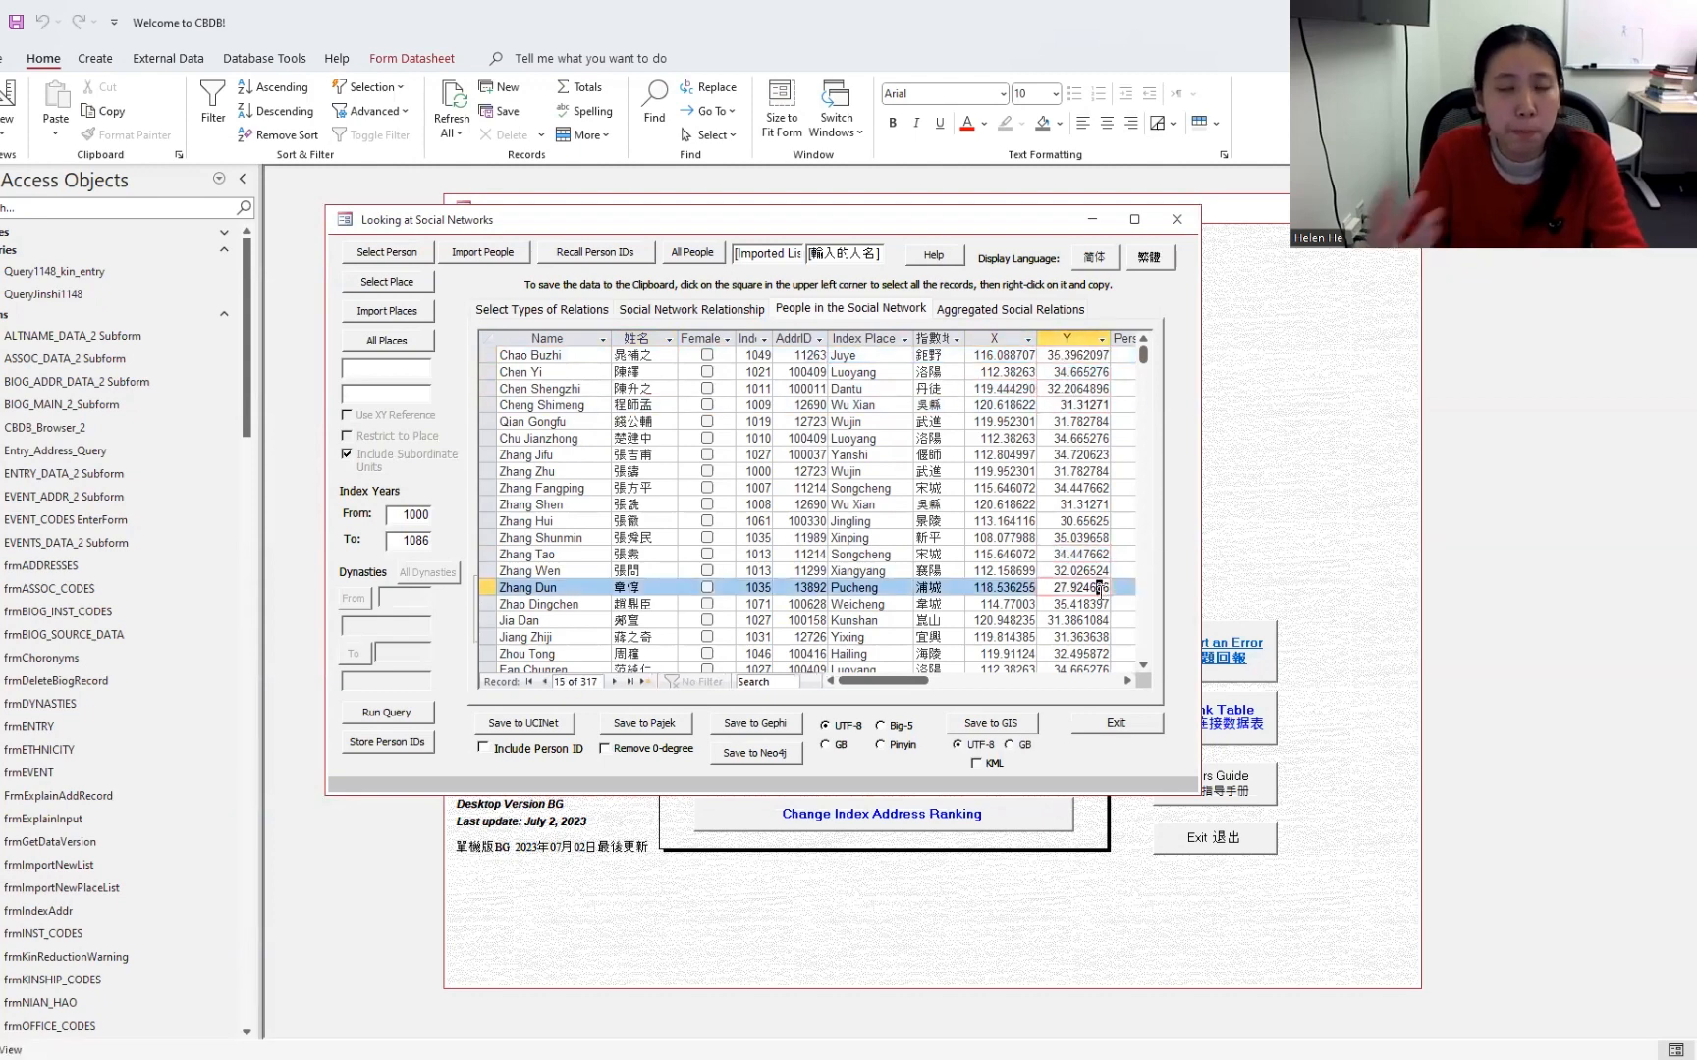